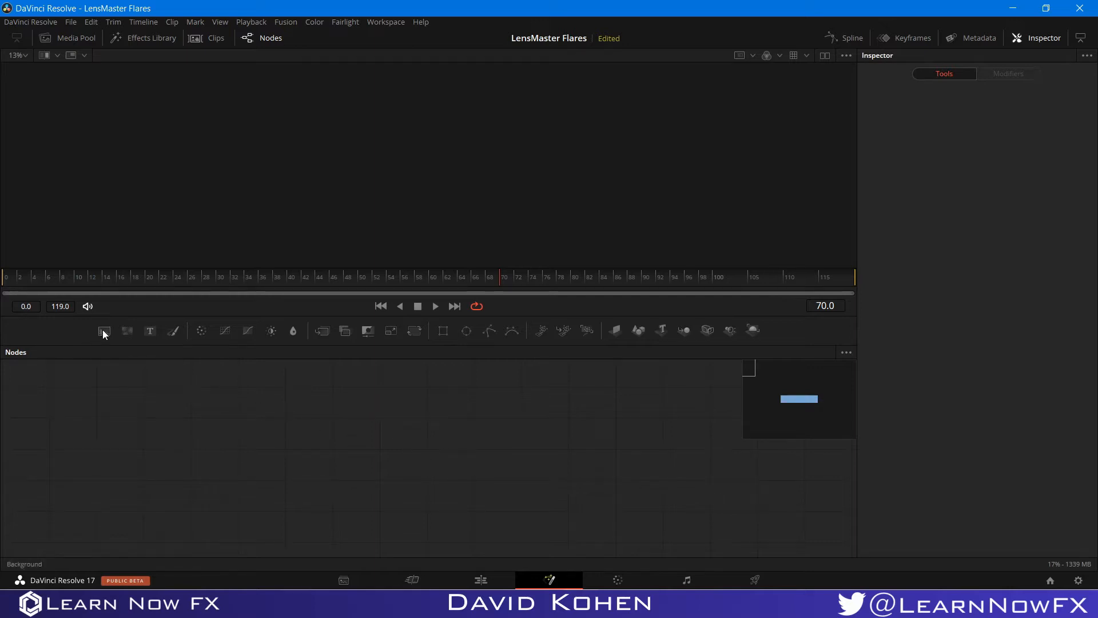
- Add a Background node to the composition and attach a LensMasterFlares tool to its output
left_click_drag(103, 330, 571, 399)
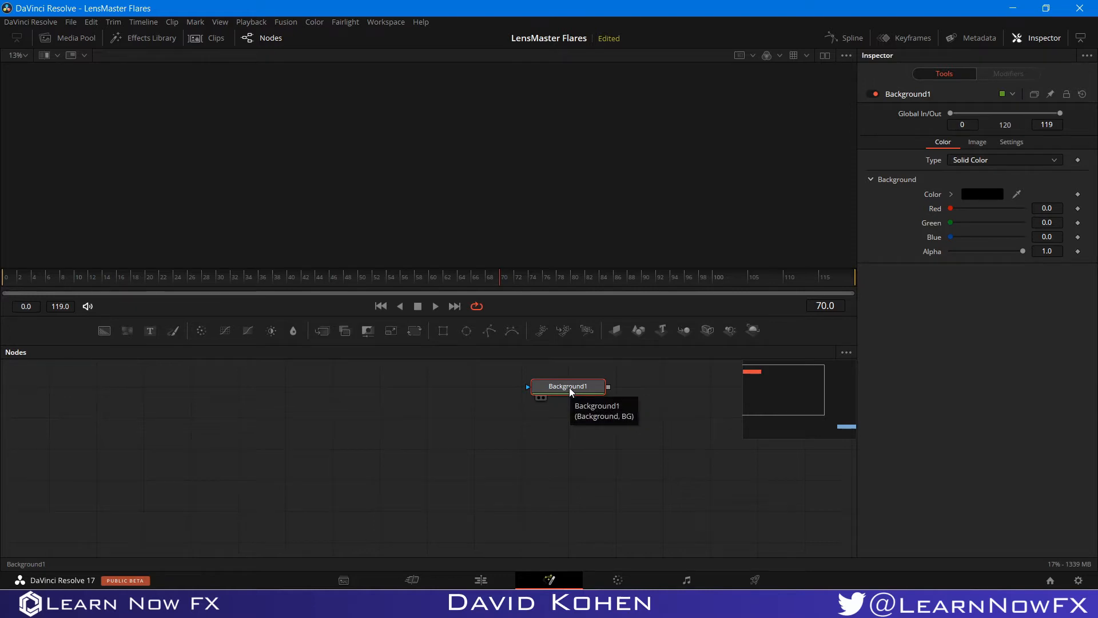
key("shift+space")
type("LensMasterFlares")
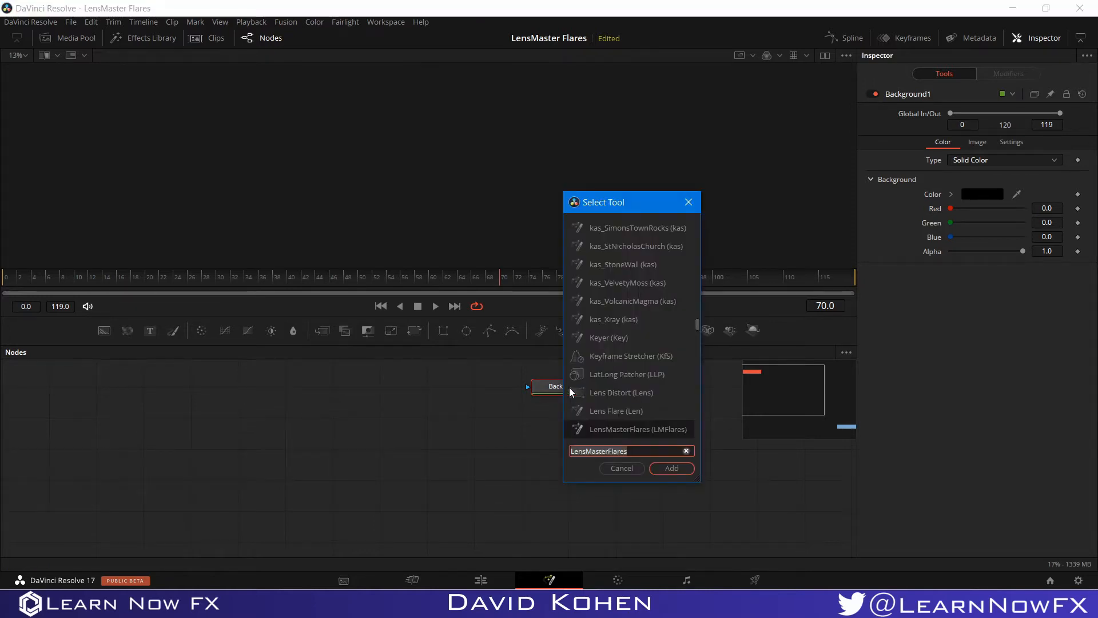
type("lm")
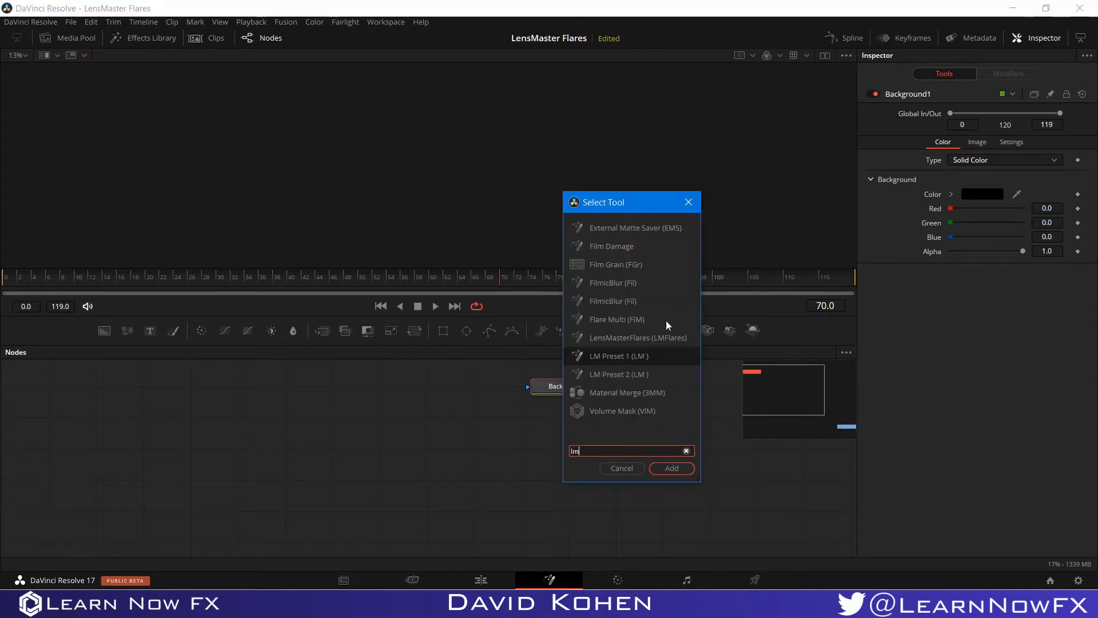
left_click(653, 336)
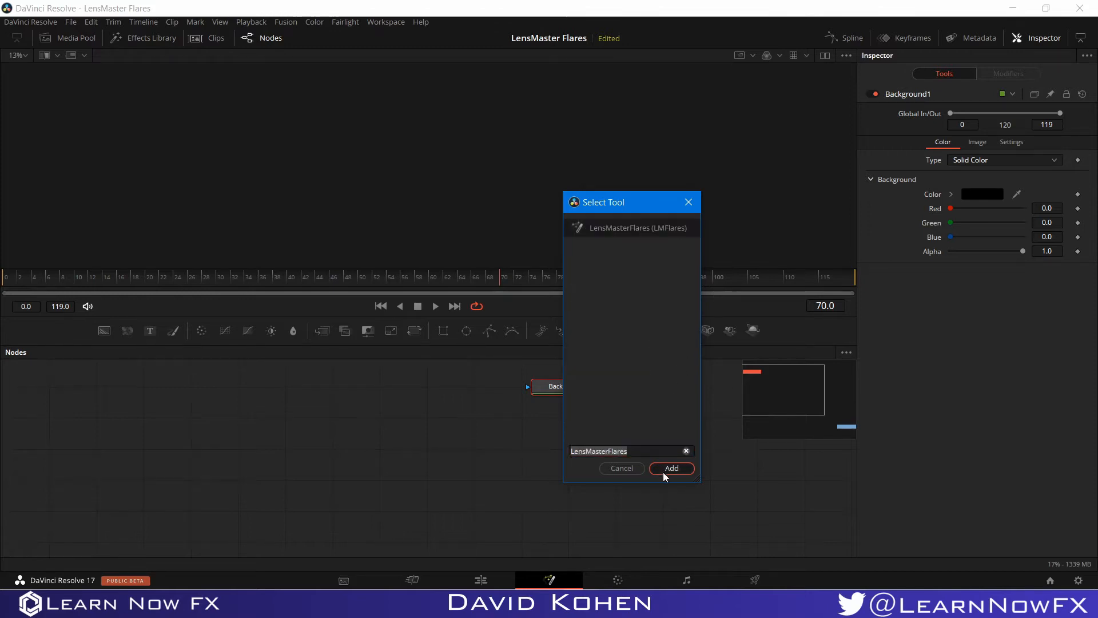
left_click(663, 471)
- Display the LensMasterFlares node in the viewer
left_click_drag(610, 398, 547, 429)
left_click(544, 429)
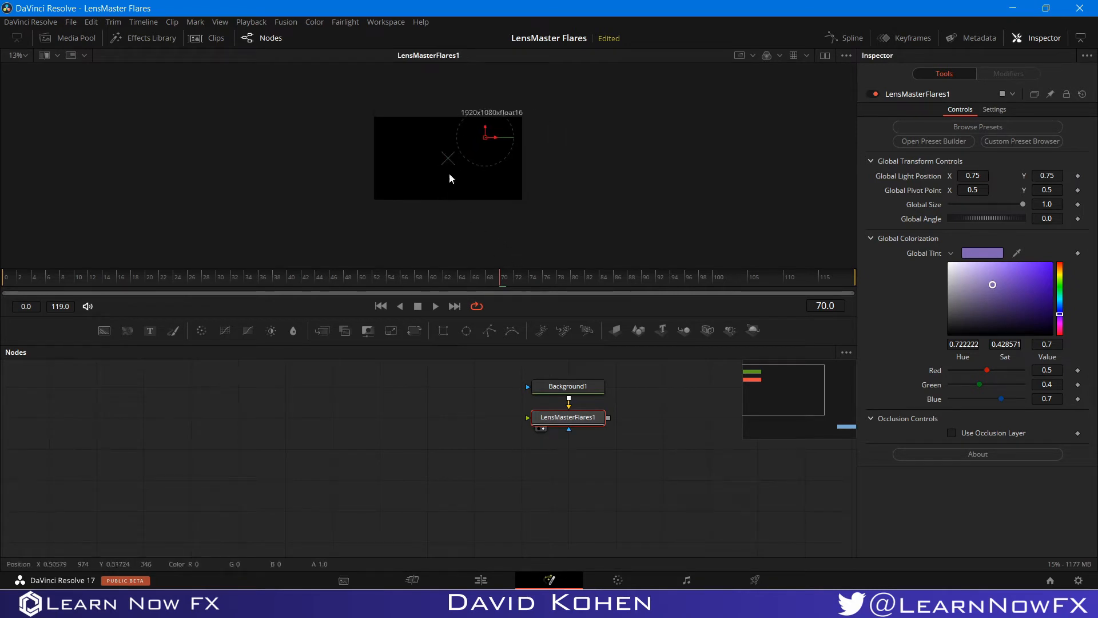
scroll(449, 172, "up", 2)
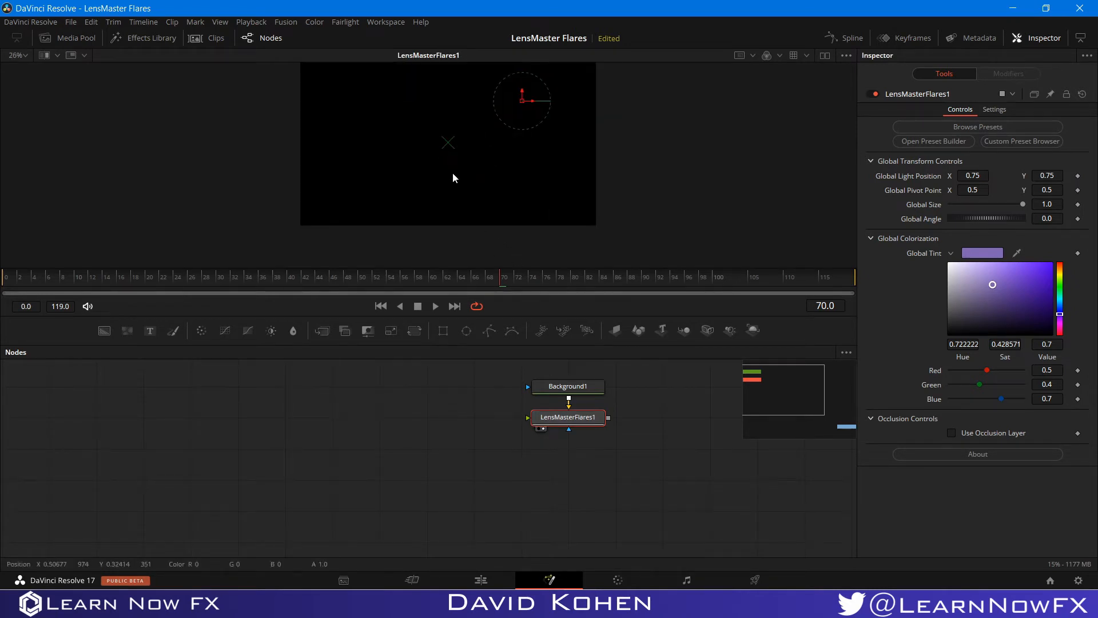
scroll(452, 198, "down", 1)
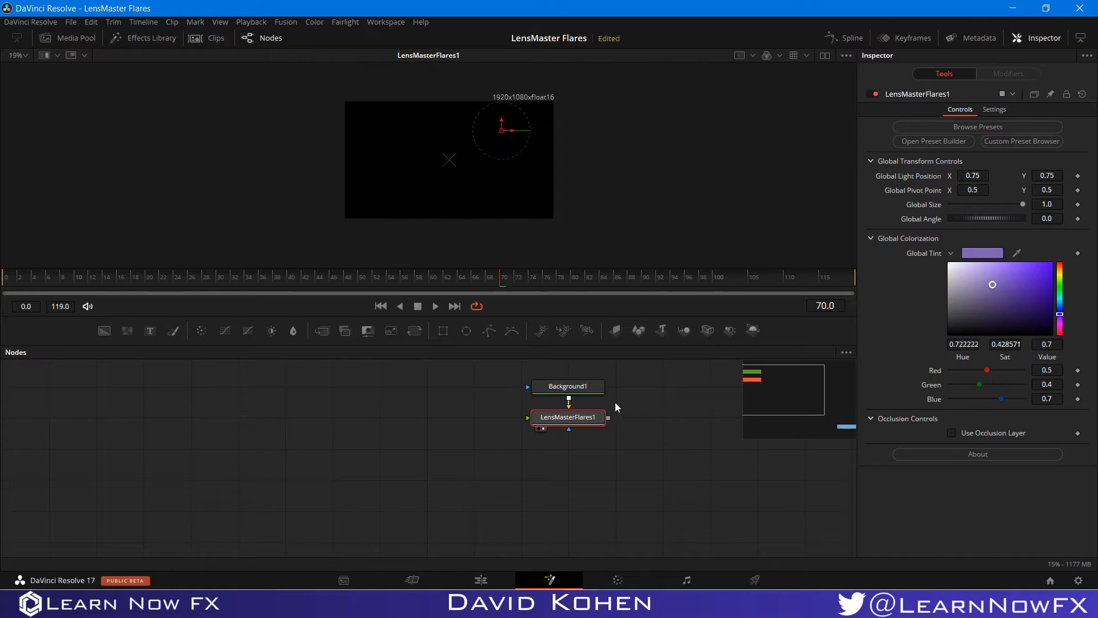
- Open the Preset Builder, add a Glow element after the LensMasterFlares node and display it in the viewer
left_click(915, 141)
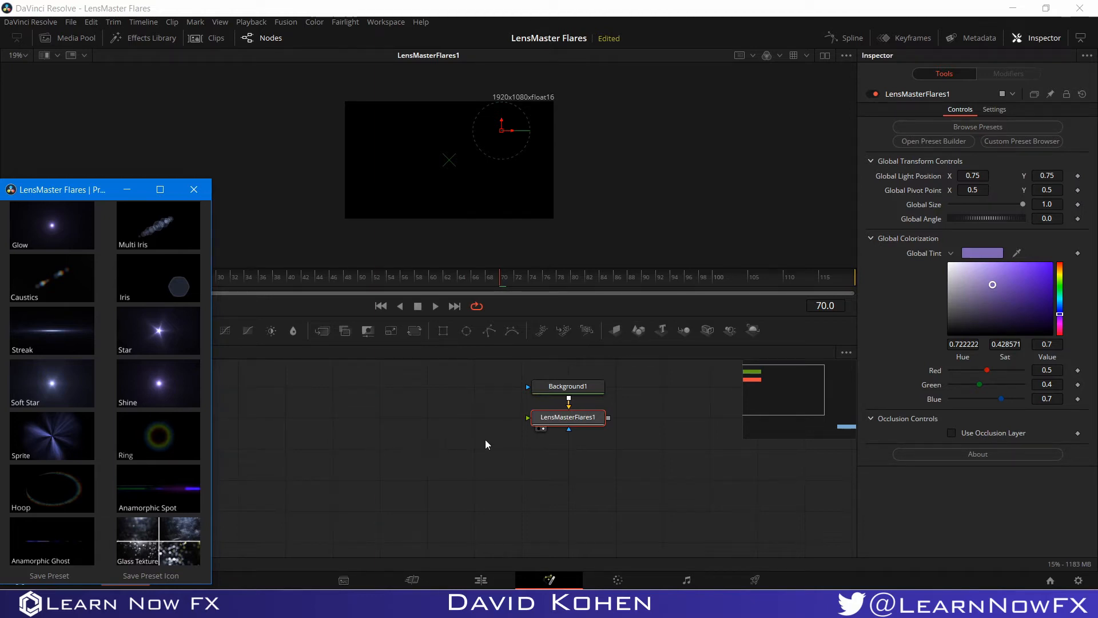
left_click(547, 428)
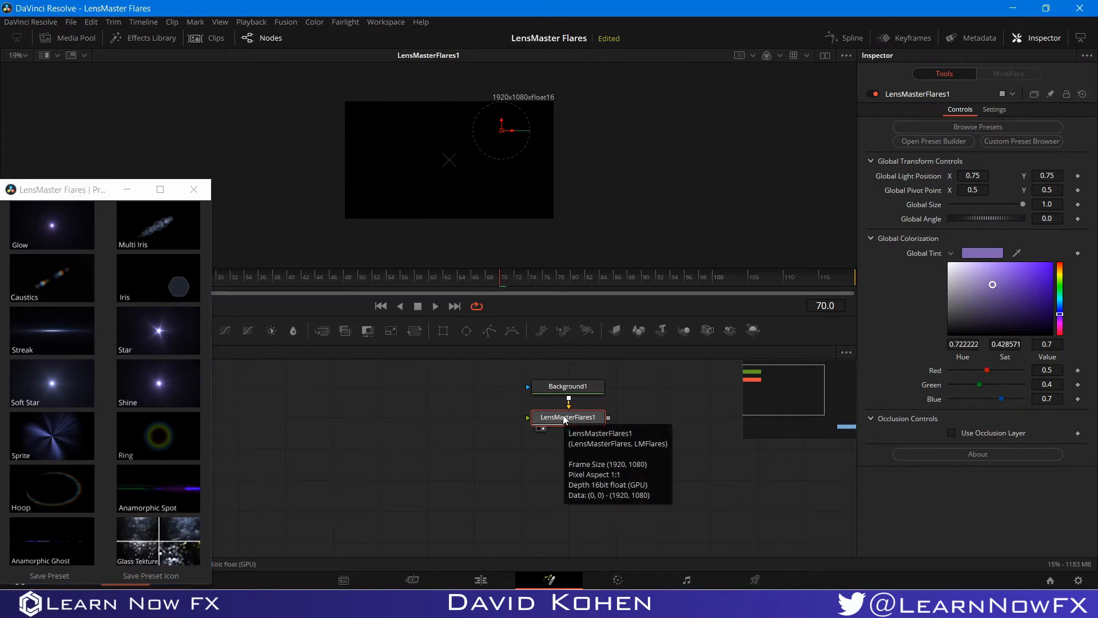
double_click(56, 221)
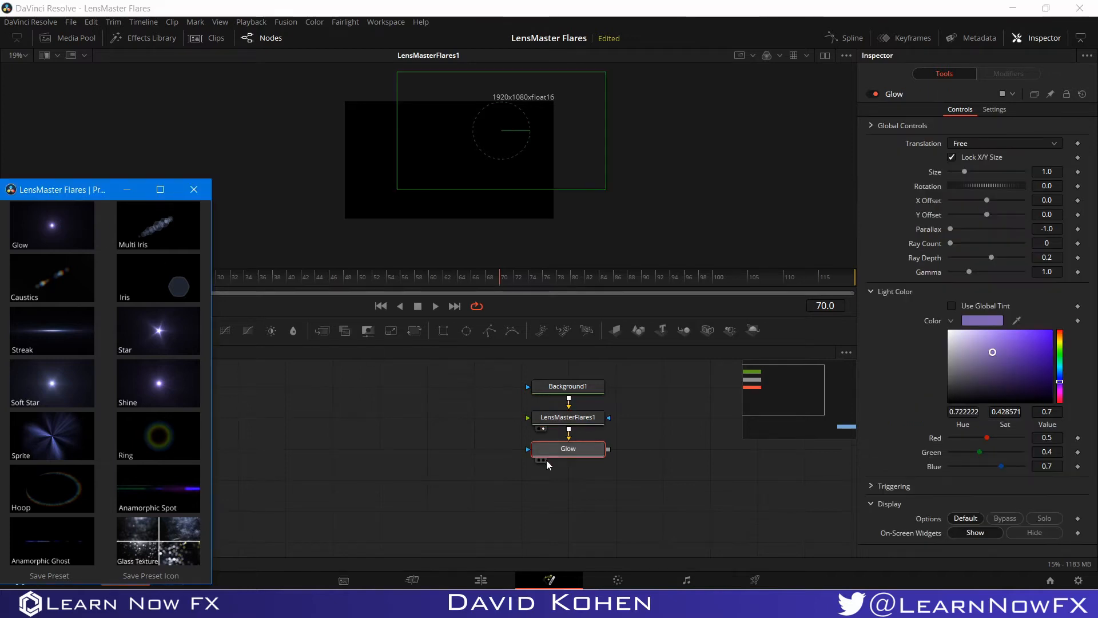
left_click(547, 460)
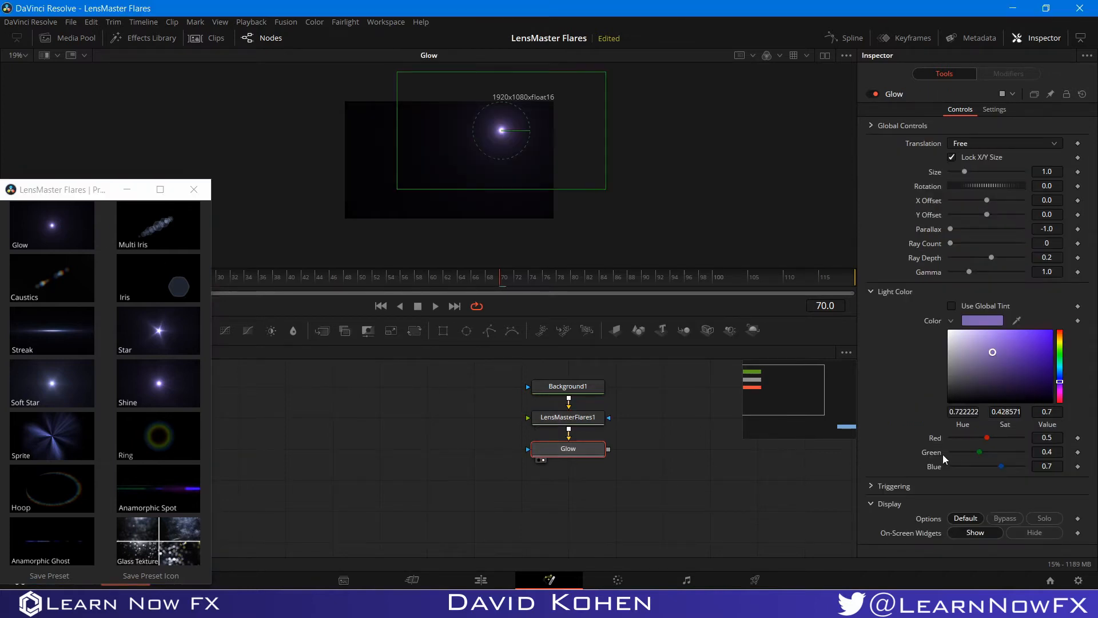
- Hide the Glow element's on-screen widgets
left_click(1025, 530)
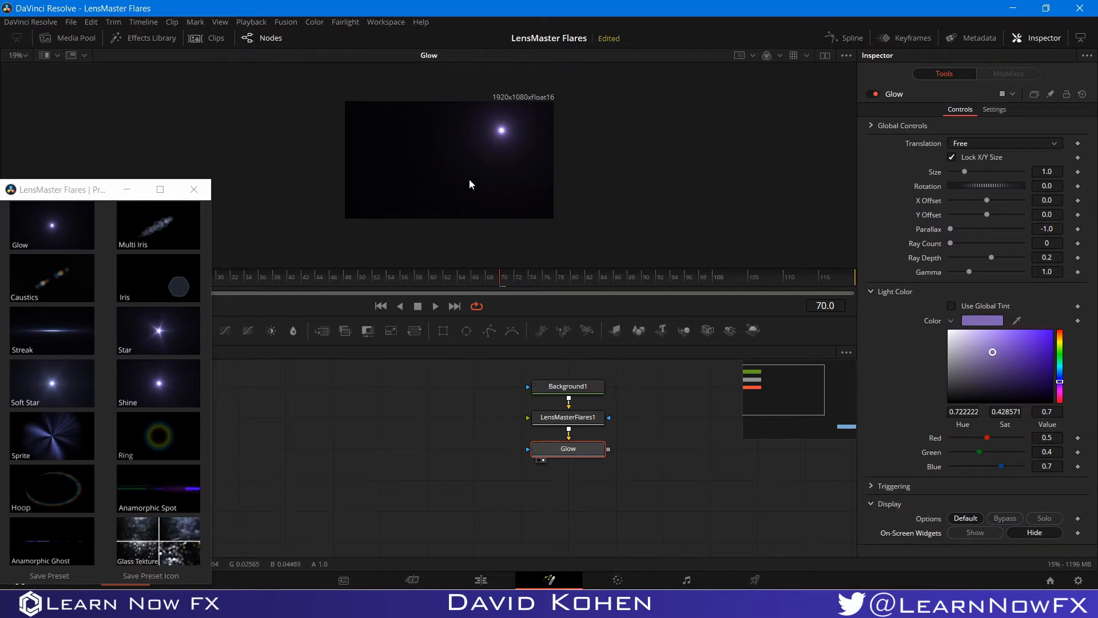
scroll(503, 129, "up", 5)
scroll(503, 132, "down", 3)
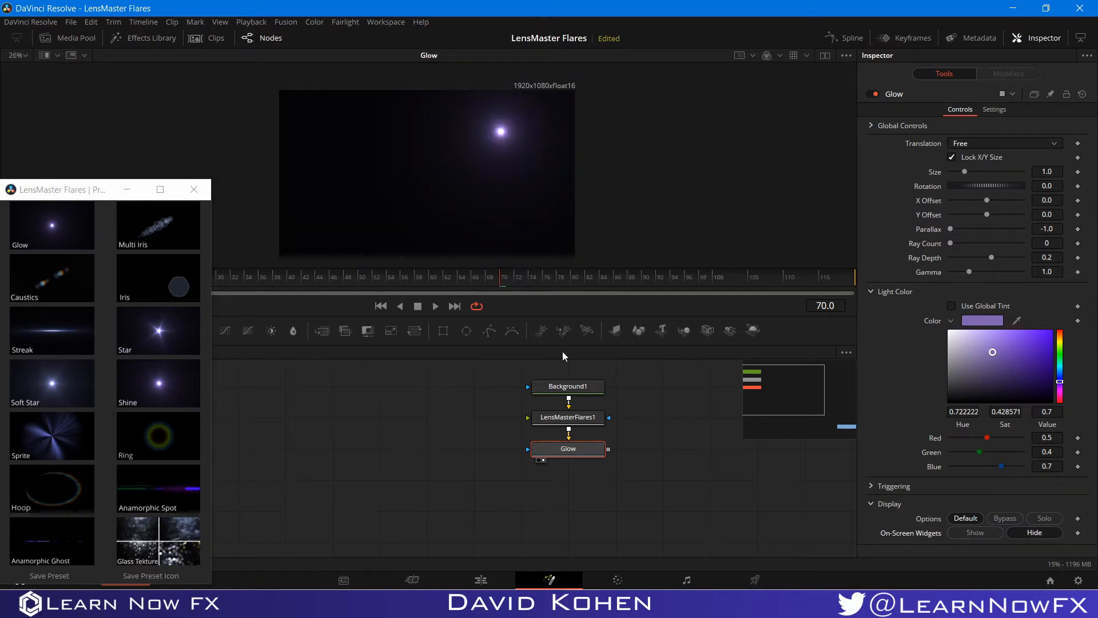
- Move the flare's Global Light Position to about 0.717, 0.760 and set the Global Tint to a yellow hue of 0.144
left_click(576, 424)
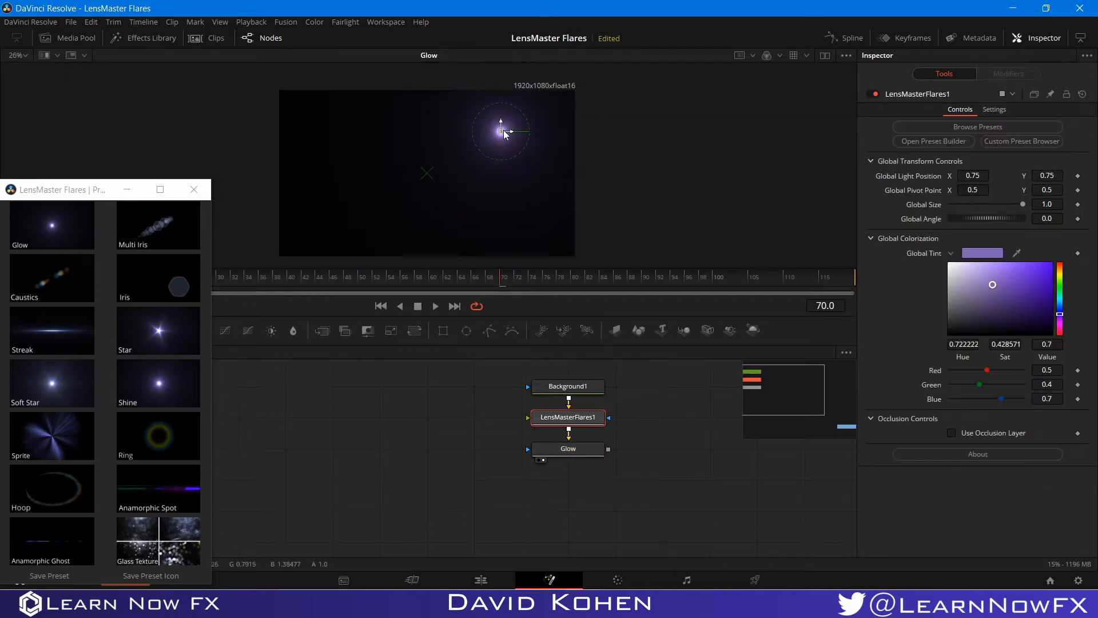
mouse_move(501, 130)
left_mouse_down()
mouse_move(441, 139)
mouse_move(387, 210)
mouse_move(492, 172)
mouse_move(518, 91)
mouse_move(446, 207)
mouse_move(393, 177)
mouse_move(419, 147)
mouse_move(491, 129)
left_mouse_up()
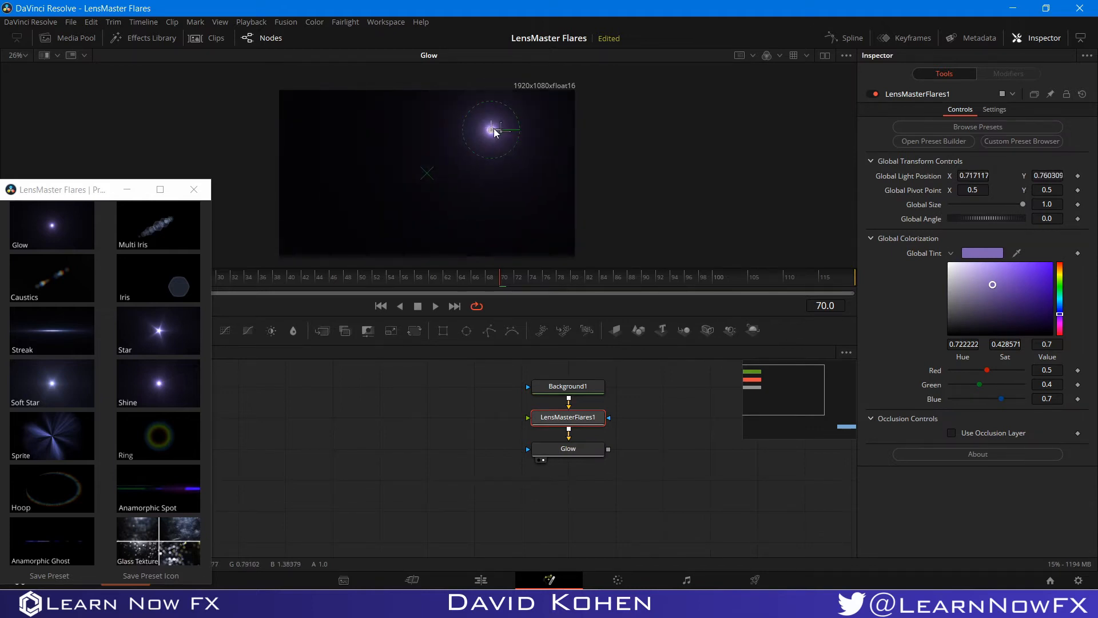
left_click(1060, 274)
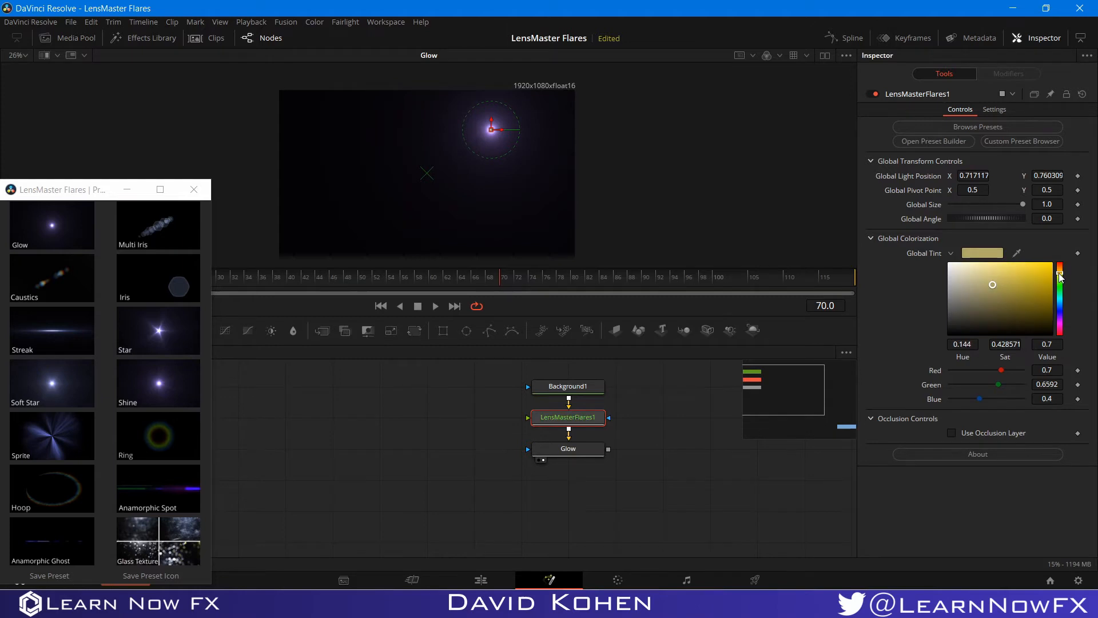
- Try red and green hues on the Glow's light color, then reset the color to its default
left_click(584, 449)
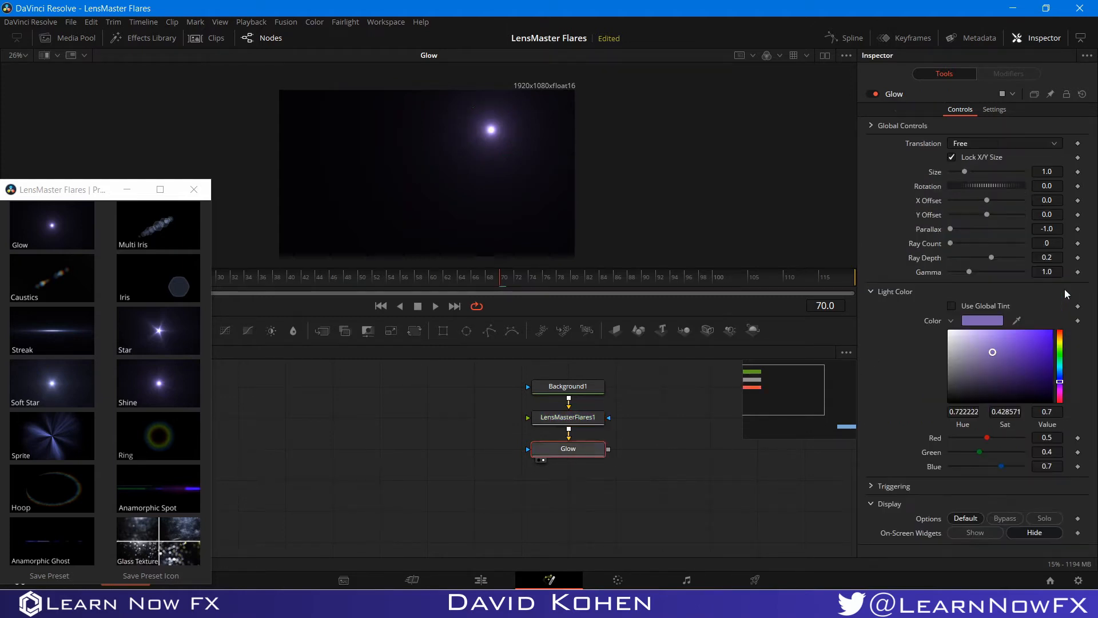
left_click(1059, 355)
left_click(1060, 332)
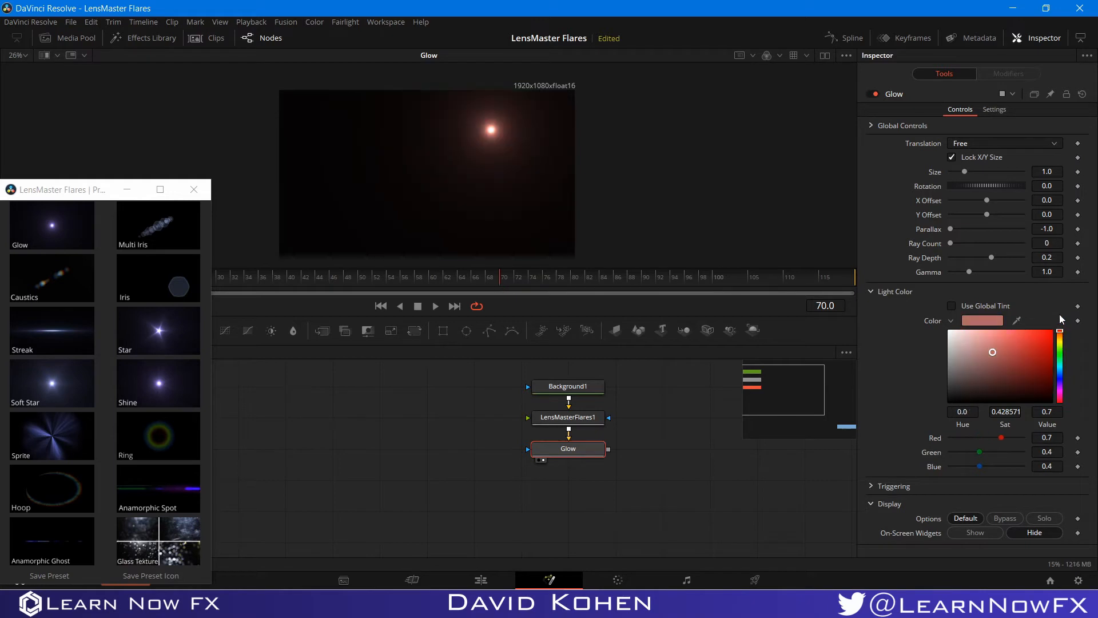
left_click(1060, 355)
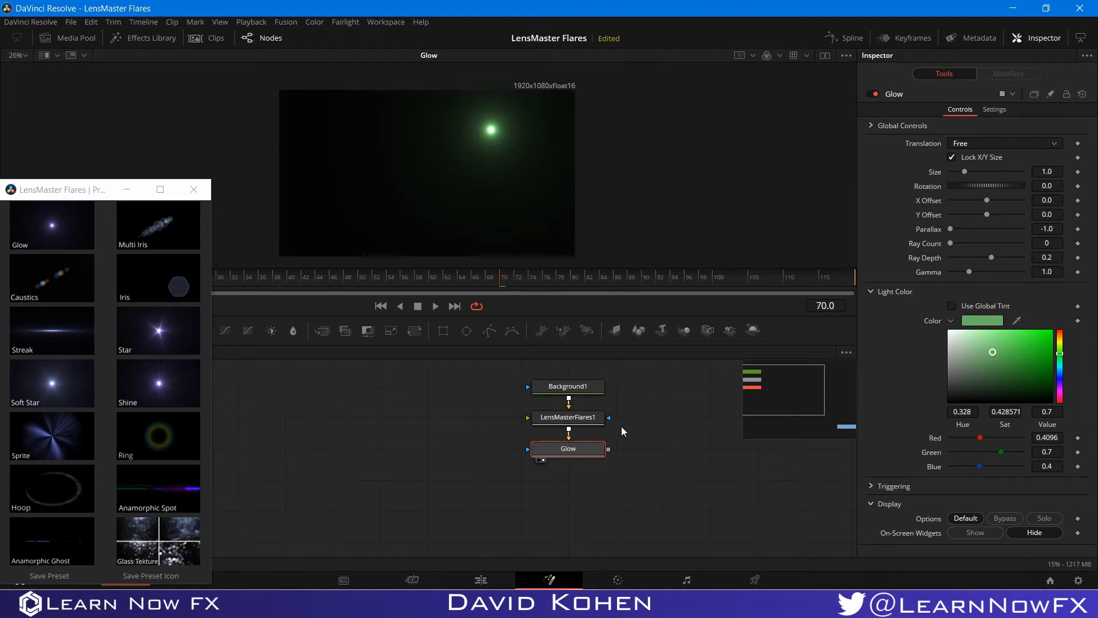
double_click(934, 318)
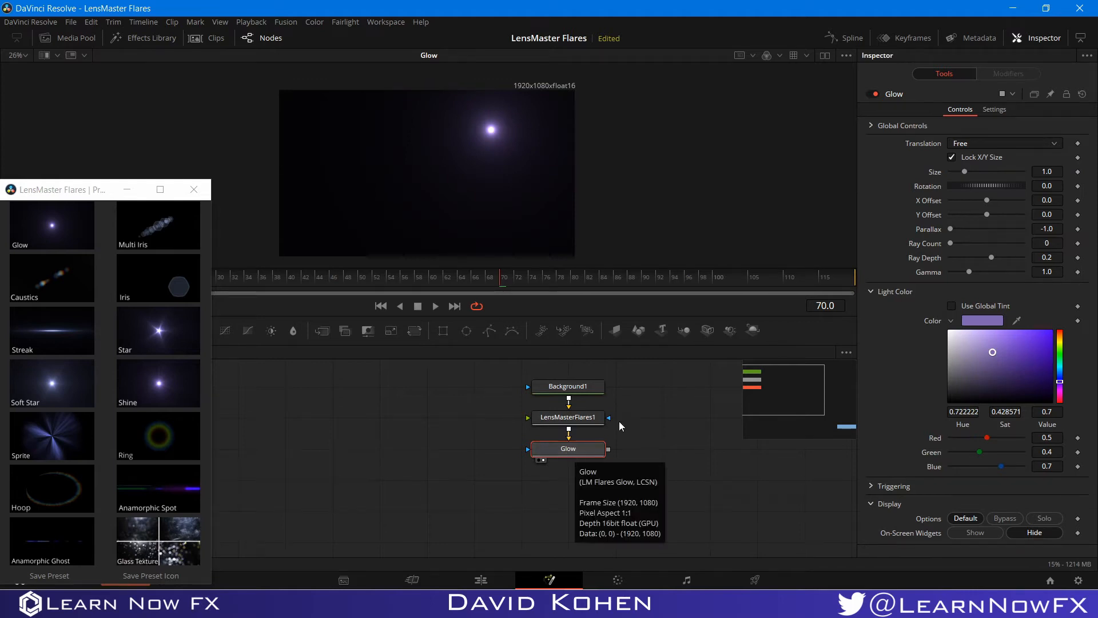
- Unlock the Glow's X/Y size, reduce Y Size to about 0.039 and test the streak with the light at about 0.65, 0.62
left_click(951, 158)
left_click_drag(964, 187, 950, 186)
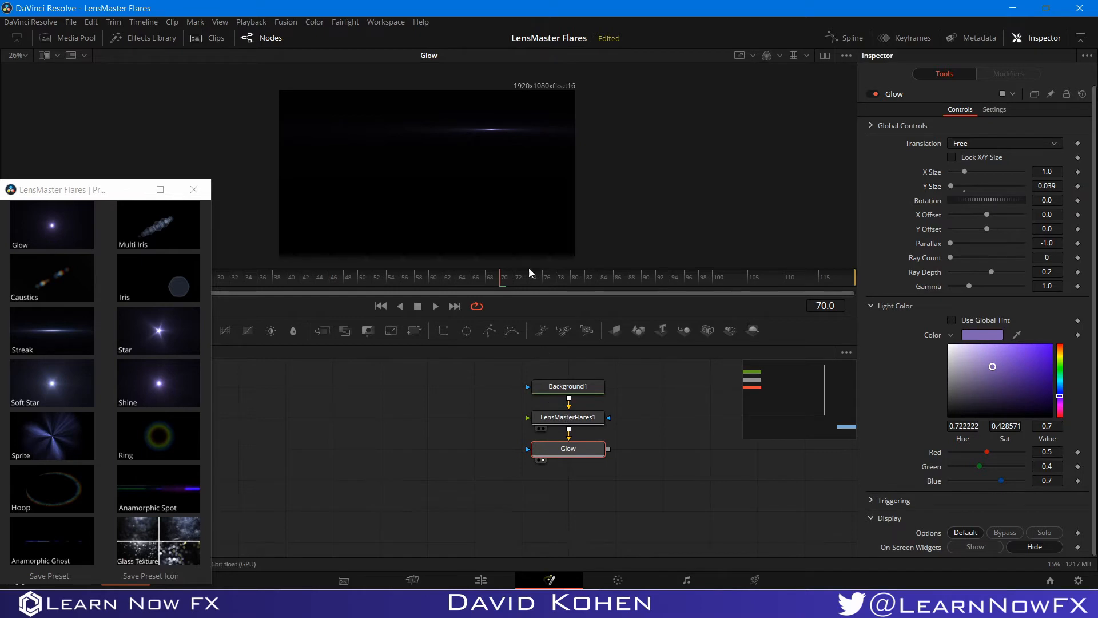
left_click(558, 417)
left_click_drag(471, 189, 443, 219)
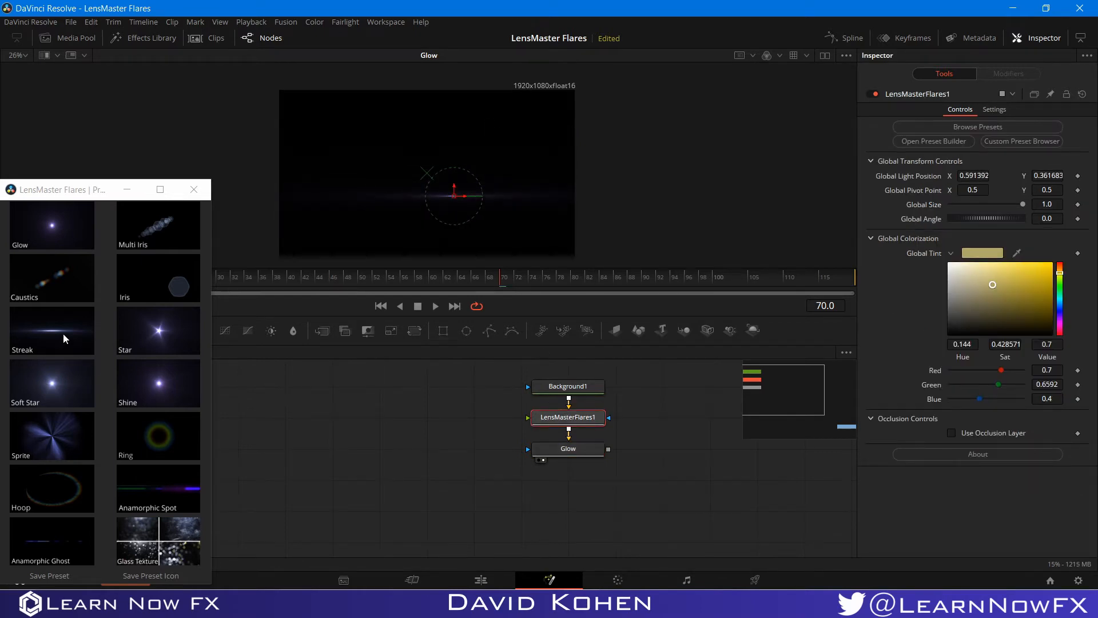
mouse_move(454, 195)
left_mouse_down()
mouse_move(478, 125)
mouse_move(394, 167)
mouse_move(458, 189)
mouse_move(475, 140)
mouse_move(473, 153)
left_mouse_up()
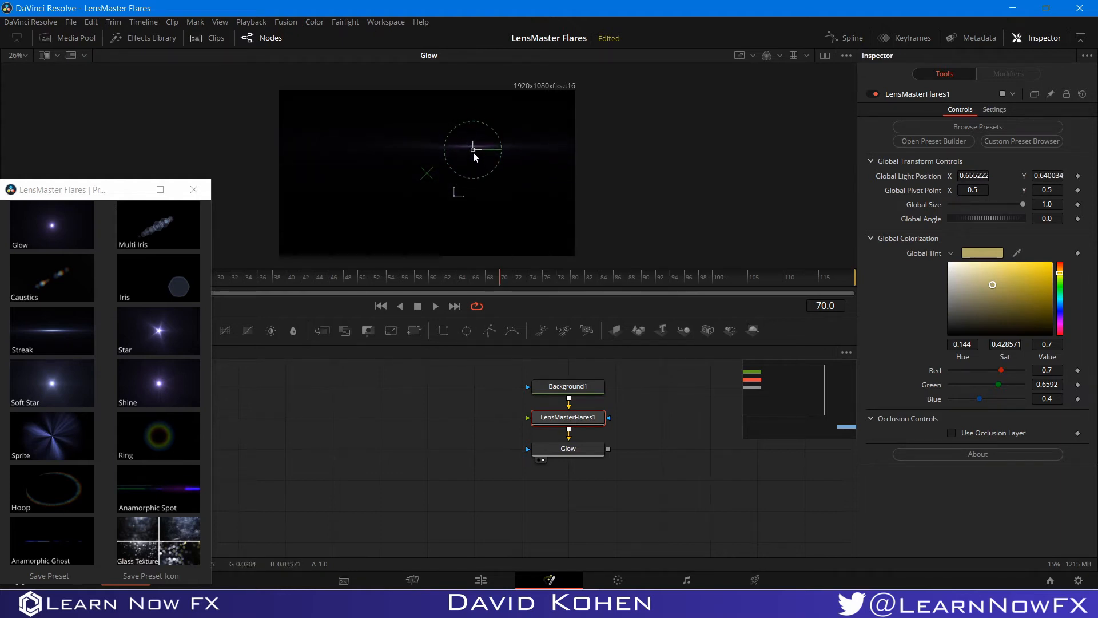
- Try rotating the Glow by about 20.9, undo the rotation and the Y Size change, and lock the X/Y size again
left_click(572, 449)
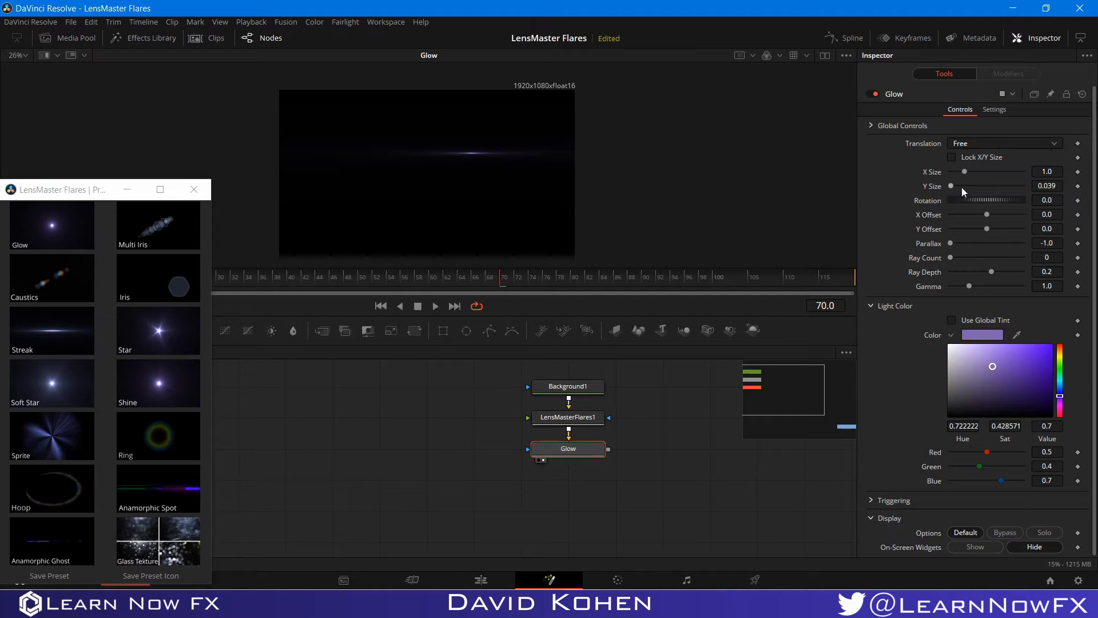
left_click_drag(967, 198, 971, 198)
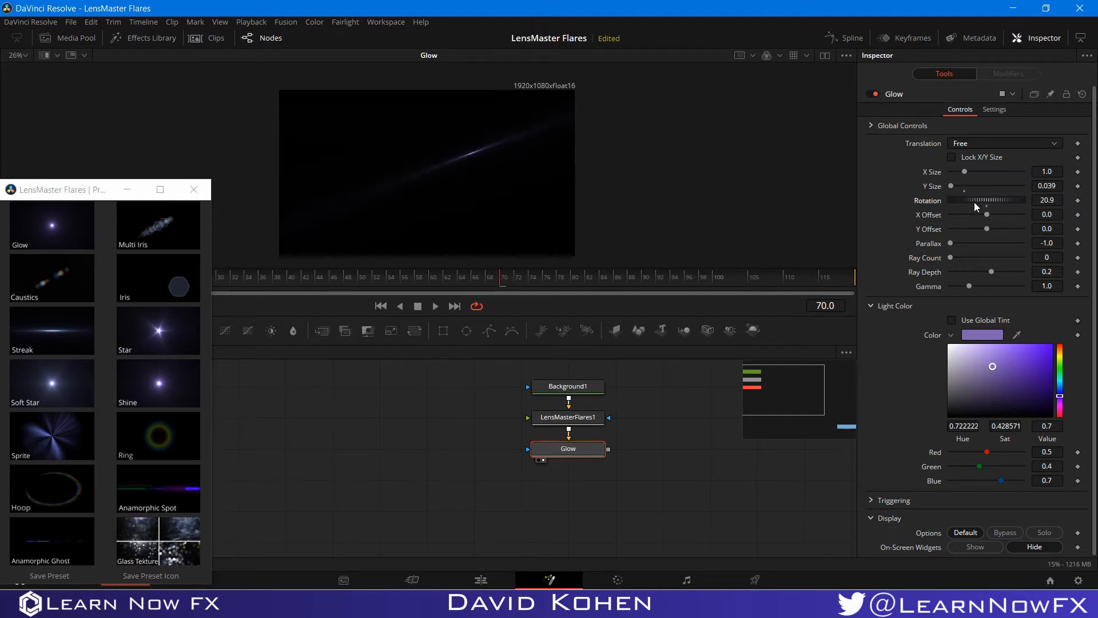
key("ctrl+z")
key("ctrl+z")
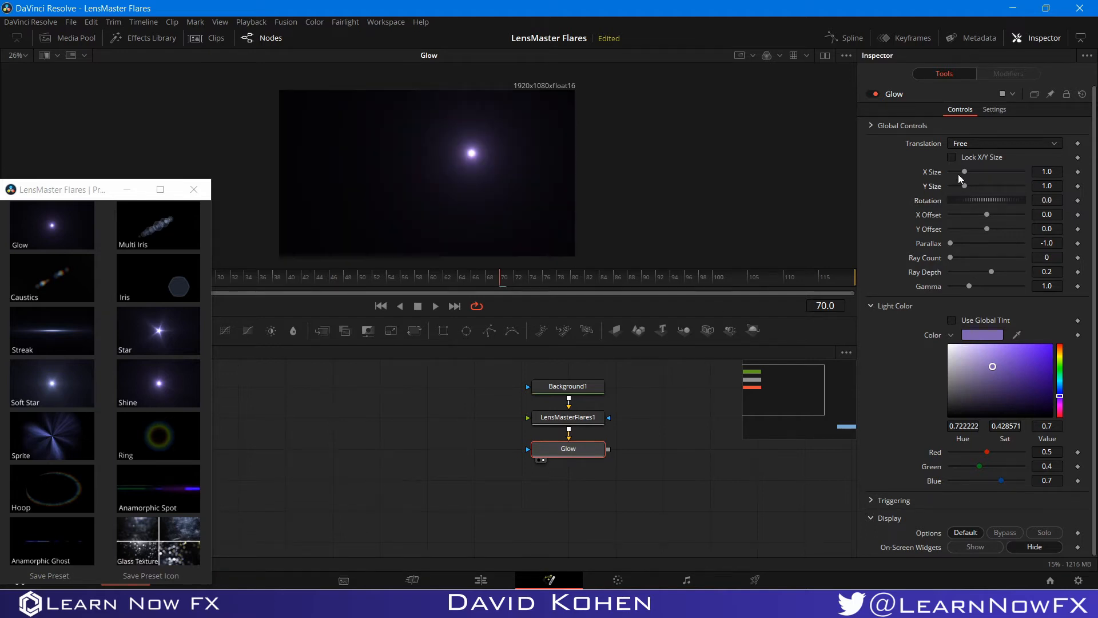
left_click(951, 157)
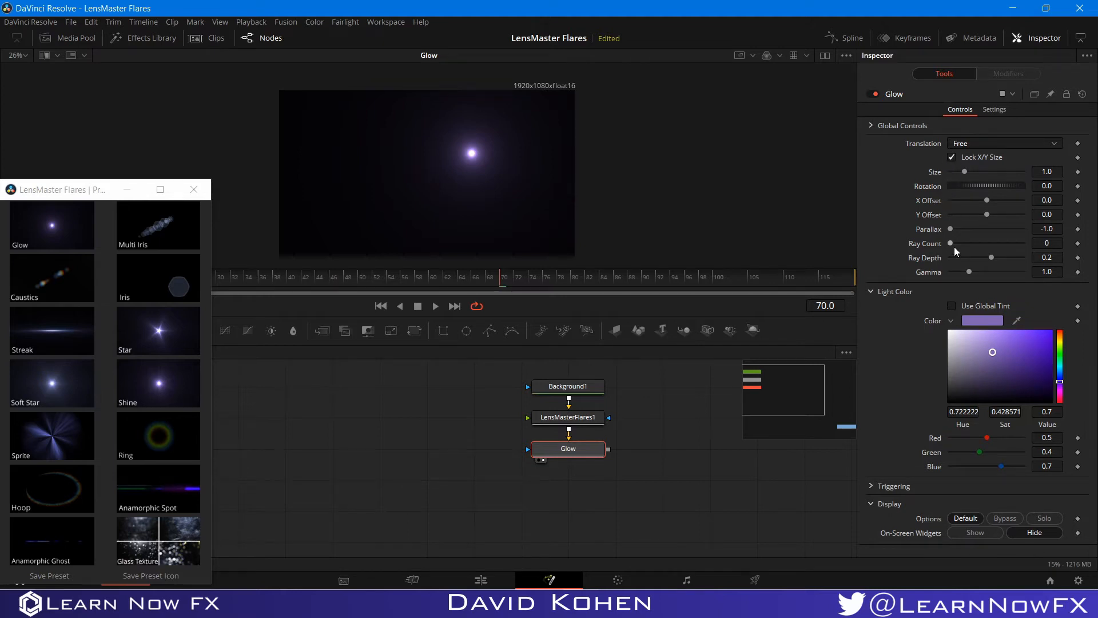
- Try a Ray Count of 9 on the Glow with a changed Ray Depth, moving the light across the frame to test the rays
left_click_drag(954, 243, 961, 245)
left_click(543, 418)
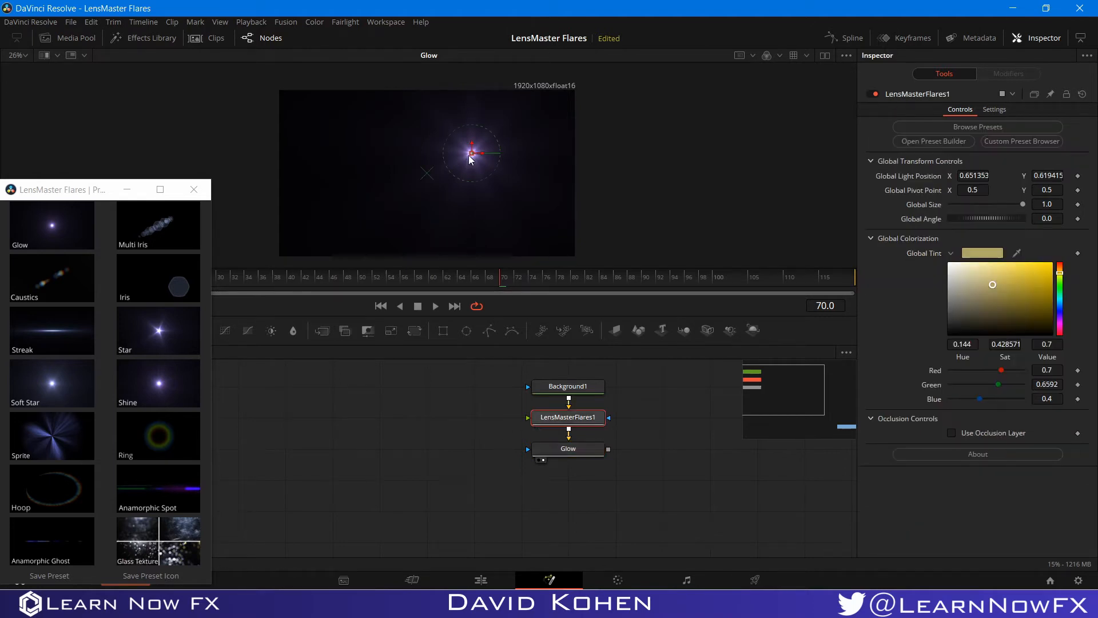
left_click_drag(470, 159, 395, 199)
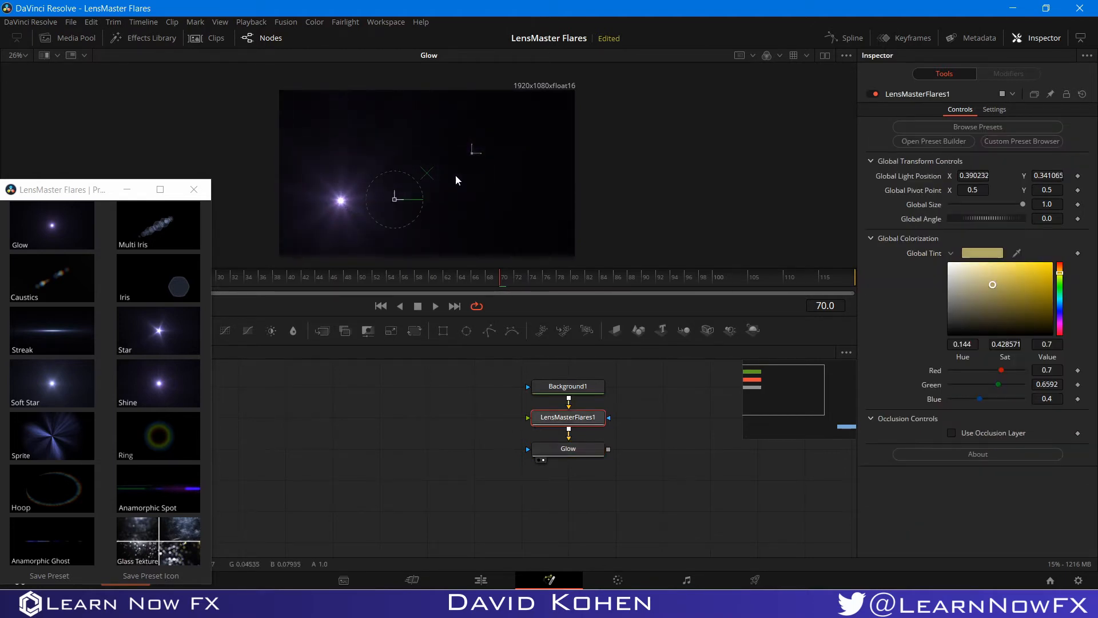
left_click(569, 449)
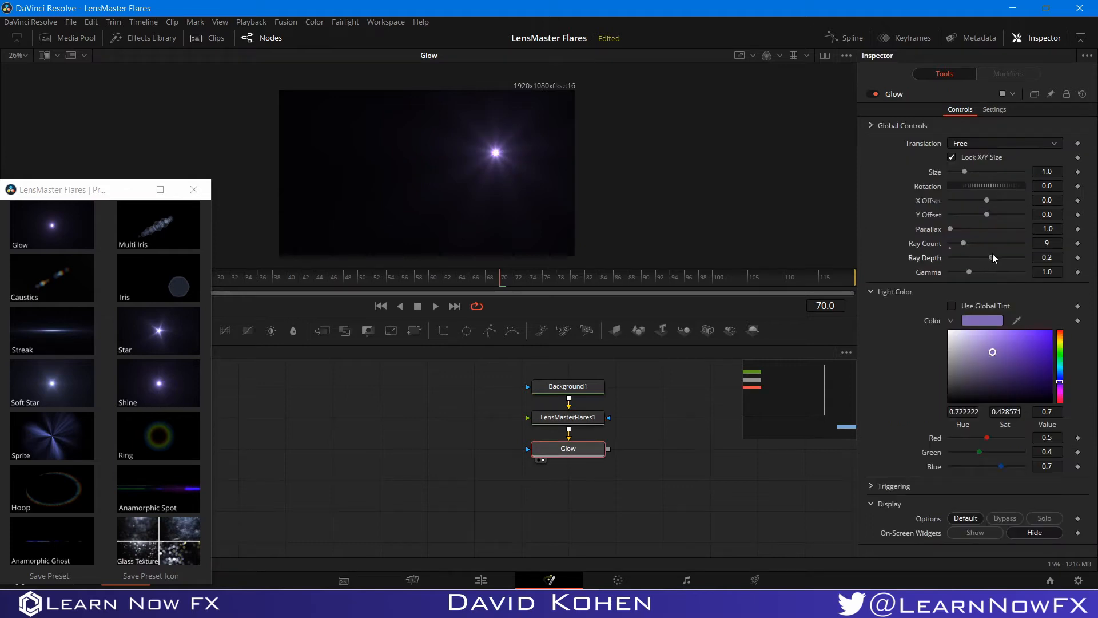
mouse_move(993, 256)
left_mouse_down()
mouse_move(1021, 262)
mouse_move(966, 262)
mouse_move(989, 261)
left_mouse_up()
- Move the Global Light Position just outside the frame's lower-left corner, at about -0.018, -0.088
left_click(568, 417)
left_click_drag(495, 155, 273, 275)
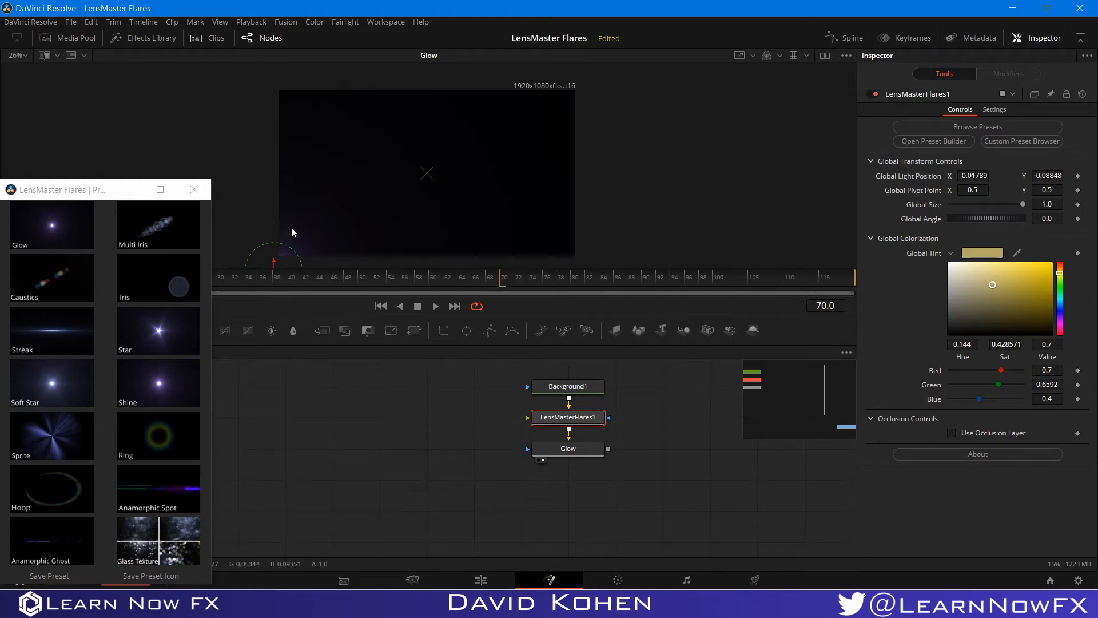
left_click(342, 455)
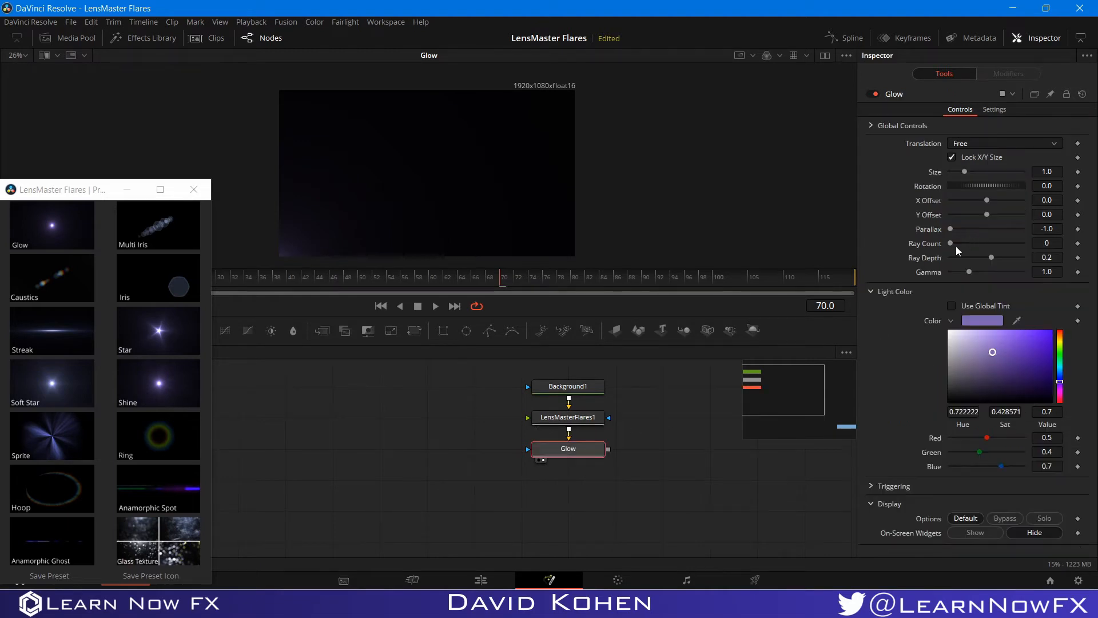
- Set the Glow's Gamma to about 1.703
left_click_drag(969, 270, 990, 279)
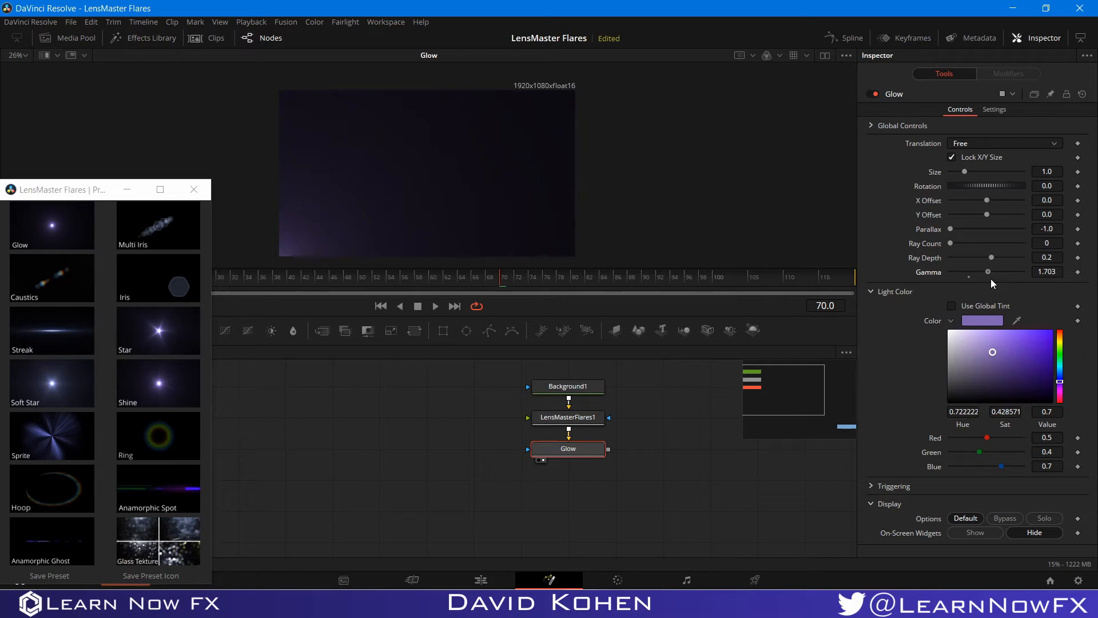
left_click(527, 491)
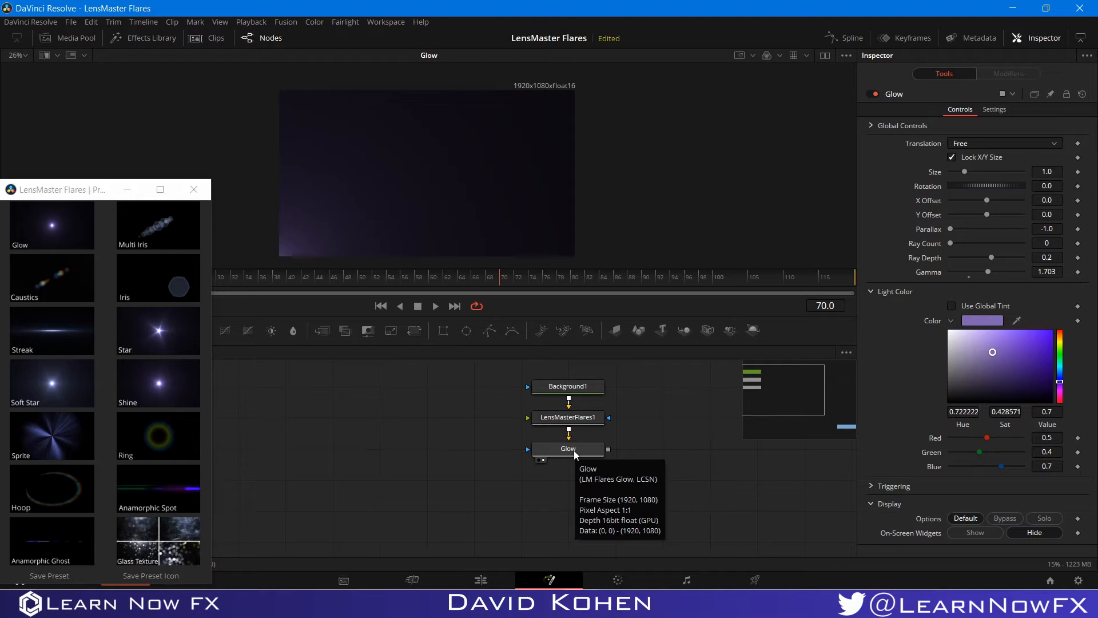
left_click_drag(404, 225, 424, 201)
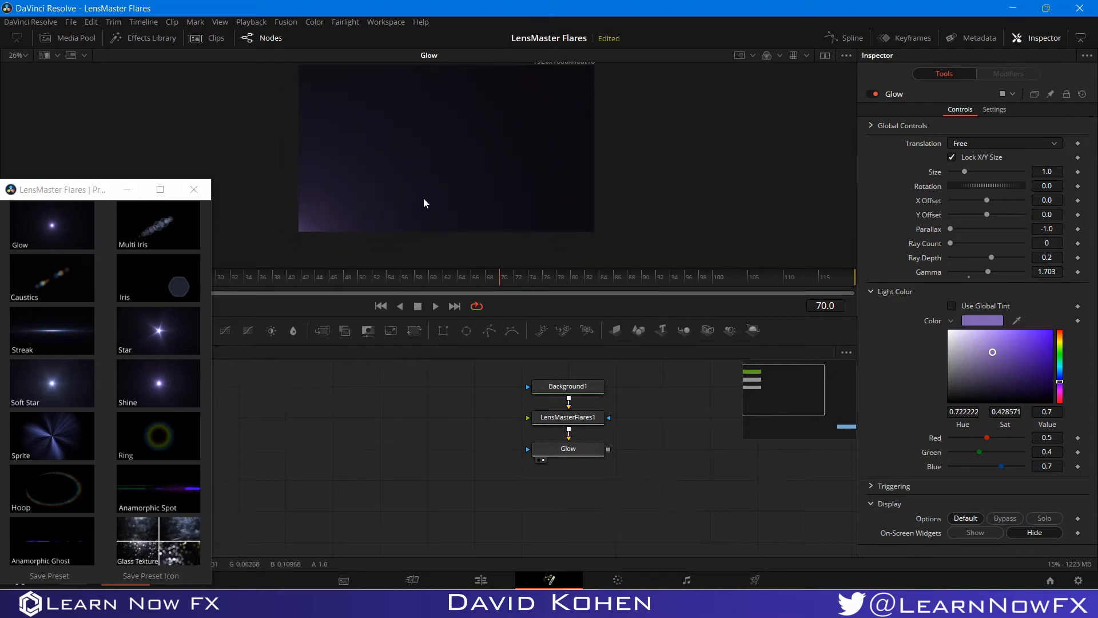
- Toggle the viewer's global Dither option and inspect the Glow's gradient for banding
scroll(383, 200, "up", 3)
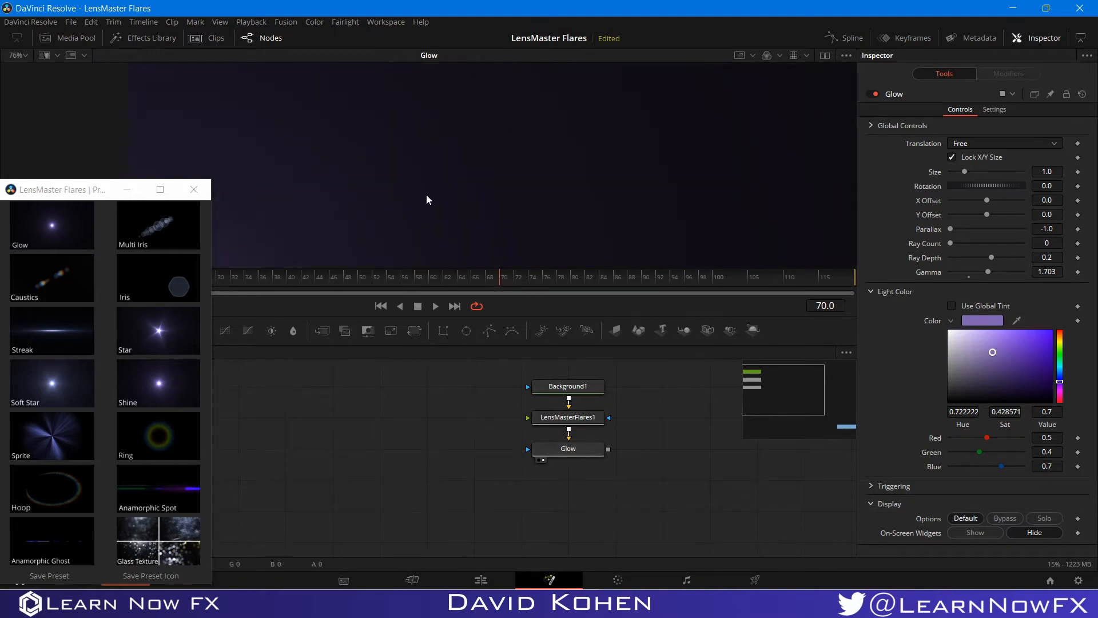
scroll(425, 187, "down", 3)
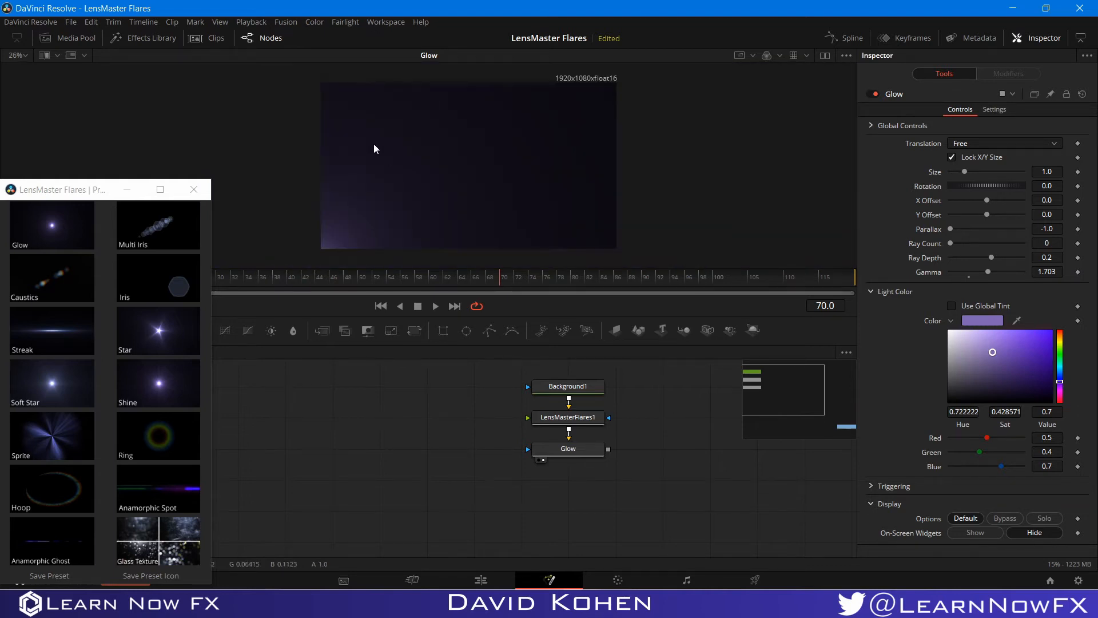
right_click(404, 153)
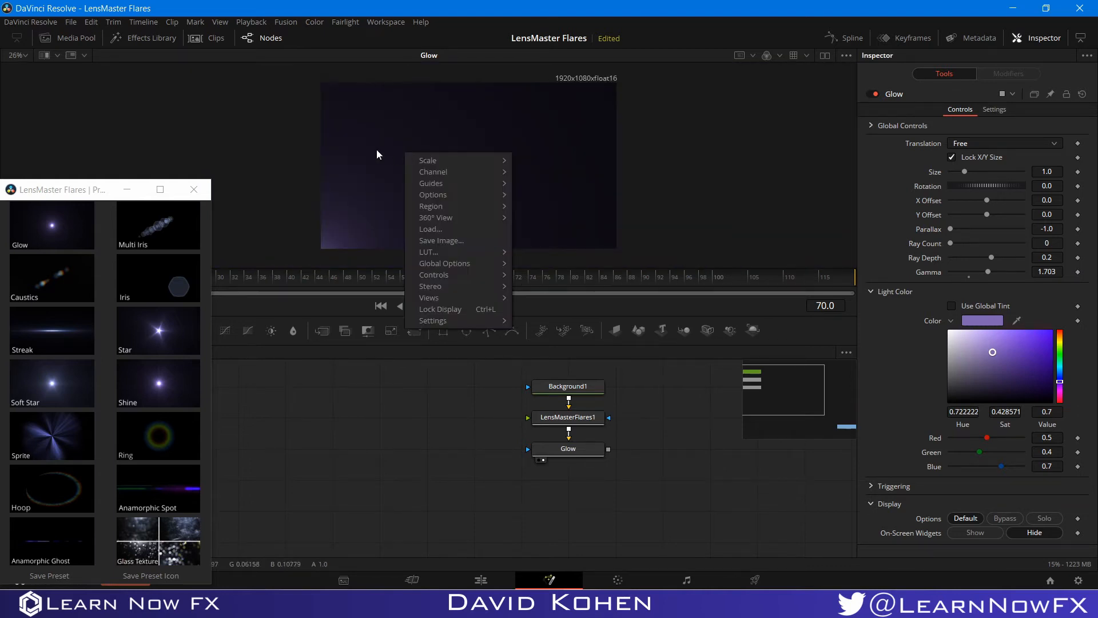
mouse_move(444, 263)
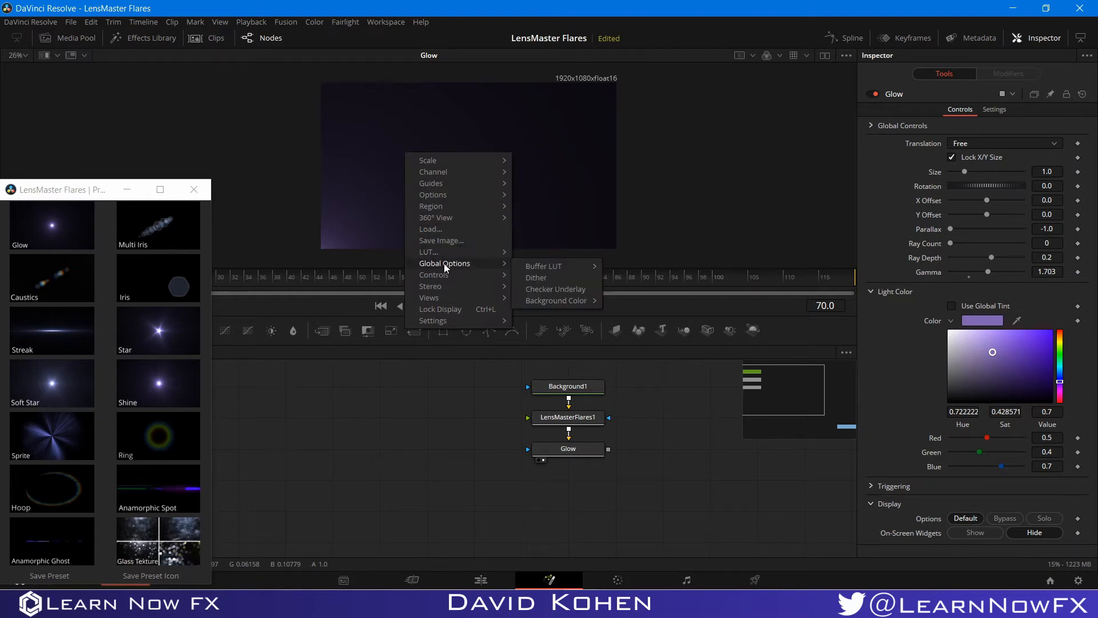
left_click(537, 278)
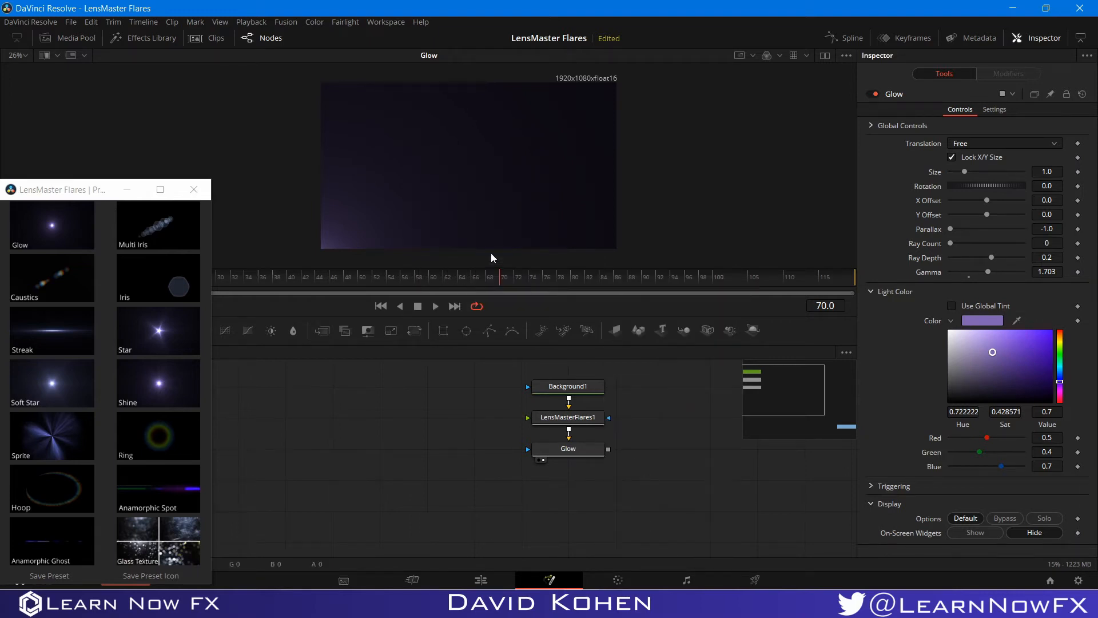
key("ctrl+f")
scroll(413, 153, "down", 1)
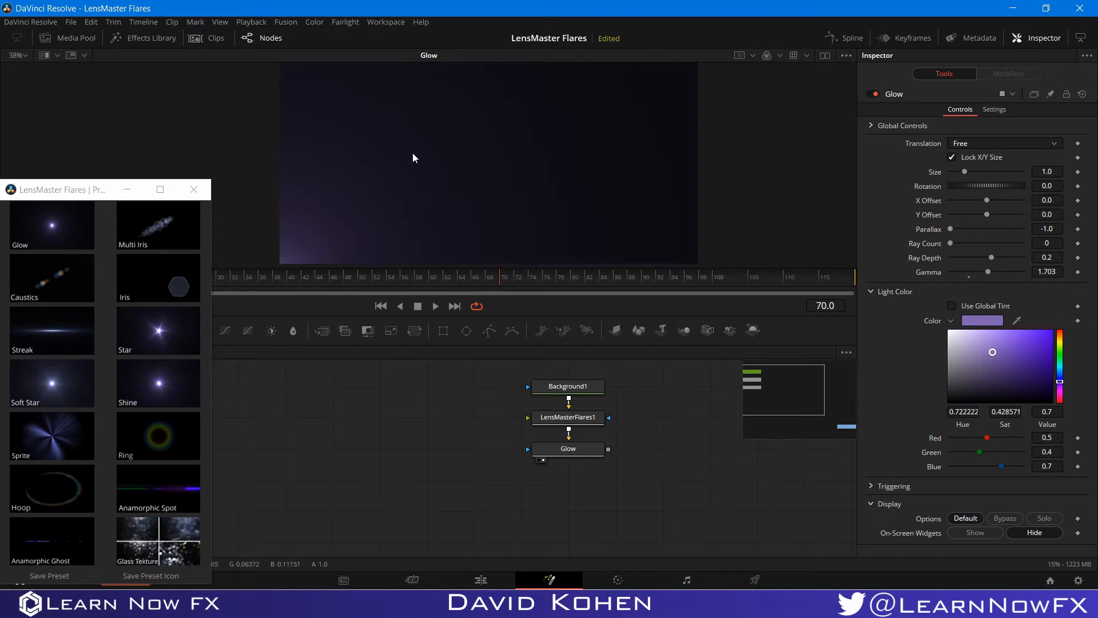
scroll(413, 153, "down", 1)
scroll(415, 195, "down", 1)
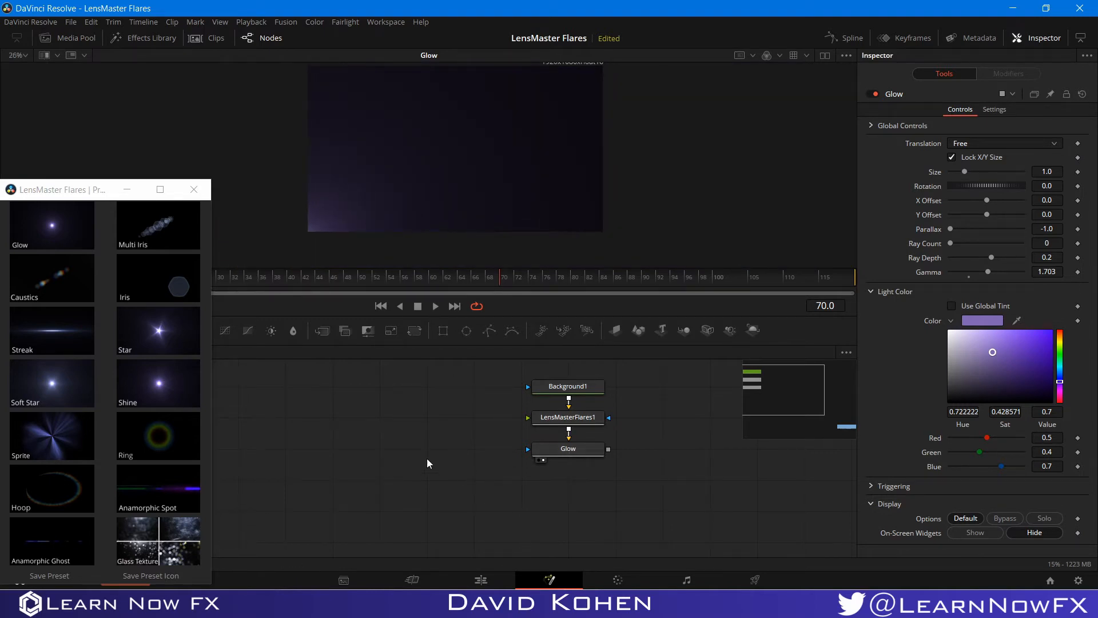
- Set the Glow's Parallax to 1.0 and move the Global Light Position near the frame's upper edge, at about 0.364, 0.974
left_click(570, 451)
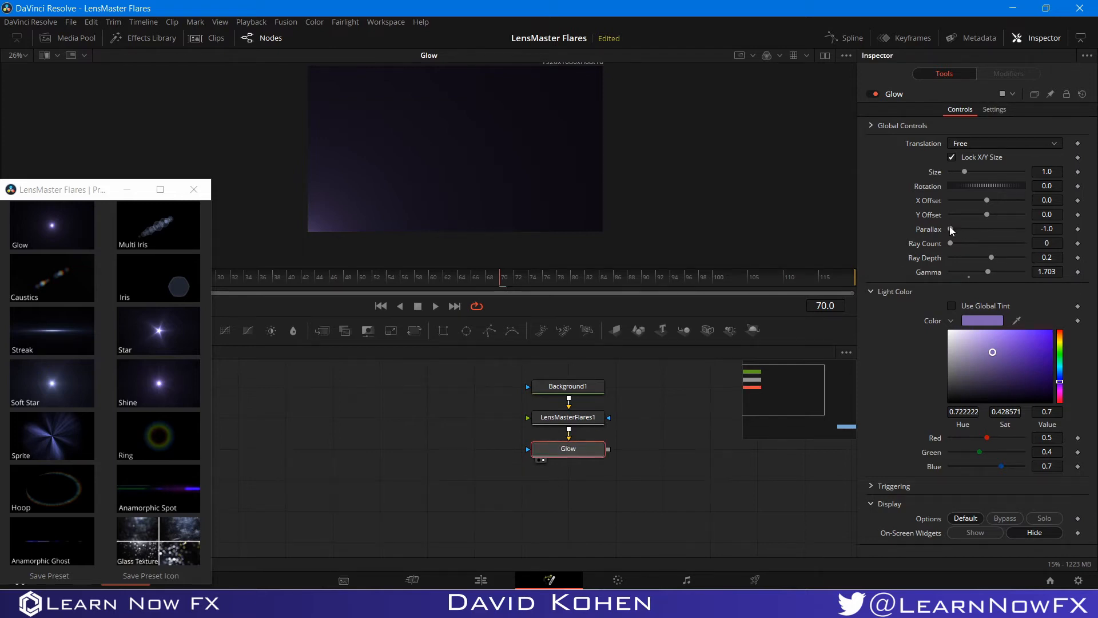
left_click_drag(950, 229, 1022, 228)
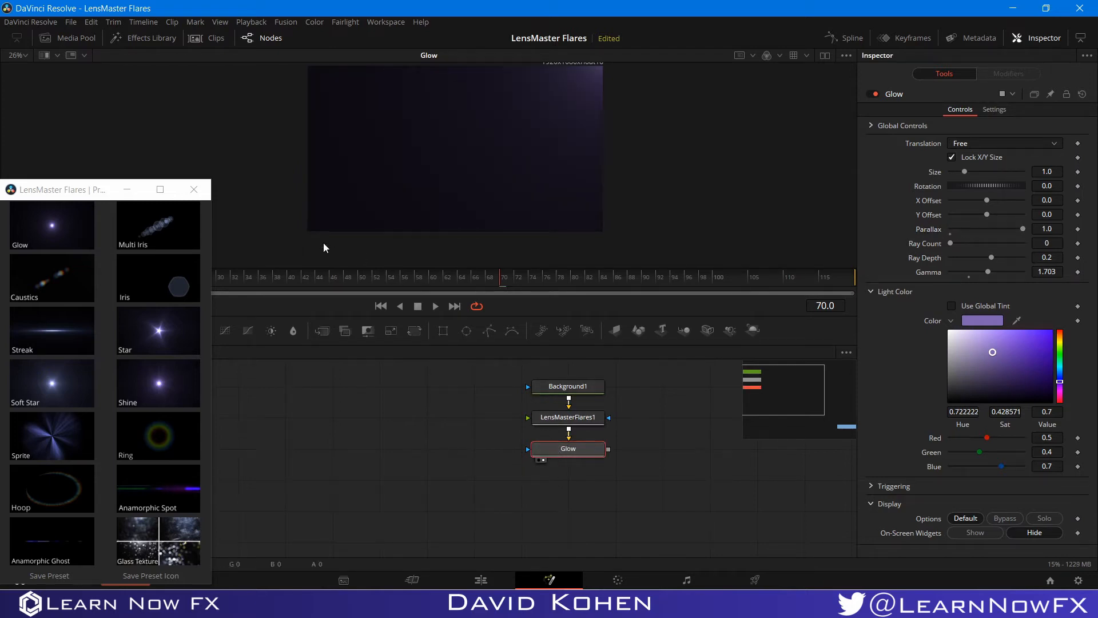
left_click(548, 420)
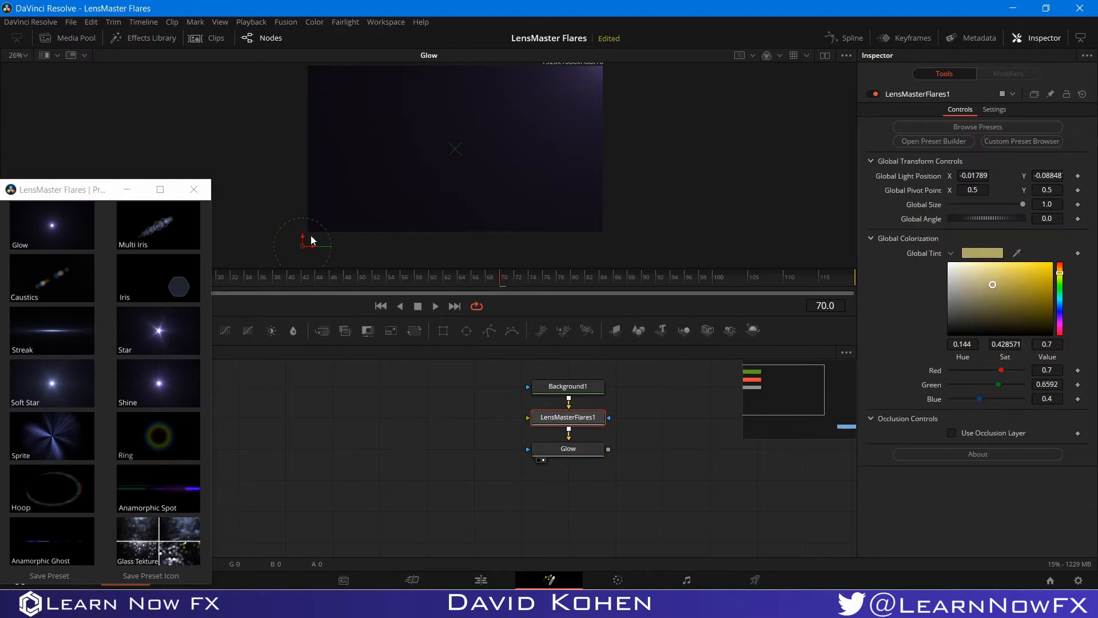
left_click_drag(304, 243, 424, 70)
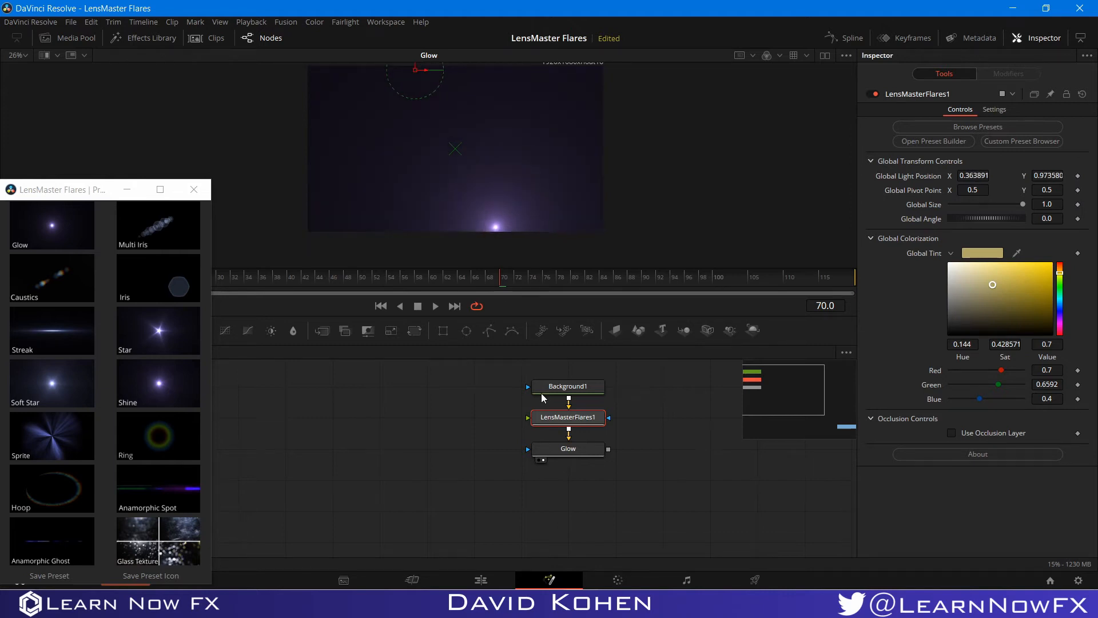
- Duplicate the Glow, show the copy with a Parallax of -1.0, and move the Global Light Position to about 0.742, 0.622
left_click(573, 457)
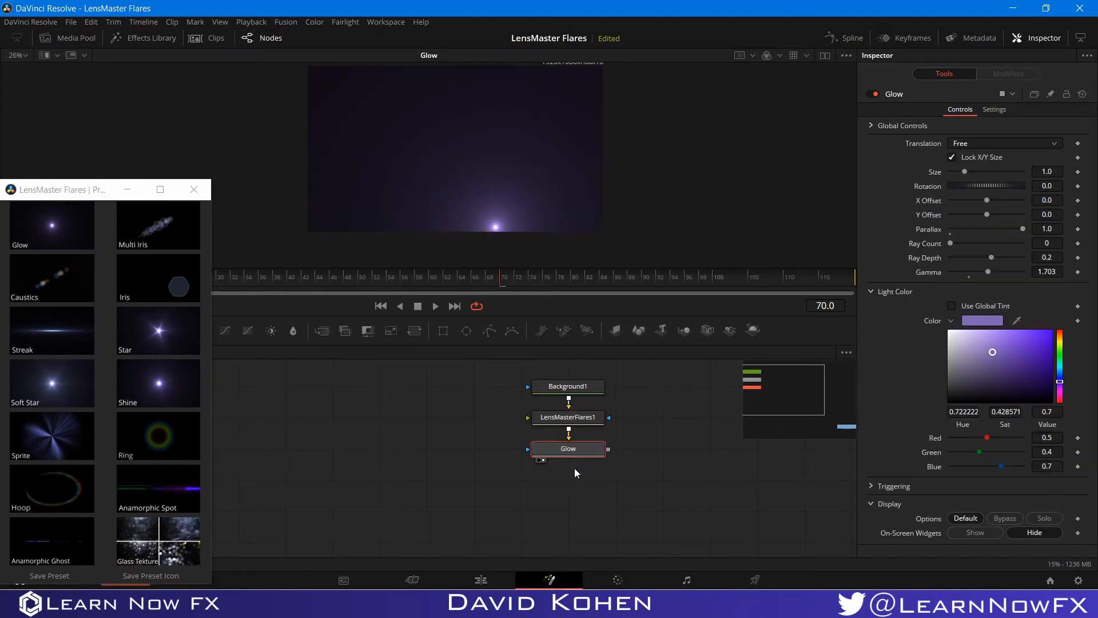
key("ctrl+v")
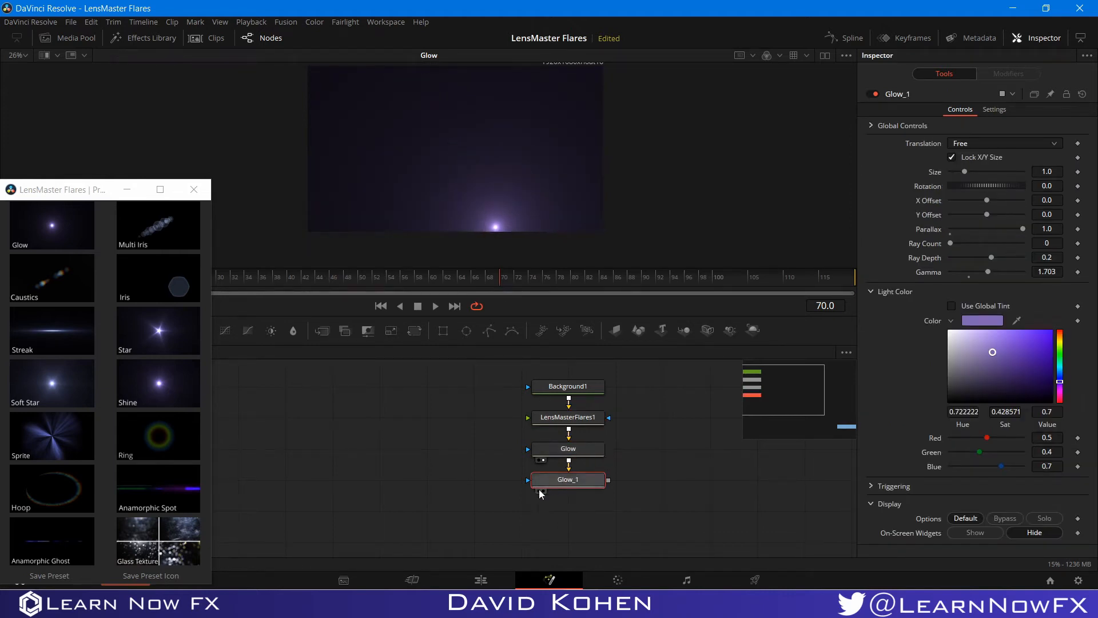
left_click(543, 491)
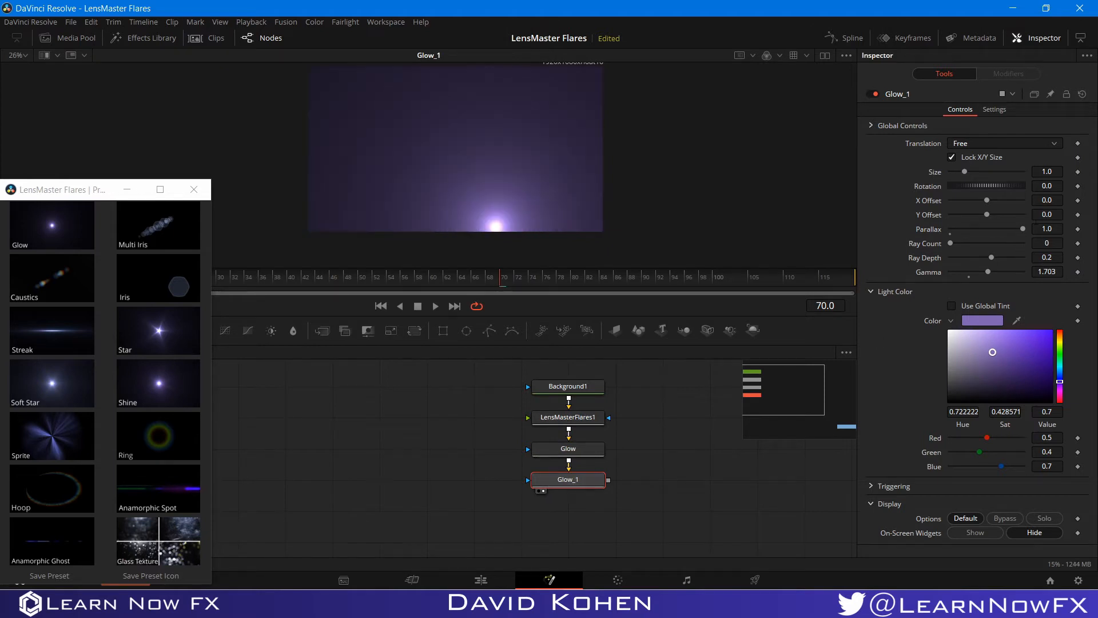
left_click_drag(1025, 230, 827, 230)
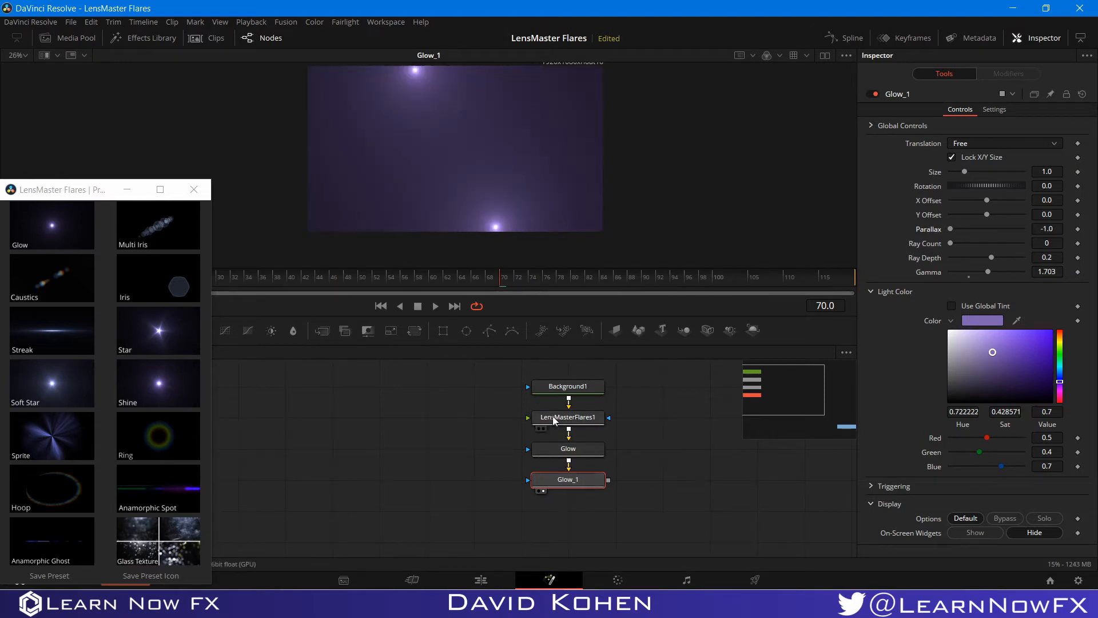
left_click_drag(421, 61, 528, 128)
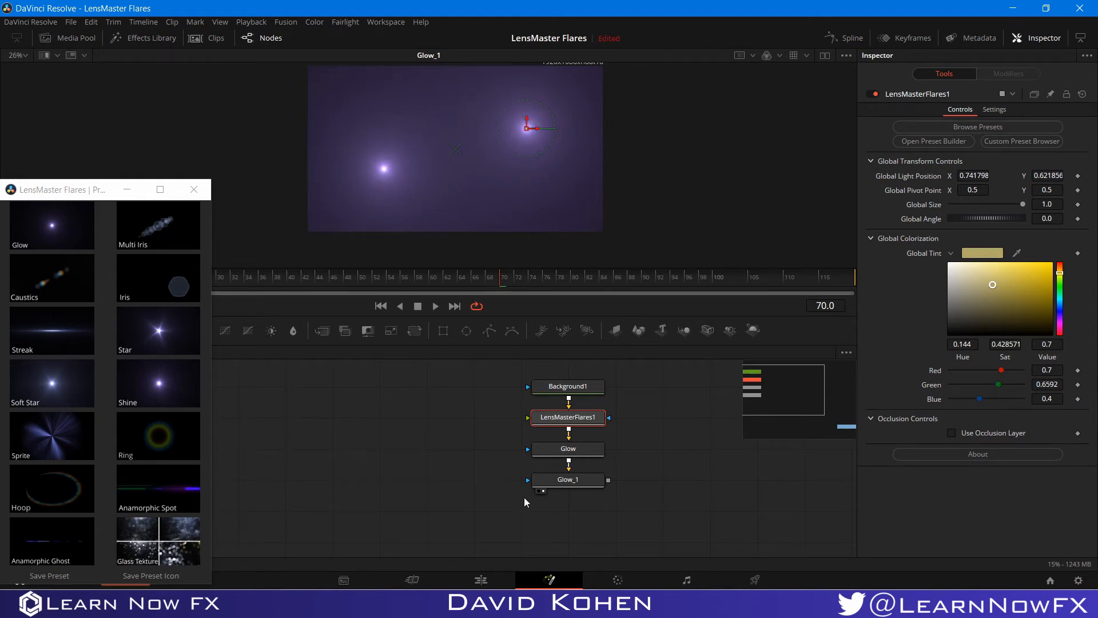
- Replace both Glow nodes with a Multi Iris element and show it in the viewer
left_click_drag(541, 513, 577, 451)
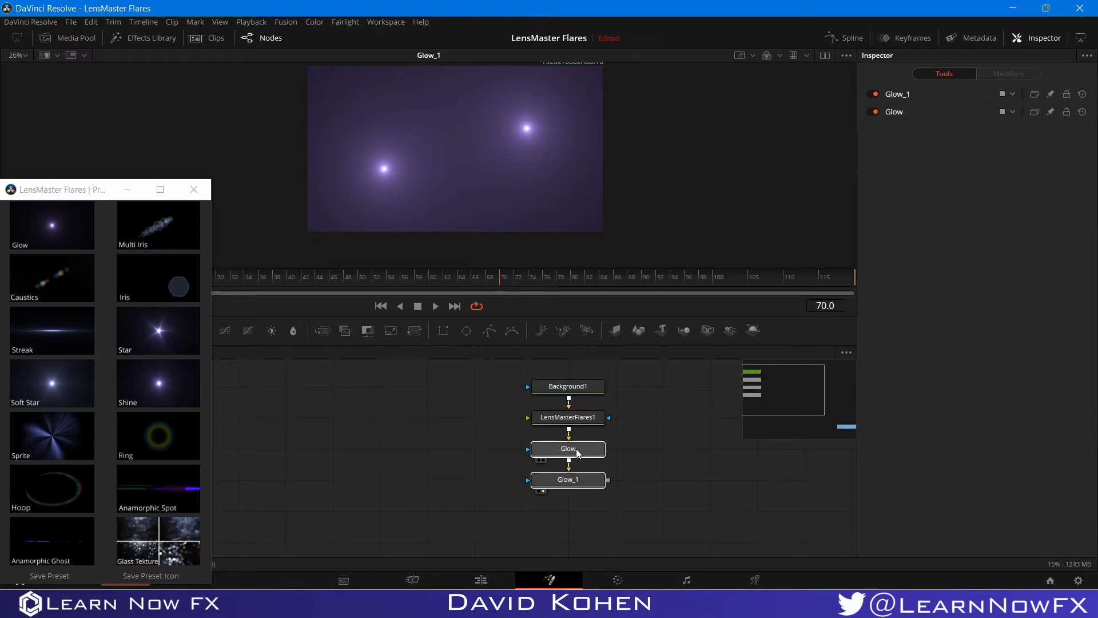
key("Delete")
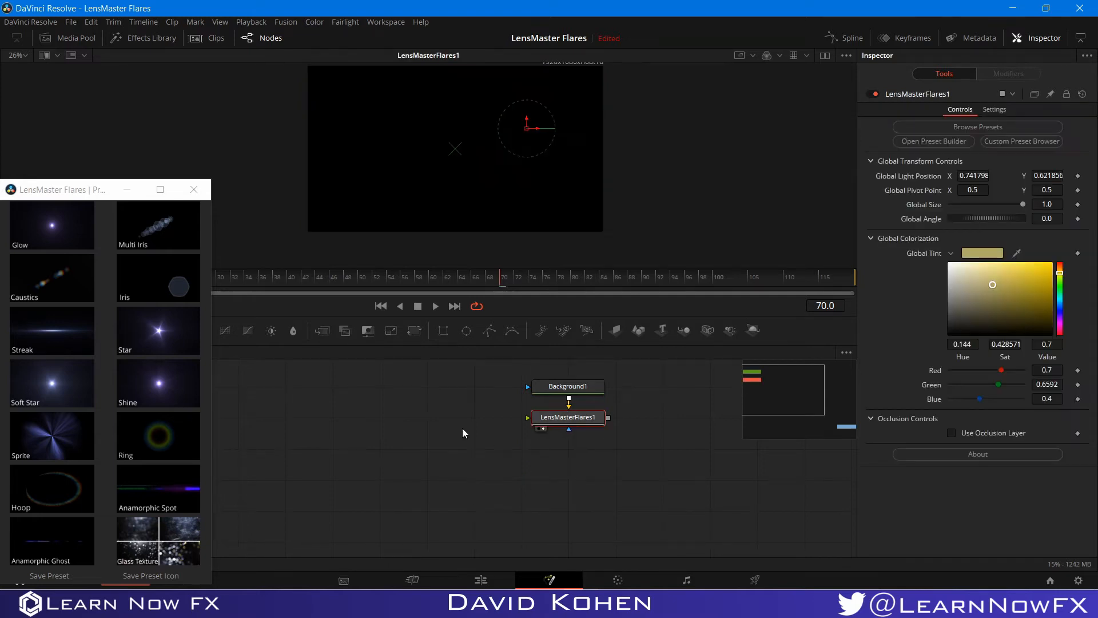
left_click(169, 238)
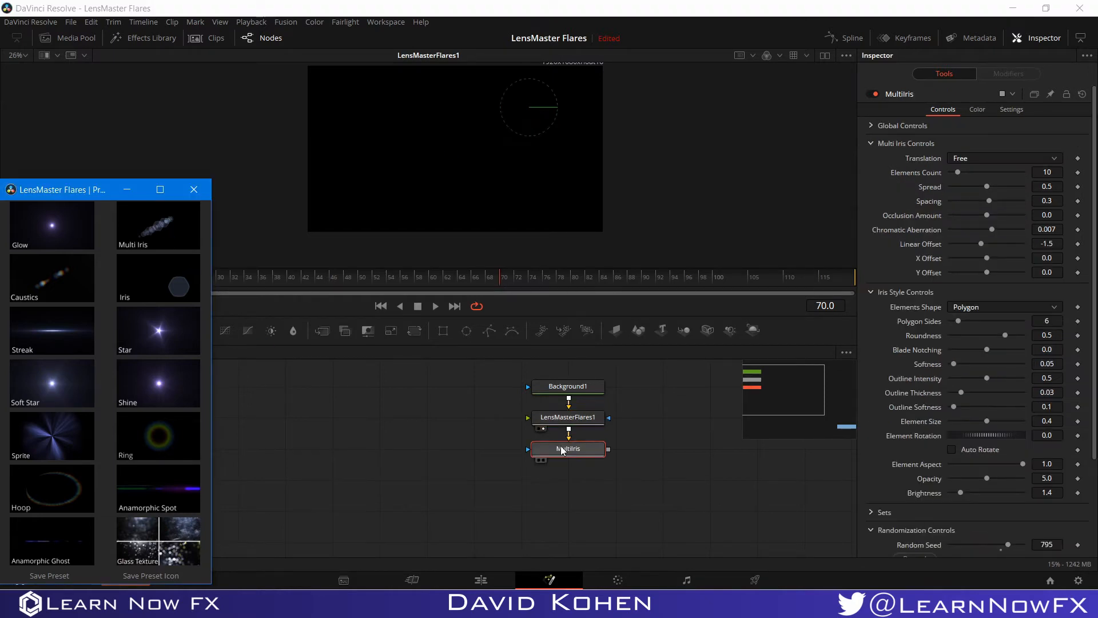
left_click(543, 461)
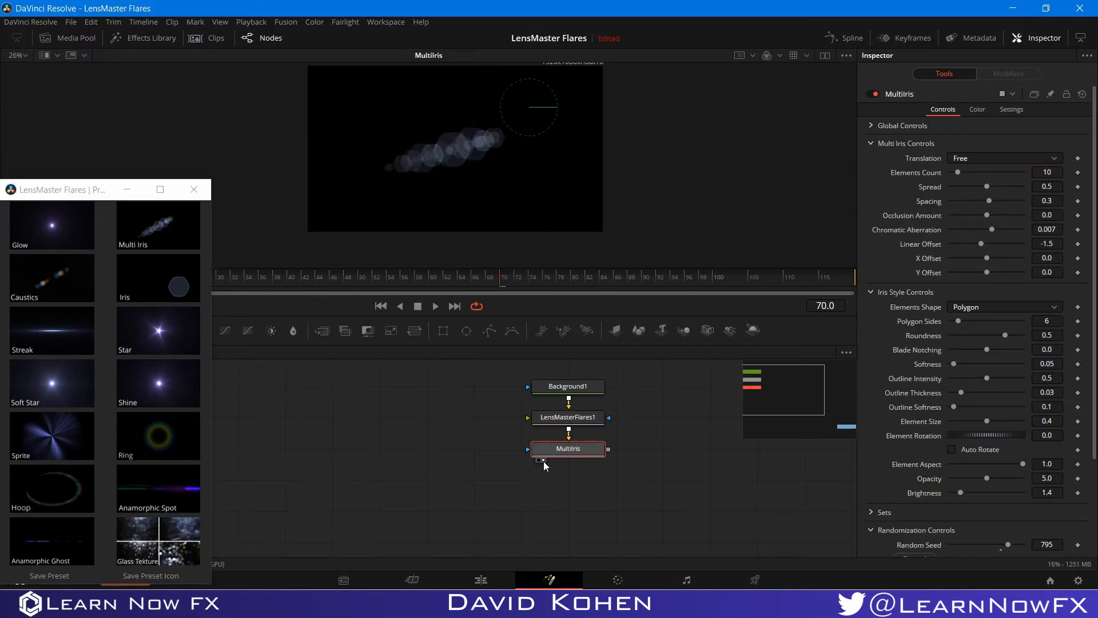
- Move the Global Light Position to about 0.616, 0.912 to test how the Multi Iris follows the light
left_click(557, 416)
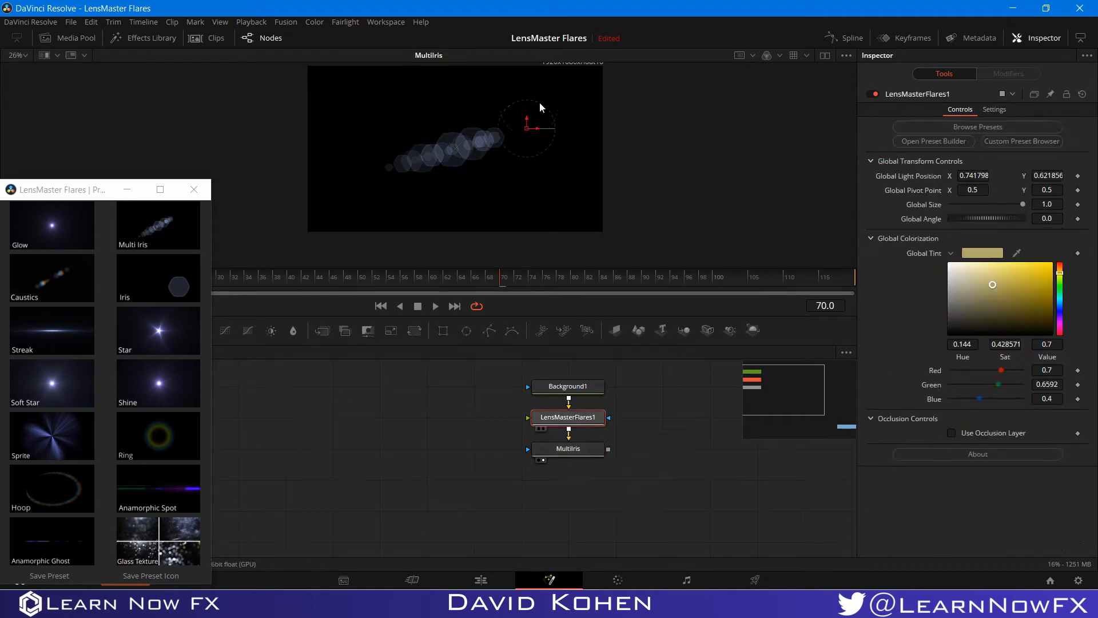
left_click_drag(528, 127, 490, 81)
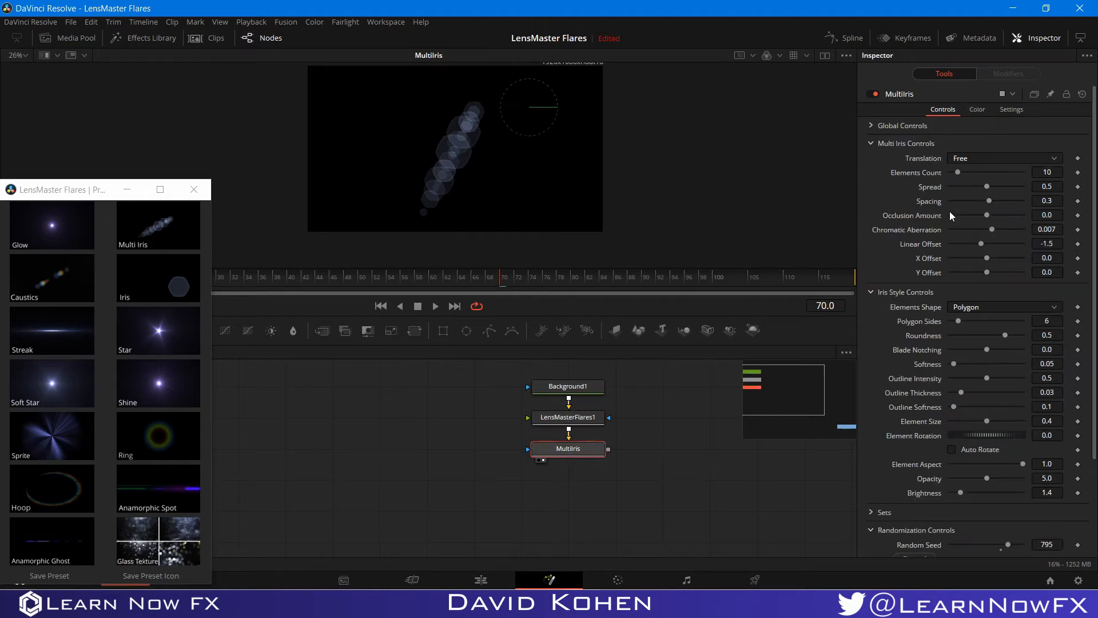
- Try a Chromatic Aberration of -0.05 on the MultiIris, inspect the colour fringes up close, and reset the value to its default
left_click_drag(994, 228, 891, 248)
scroll(433, 203, "up", 5)
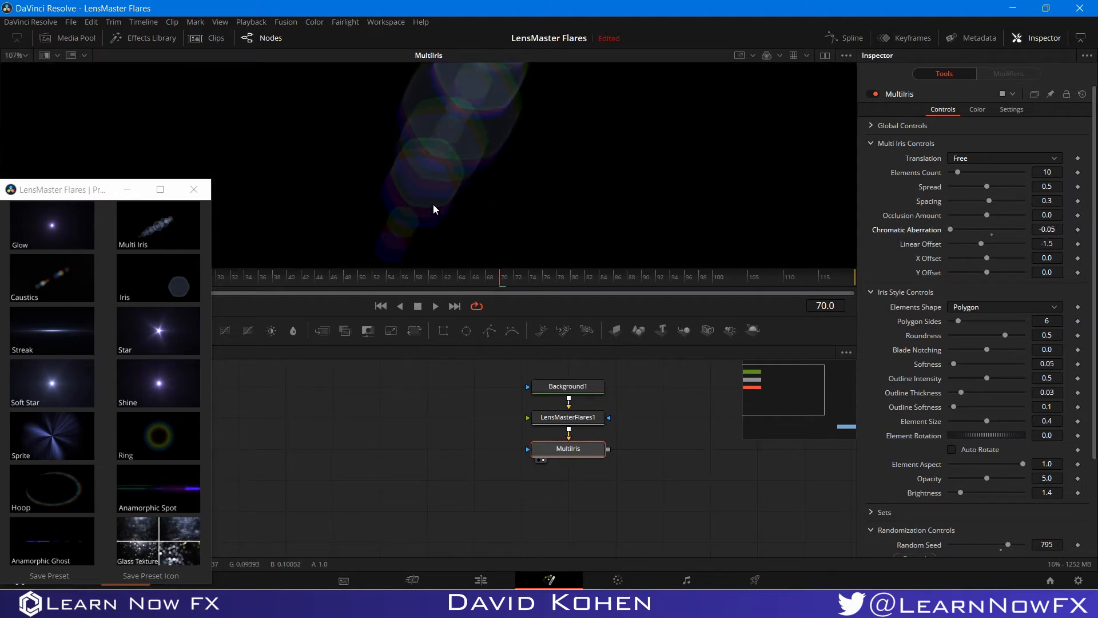
scroll(397, 242, "down", 4)
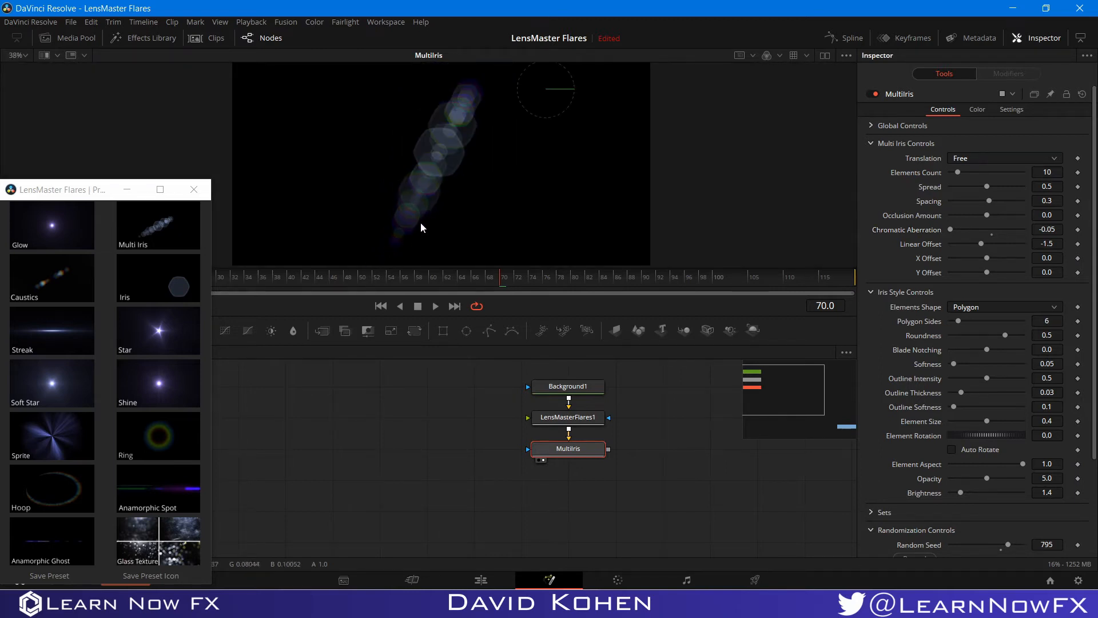
left_click_drag(421, 222, 426, 220)
scroll(452, 157, "up", 8)
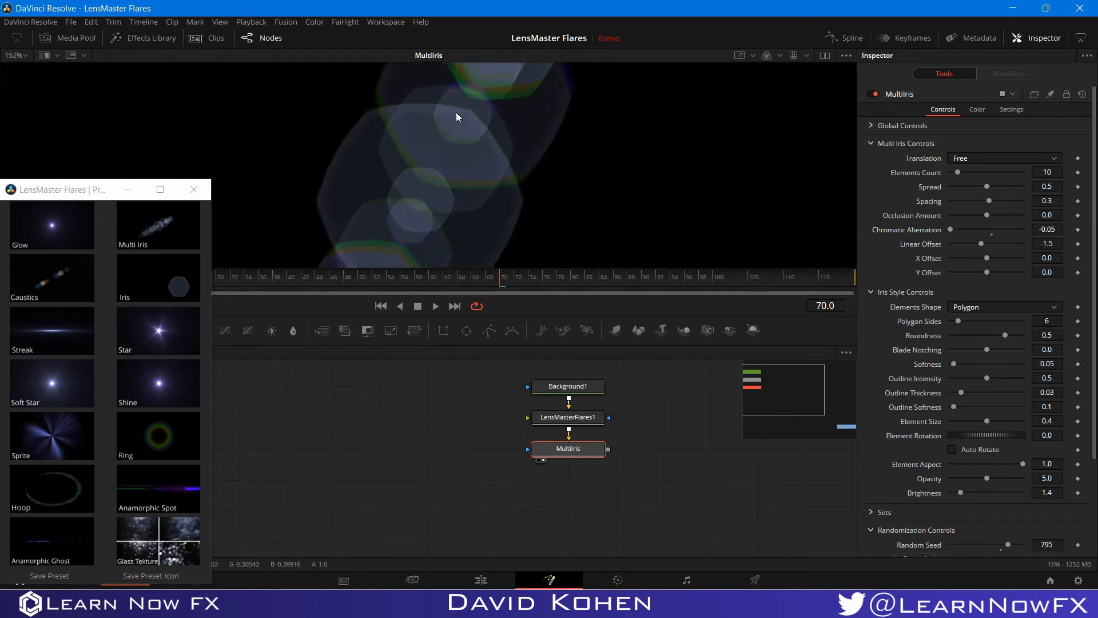
scroll(451, 113, "down", 8)
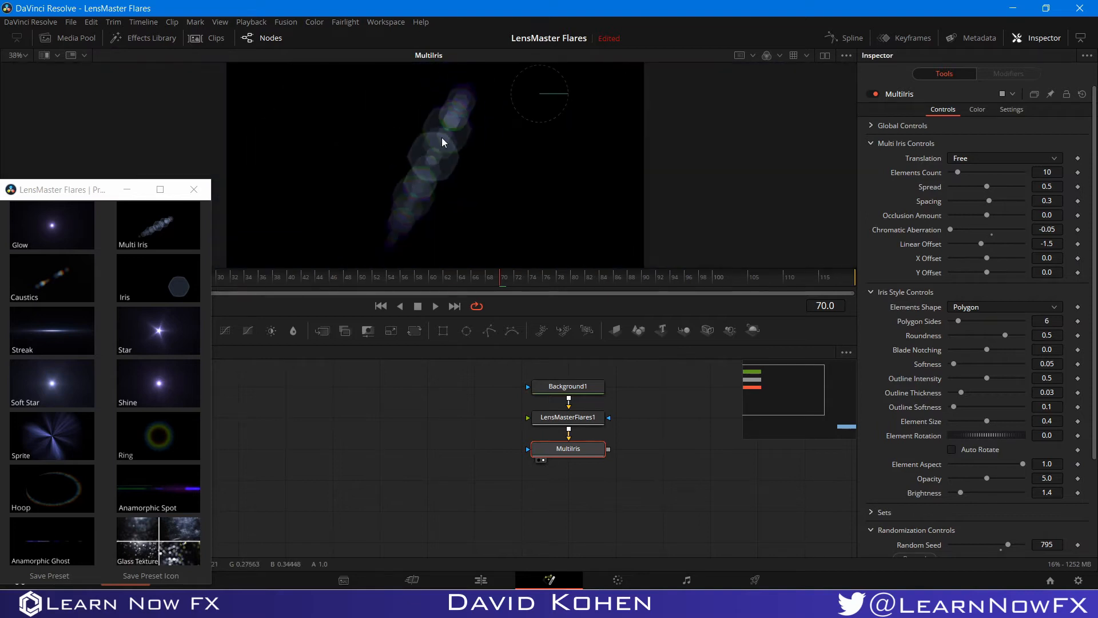
left_click(993, 234)
- Try Linear Offset values of 1.0 and -5.0 on the MultiIris, and reset the offset to its default
left_click_drag(984, 243, 1059, 245)
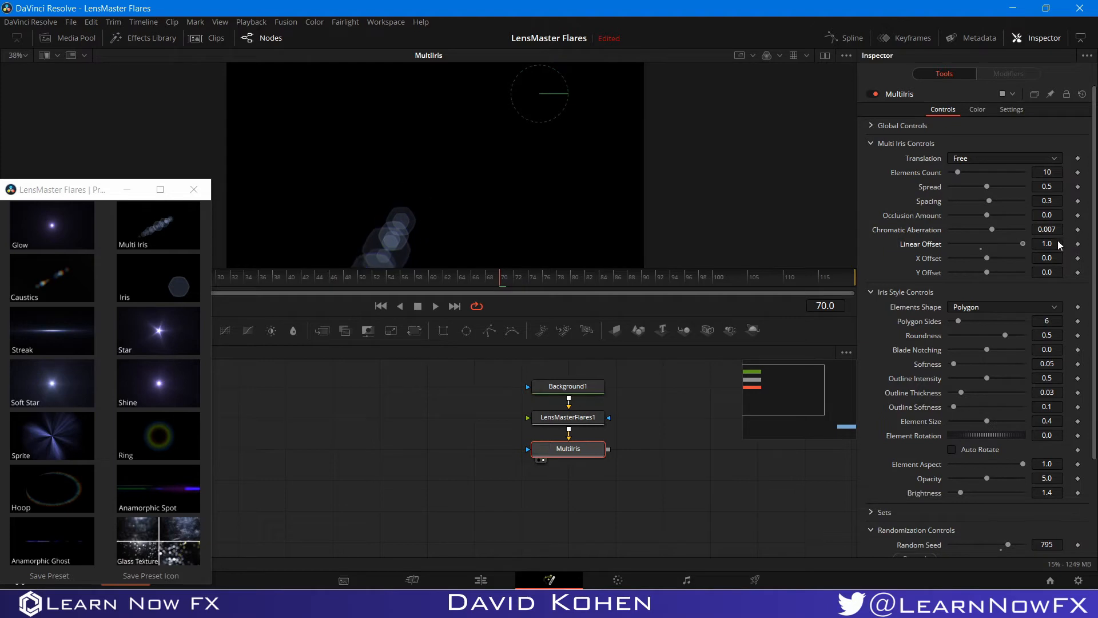
left_click_drag(983, 245, 970, 245)
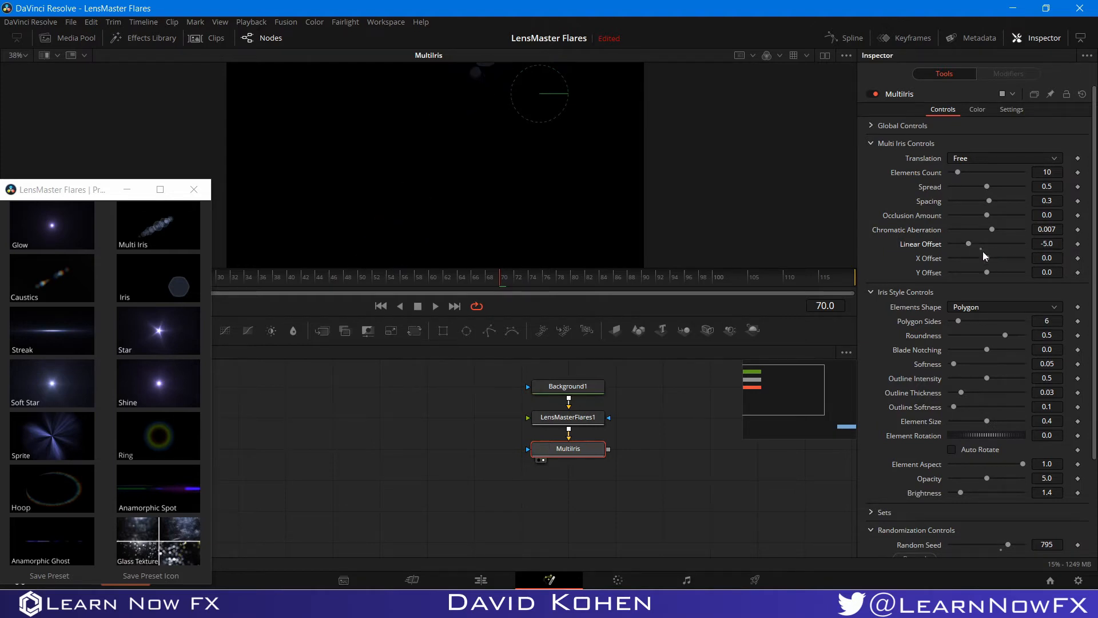
left_click(981, 248)
scroll(472, 214, "down", 2)
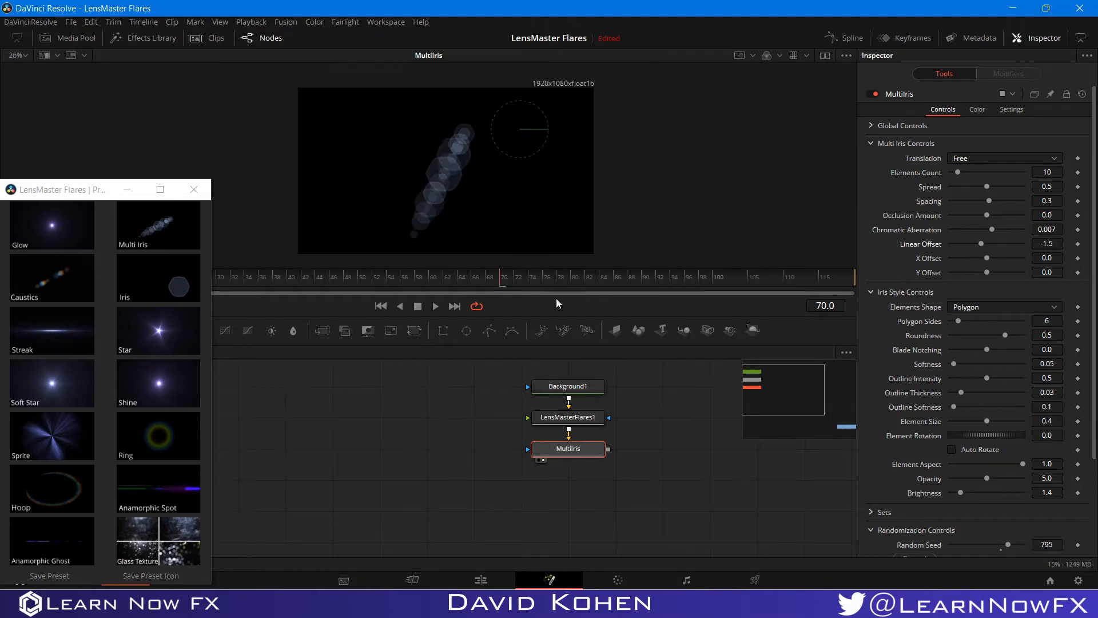
- Insert a Glow element between the LensMasterFlares1 and MultiIris nodes, making room for it in the node chain
left_click_drag(571, 448, 571, 479)
left_click(567, 417)
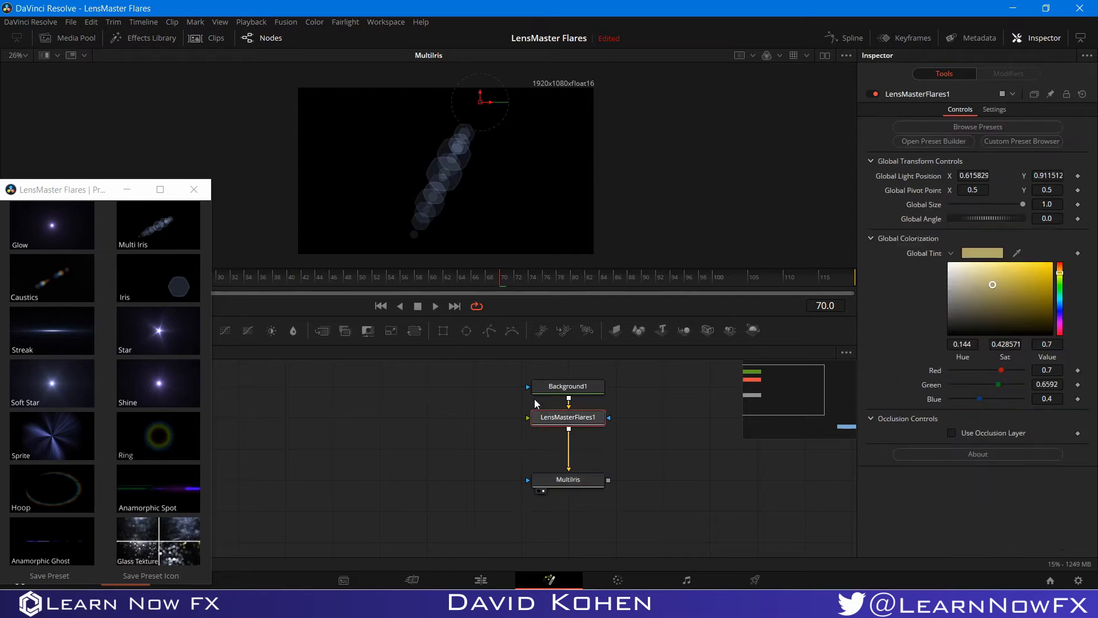
left_click_drag(60, 232, 558, 452)
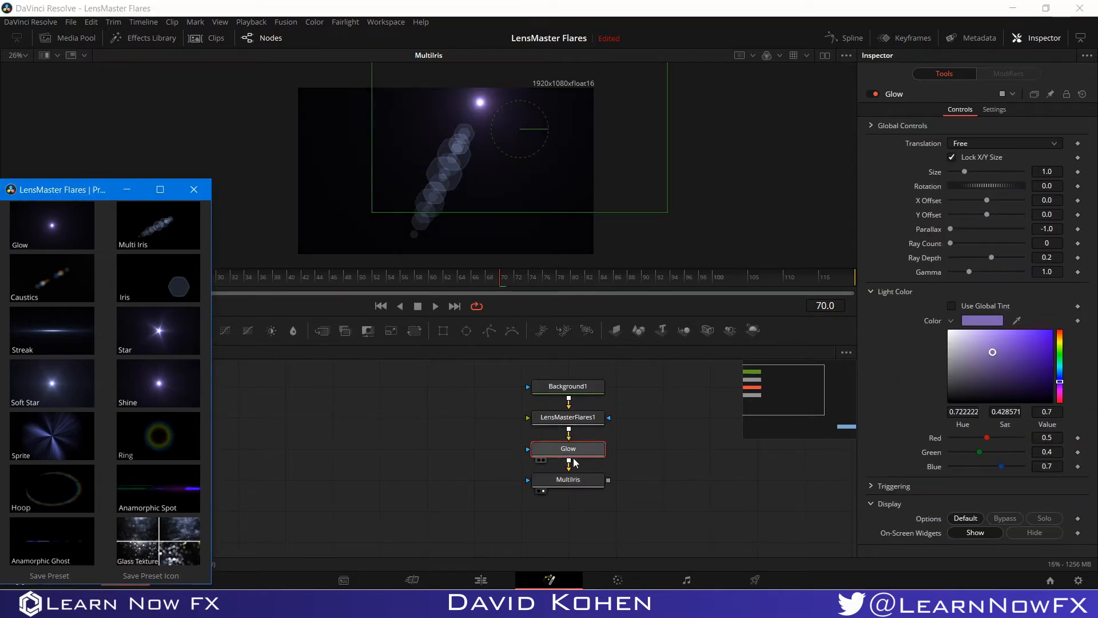
- Set the Glow's Ray Count to 7
left_click_drag(950, 244, 962, 244)
right_click(962, 244)
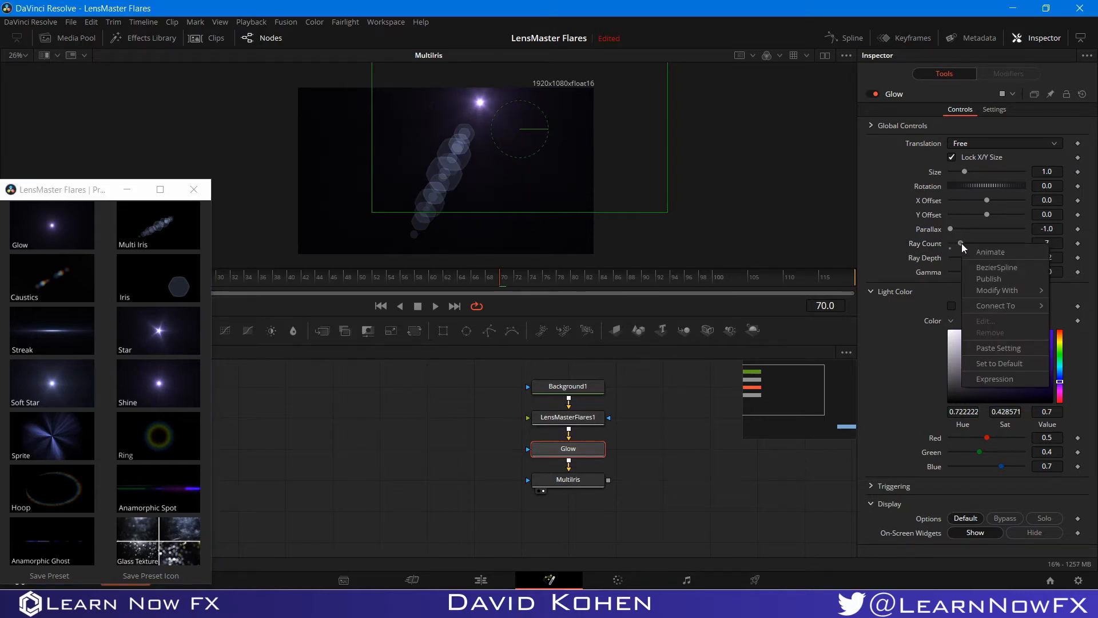
left_click(647, 405)
- Expand the MultiIris's Sets controls and leave only Set 2 enabled
left_click(582, 480)
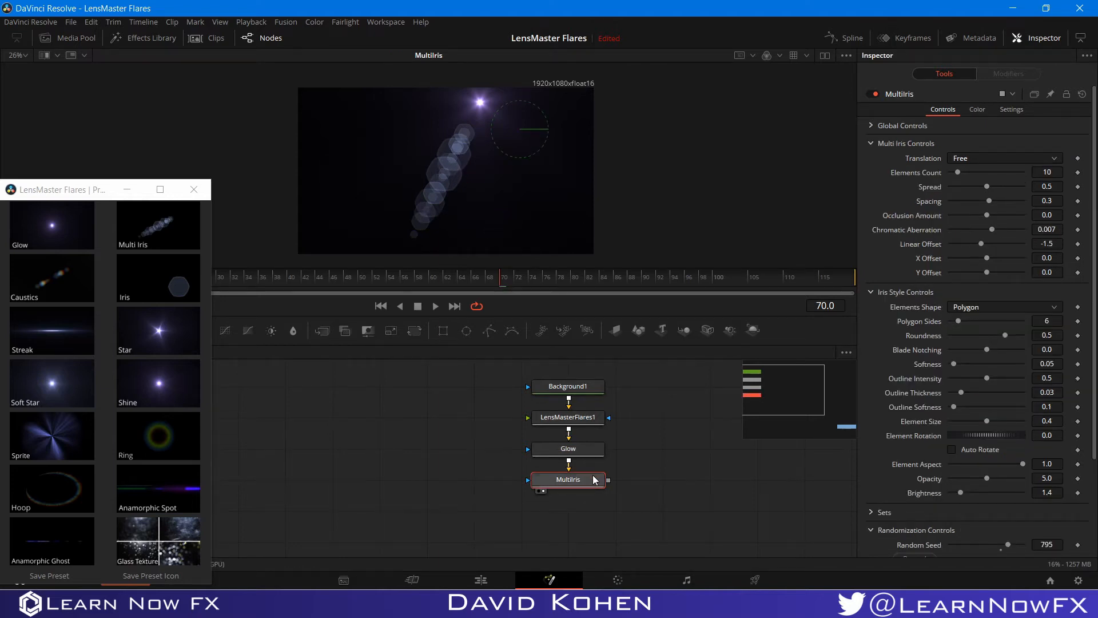
scroll(892, 423, "down", 3)
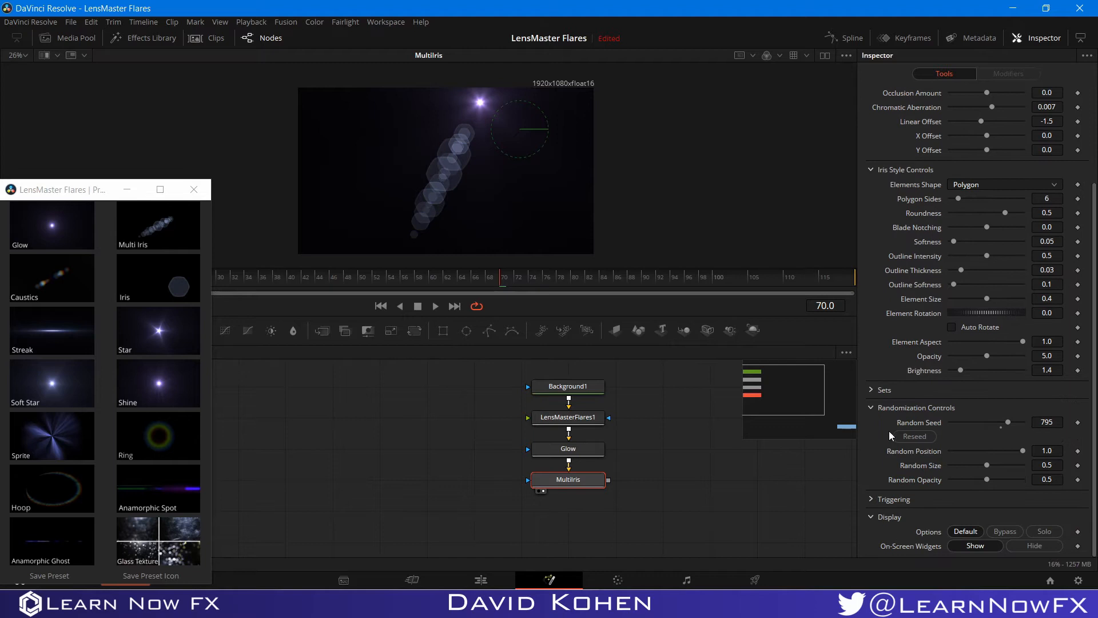
left_click(870, 391)
scroll(870, 391, "down", 2)
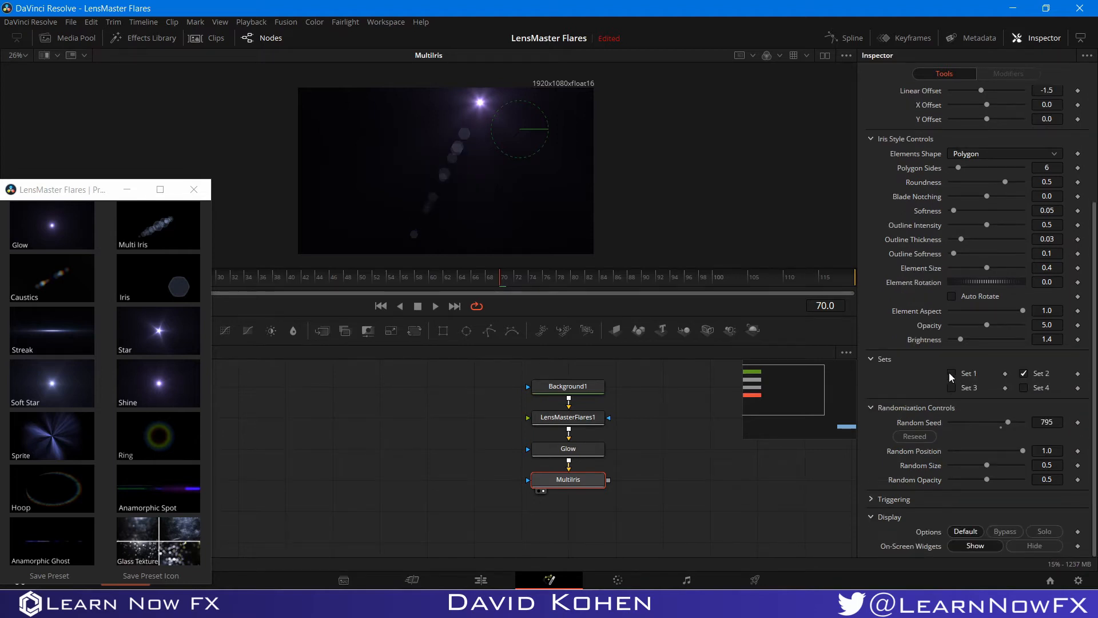
- Try different combinations of the MultiIris's element sets, ending with all four sets enabled
left_click(951, 374)
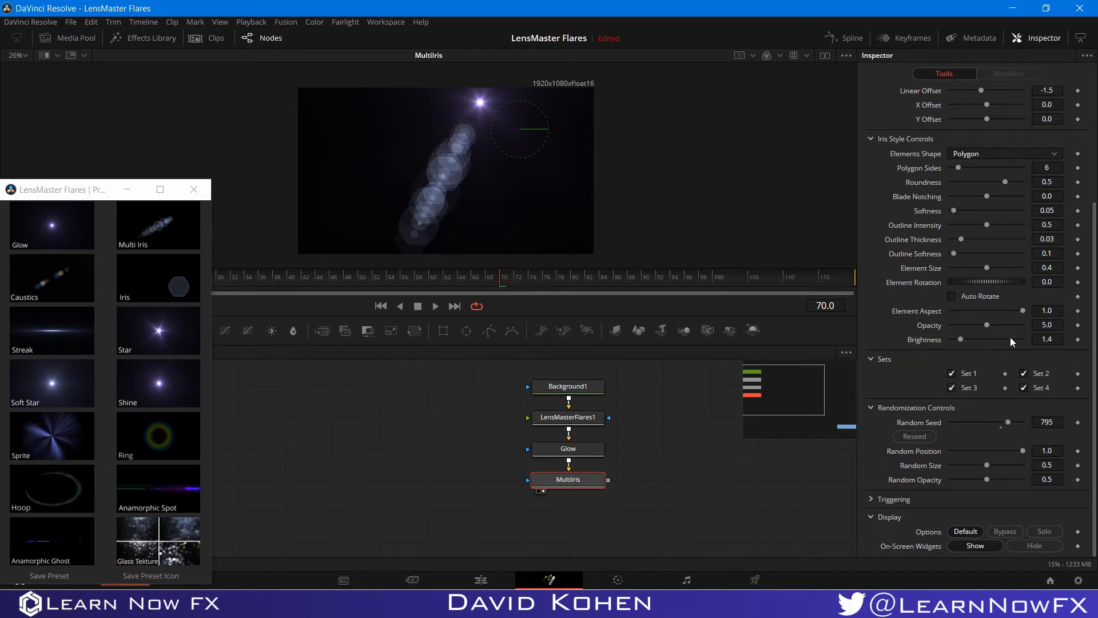
left_click(953, 375)
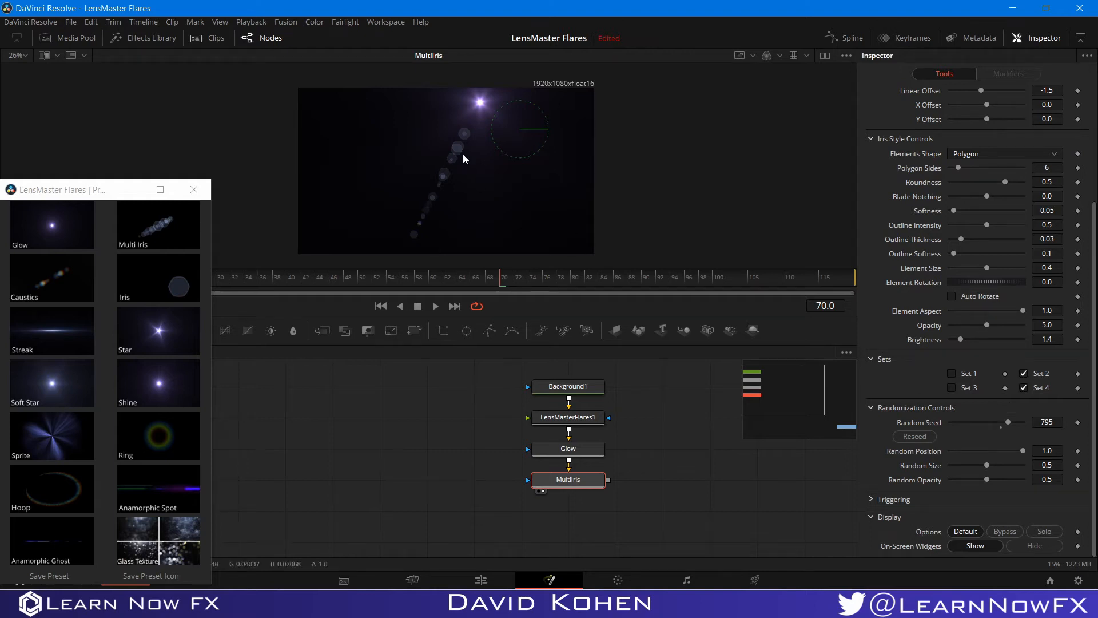
left_click(1024, 373)
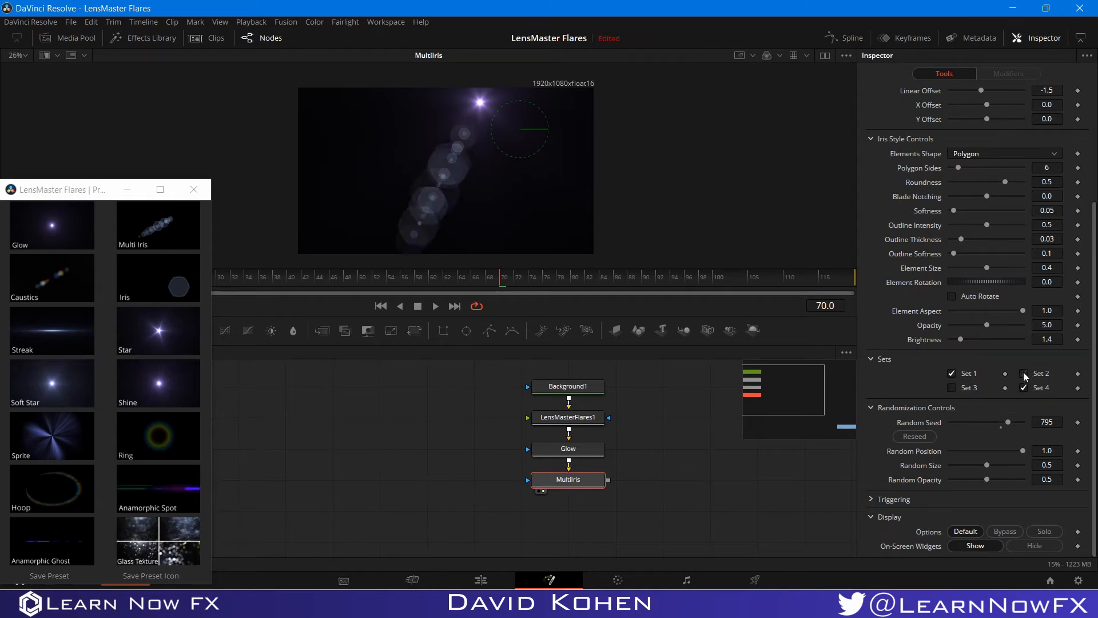
left_click(953, 389)
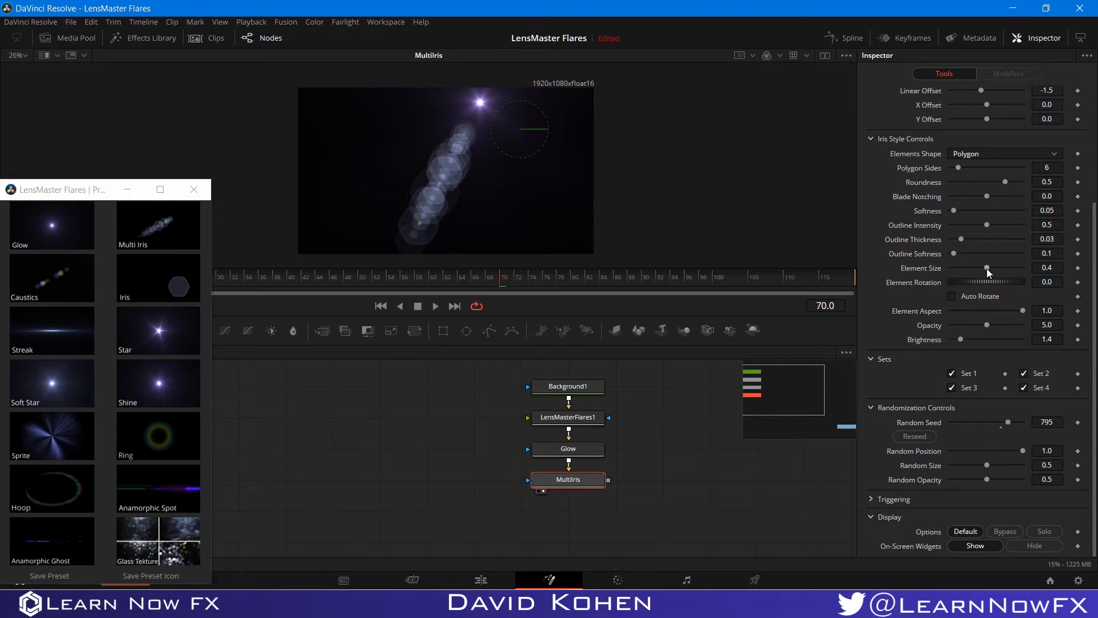
- Reduce the MultiIris's Element Size to about 0.181 and set its Opacity to 3 and Brightness to 1
left_click_drag(987, 269, 967, 269)
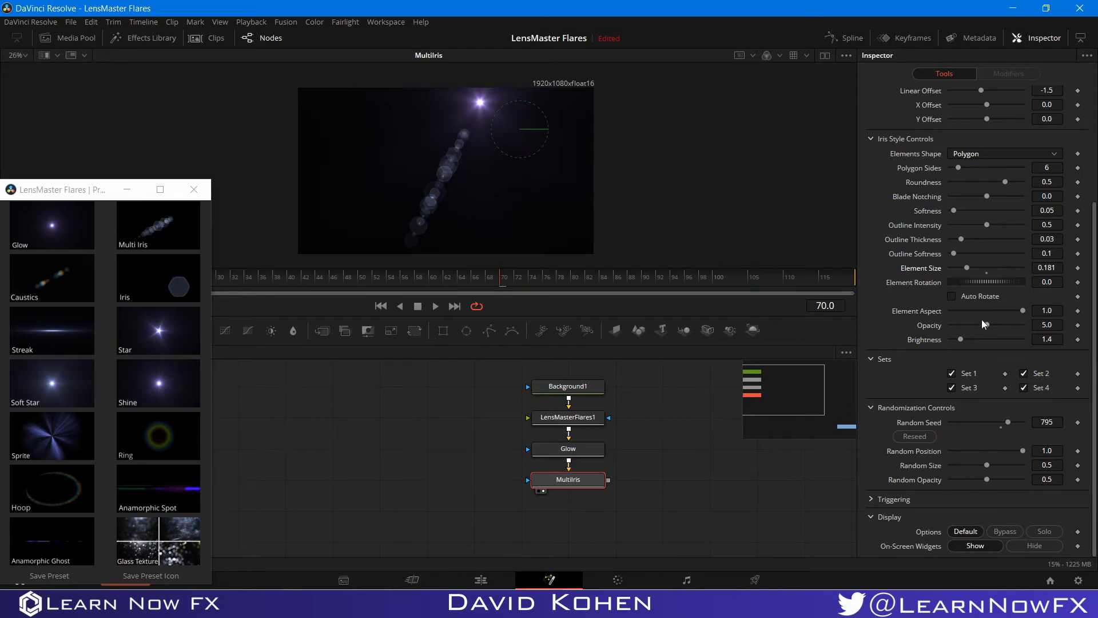
left_click(1052, 325)
type("3")
key("Tab")
type("1")
key("Tab")
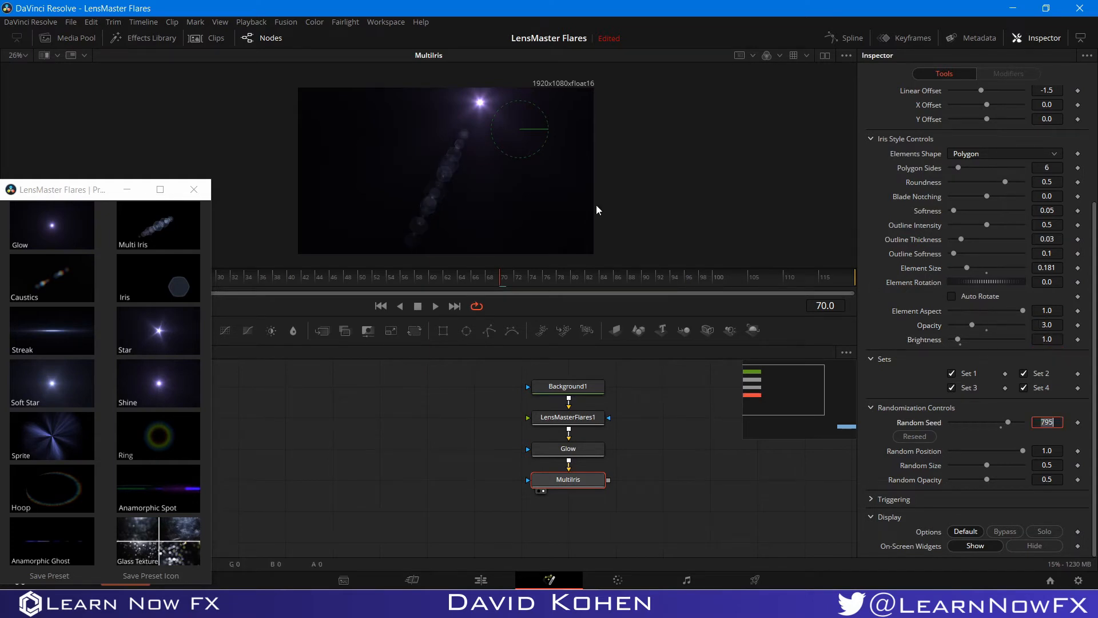
- Reset the MultiIris's Opacity to 5.0 and its Brightness to 1.4, their default values
scroll(450, 166, "up", 8)
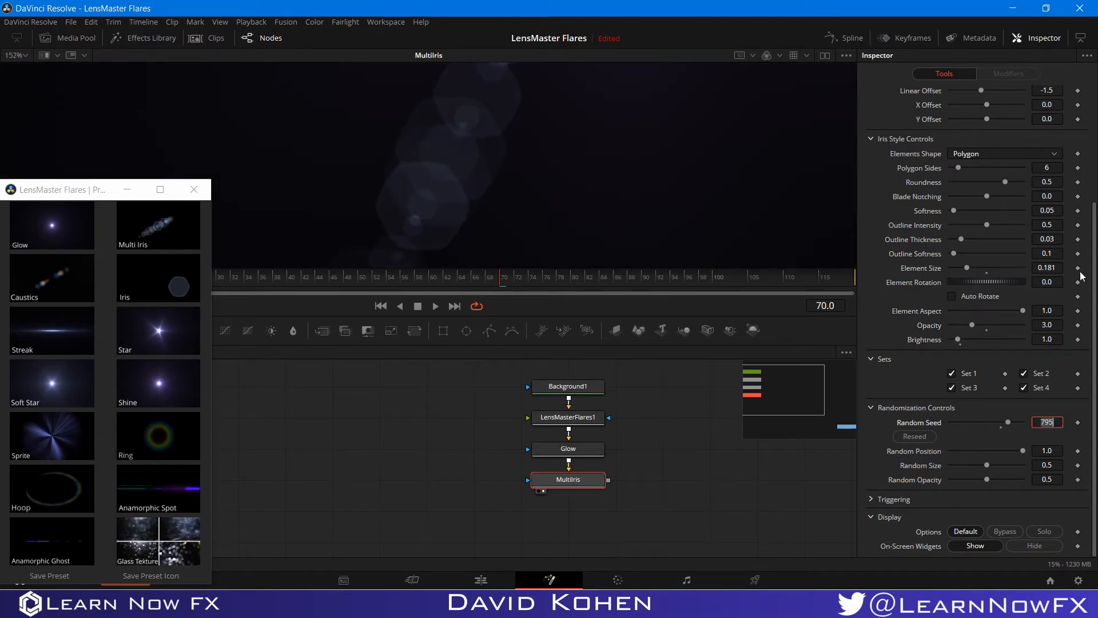
scroll(448, 180, "down", 7)
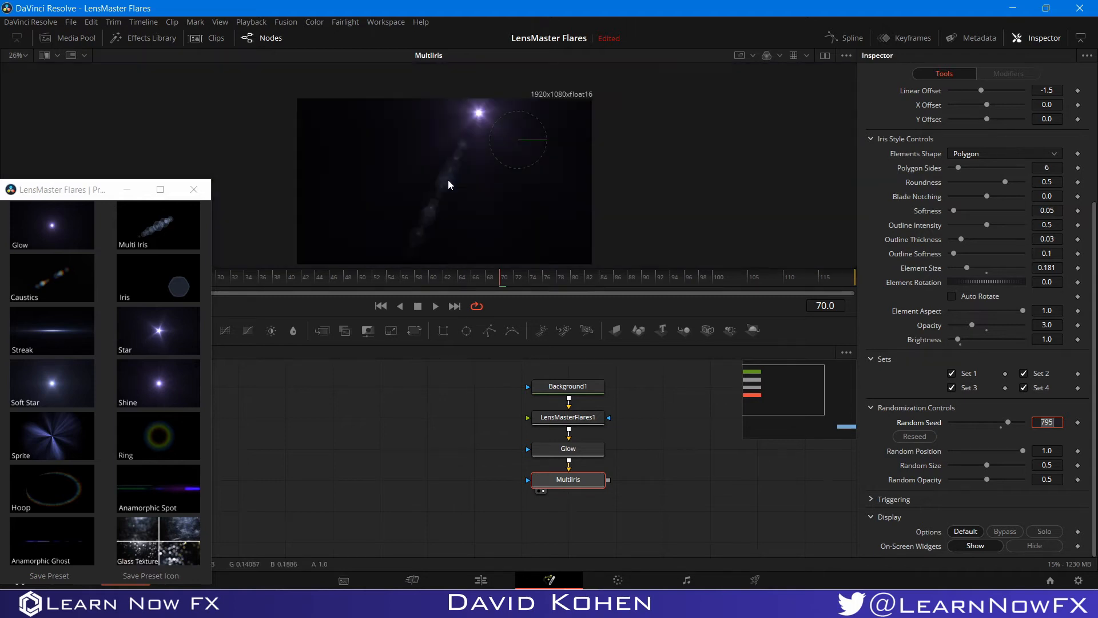
scroll(449, 159, "up", 6)
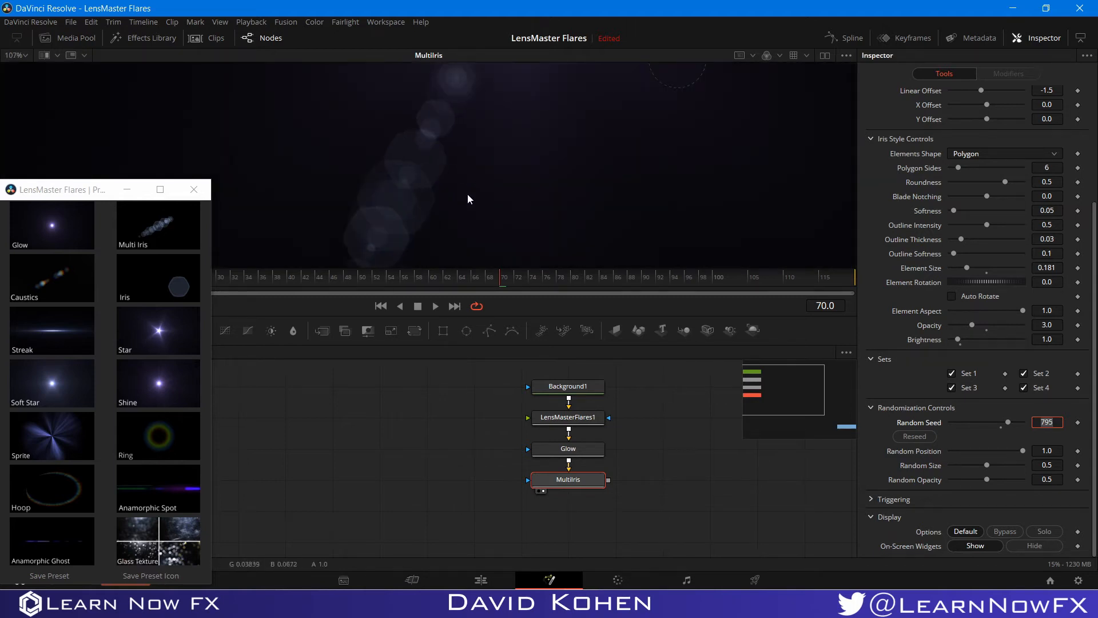
left_click_drag(468, 193, 562, 224)
scroll(562, 230, "down", 3)
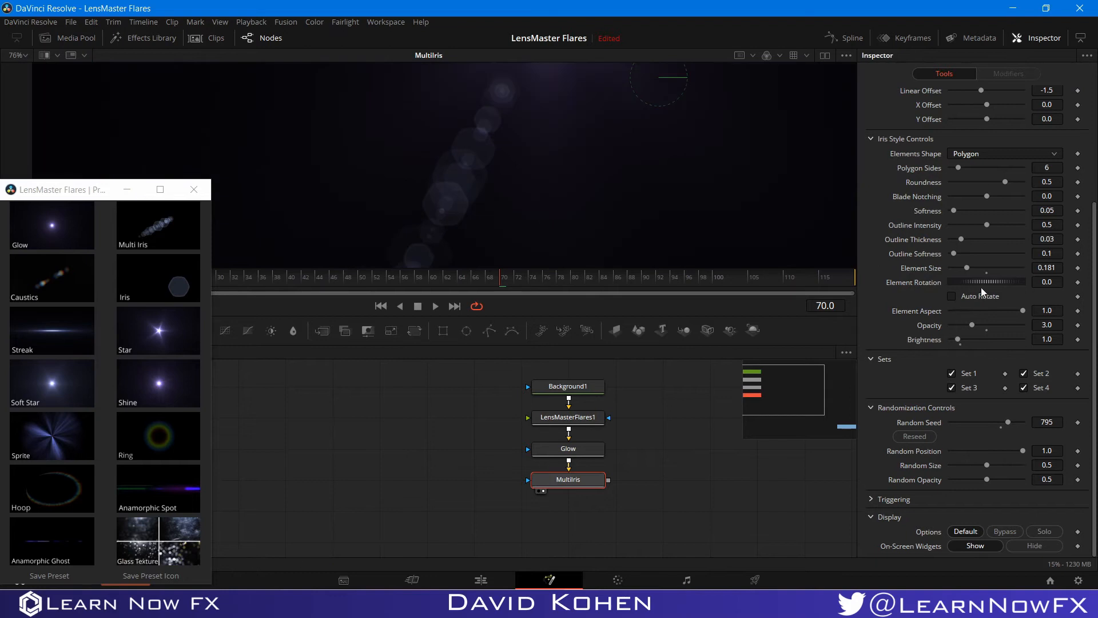
left_click(986, 325)
left_click(961, 341)
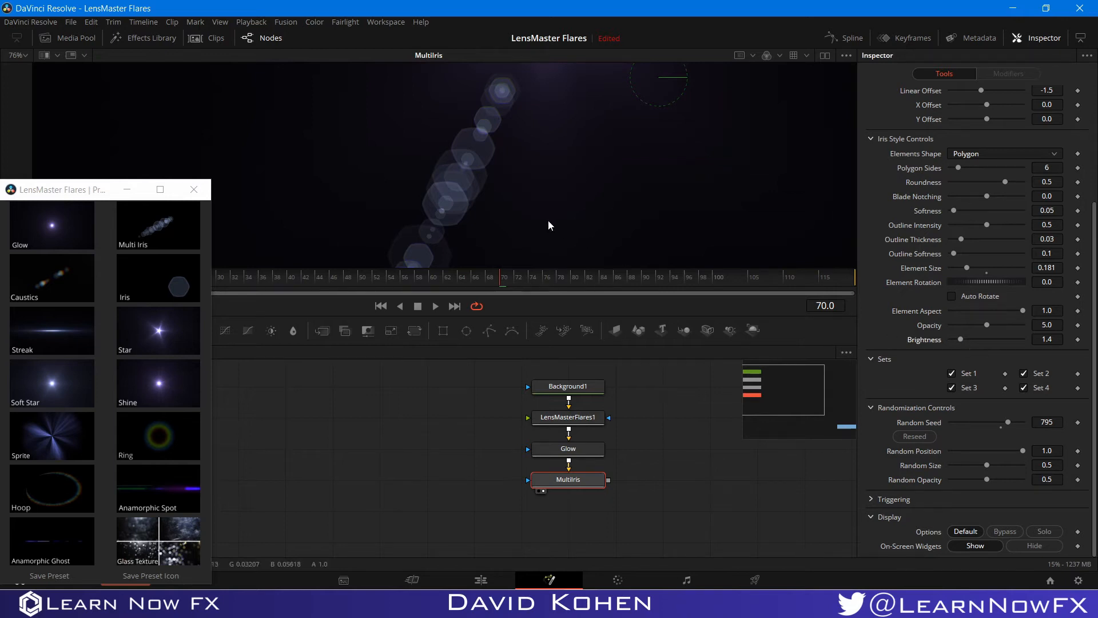
- Change the MultiIris's Elements Shape to Circle and raise the Element Size to about 0.269
scroll(526, 213, "down", 3)
scroll(504, 192, "up", 4)
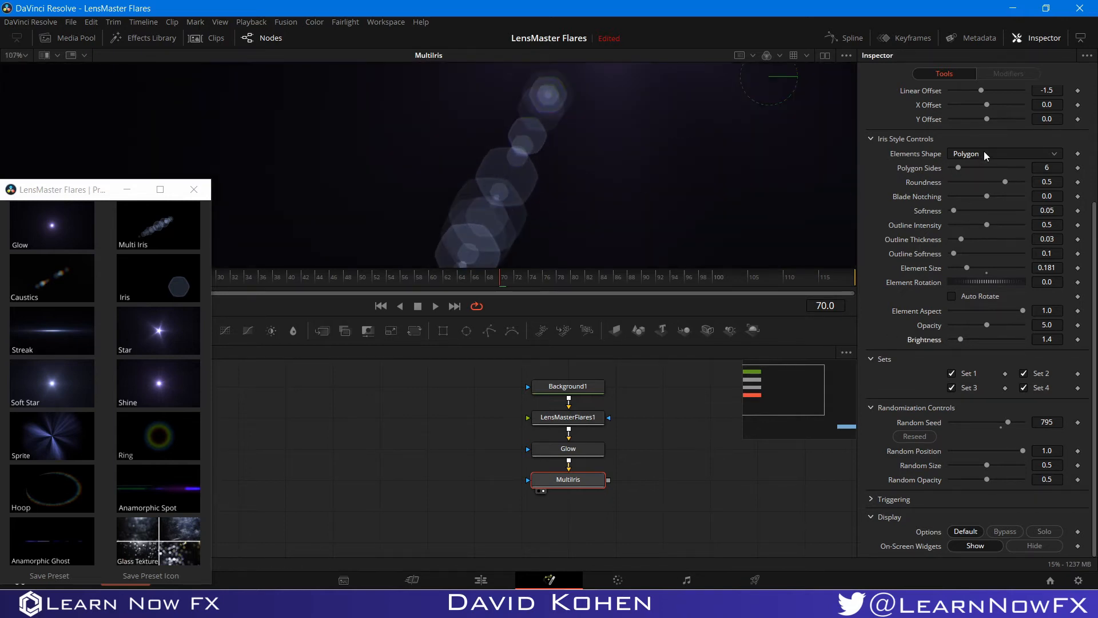
left_click(955, 152)
left_click(966, 170)
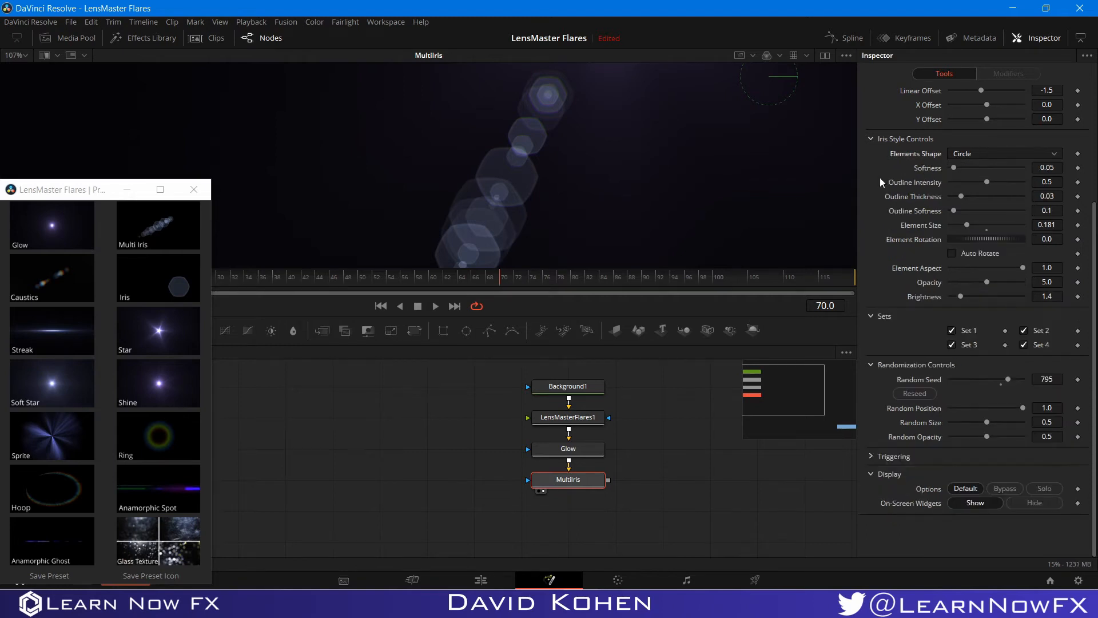
key("ctrl+f")
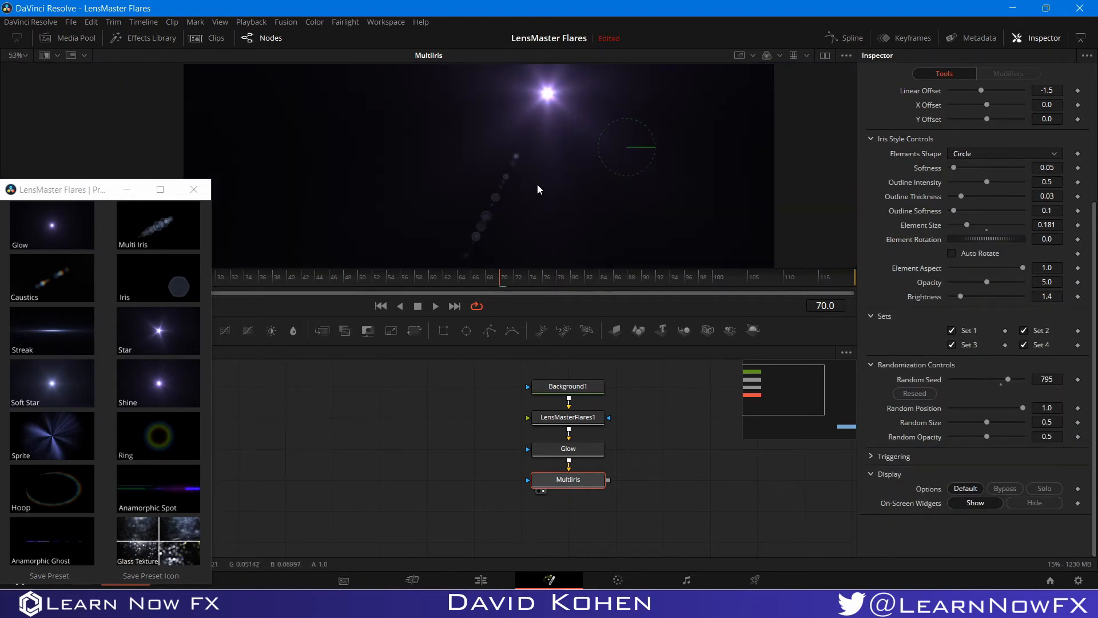
scroll(509, 196, "up", 2)
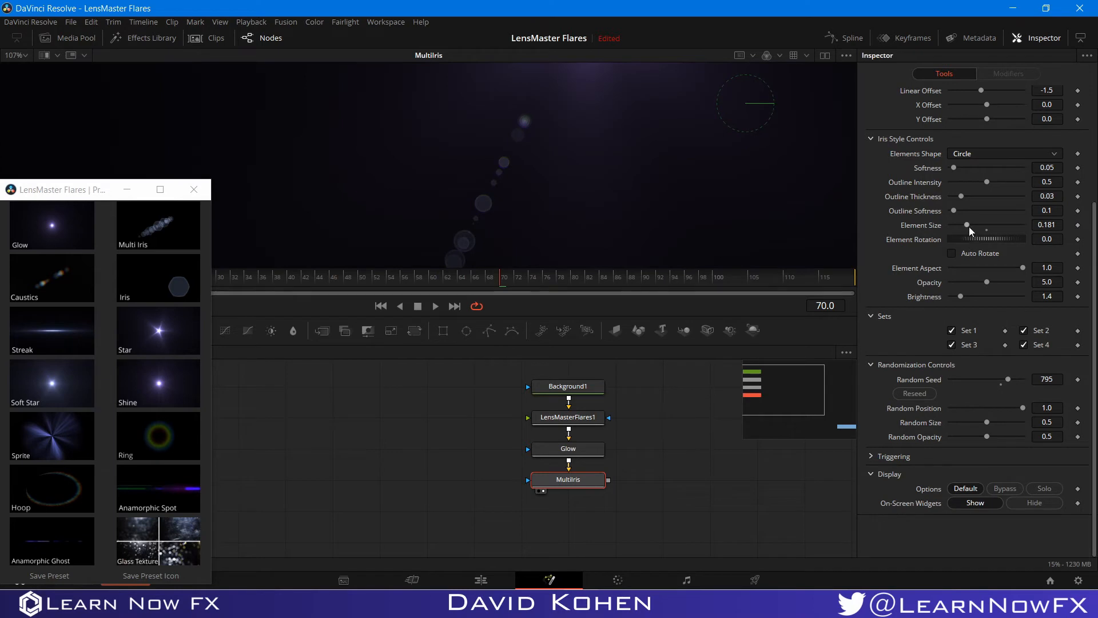
mouse_move(969, 226)
left_mouse_down()
mouse_move(988, 232)
mouse_move(977, 231)
left_mouse_up()
key("ctrl+f")
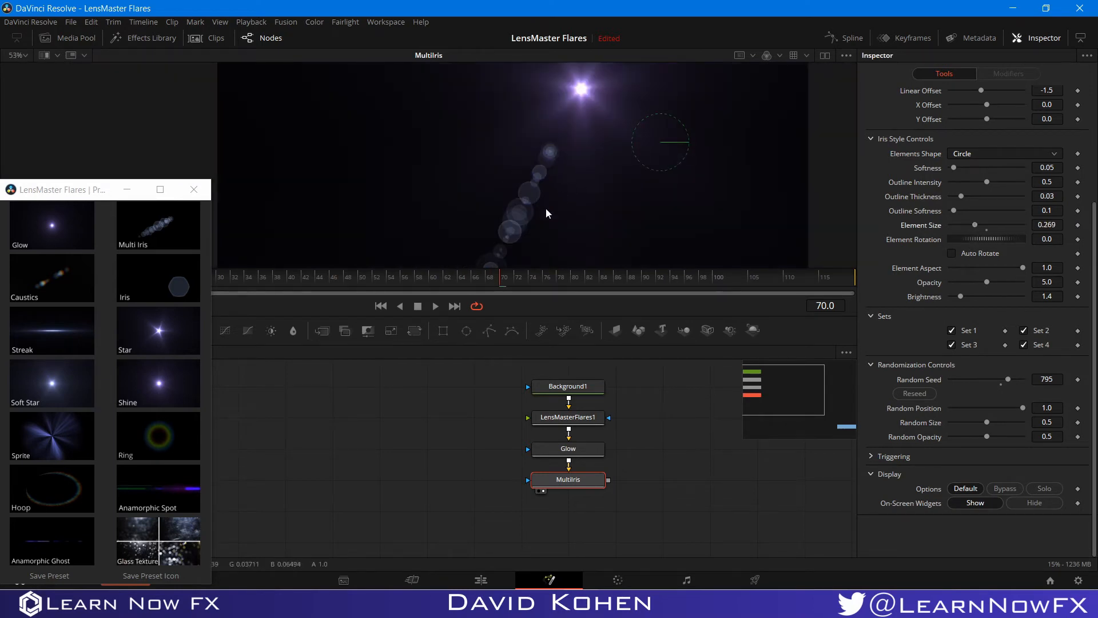
- Try an Outline Softness of about 0.74 on the circular iris elements
scroll(523, 222, "up", 2)
scroll(527, 160, "up", 2)
scroll(468, 221, "up", 3)
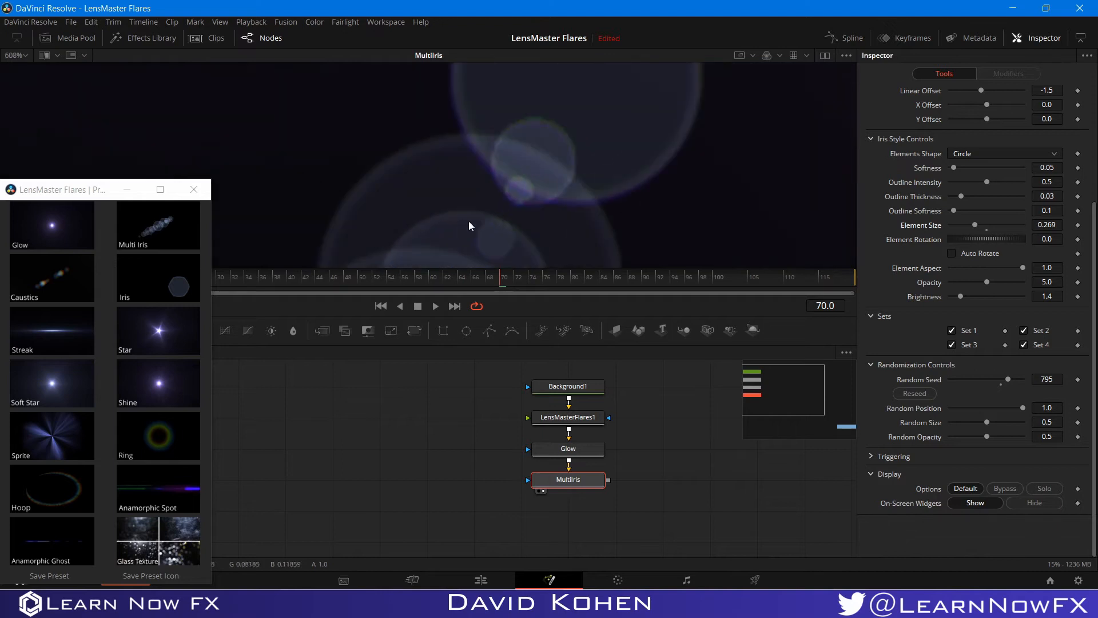
scroll(548, 221, "down", 1)
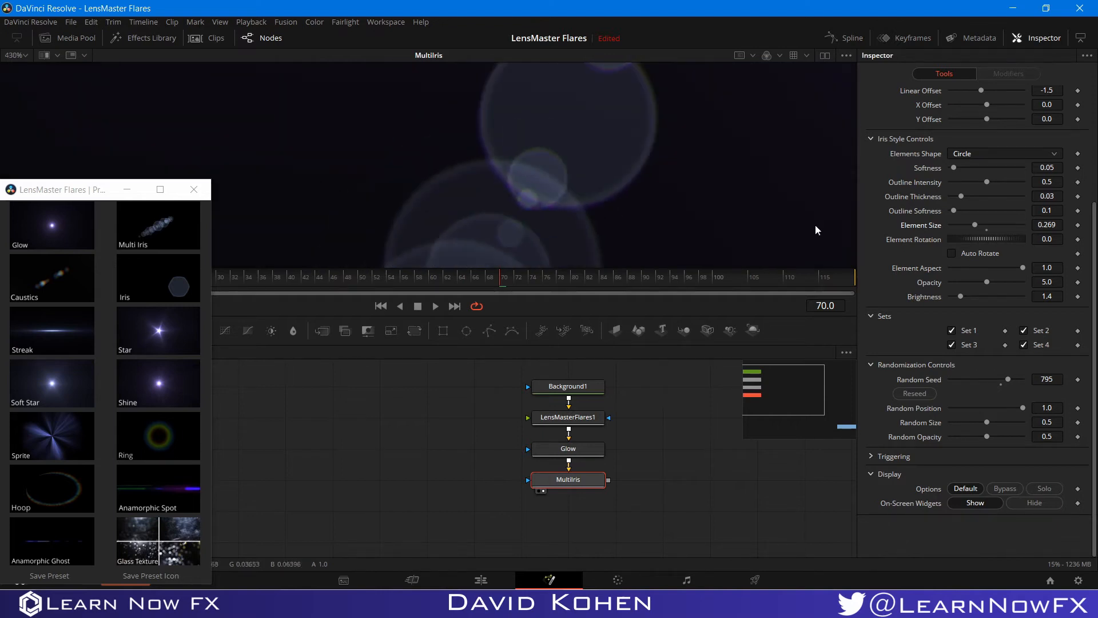
left_click_drag(952, 210, 977, 211)
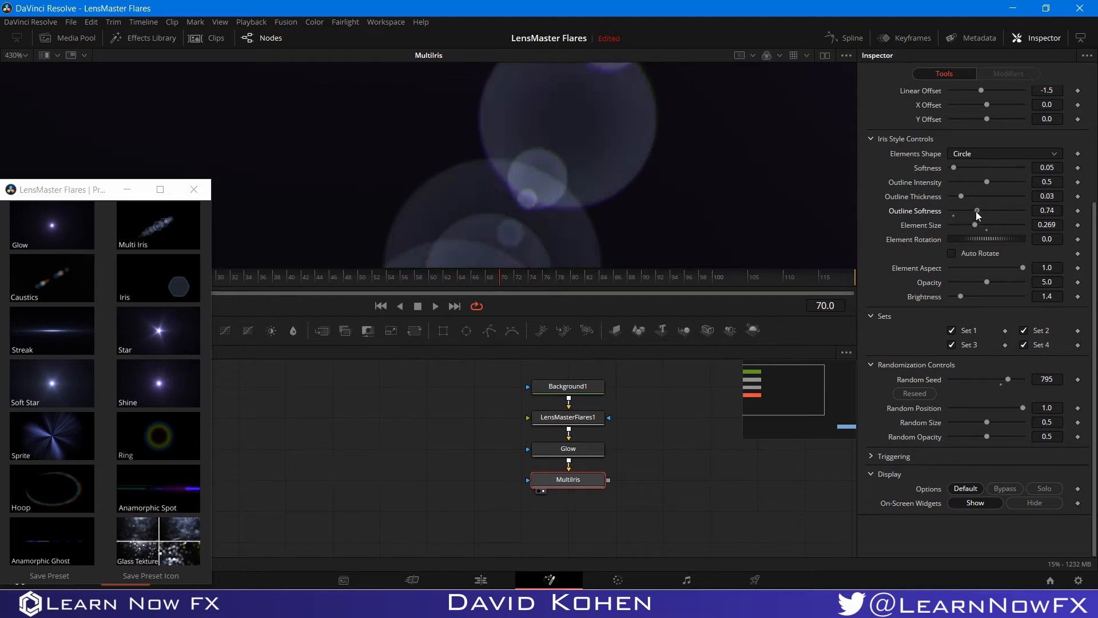
- Lower the iris elements' Outline Softness to about 0.268
scroll(568, 192, "down", 5)
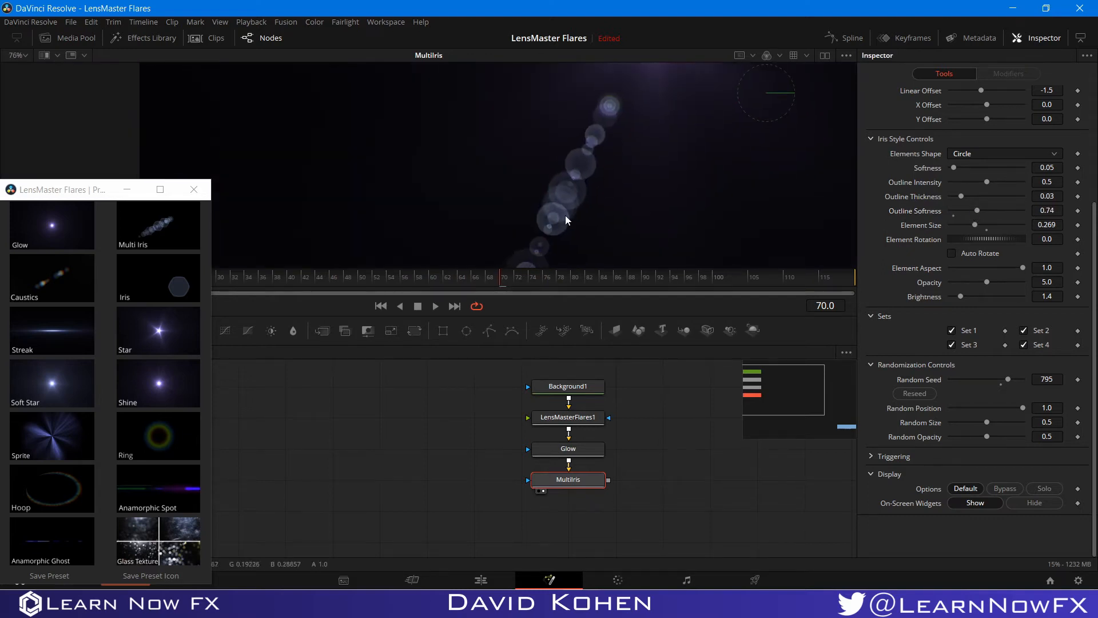
scroll(566, 215, "up", 4)
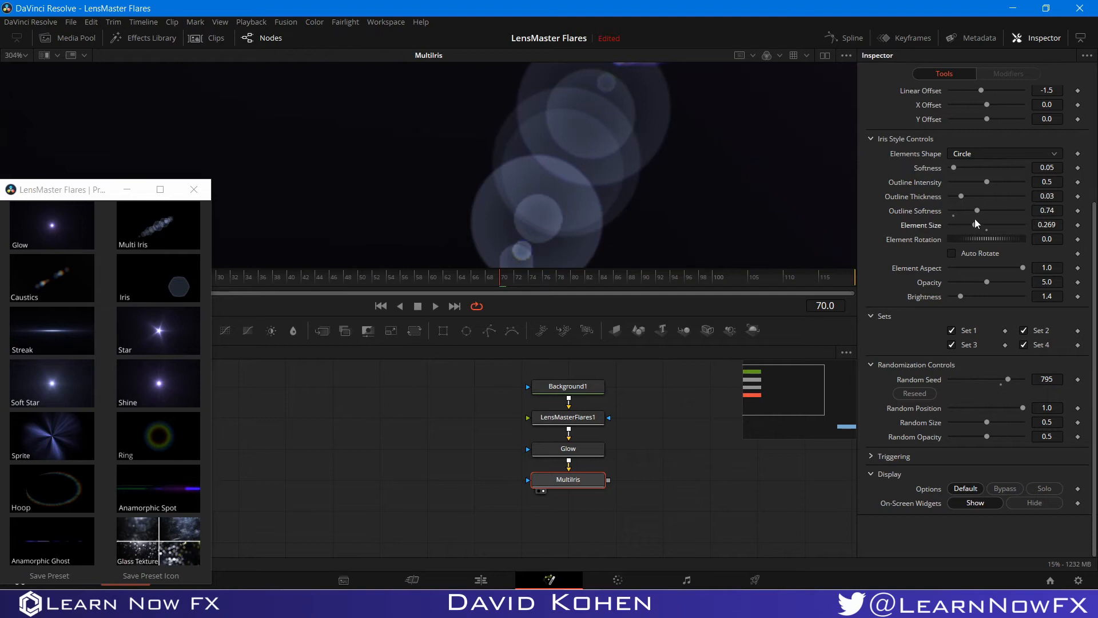
left_click_drag(975, 215, 962, 214)
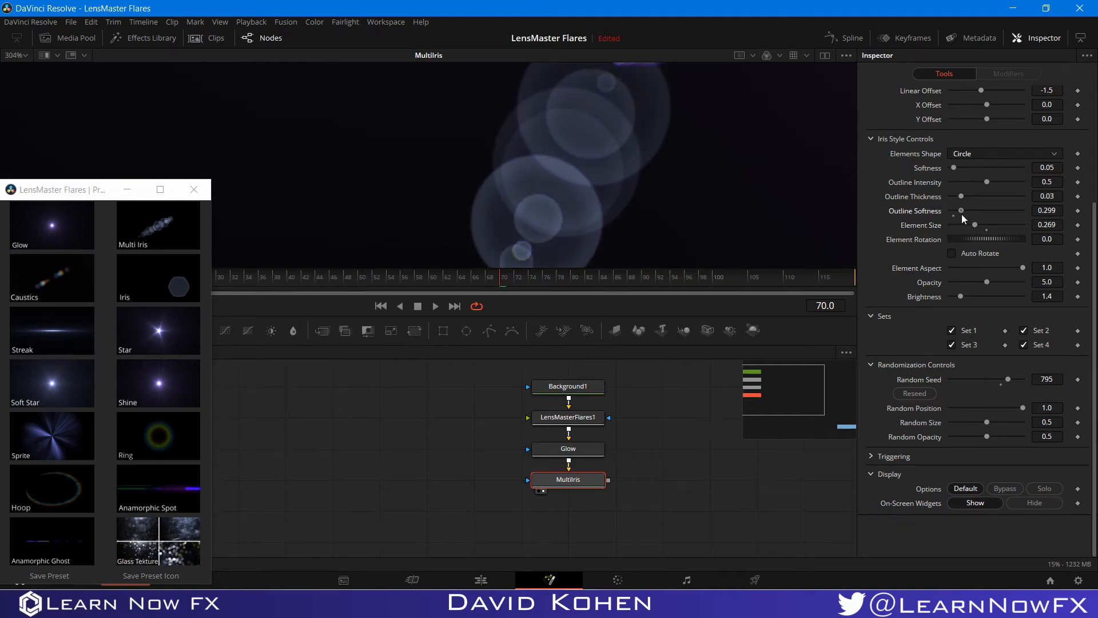
scroll(711, 204, "down", 4)
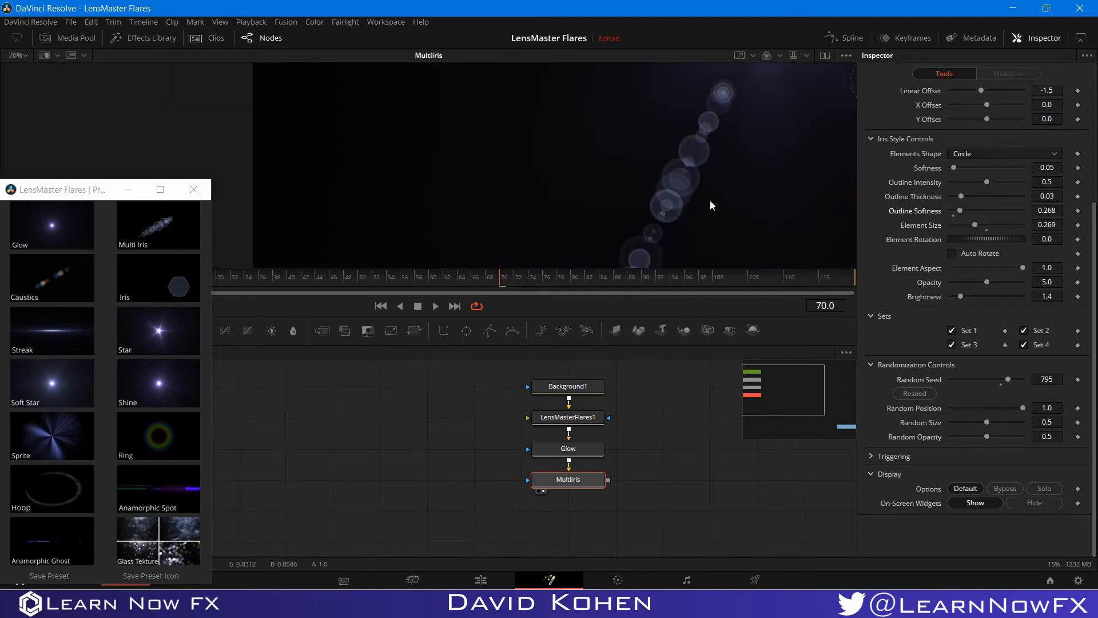
scroll(699, 157, "down", 3)
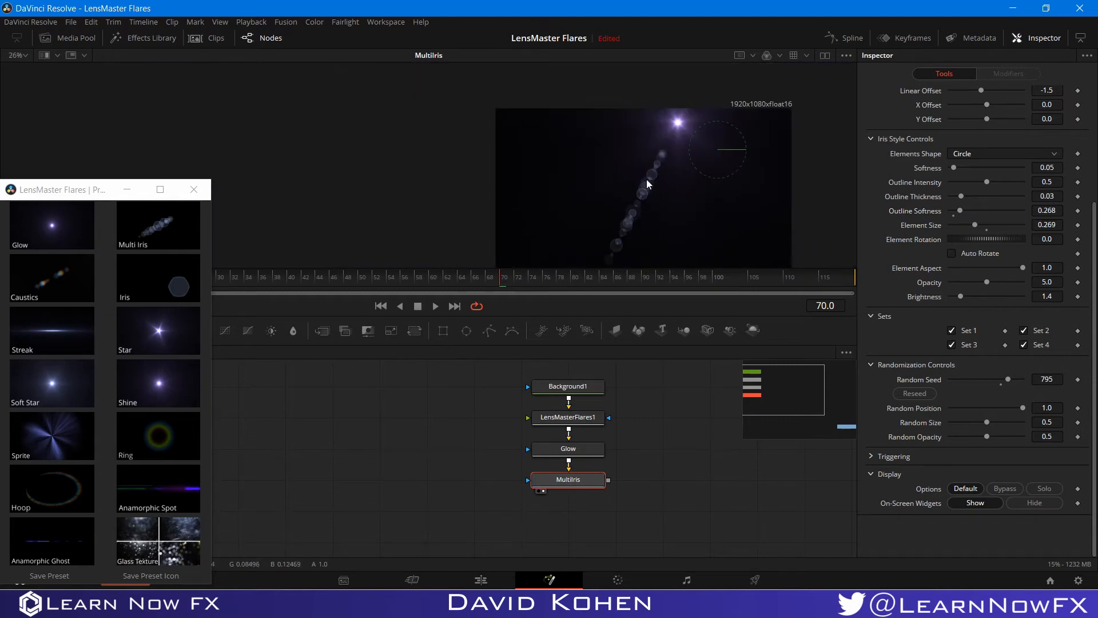
- Disable Sets 2, 3 and 4 of the MultiIris, leaving only Set 1 enabled
scroll(974, 310, "up", 3)
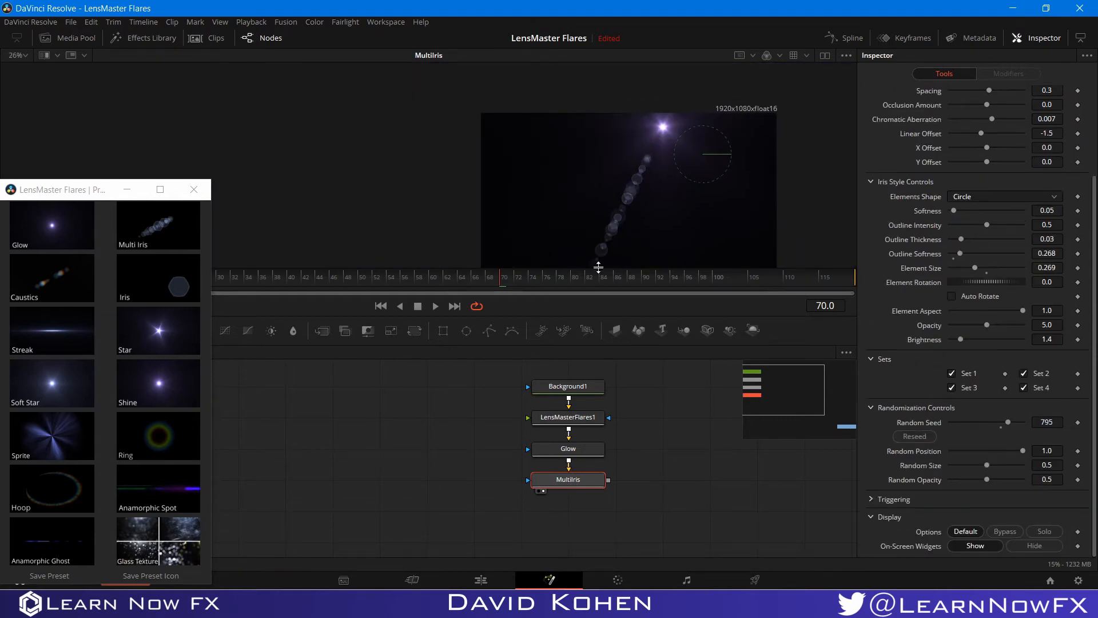
scroll(603, 240, "up", 3)
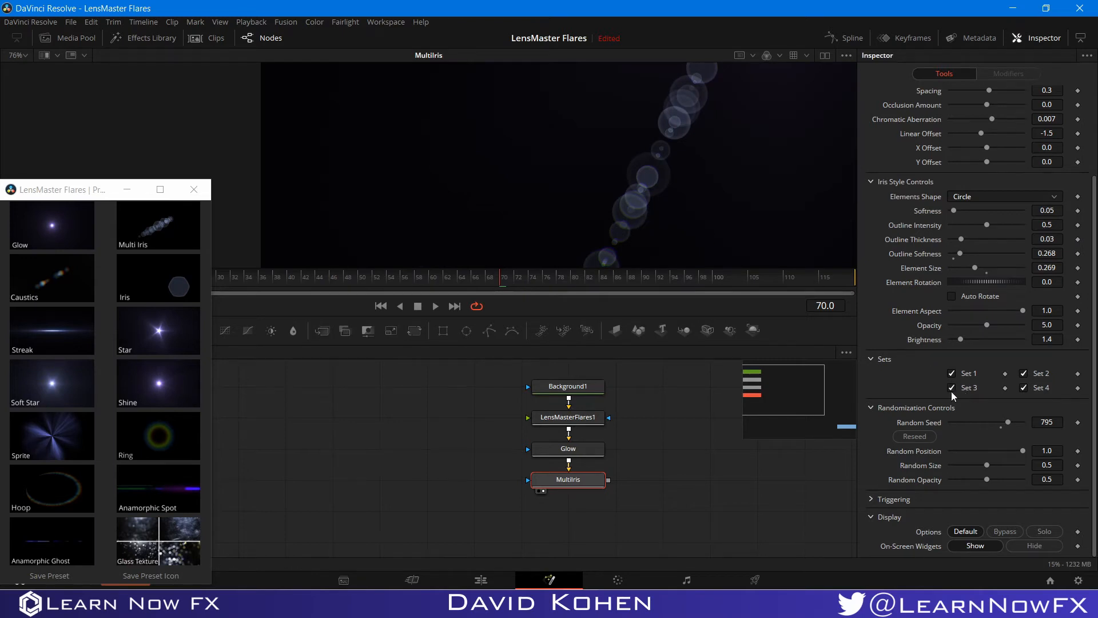
left_click(951, 374)
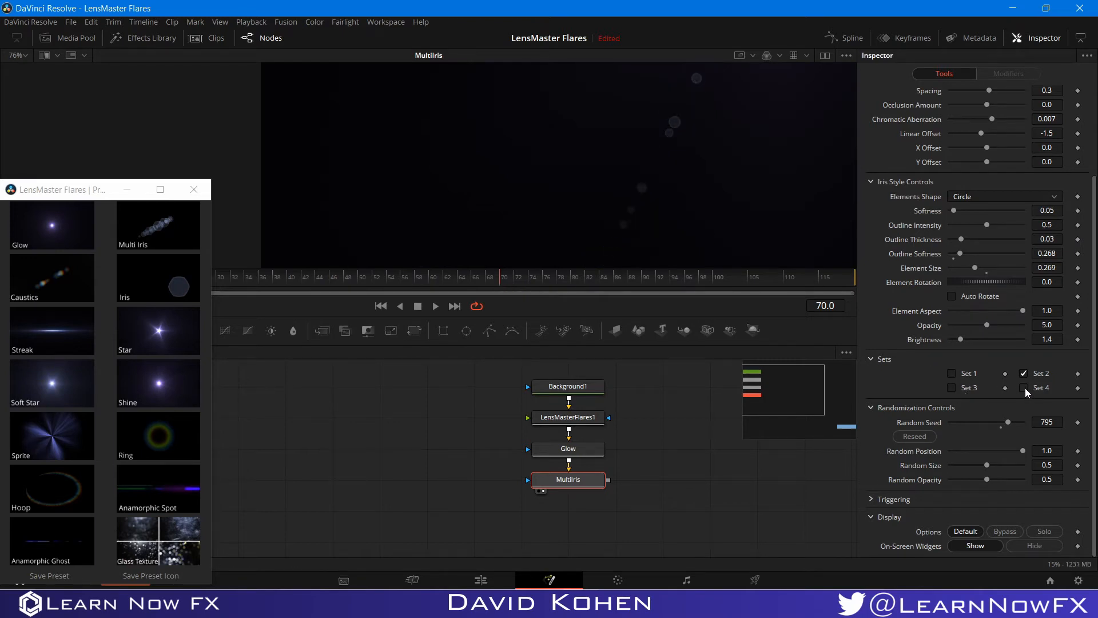
left_click(951, 373)
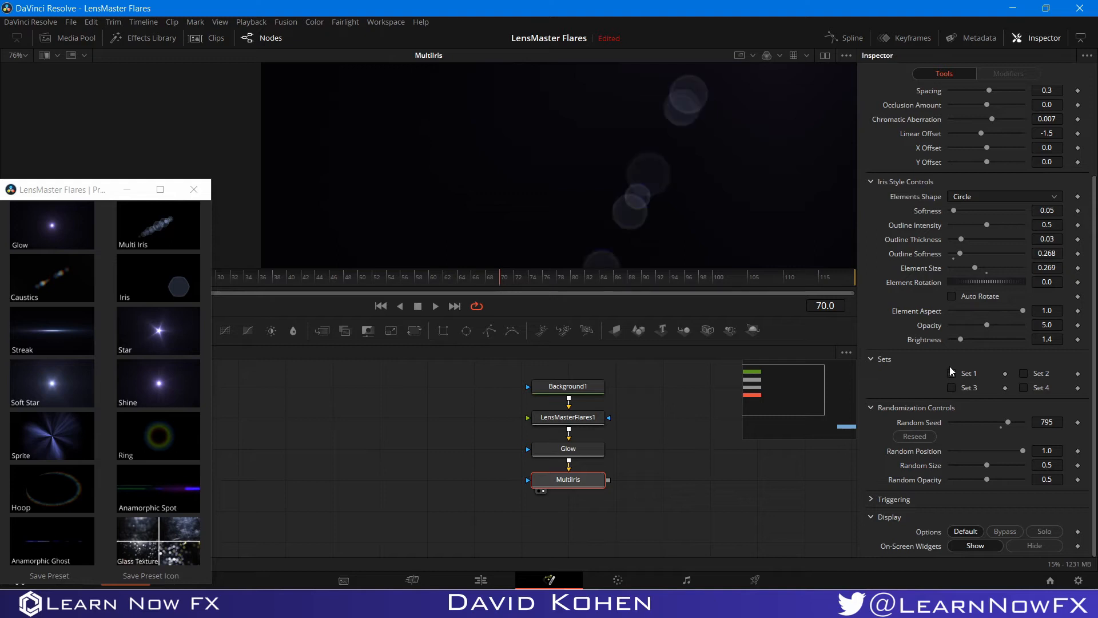
- Enlarge the MultiIris's Element Size to about 0.62 and set its Opacity to 3 and Brightness to 1
scroll(548, 162, "down", 3)
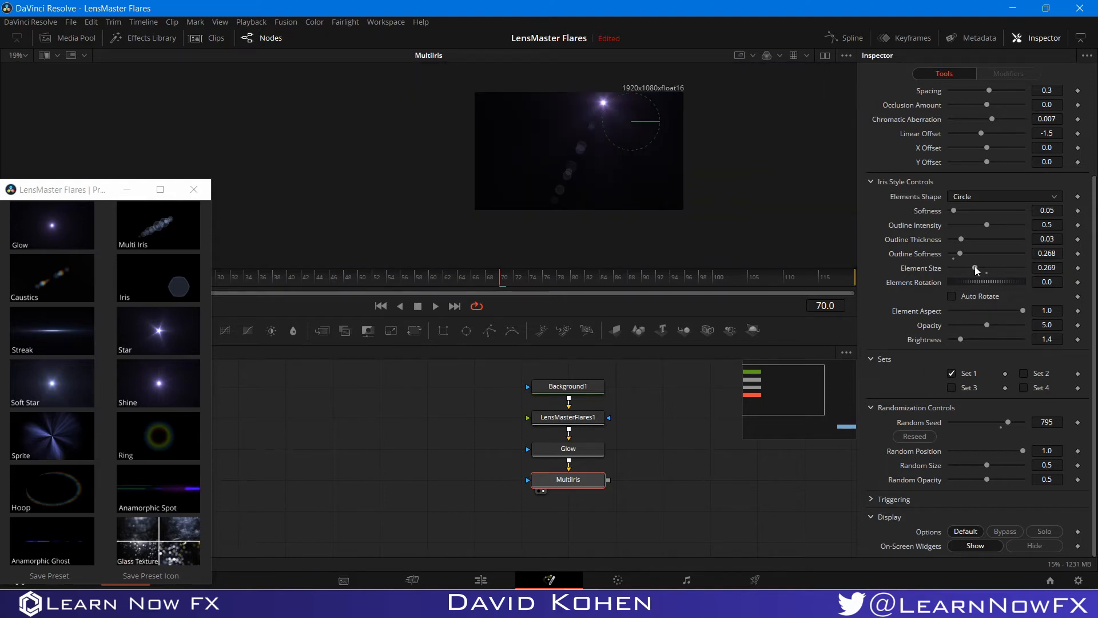
left_click_drag(975, 267, 988, 269)
scroll(921, 246, "up", 3)
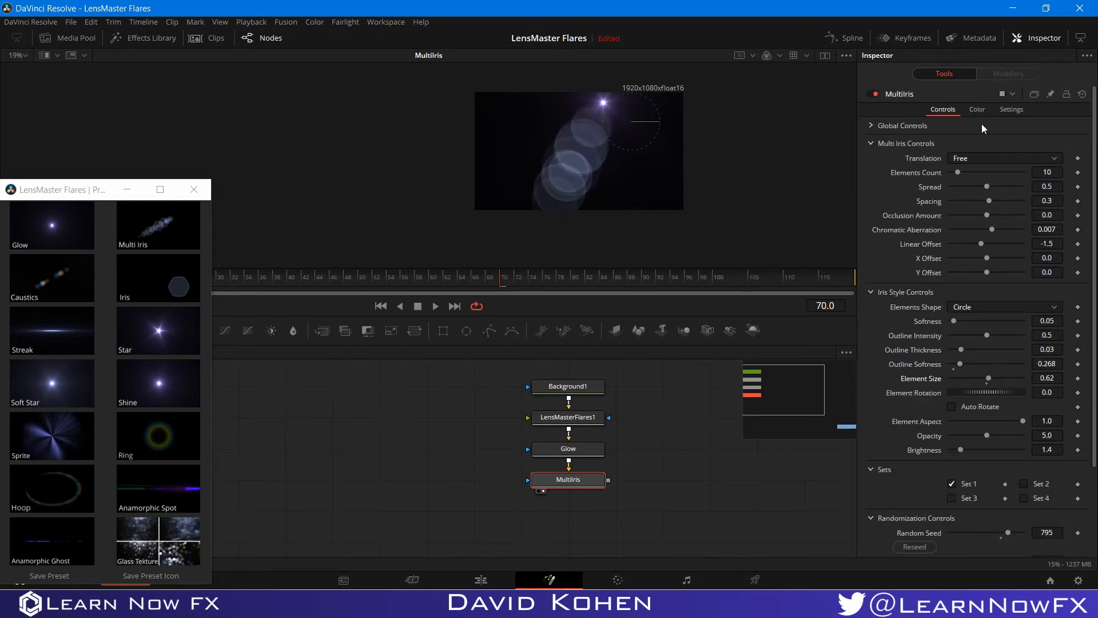
scroll(982, 117, "down", 3)
left_click(1047, 325)
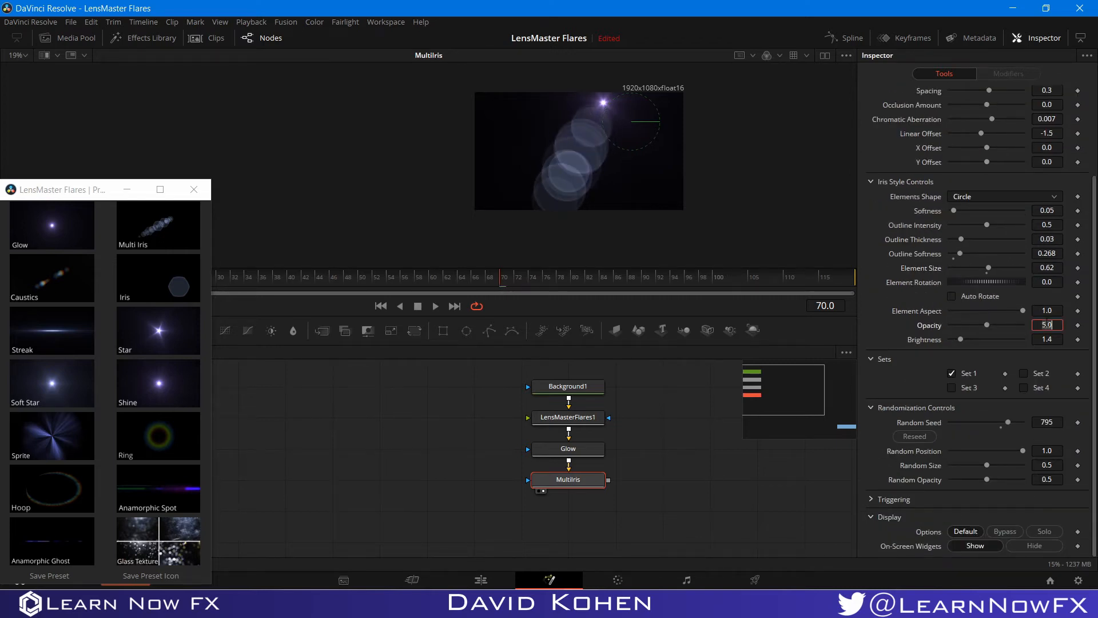
type("3")
key("Tab")
type("1")
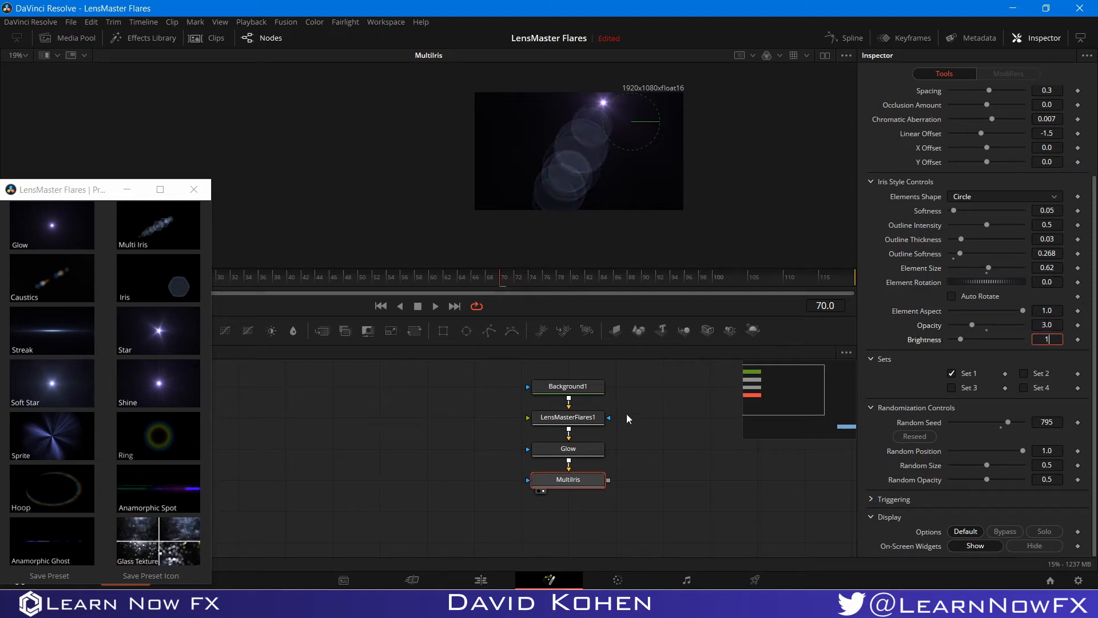
key("Return")
- Set the MultiIris's Element Group 1 Color to a fully saturated blue with Red 0.0, Green 0.333333 and Blue 1.0
scroll(961, 160, "up", 4)
left_click(978, 110)
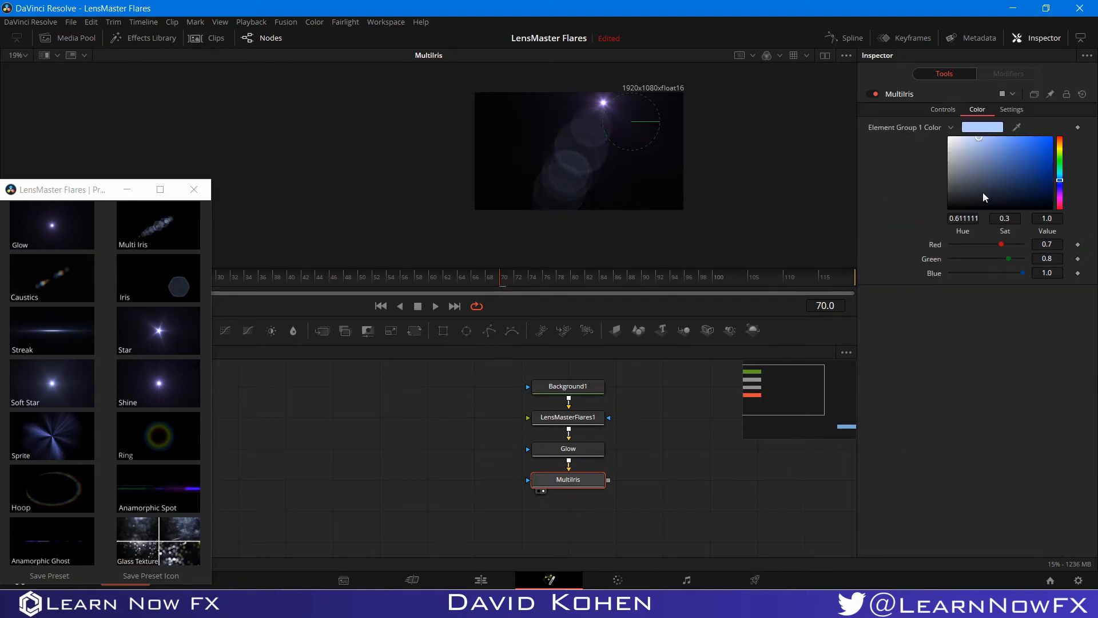
left_click_drag(1034, 169, 1055, 133)
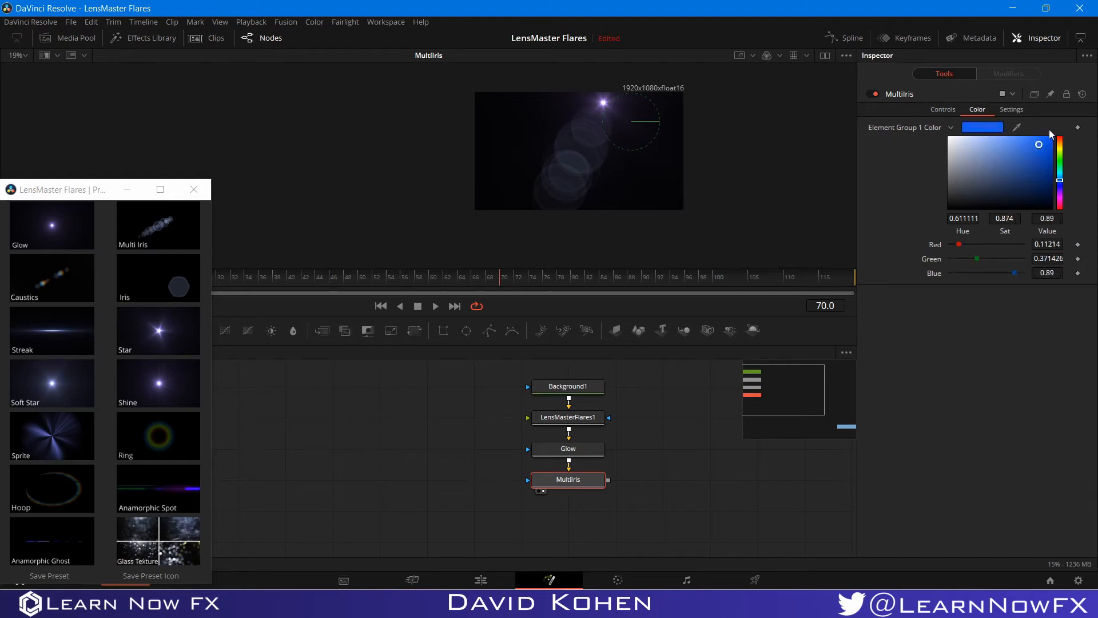
scroll(588, 150, "up", 5)
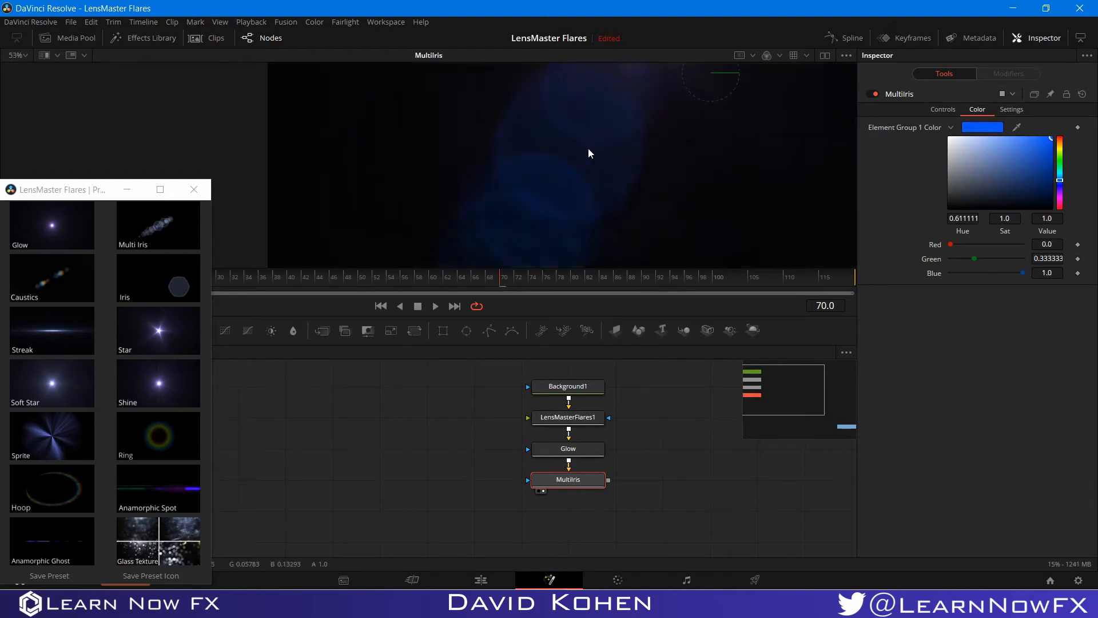
- Delete the blue MultiIris node and add a fresh Multi Iris element after the Glow node
scroll(588, 149, "down", 5)
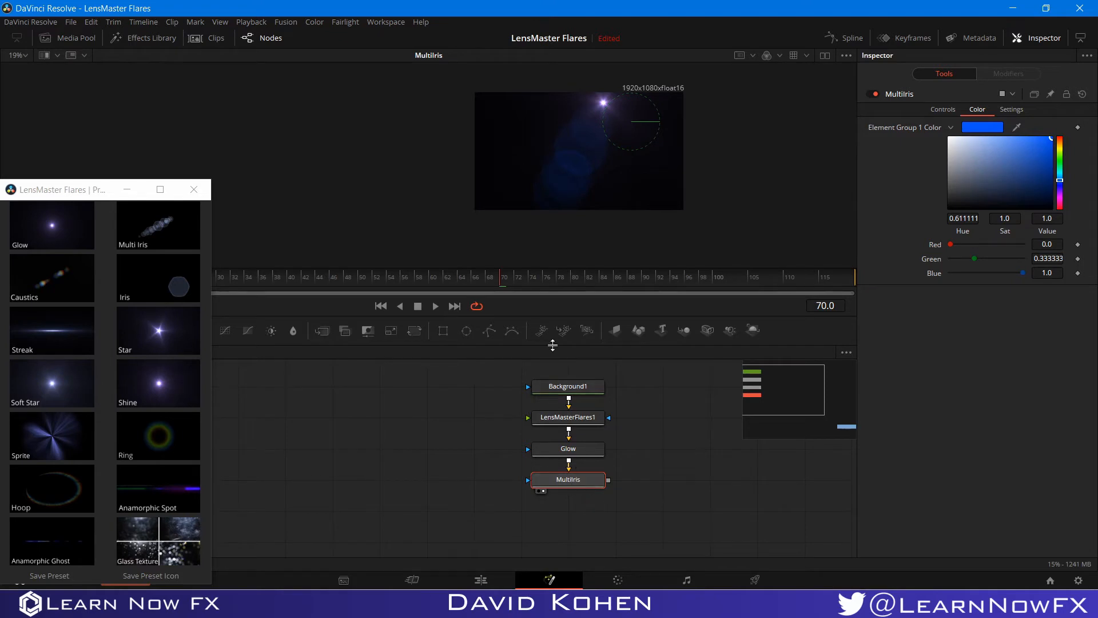
left_click(930, 108)
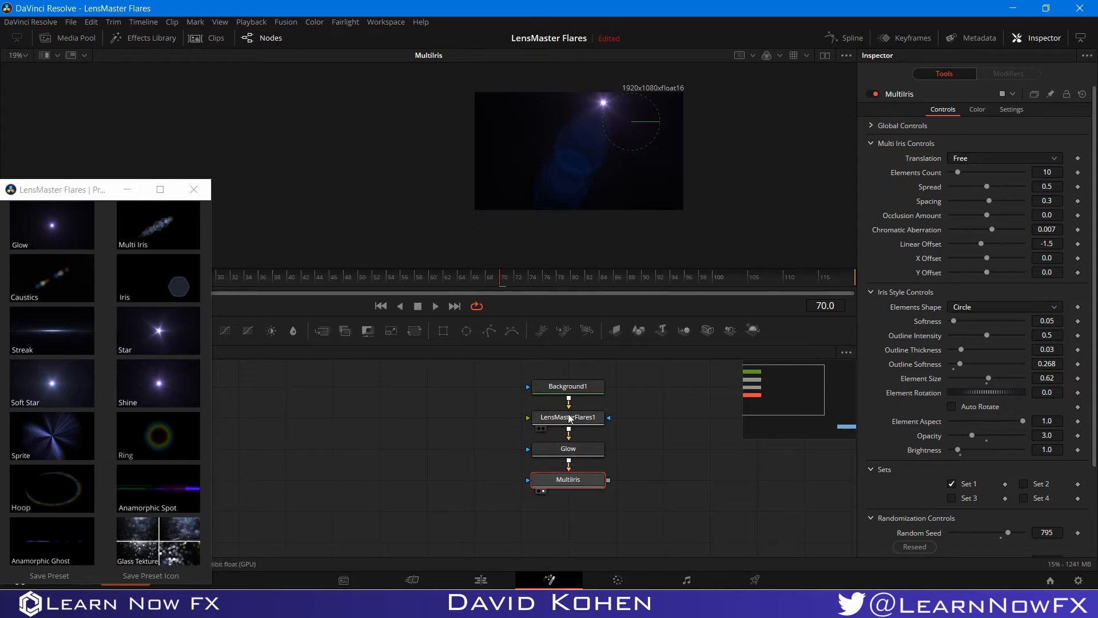
left_click(568, 448)
left_click(110, 282)
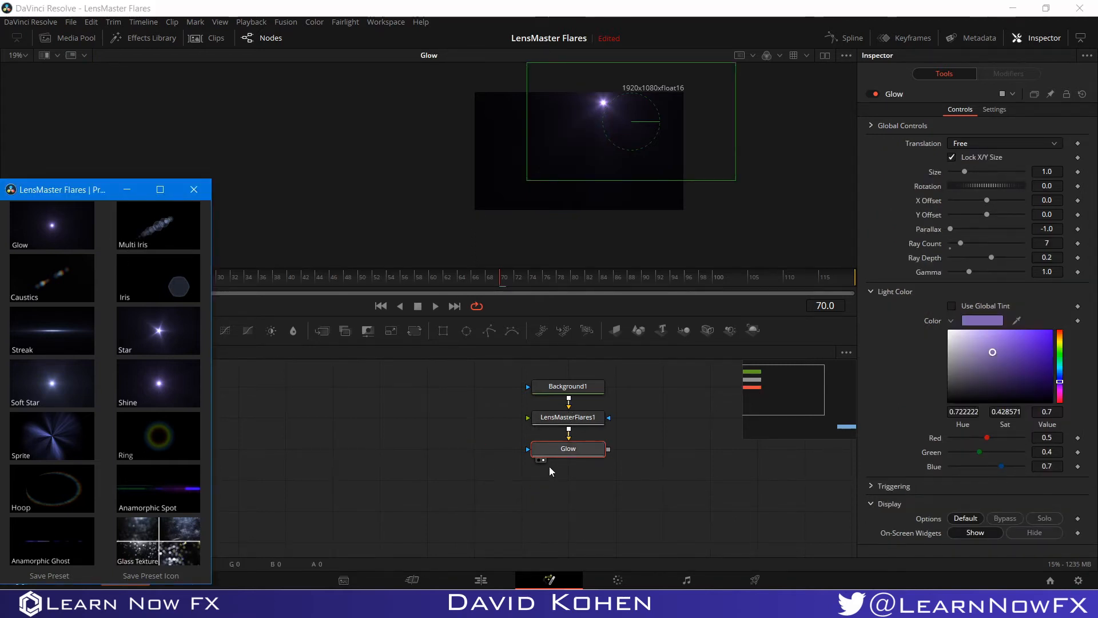
left_click(543, 490)
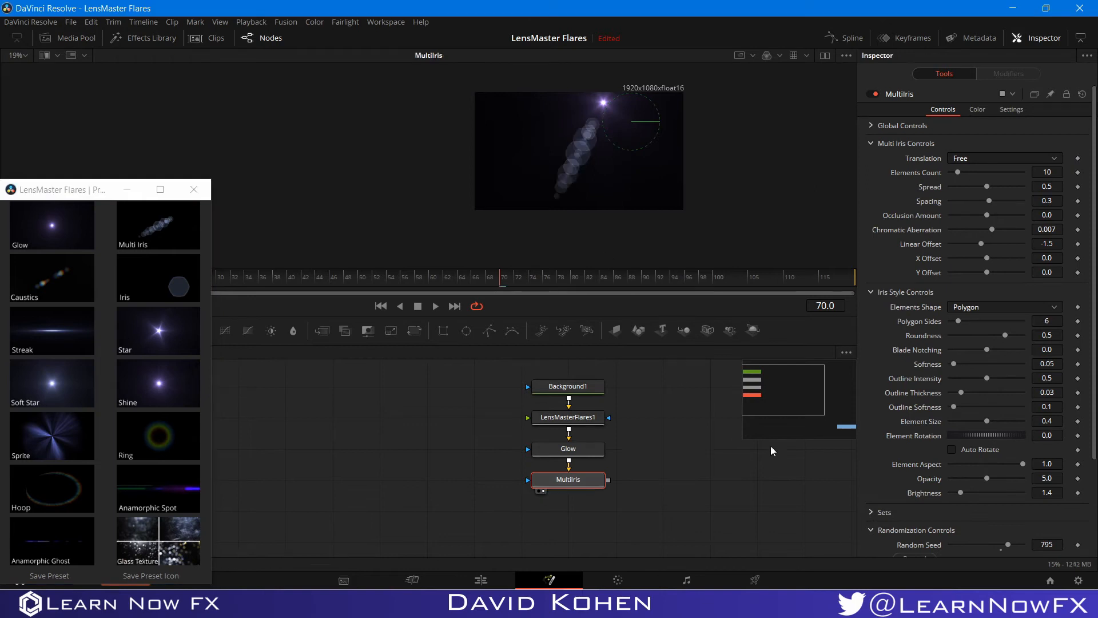
- Set the new MultiIris's Polygon Sides to 4, Opacity to 3 and Brightness to 1
left_click(1048, 321)
type("4")
key("Tab")
left_click(1047, 478)
type("3")
key("Tab")
type("1")
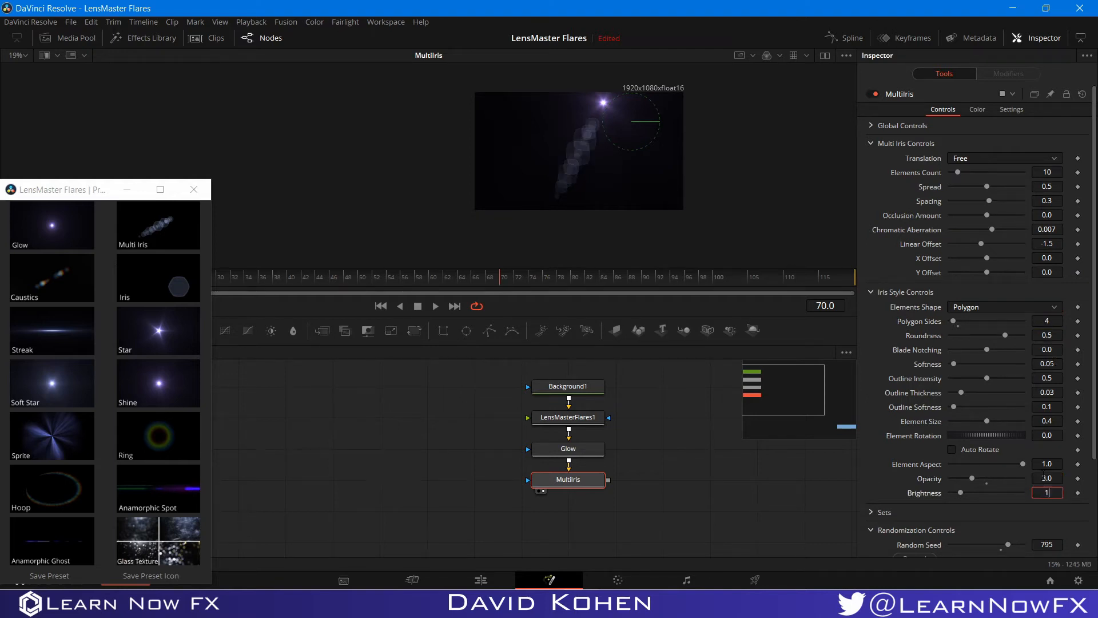
key("Tab")
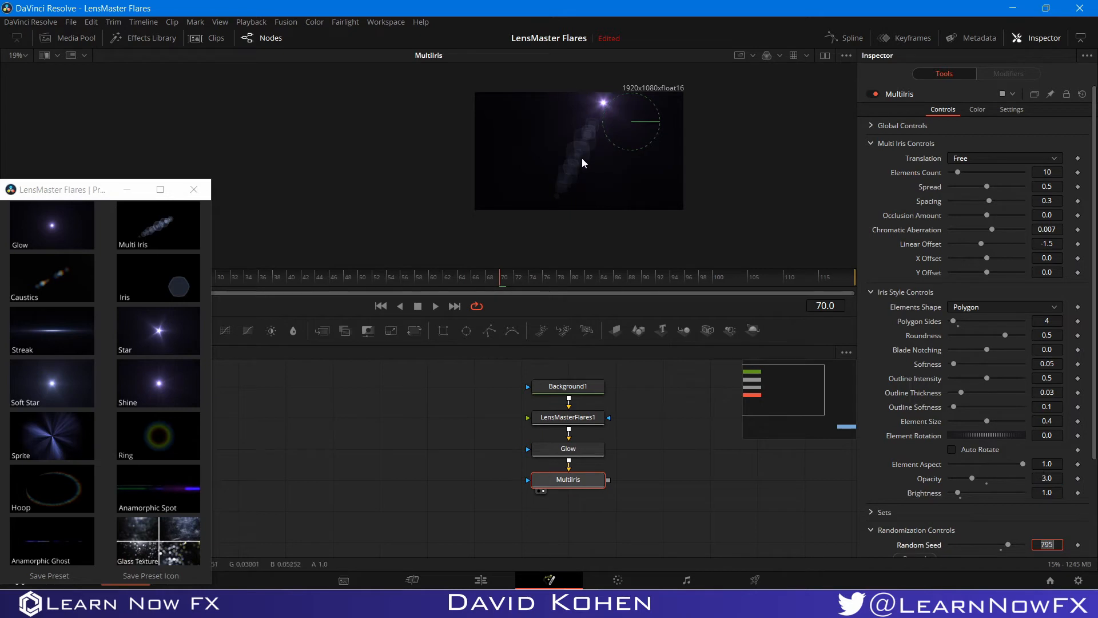
scroll(573, 158, "up", 4)
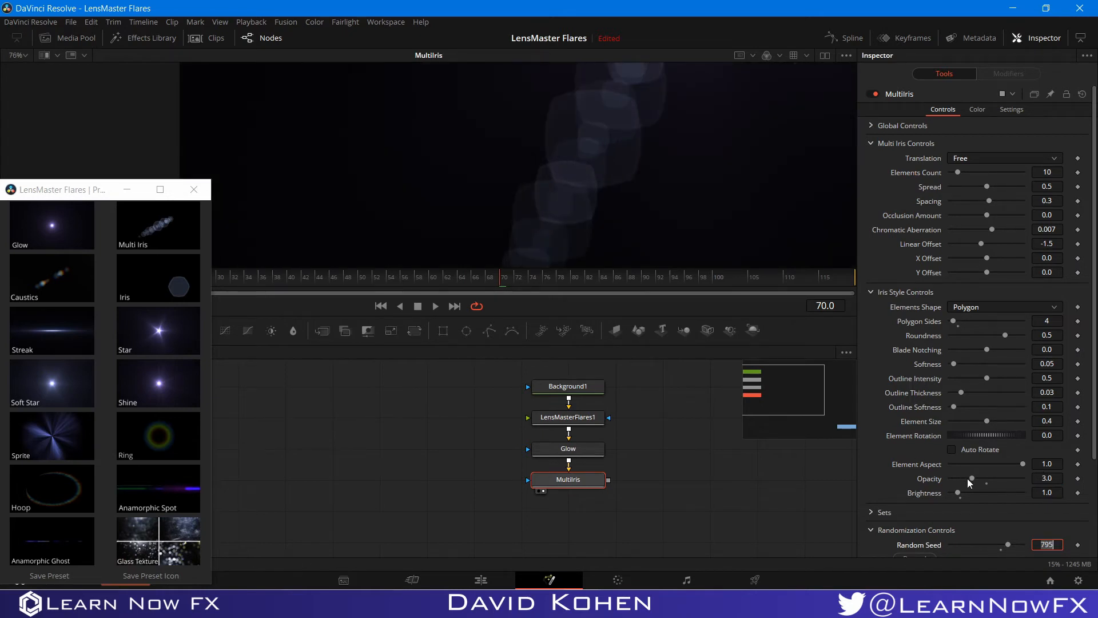
- Flatten the iris elements by setting the MultiIris's Element Aspect to 0.235
left_click(1039, 465)
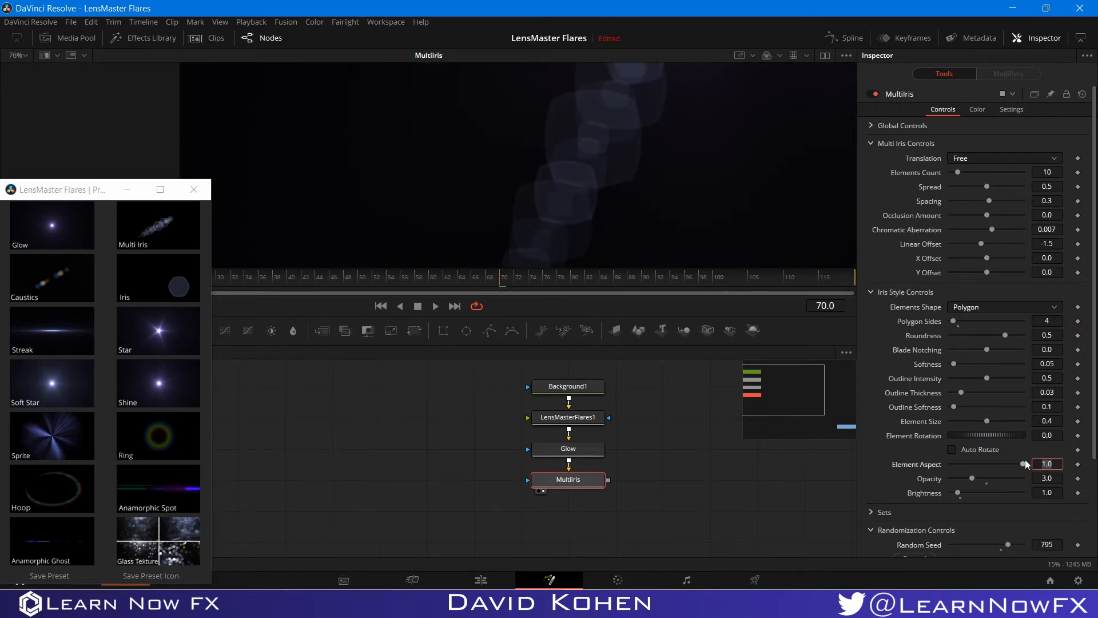
type(".235")
key("Tab")
scroll(514, 212, "down", 4)
scroll(513, 209, "up", 4)
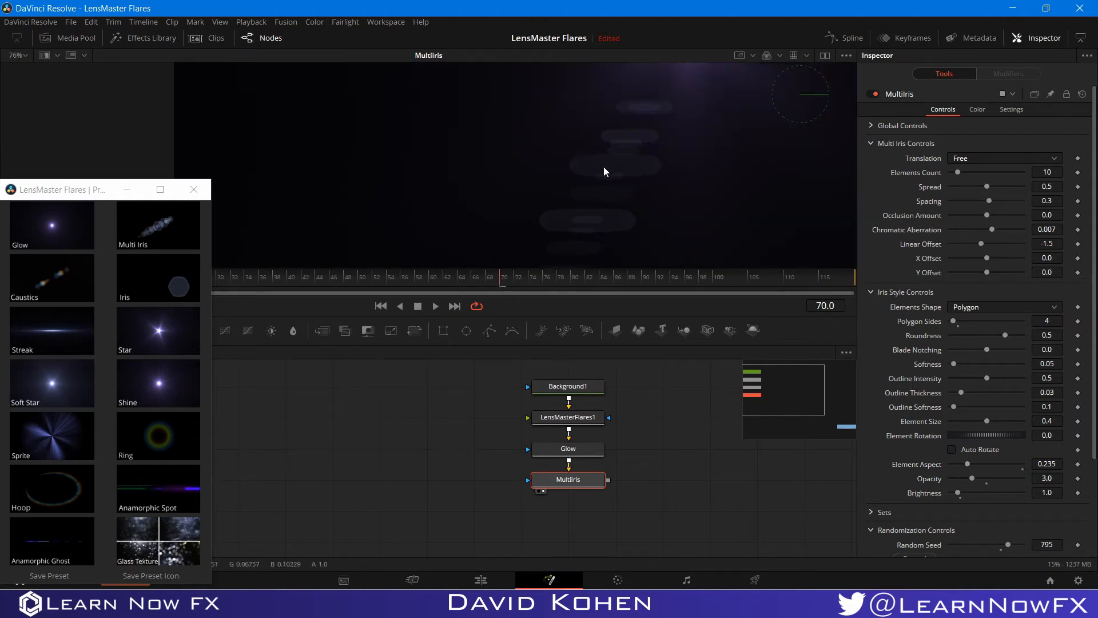
- Set the MultiIris's Translation to Horizontal and move LensMasterFlares1's Global Light Position to about X 0.805, Y 0.450
left_click(968, 157)
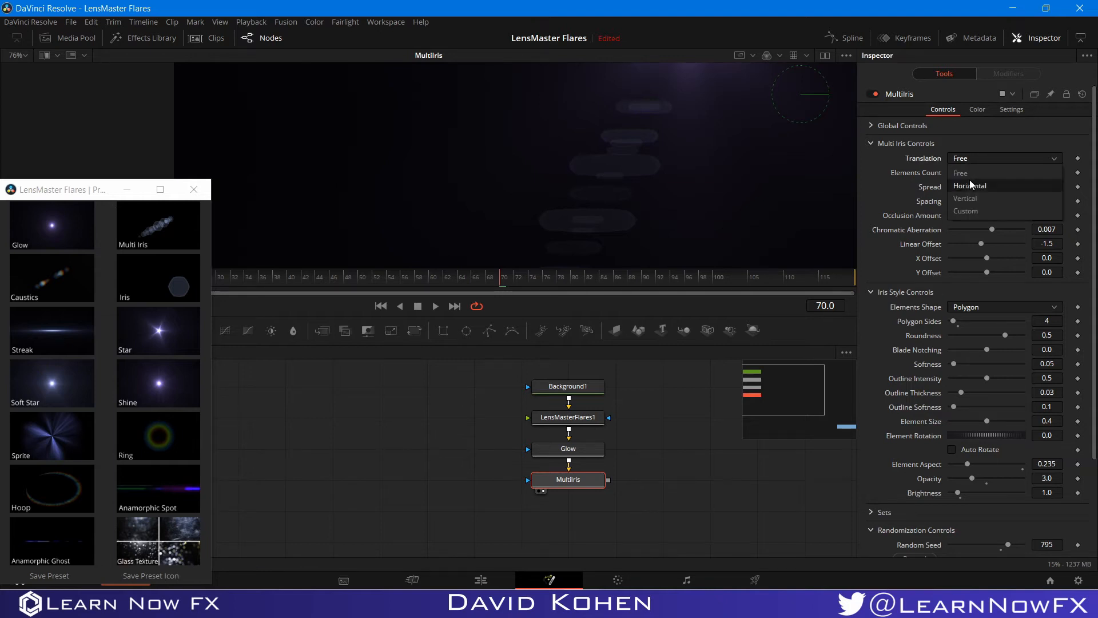
left_click(969, 186)
scroll(590, 187, "down", 4)
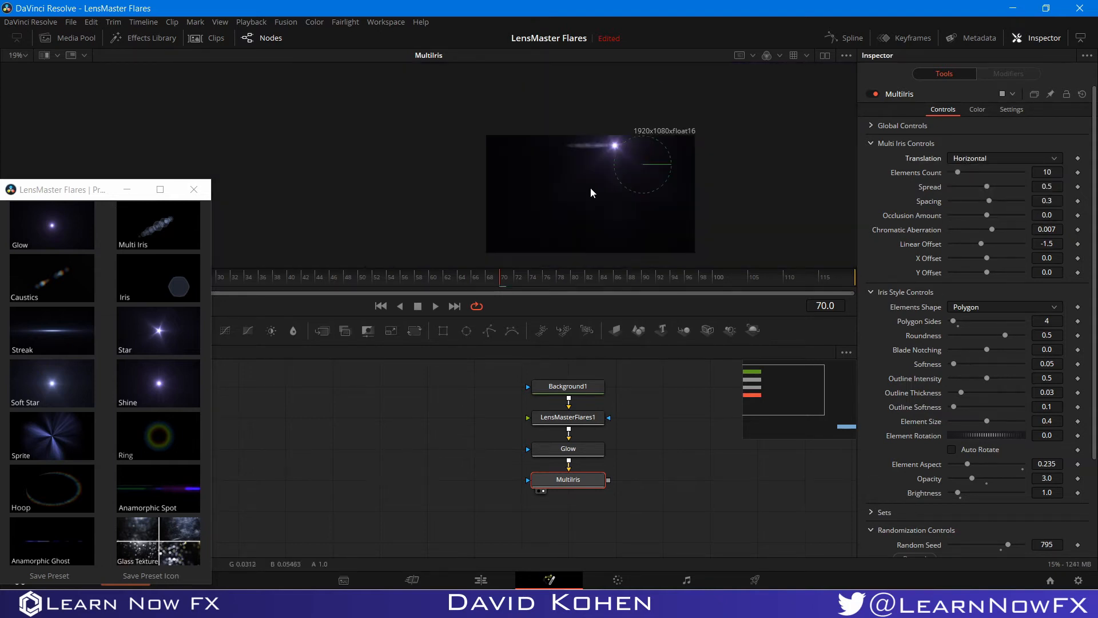
left_click(568, 417)
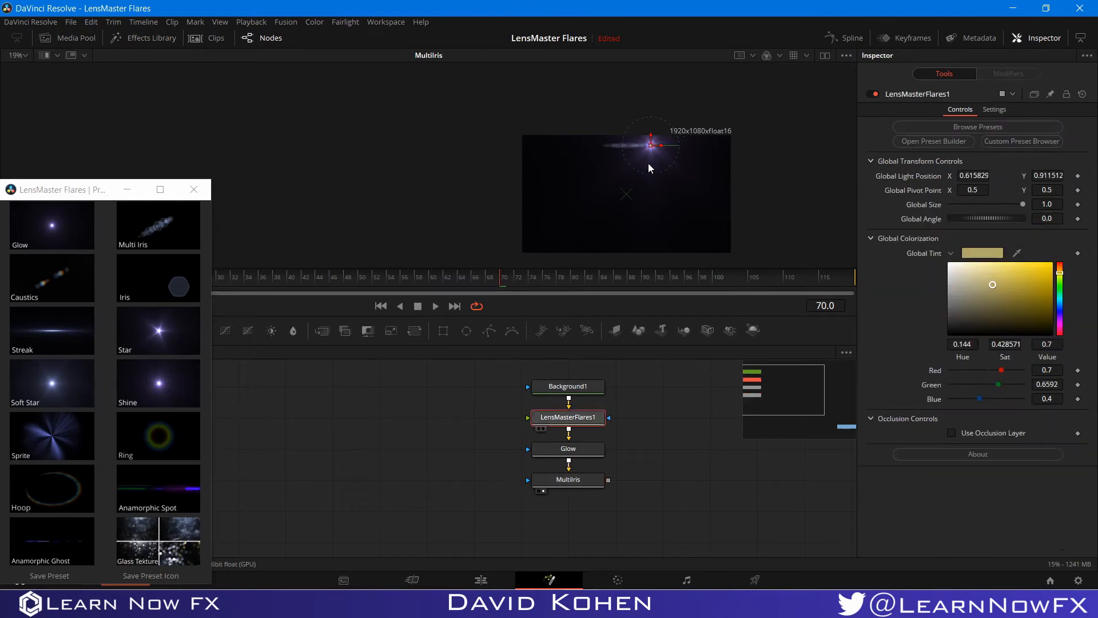
left_click_drag(662, 154, 692, 206)
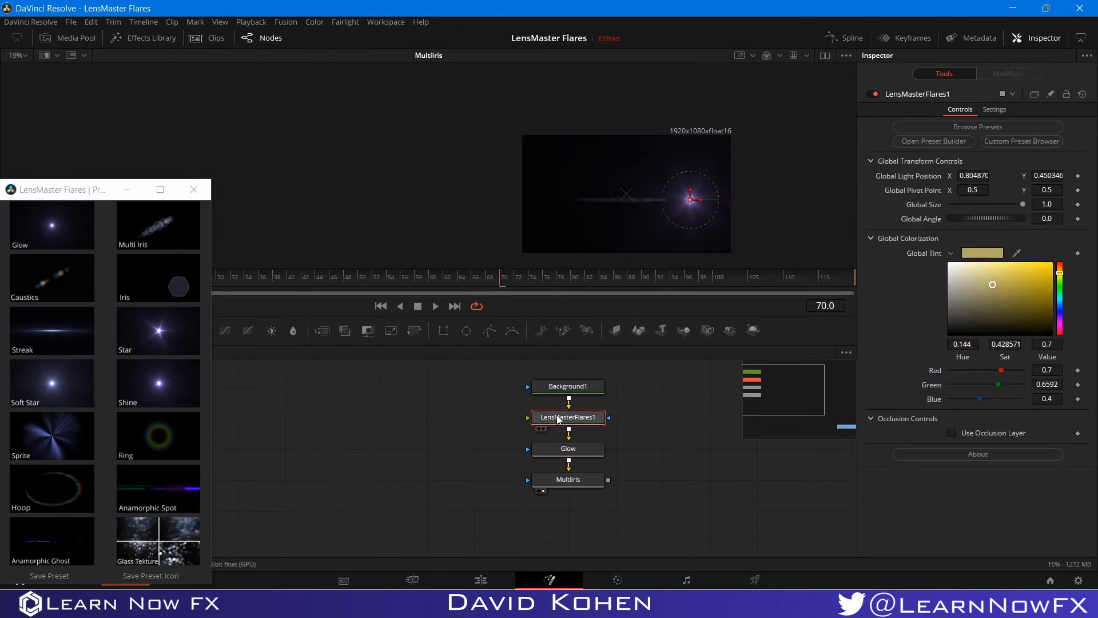
- Unlock the Glow's X/Y Size, reduce its Y Size to about 0.157 and set its Ray Count to 0
left_click(580, 450)
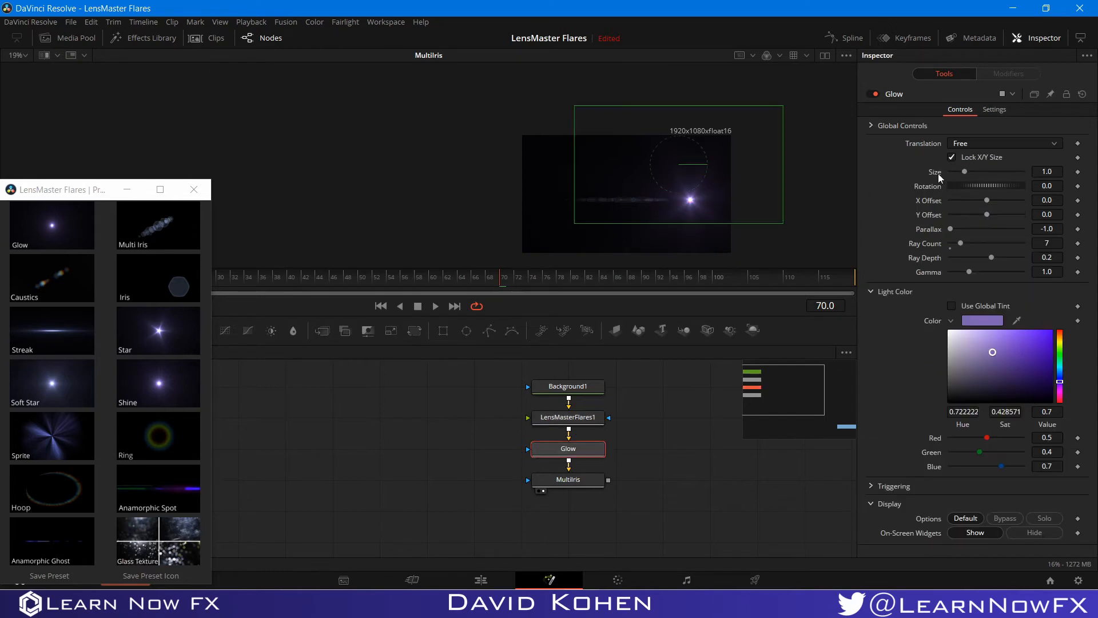
left_click_drag(965, 185, 952, 189)
scroll(704, 209, "up", 4)
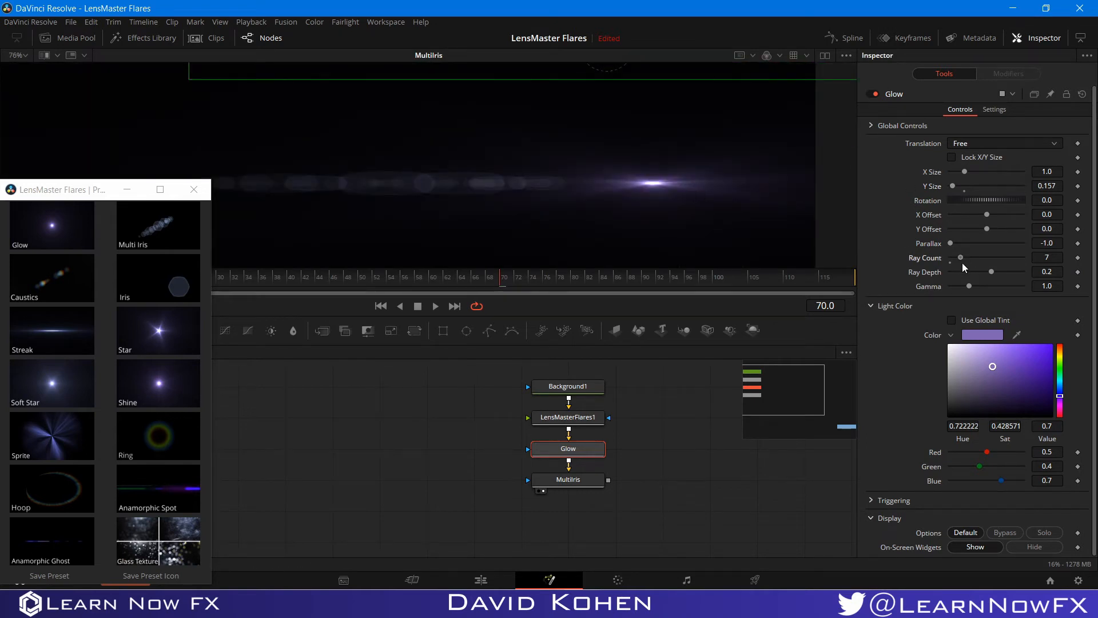
left_click_drag(955, 263, 953, 263)
scroll(664, 180, "down", 5)
left_click_drag(664, 180, 698, 178)
scroll(659, 179, "up", 5)
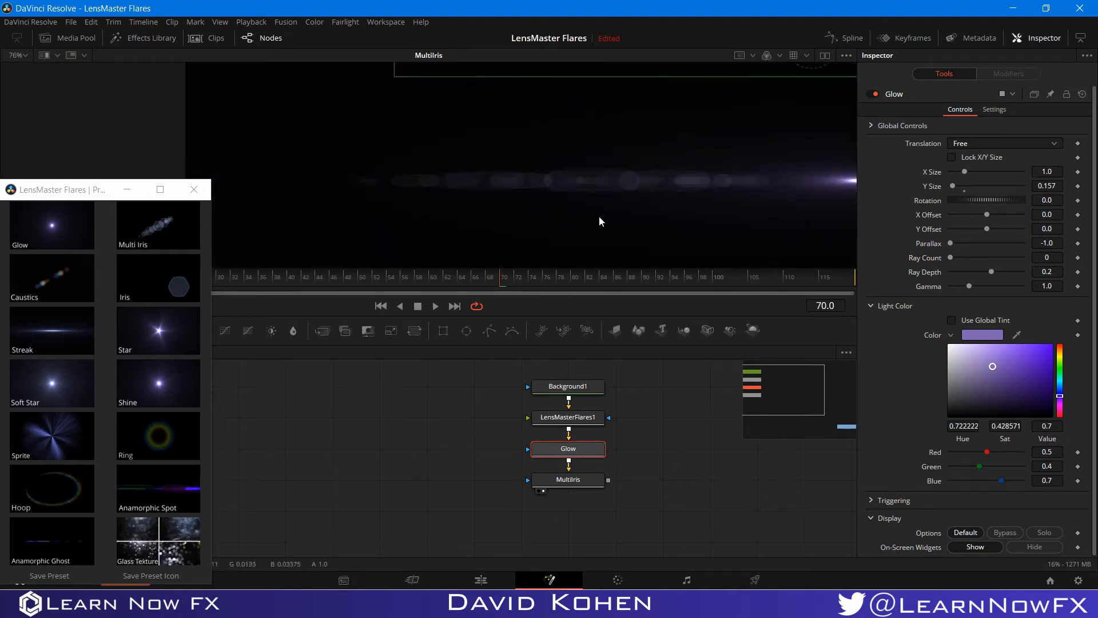
scroll(595, 217, "down", 2)
- Move LensMasterFlares1's Global Light Position to about X 0.238, Y 0.361
left_click(587, 422)
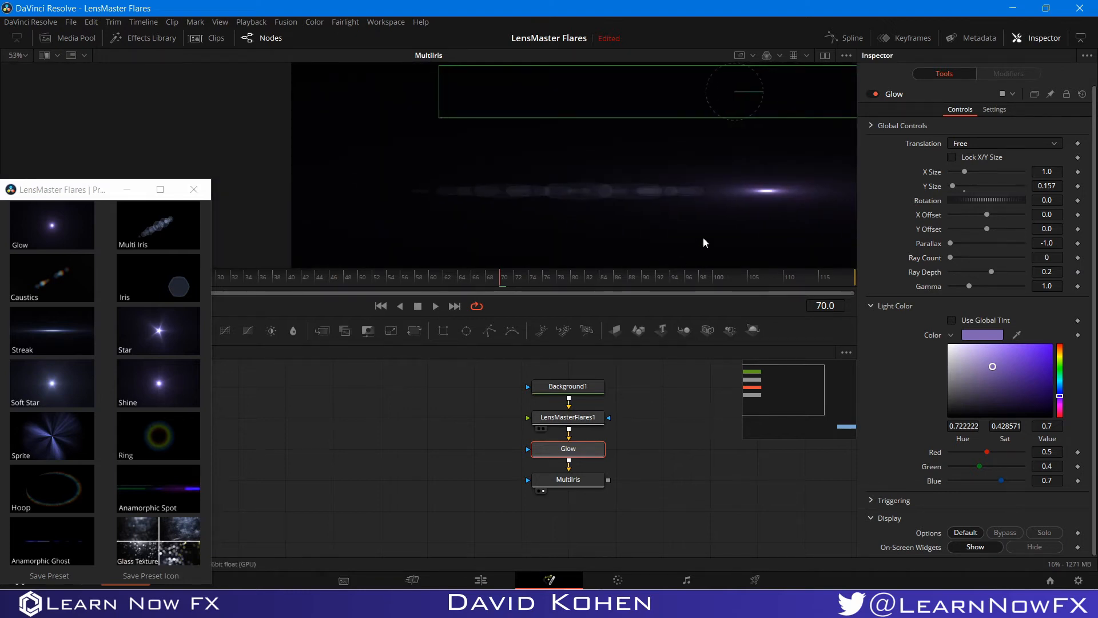
left_click_drag(463, 185, 433, 213)
scroll(432, 213, "down", 2)
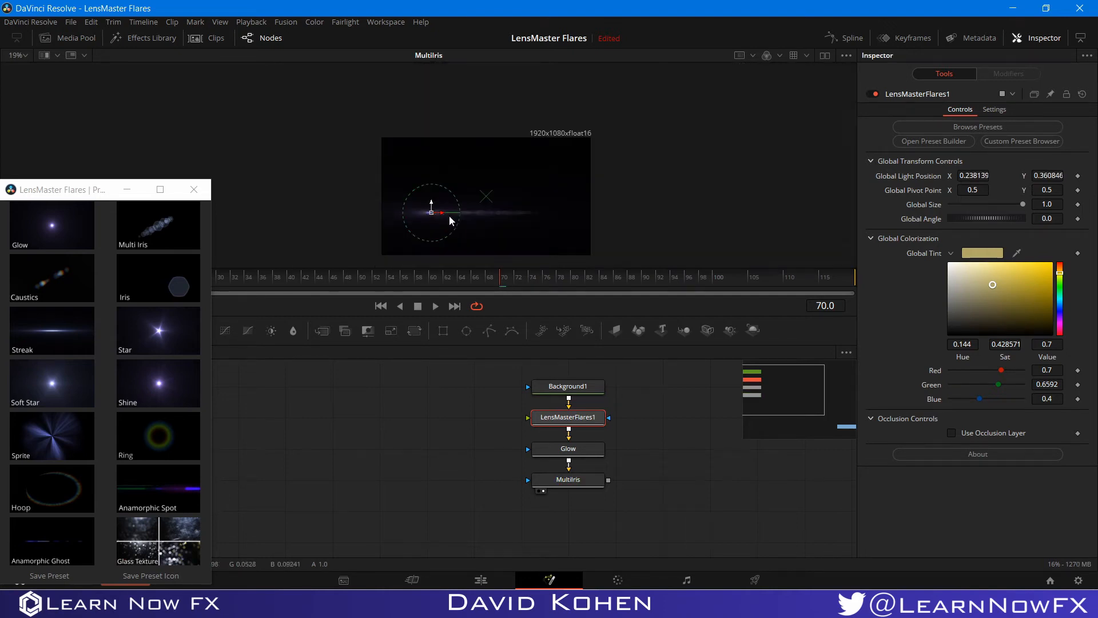
scroll(468, 218, "up", 1)
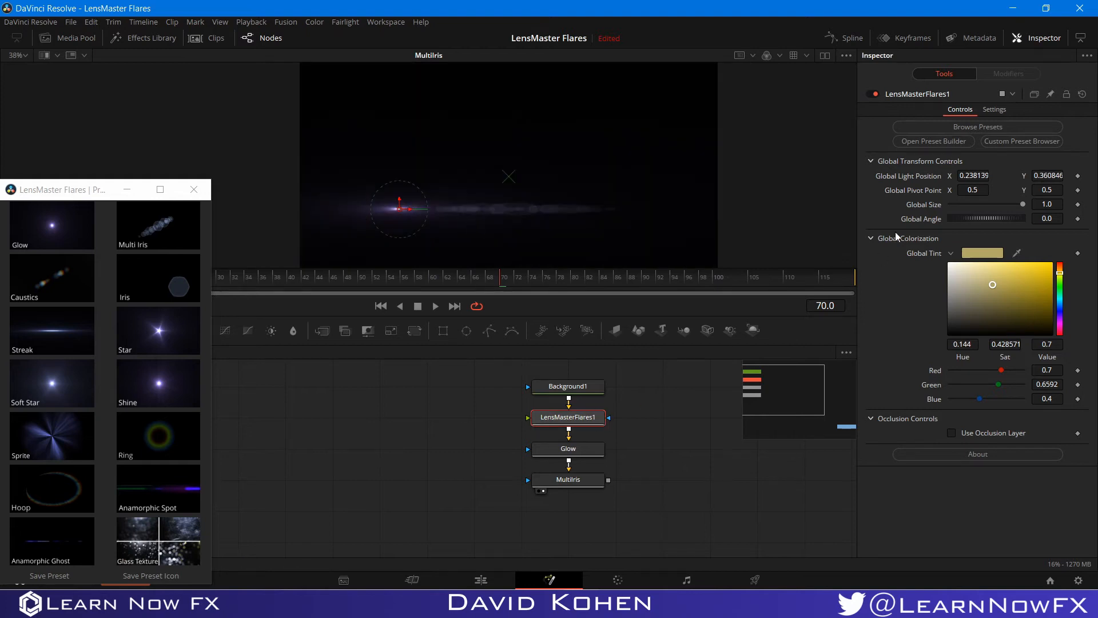
- Set the MultiIris's Translation to Vertical and move the Global Light Position to about X 0.462, Y 0.322
left_click(584, 454)
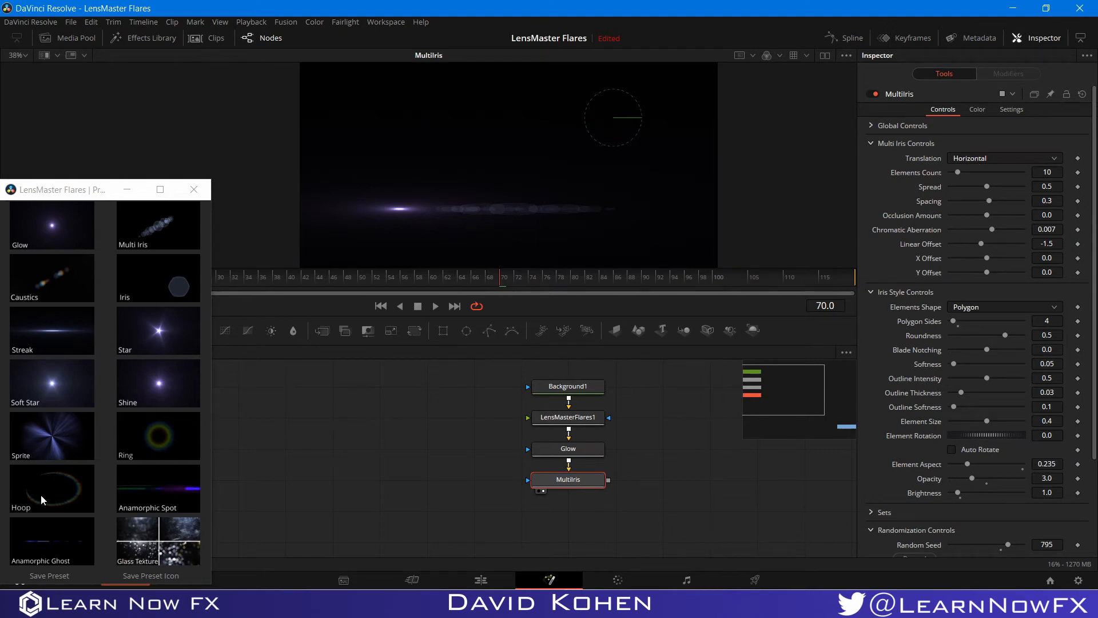
left_click(977, 162)
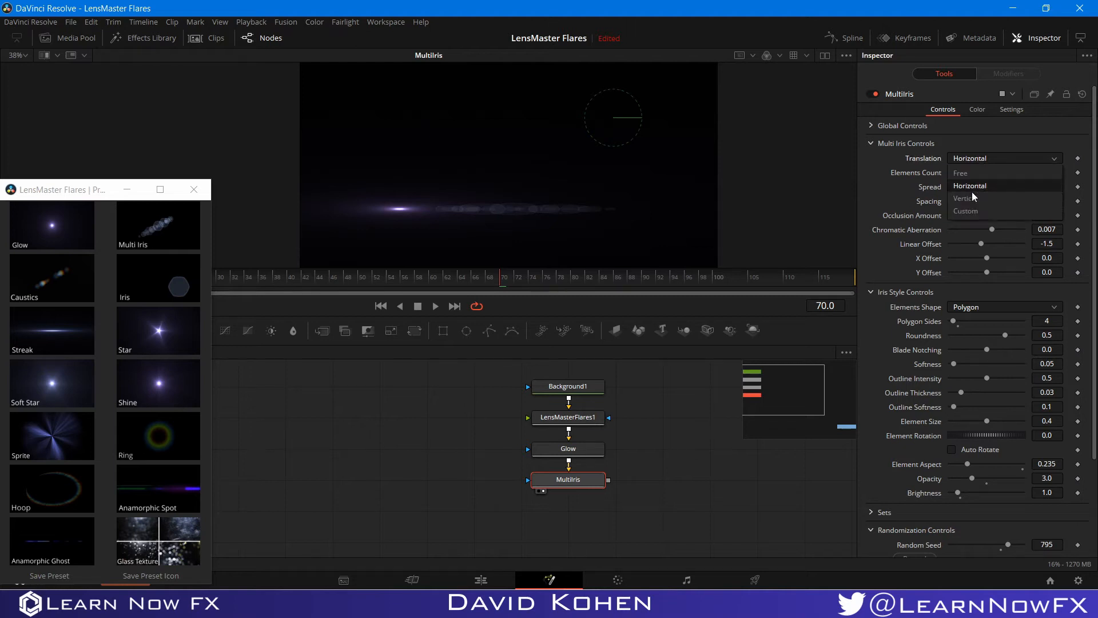
left_click(973, 191)
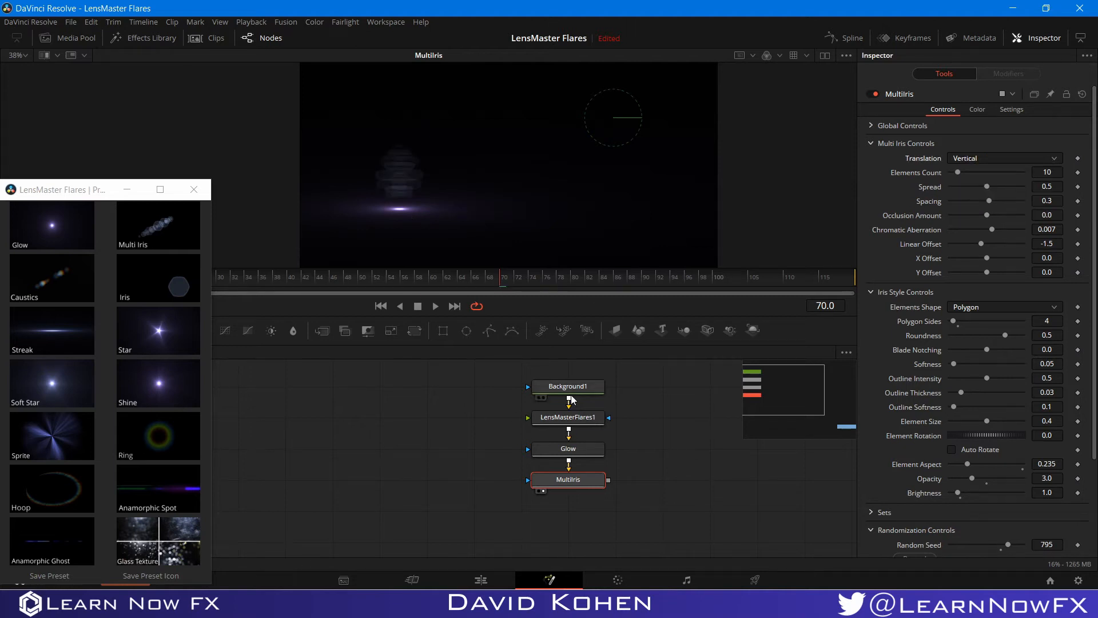
left_click(572, 423)
left_click_drag(399, 213, 492, 223)
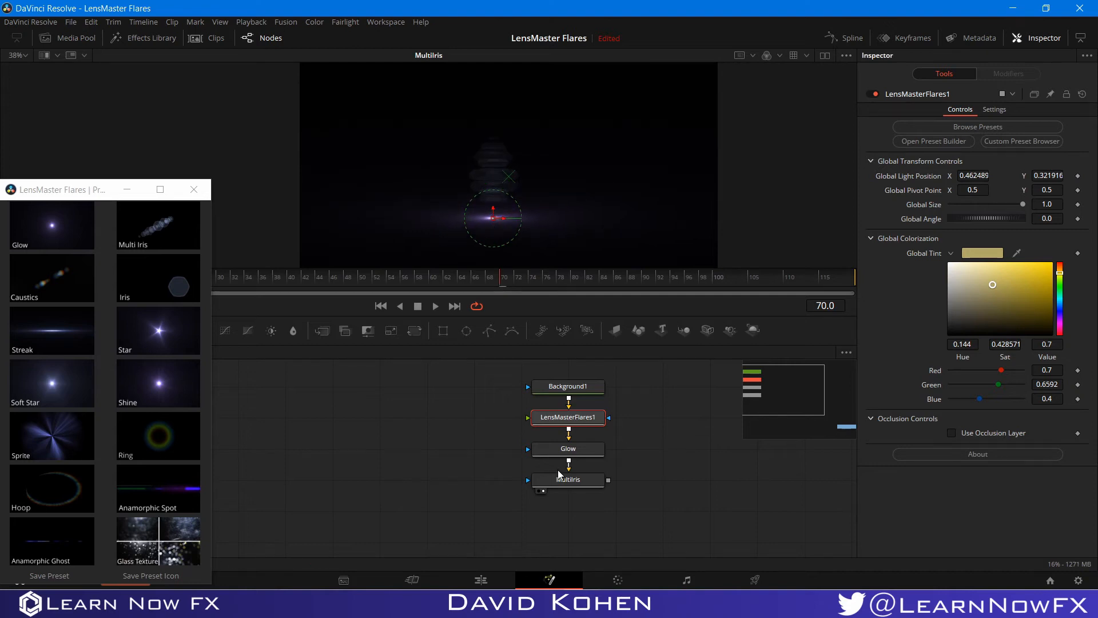
- Set the MultiIris's Translation to Custom and reseed its randomization
left_click(973, 158)
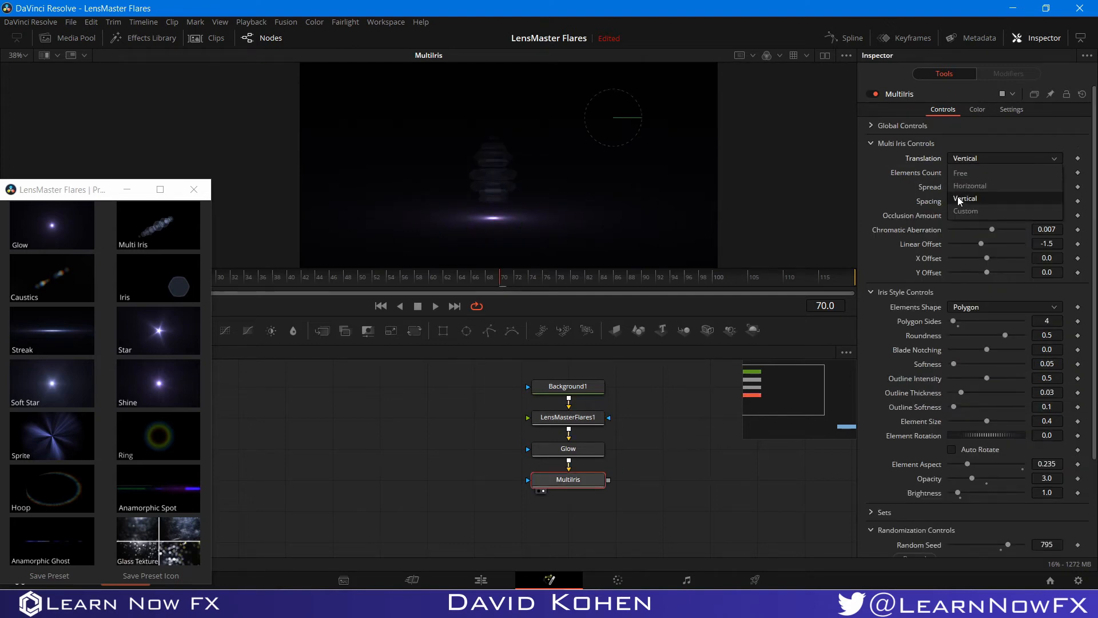
left_click(946, 196)
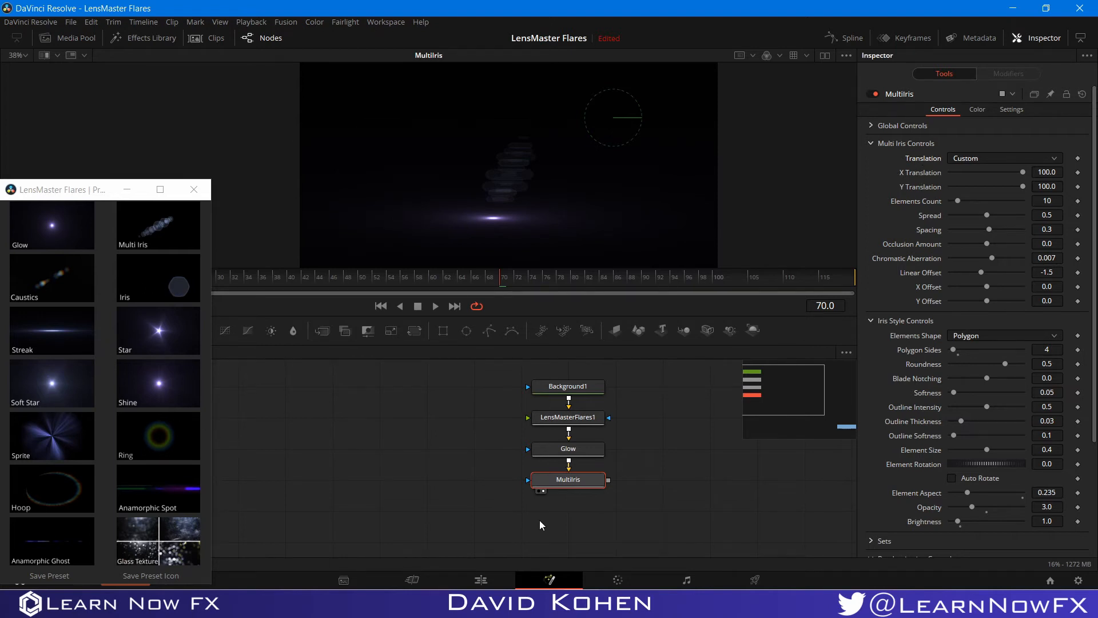
scroll(897, 439, "down", 5)
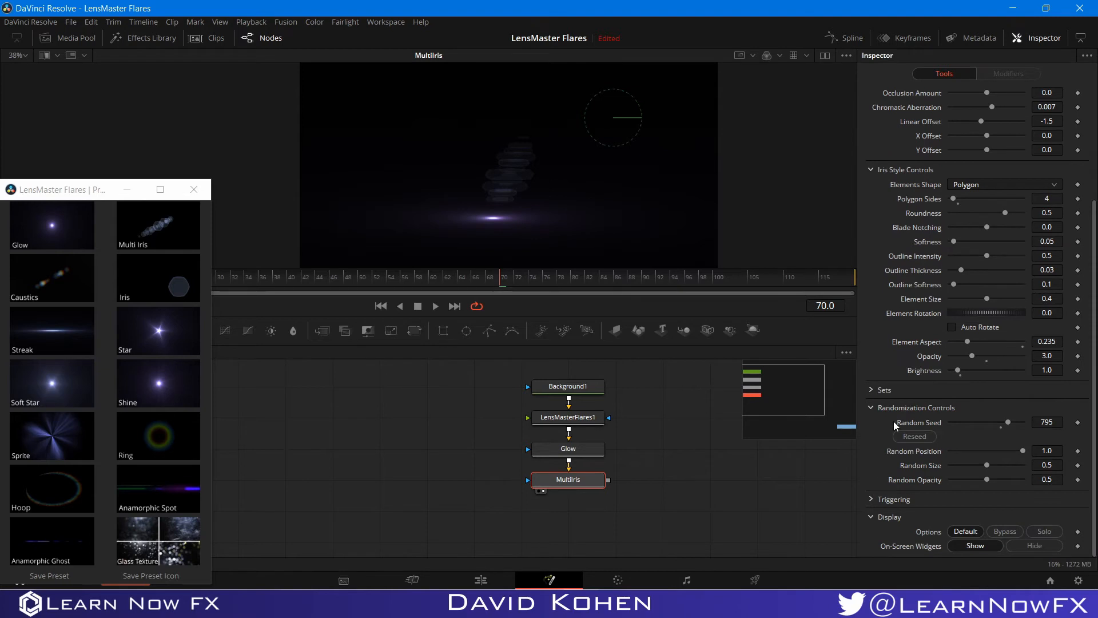
left_click(920, 440)
left_click(920, 439)
- Restore the MultiIris's Element Aspect to 1.0 and move the Global Light Position to about X 0.621, Y 0.877
left_click(1023, 343)
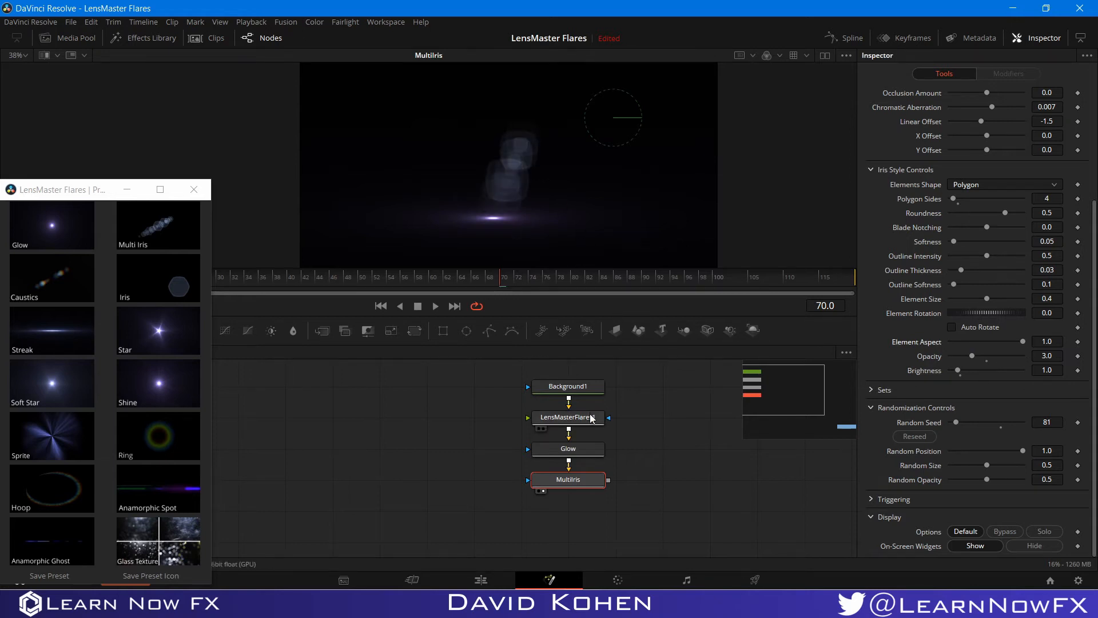
left_click(568, 417)
left_click_drag(493, 220, 559, 89)
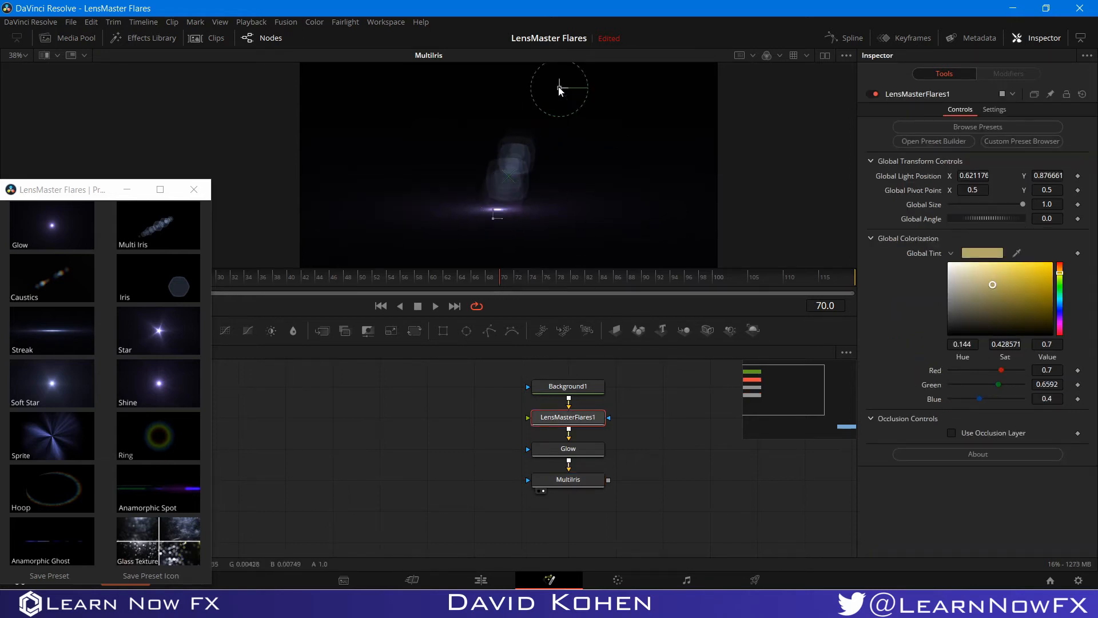
- Lower the MultiIris's Occlusion Amount to about -0.22 and move the Global Light Position to about X 0.609, Y 0.667
left_click(580, 450)
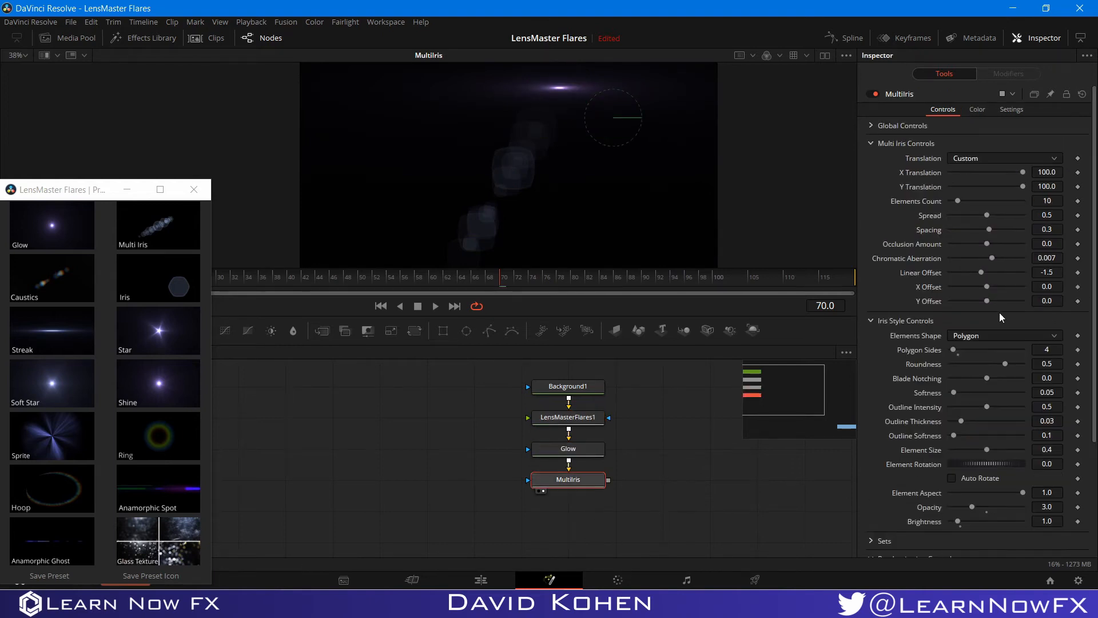
left_click_drag(989, 245, 982, 245)
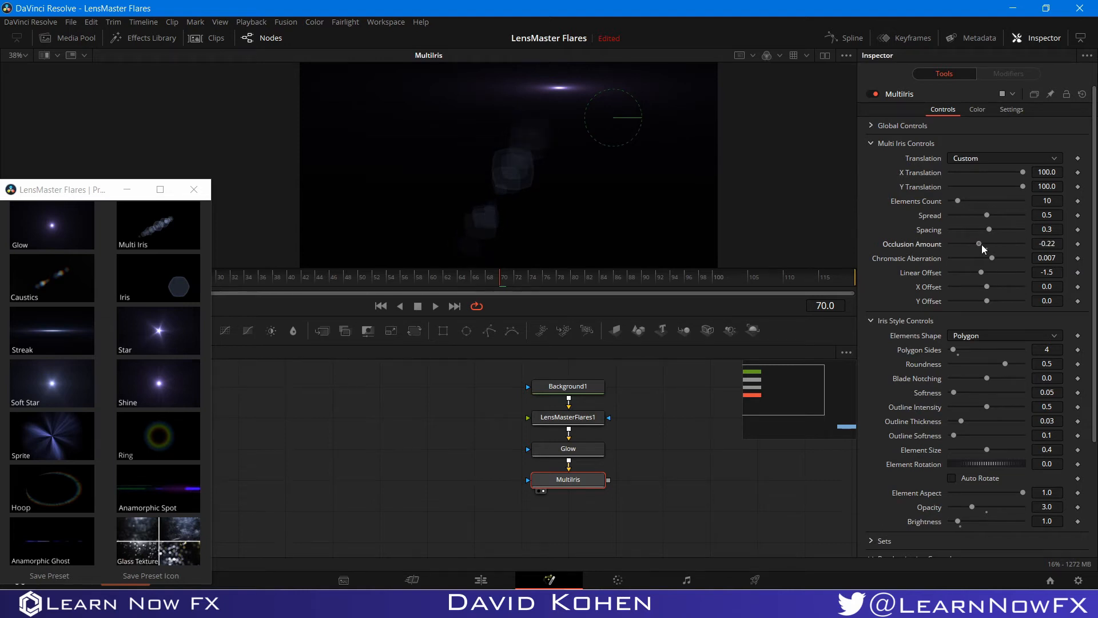
left_click(568, 417)
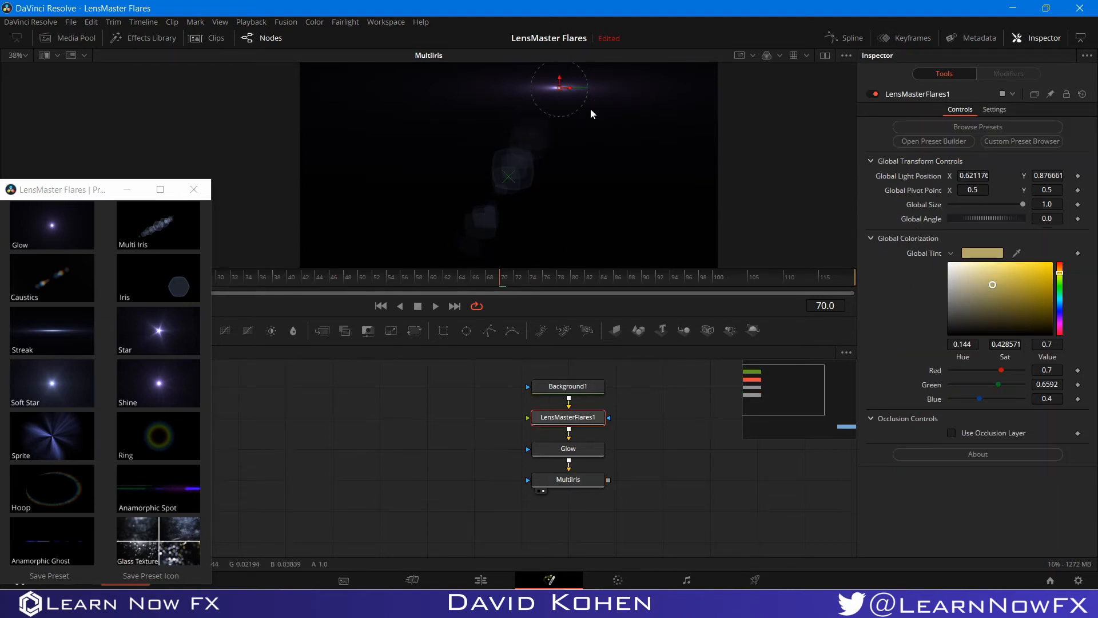
left_click_drag(561, 100, 571, 134)
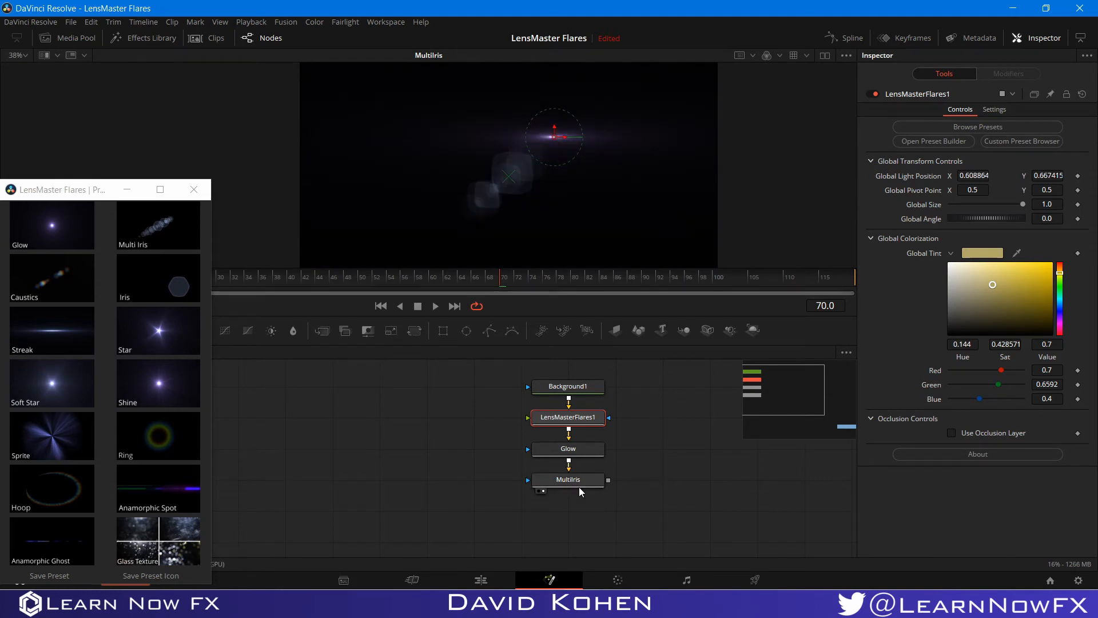
- Reduce the MultiIris's Spread to about 0.134 and raise its Linear Offset to 1.0
left_click(568, 481)
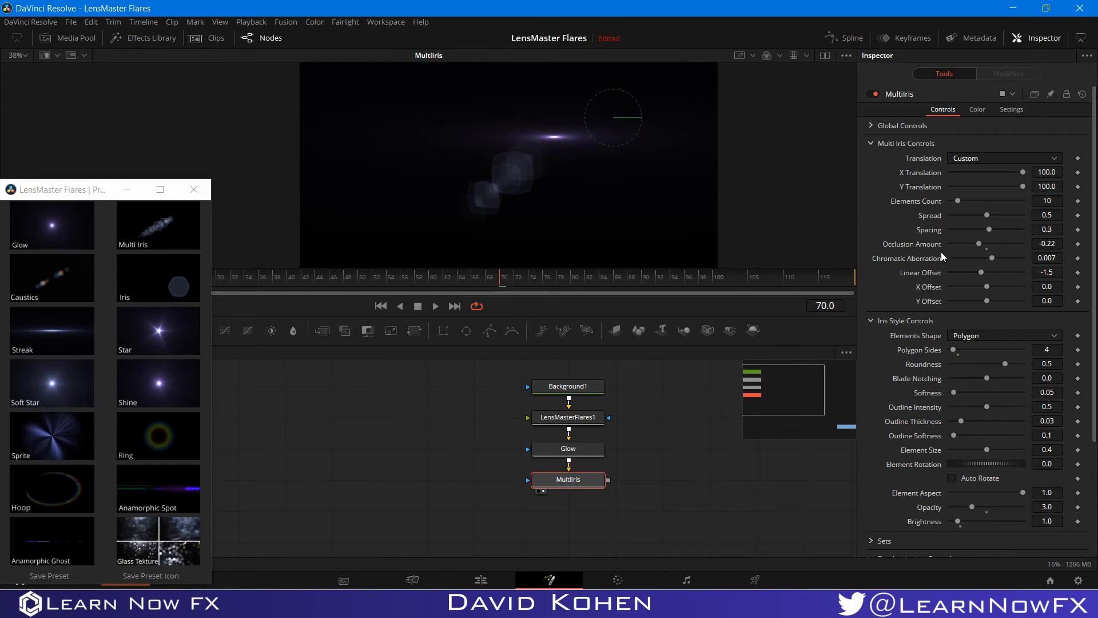
left_click_drag(988, 229, 1001, 228)
left_click_drag(985, 216, 959, 219)
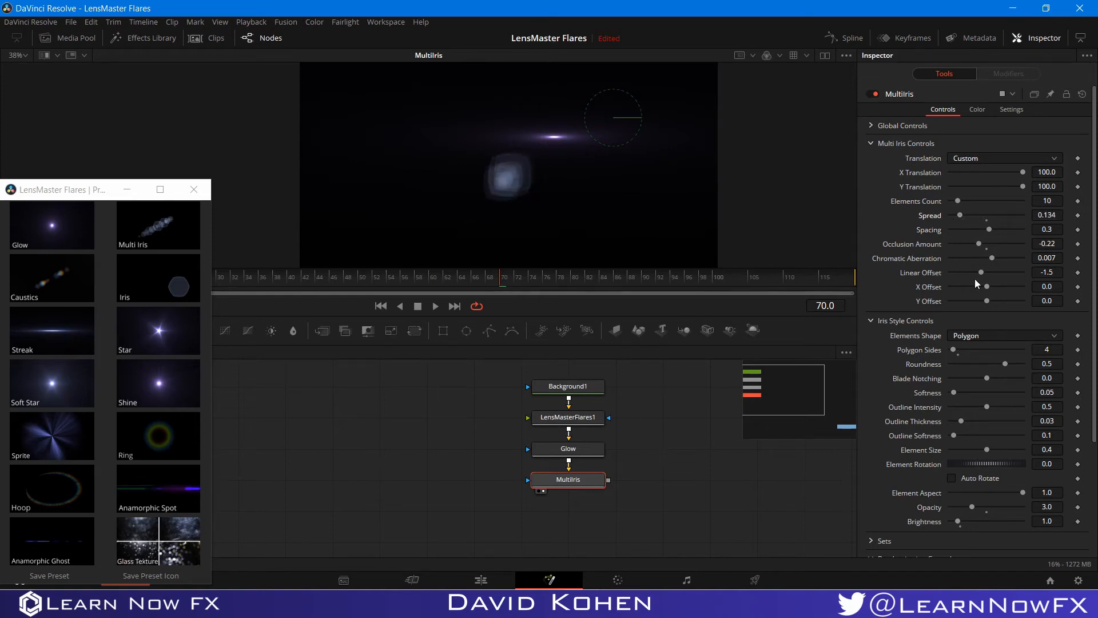
left_click_drag(982, 273, 1093, 286)
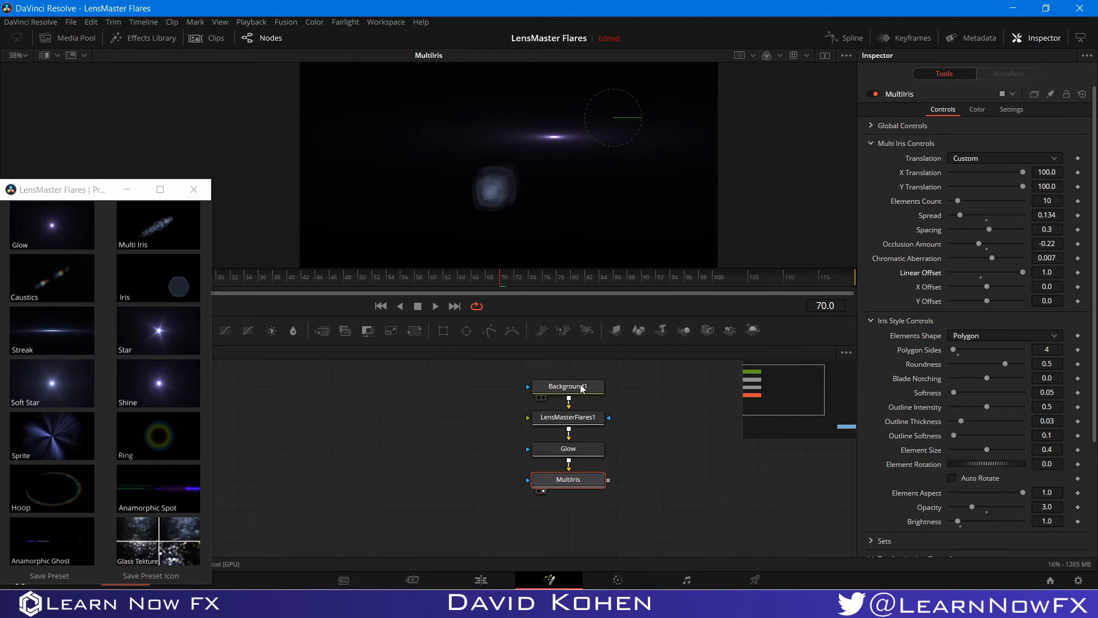
- Move the Global Light Position of LensMasterFlares1 to about X 0.390, Y 0.667
left_click(583, 419)
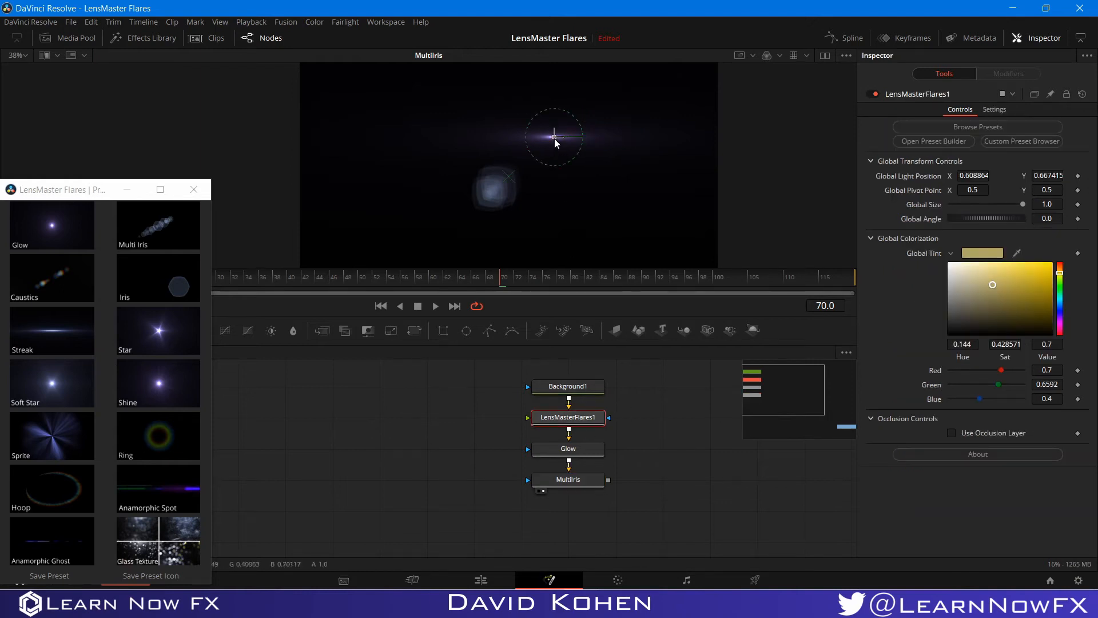
left_click_drag(555, 137, 463, 138)
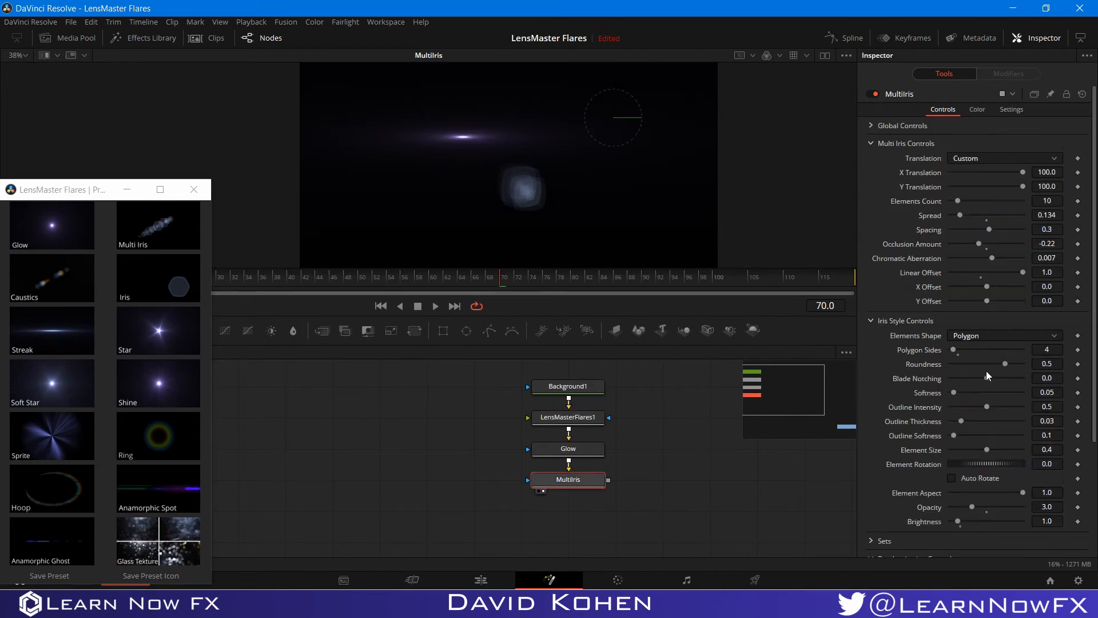
- Try the MultiIris with Random Position, Random Size and Random Opacity at 0, and restore all three to their defaults
scroll(986, 370, "down", 3)
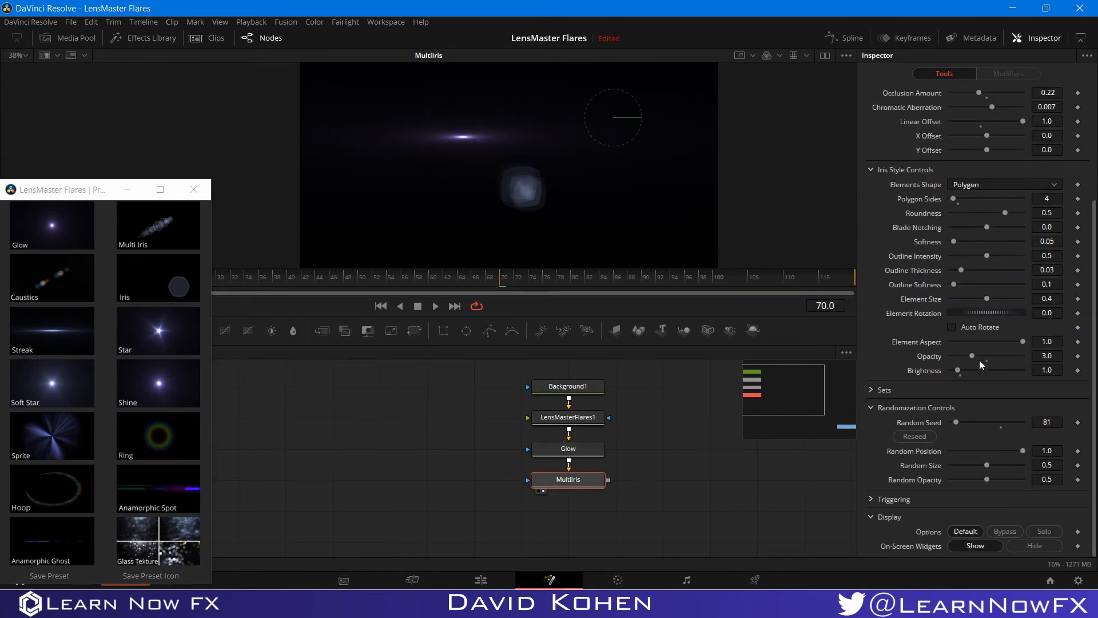
left_click(875, 499)
left_click(874, 499)
left_click_drag(1024, 449, 900, 461)
left_click_drag(987, 465, 877, 476)
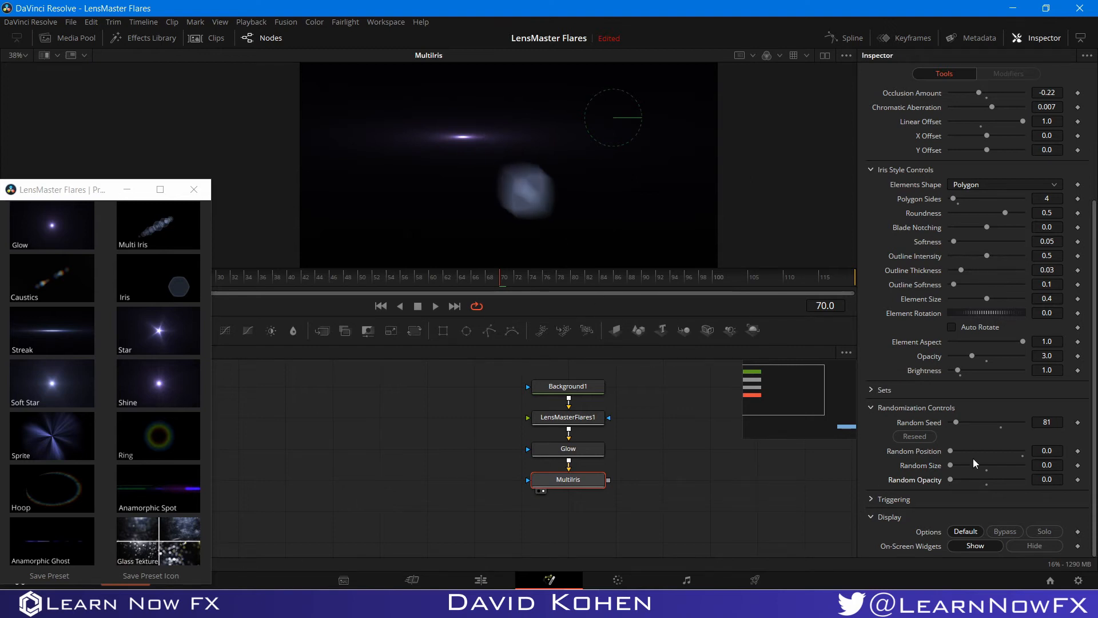
left_click(987, 484)
left_click(987, 469)
left_click(1023, 456)
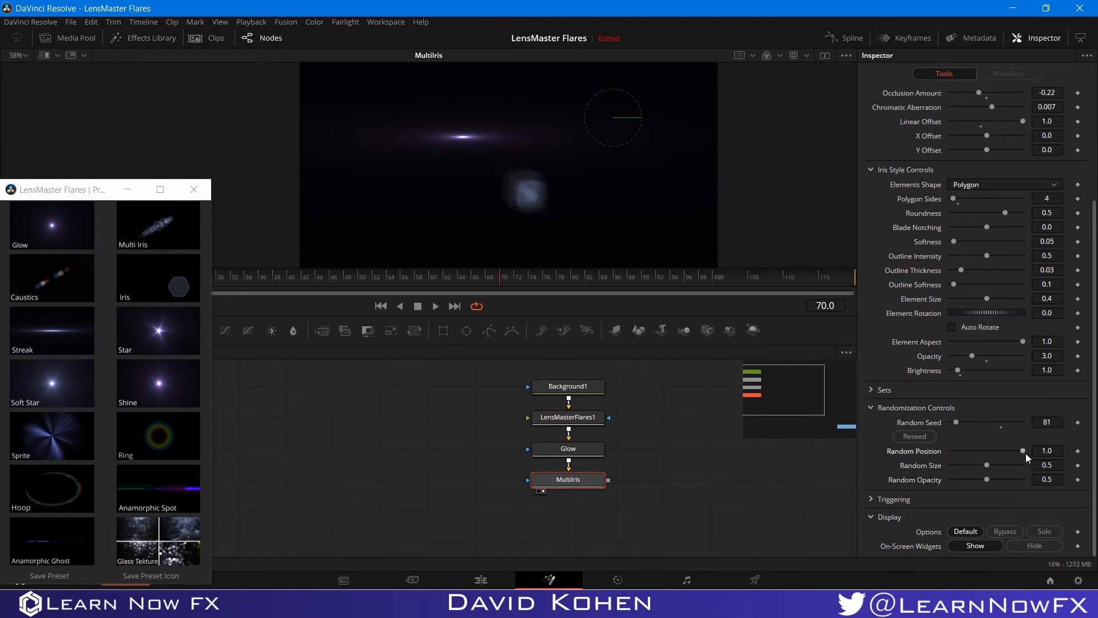
- Reseed the MultiIris's randomization four times
left_click(929, 435)
left_click(928, 435)
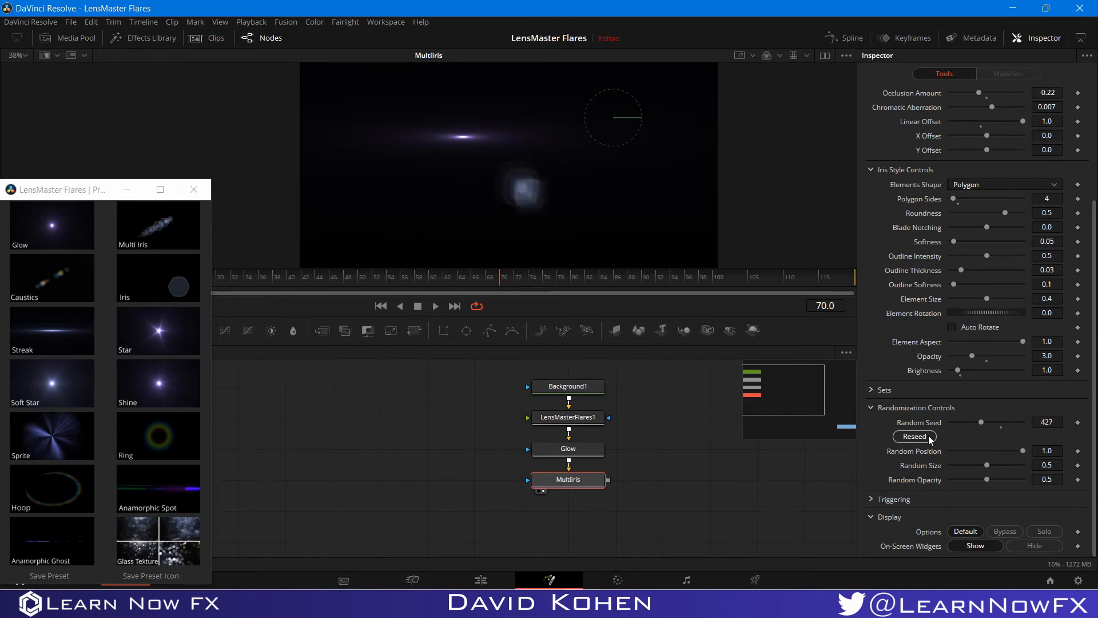
left_click(928, 435)
left_click(929, 434)
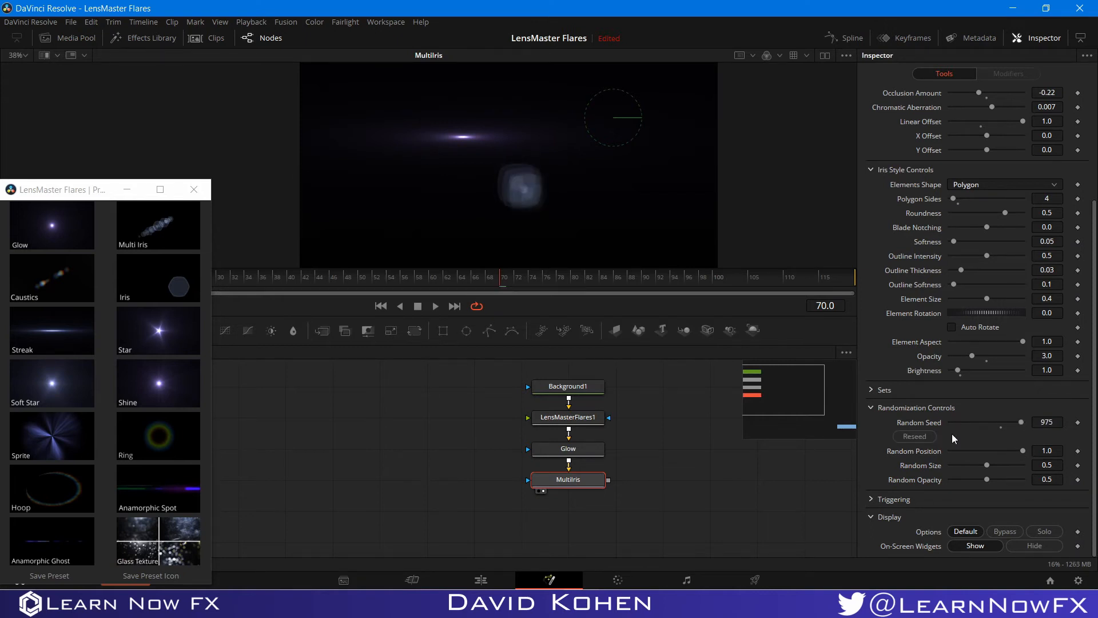
- Try rotating the MultiIris's elements, reset the Element Rotation, and raise the Outline Thickness to about 0.153
left_click_drag(960, 312, 969, 313)
double_click(930, 313)
left_click_drag(960, 274, 1006, 277)
scroll(938, 274, "up", 3)
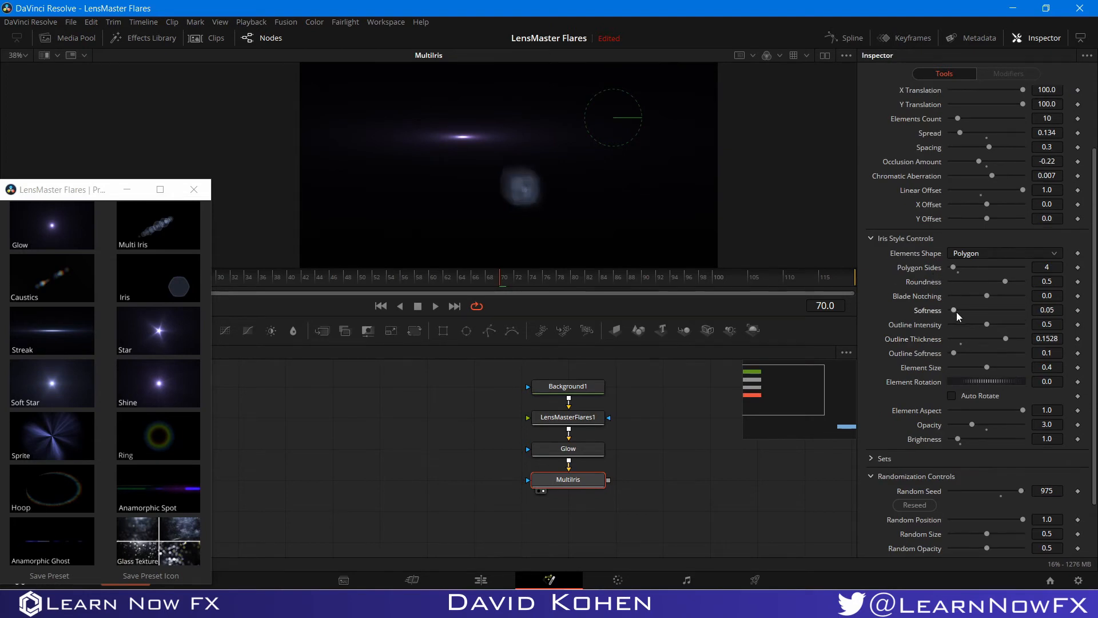
- Try different Blade Notching amounts on the MultiIris, inspect the shape up close, and return Blade Notching to 0.0
scroll(516, 186, "up", 2)
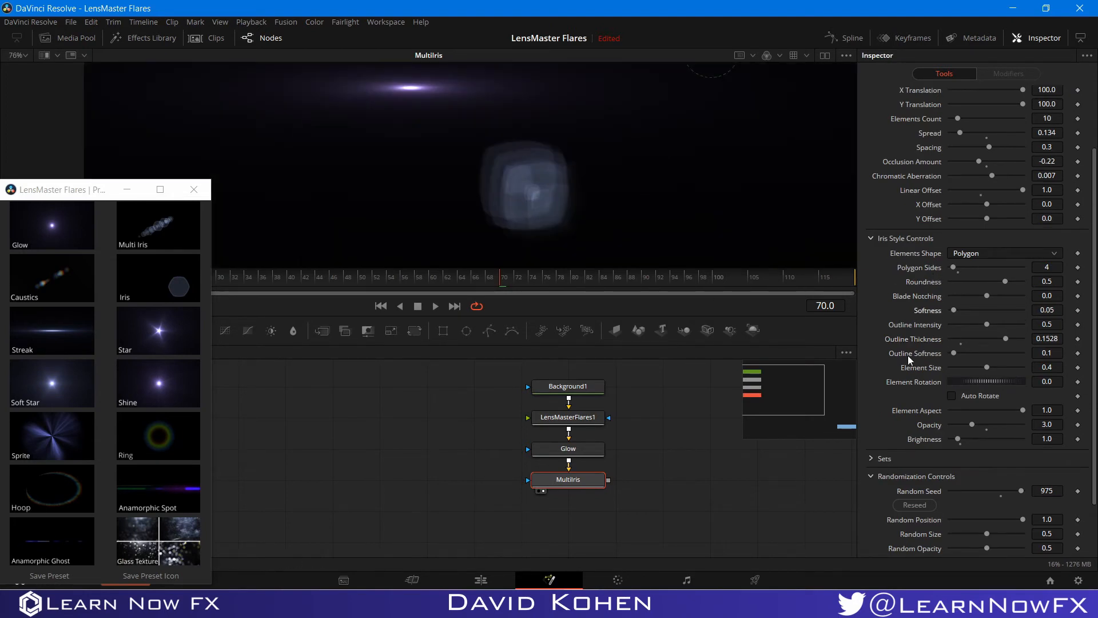
left_click_drag(987, 297, 987, 298)
scroll(591, 205, "down", 2)
scroll(588, 205, "up", 4)
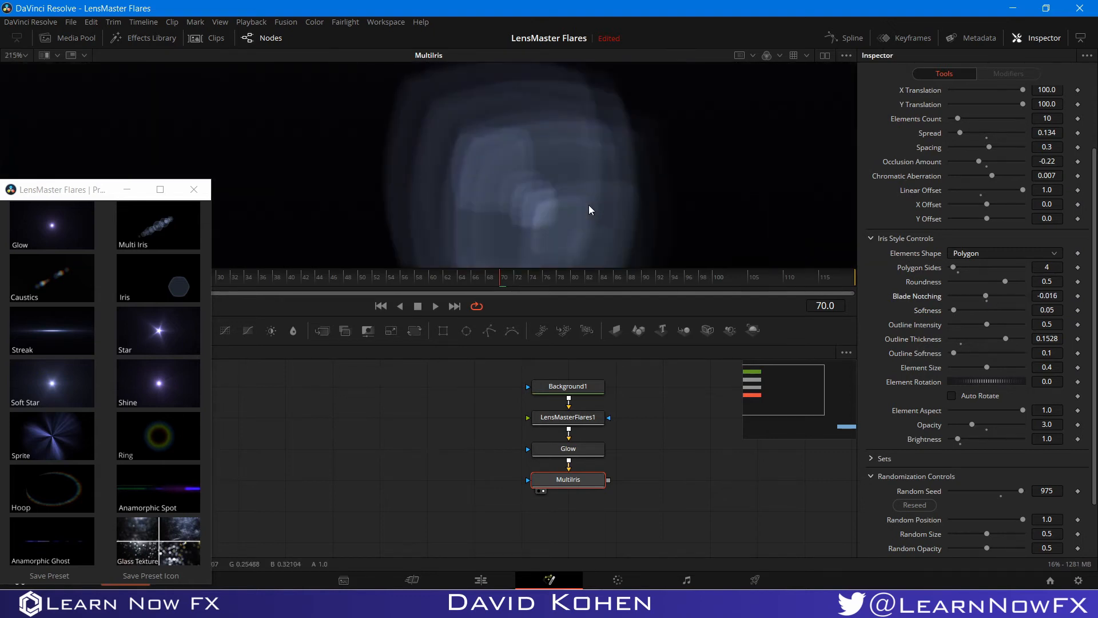
scroll(468, 146, "down", 4)
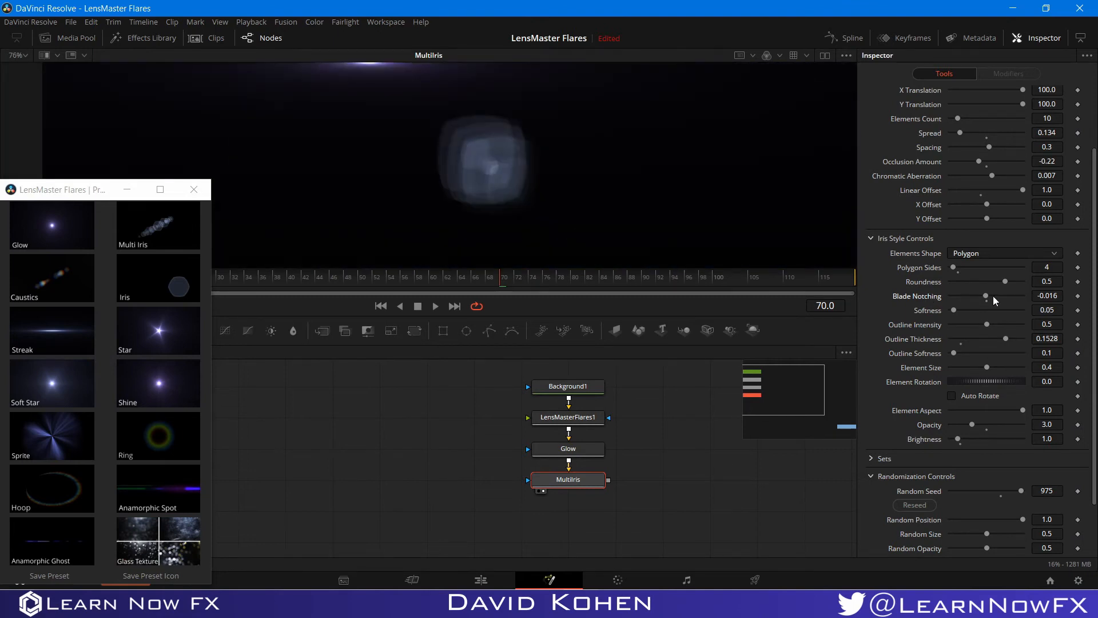
left_click_drag(993, 296, 1024, 297)
scroll(520, 220, "down", 2)
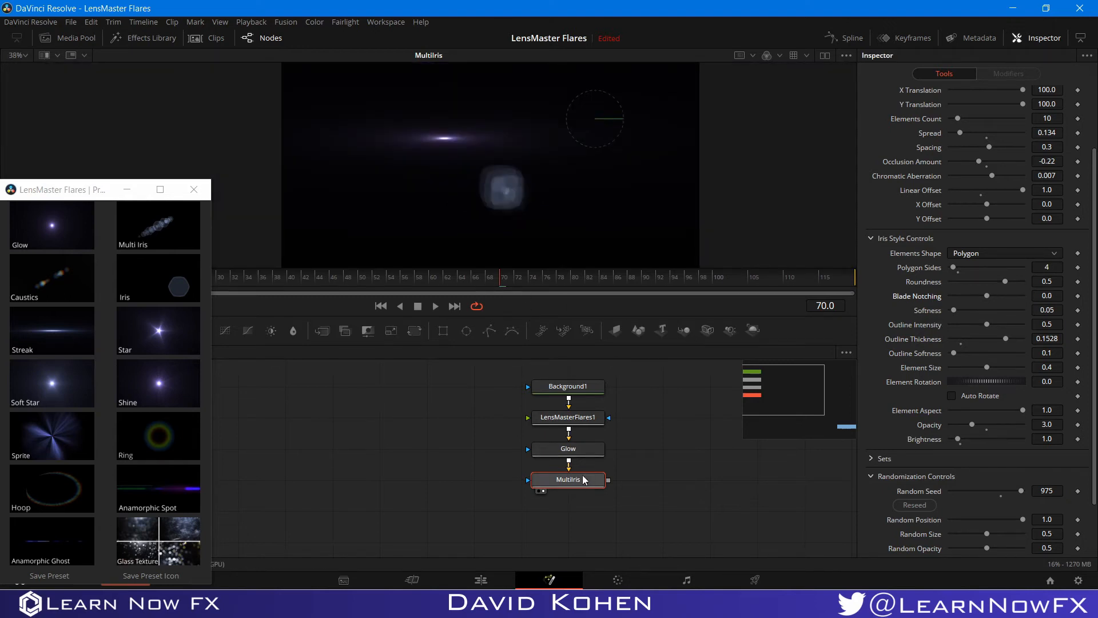
- Delete the MultiIris, add a Caustics element after the Glow and show it in the viewer
key("Delete")
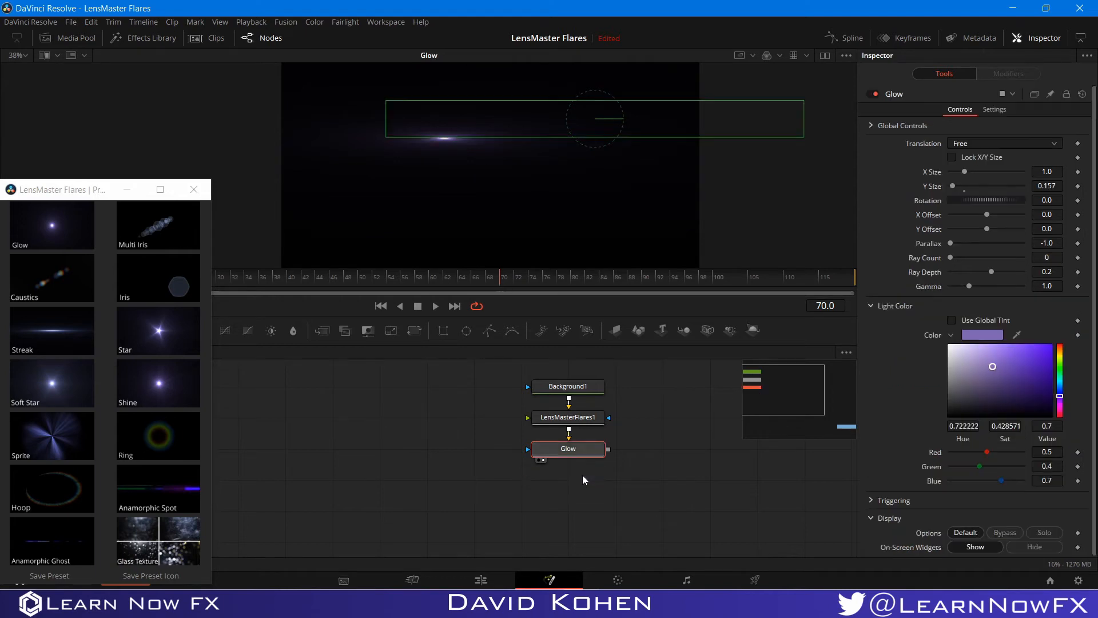
left_click(46, 292)
left_click(544, 491)
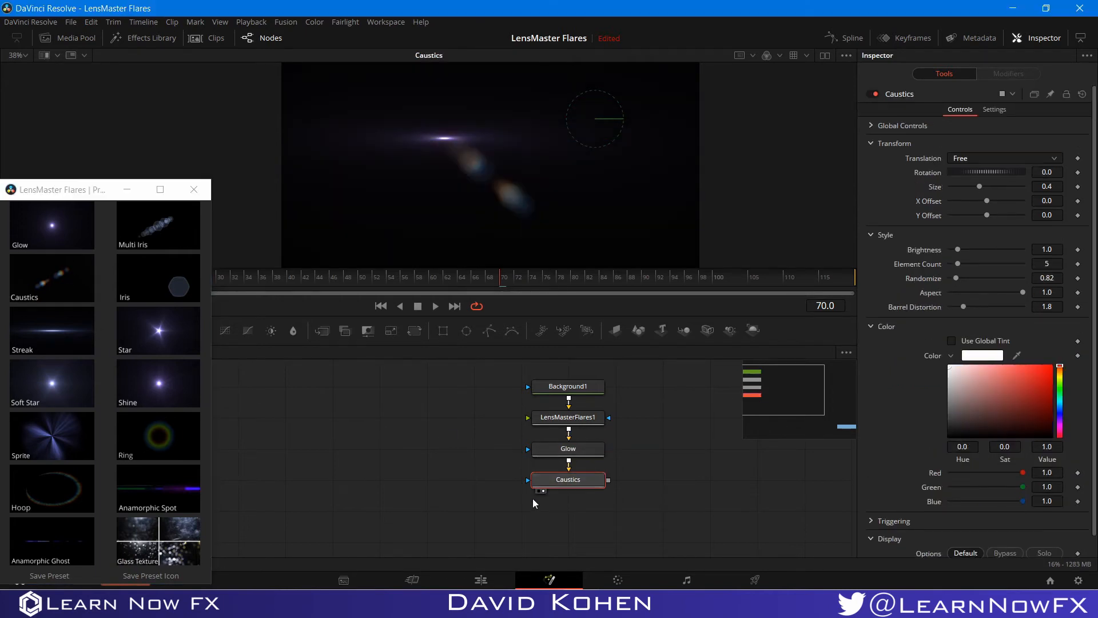
- Move the Global Light Position of LensMasterFlares1 to about X 0.406, Y 0.692
scroll(479, 150, "down", 2)
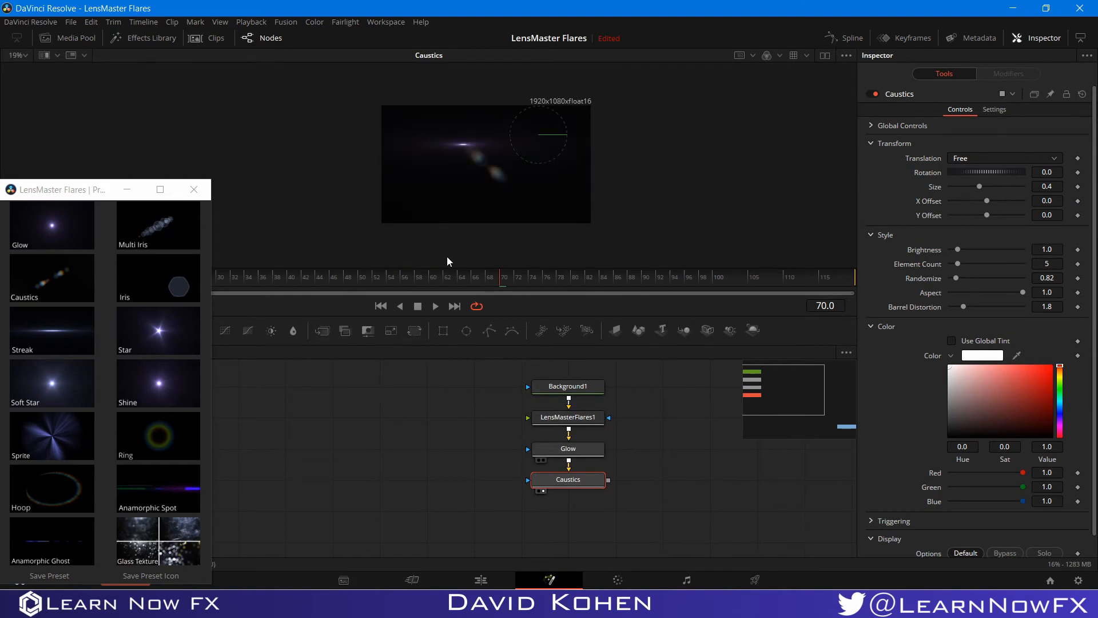
left_click(568, 448)
left_click(549, 417)
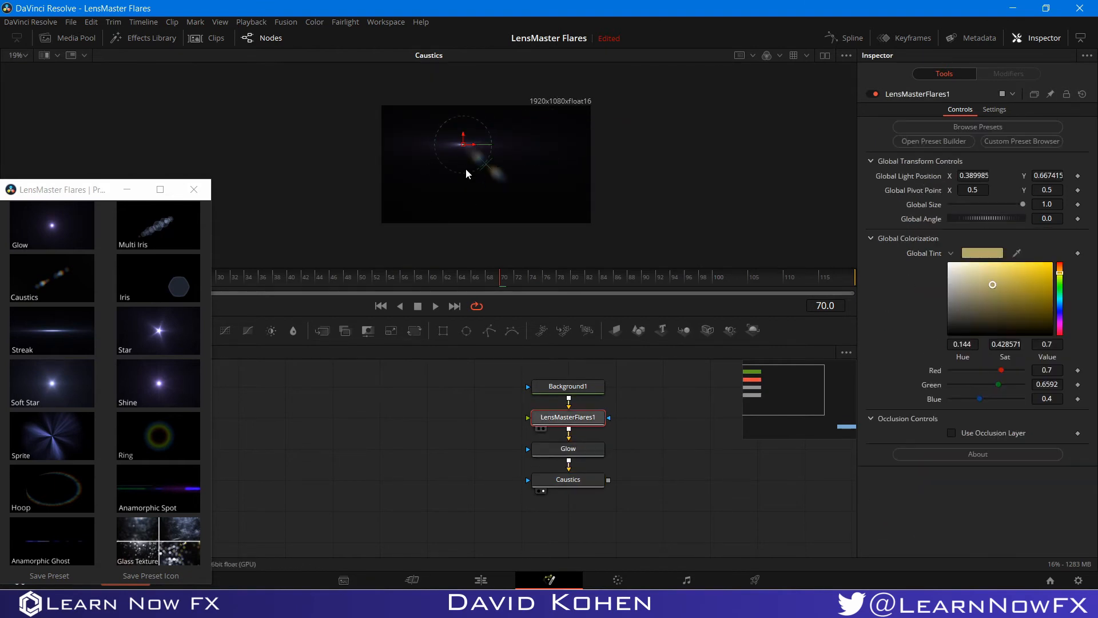
left_click_drag(463, 144, 450, 186)
- Set the Caustics color to a saturated blue with hue 0.64, saturation 1.0 and value 1.0
left_click(568, 480)
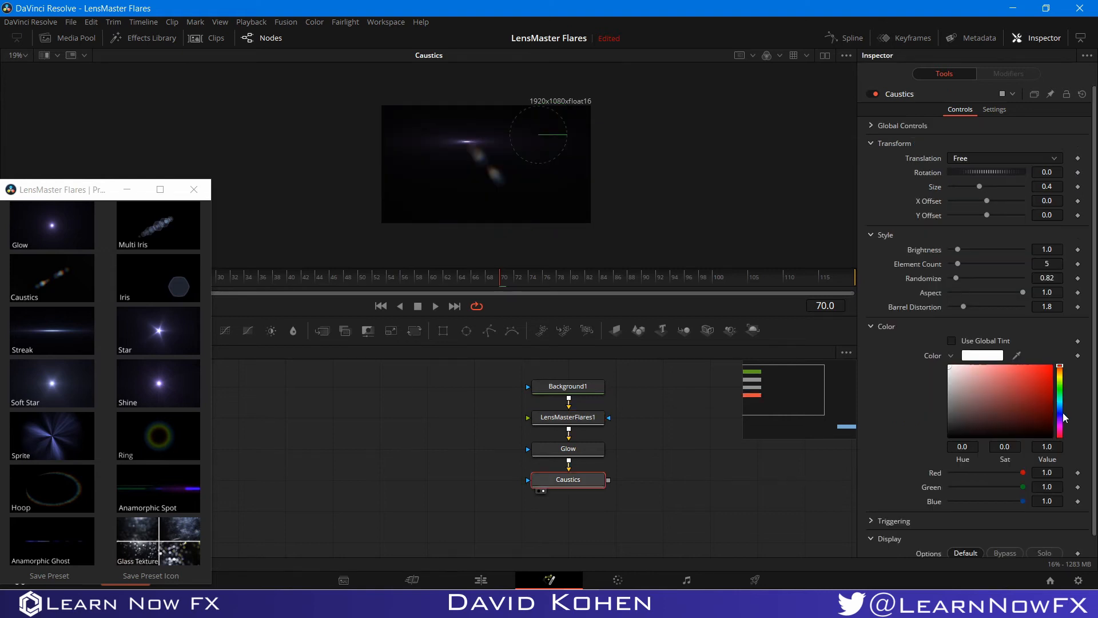
left_click(1060, 411)
left_click_drag(1034, 388, 1065, 328)
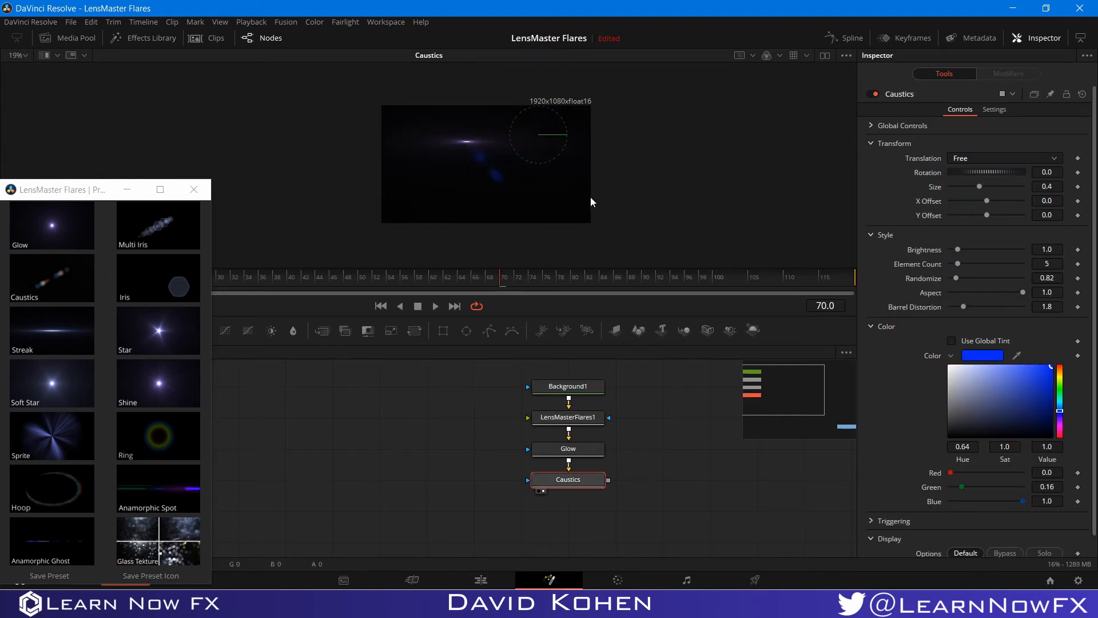
- Raise the Caustics' Randomize to about 5.59 and Brightness to about 1.81, and lower its Aspect to about 0.362
scroll(469, 171, "up", 2)
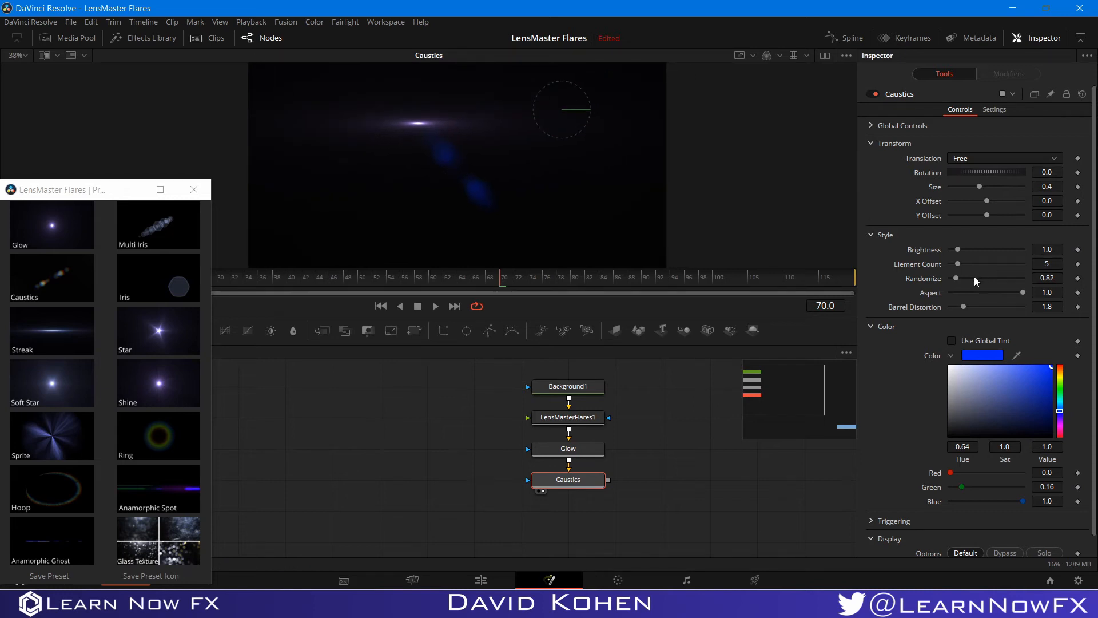
left_click_drag(957, 278, 993, 280)
left_click_drag(954, 248, 966, 251)
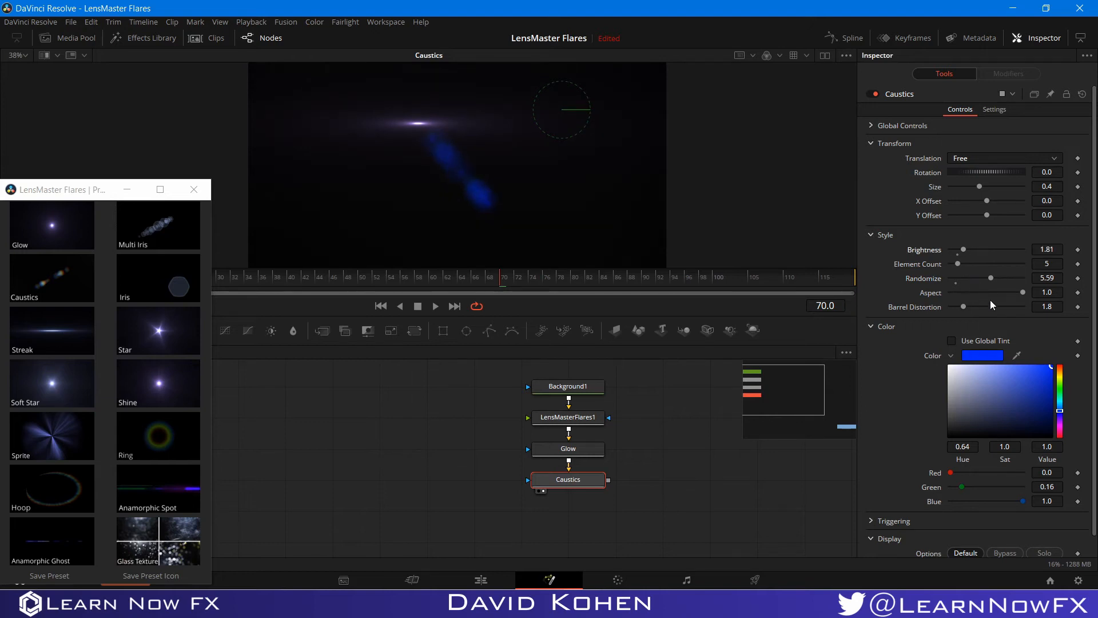
left_click_drag(1022, 293, 976, 292)
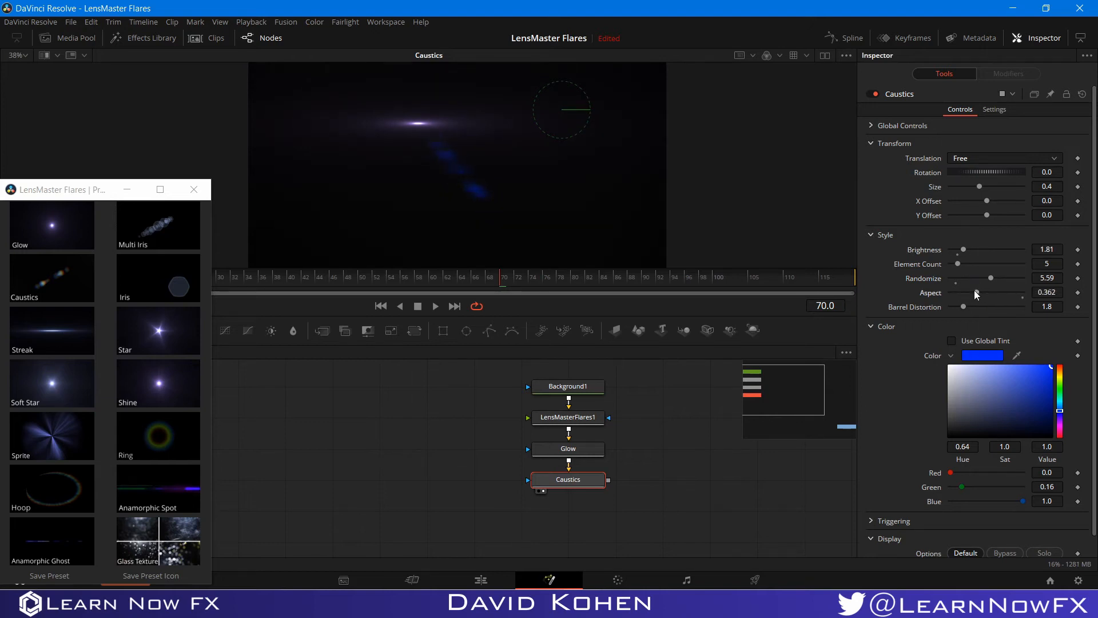
- Set the Caustics' Translation to Horizontal and its Aspect to 0.235
left_click(977, 159)
left_click(967, 183)
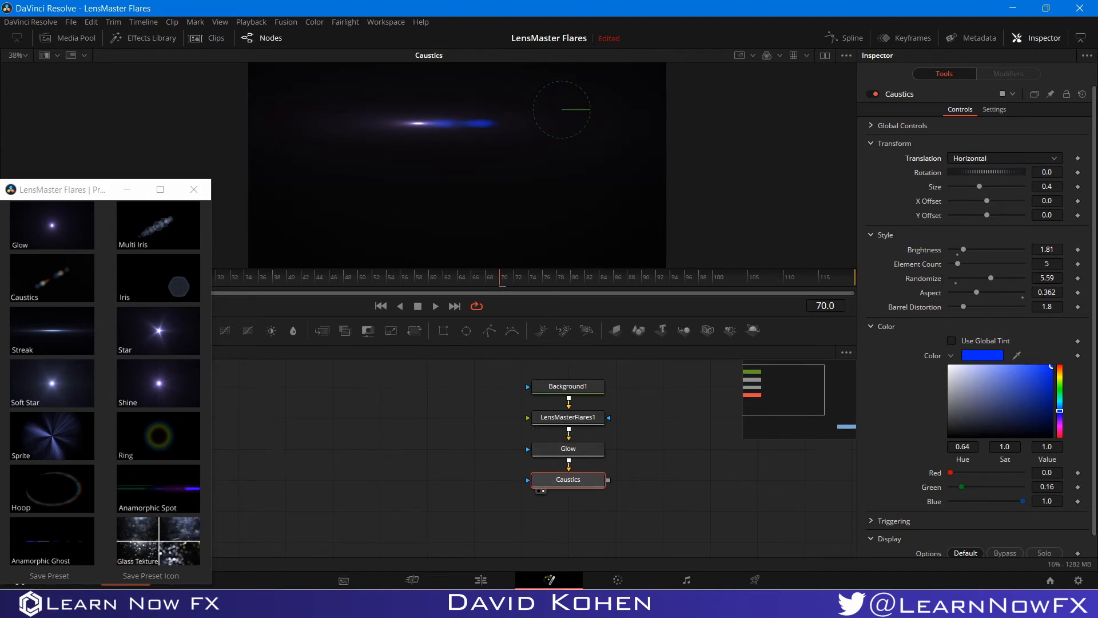
left_click(1046, 292)
type(".235")
key("Tab")
- Move the Global Light Position of LensMasterFlares1 to about X 0.238, Y 0.409
left_click(575, 419)
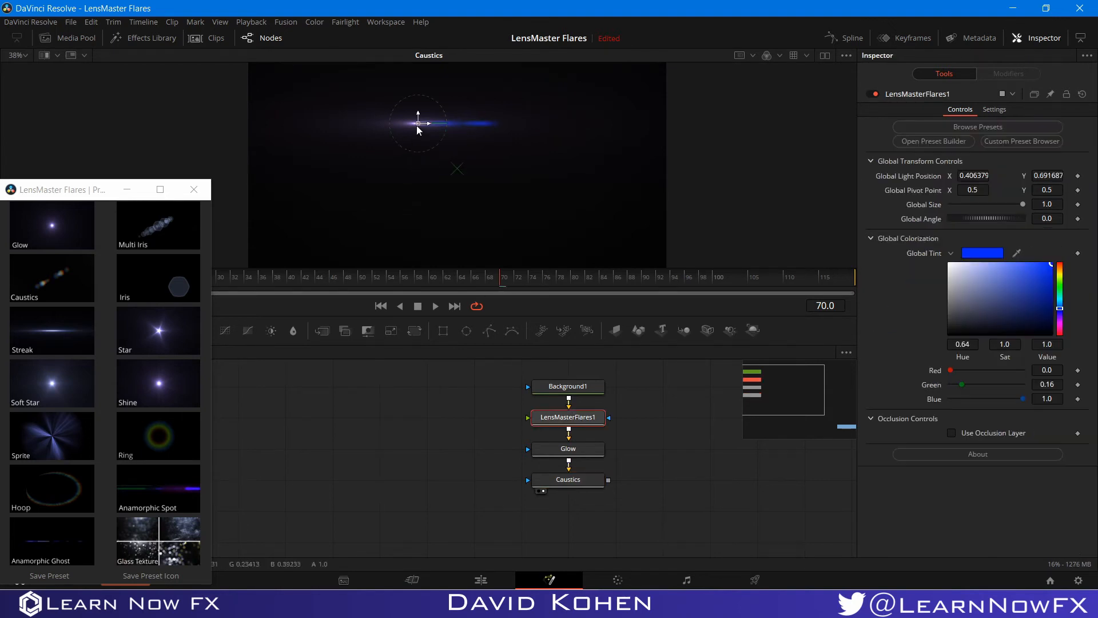
left_click_drag(417, 125, 342, 204)
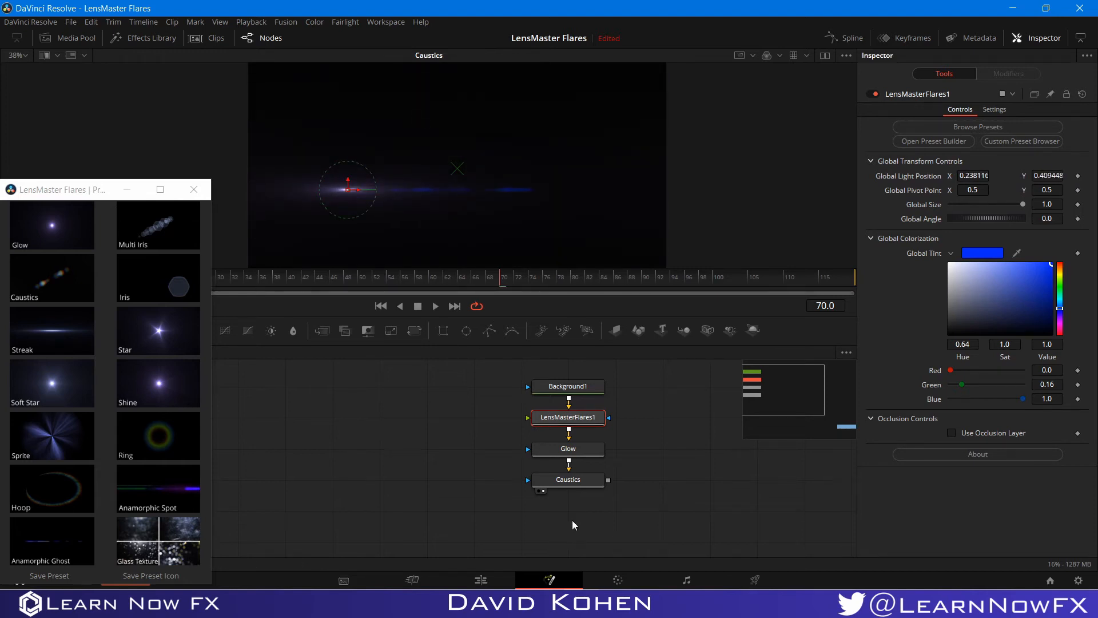
mouse_move(572, 520)
left_mouse_down()
mouse_move(584, 478)
mouse_move(578, 516)
left_mouse_up()
- Try a different Rotation on the Caustics and reset it to 0.0
left_click(545, 490)
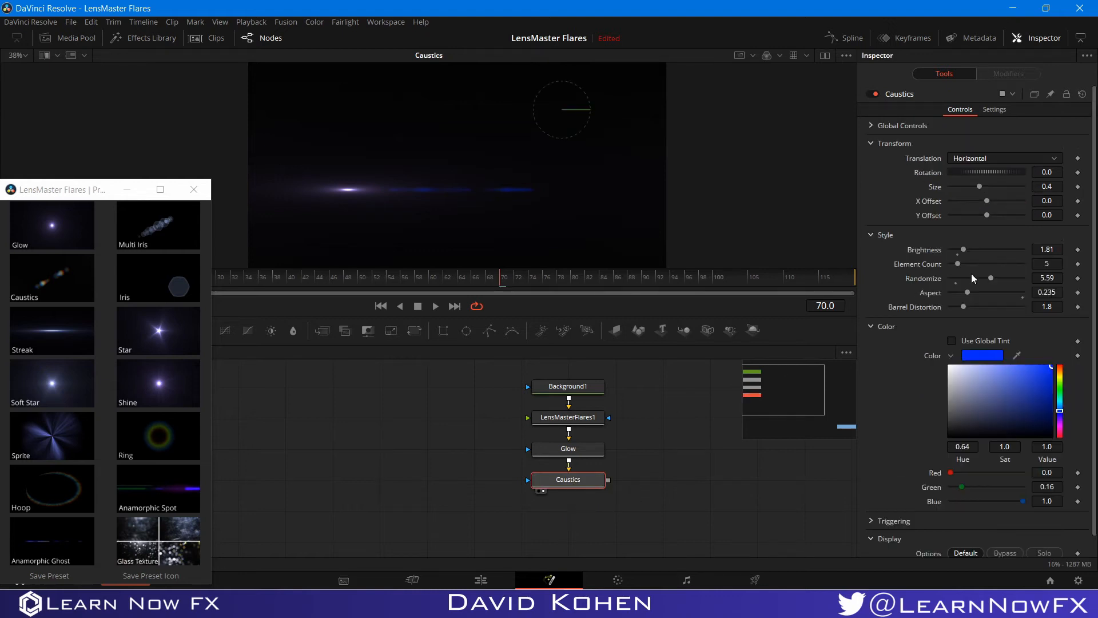
left_click_drag(961, 176, 975, 177)
double_click(929, 173)
scroll(966, 358, "down", 1)
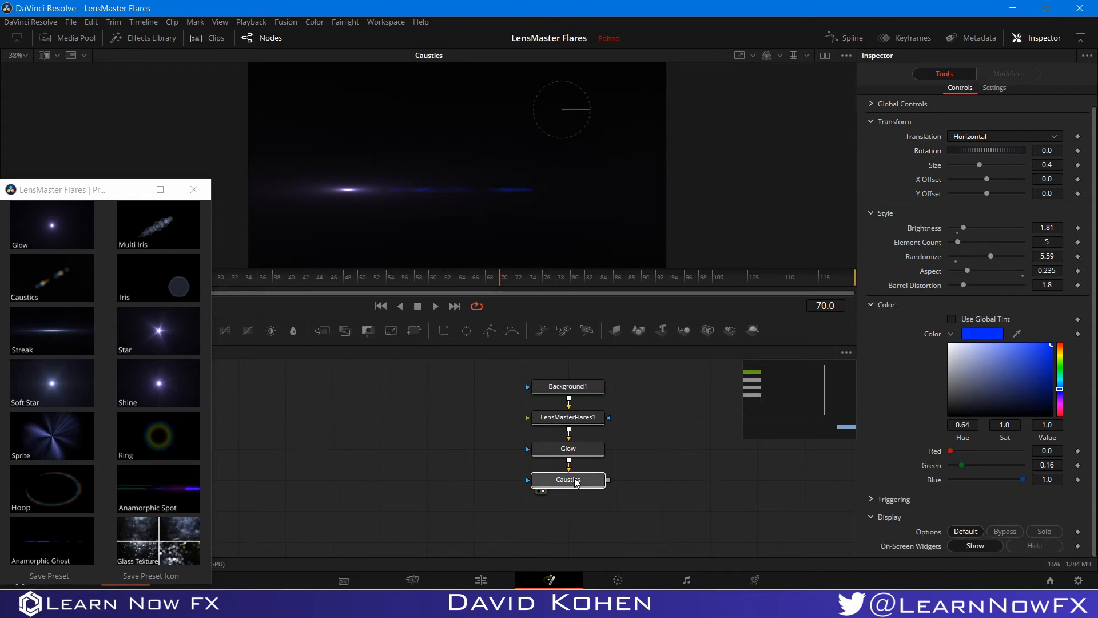
- Delete the Caustics, add an Iris element after the Glow and show it in the viewer
key("Delete")
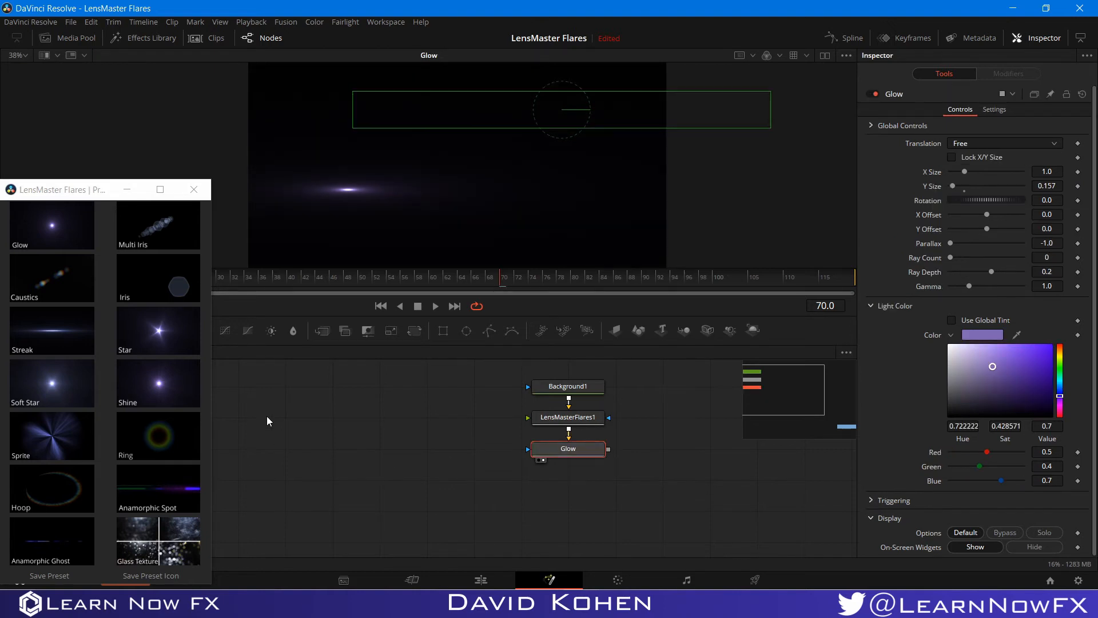
left_click(186, 283)
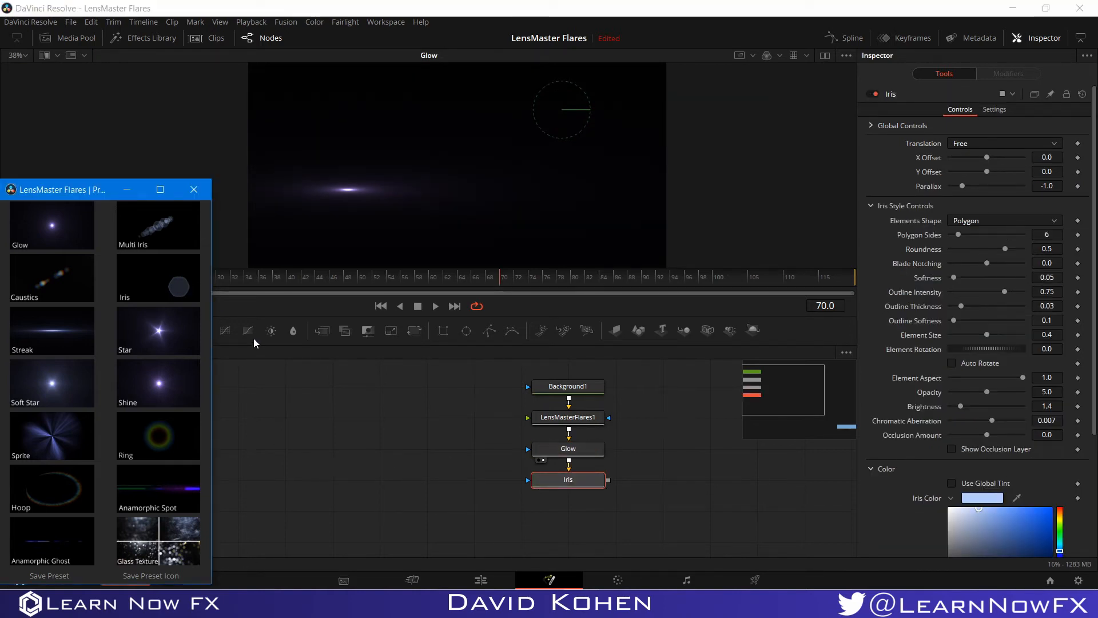
left_click(544, 492)
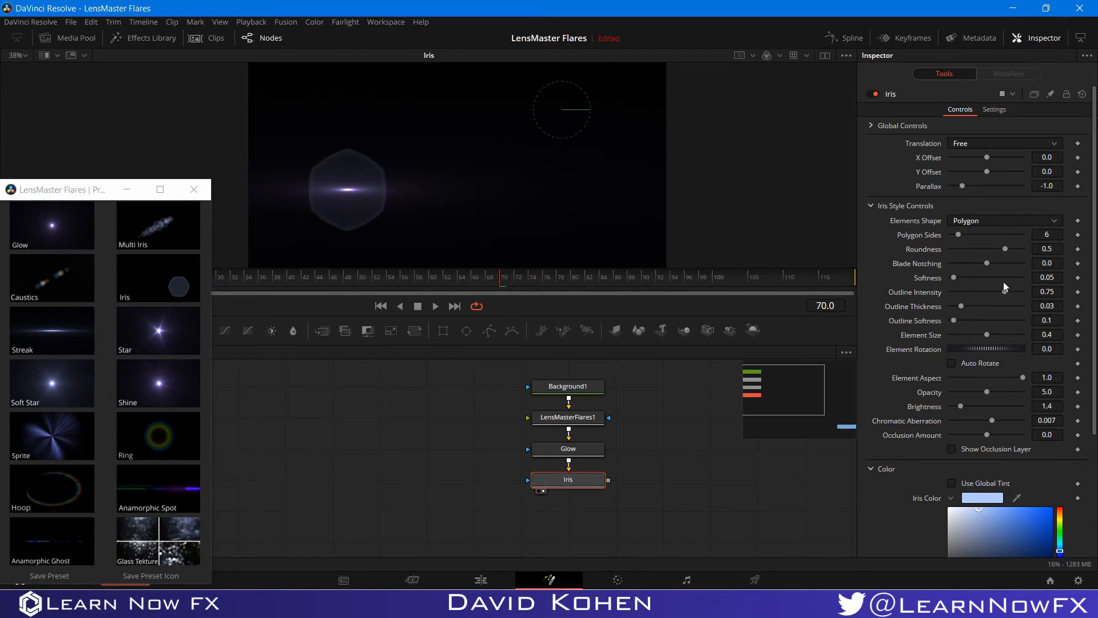
- Set the Iris's Roundness to 0 for sharp polygon corners
left_click(1046, 249)
type("0")
key("Tab")
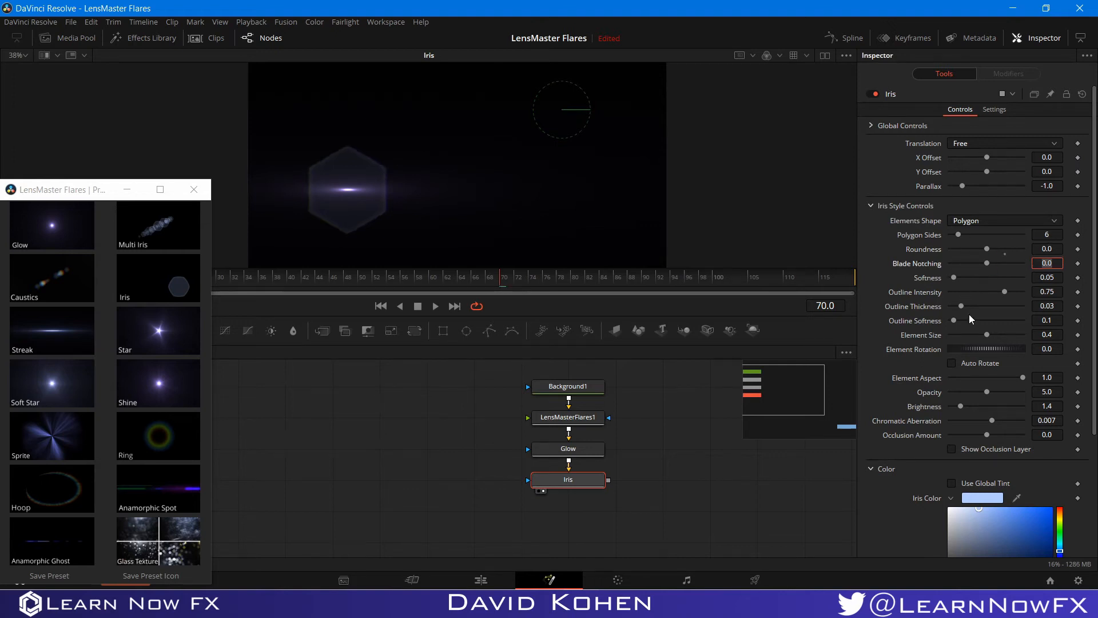
- Set the Iris's Opacity to 3, Brightness to 1 and Chromatic Aberration to 0
left_click(1047, 392)
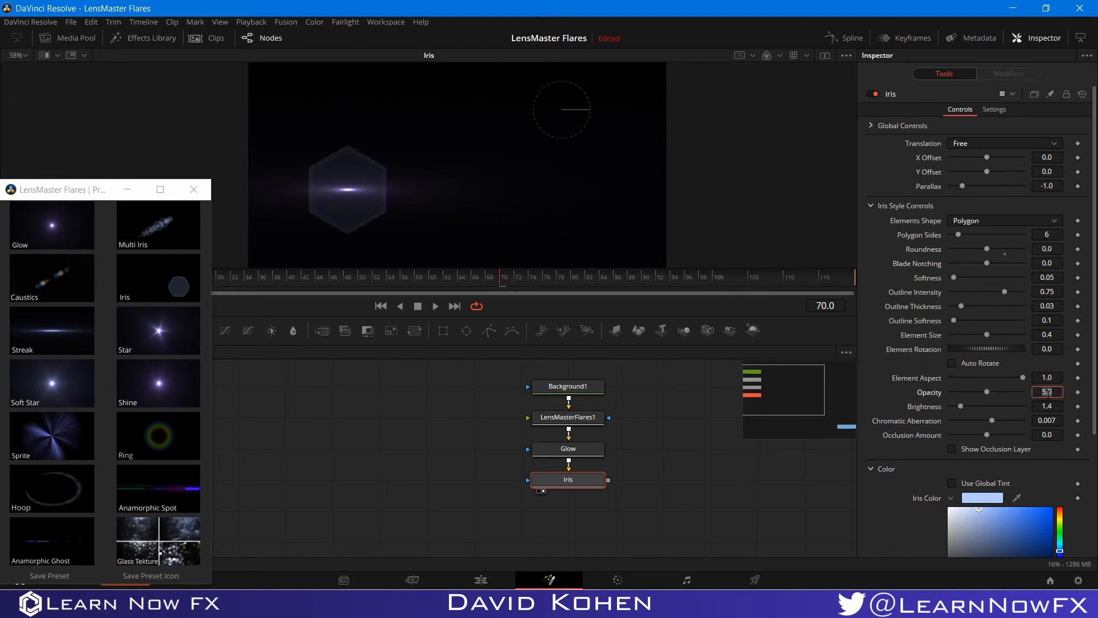
type("3")
key("Tab")
type("1")
key("Tab")
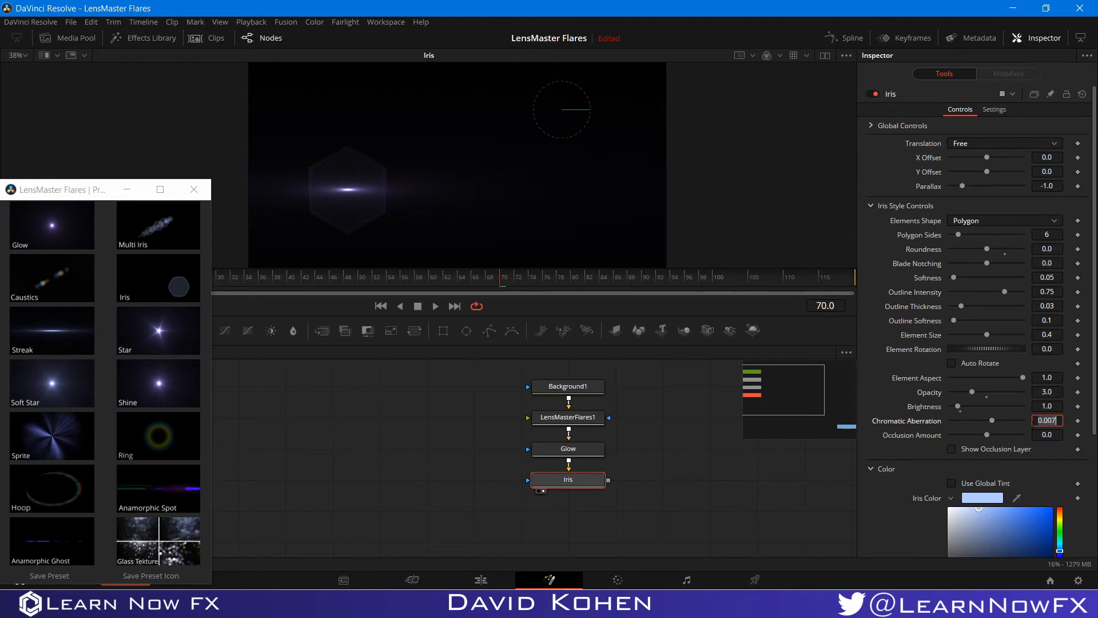
type("0")
key("Tab")
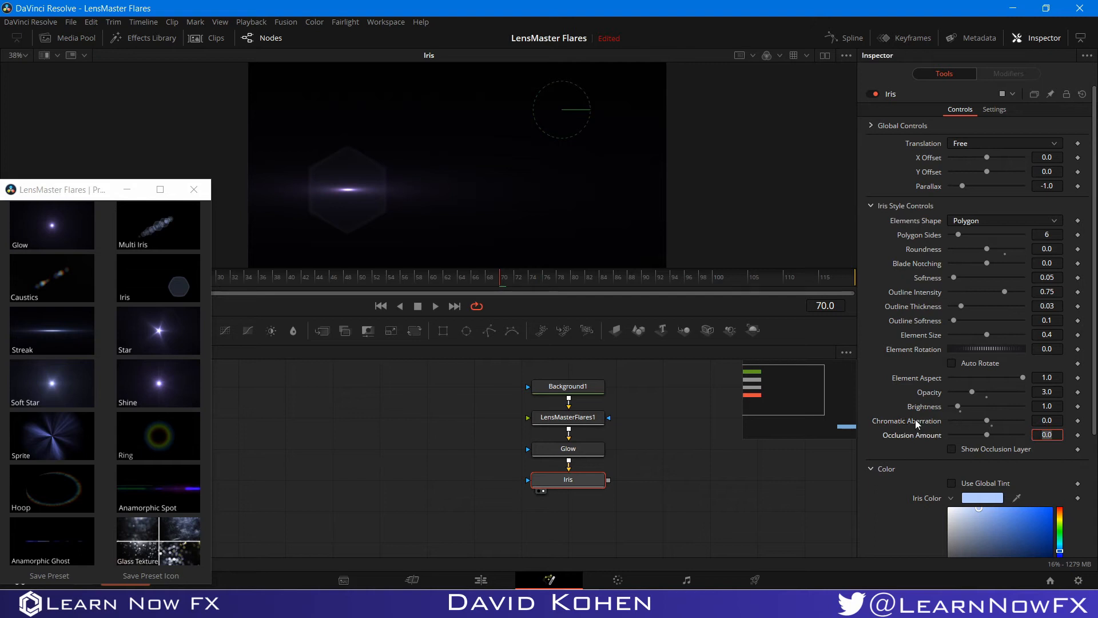
left_click(731, 474)
- Lower the Iris's Outline Intensity to 0 and make its color a fully saturated blue with saturation 1.0 and value 1.0
left_click_drag(1006, 291, 854, 293)
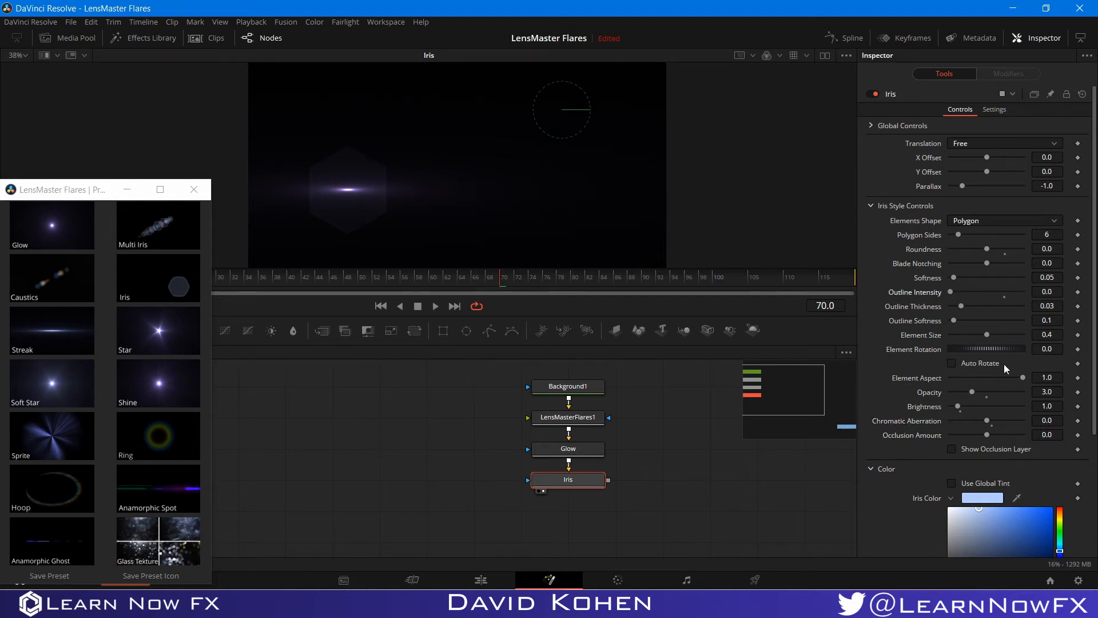
scroll(1007, 369, "down", 3)
left_click(1051, 372)
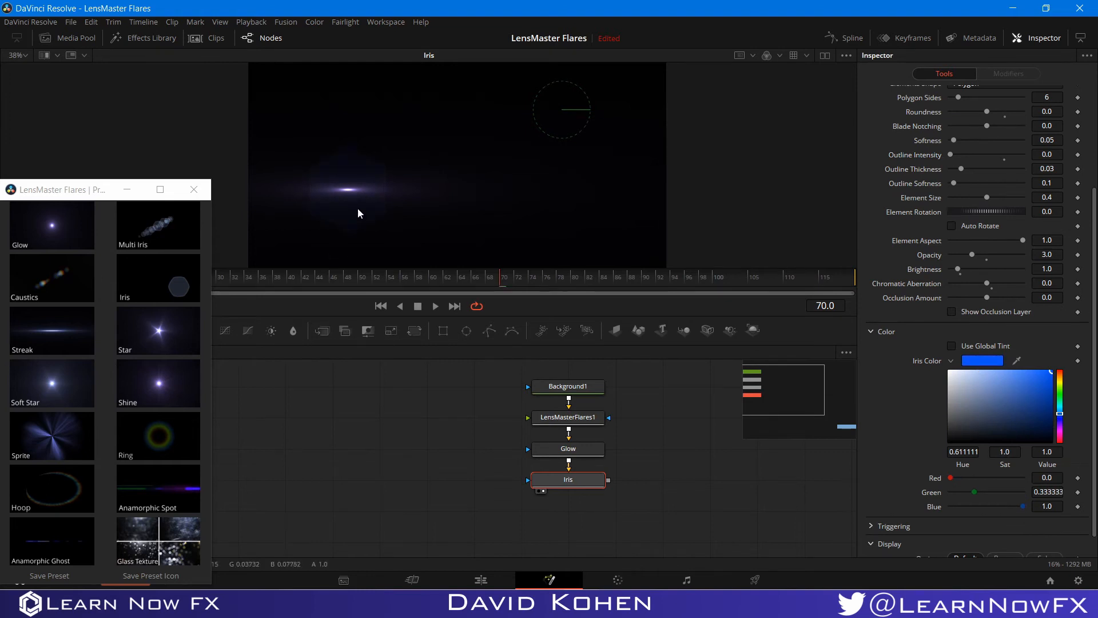
- Set the Iris's Translation to Custom and its Parallax to 1.0
scroll(445, 222, "up", 3)
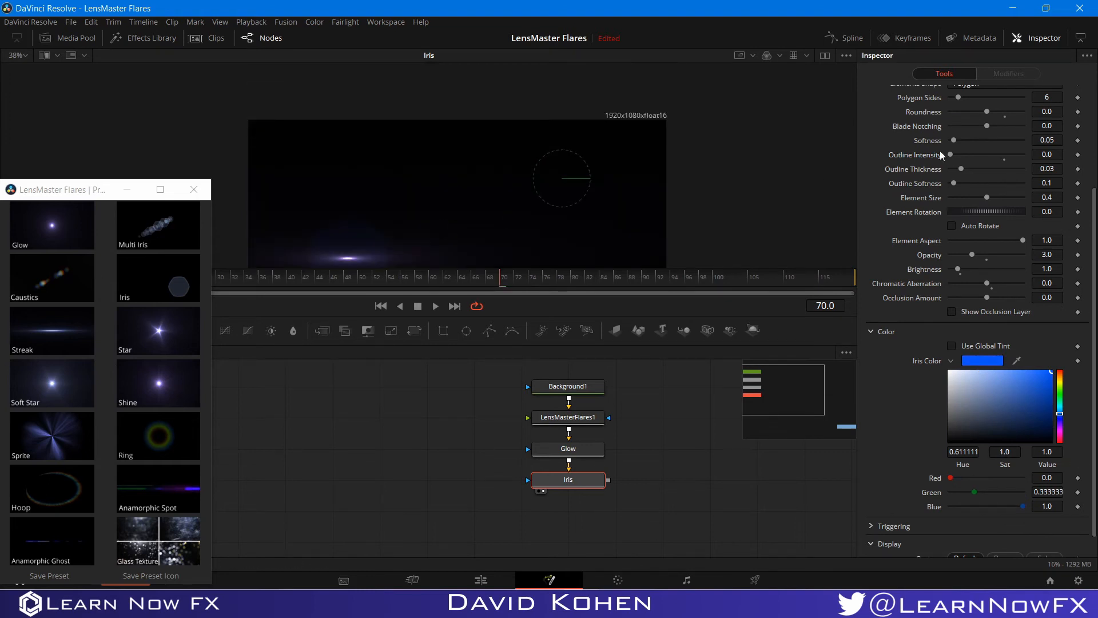
scroll(965, 165, "up", 5)
left_click(966, 143)
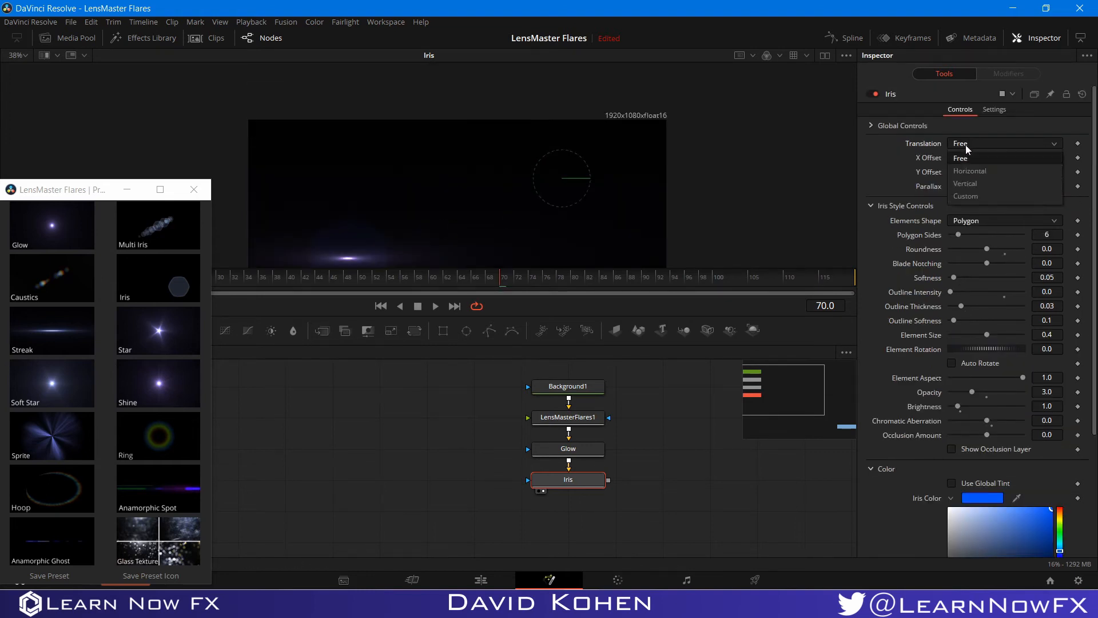
left_click(959, 204)
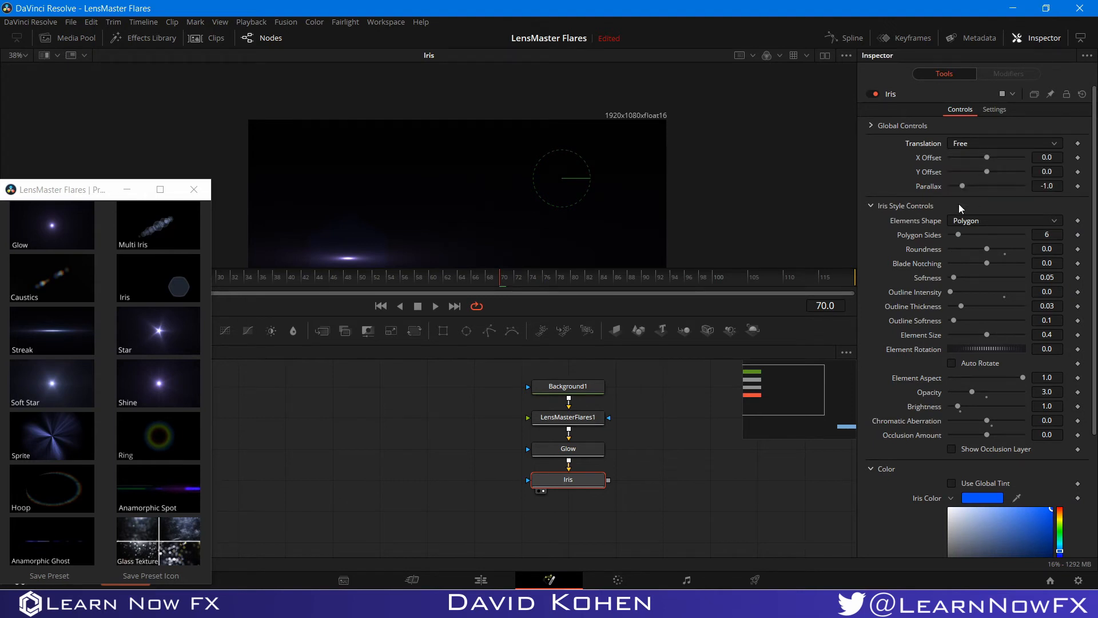
left_click(987, 145)
left_click(973, 197)
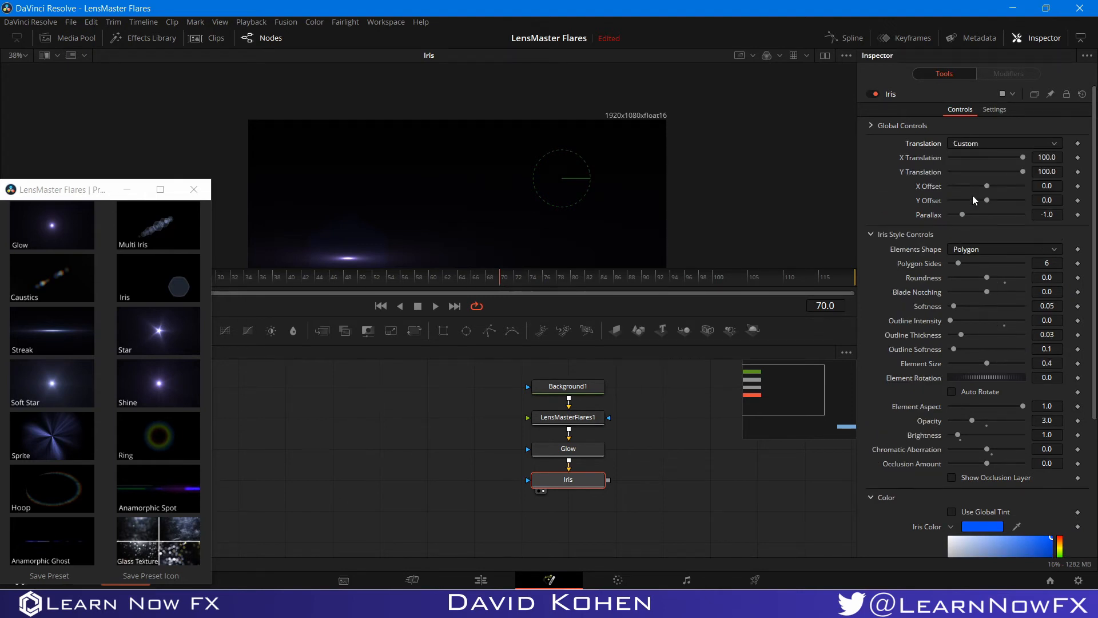
left_click_drag(963, 214, 1060, 228)
- Move the flare's global light position just past the frame's center, to about X 0.61, Y 0.51
scroll(498, 190, "down", 2)
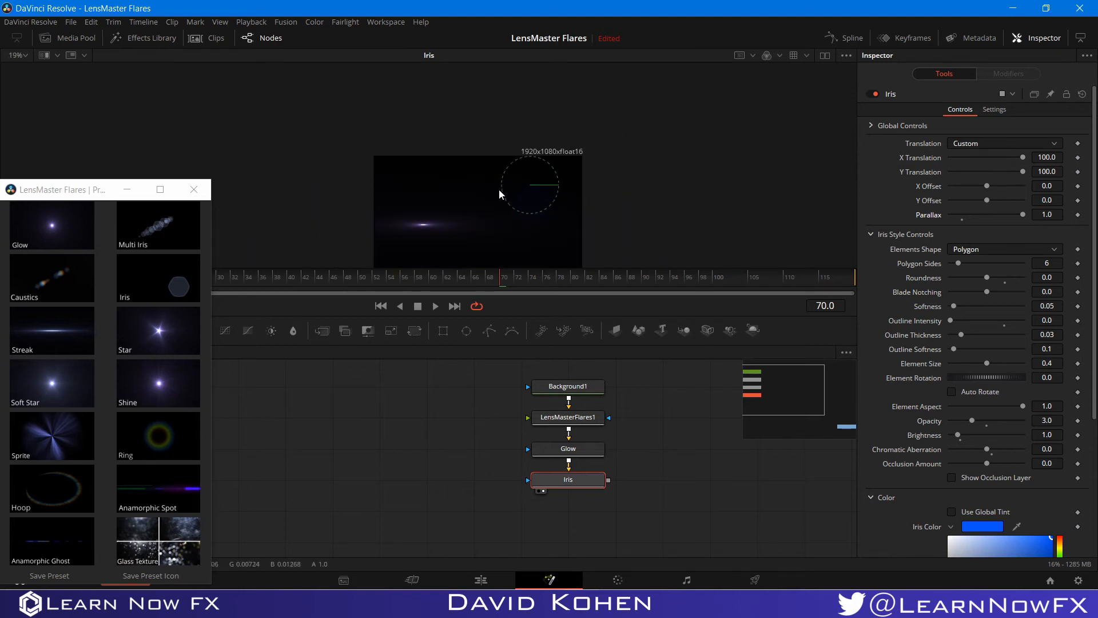
left_click(568, 449)
left_click(568, 417)
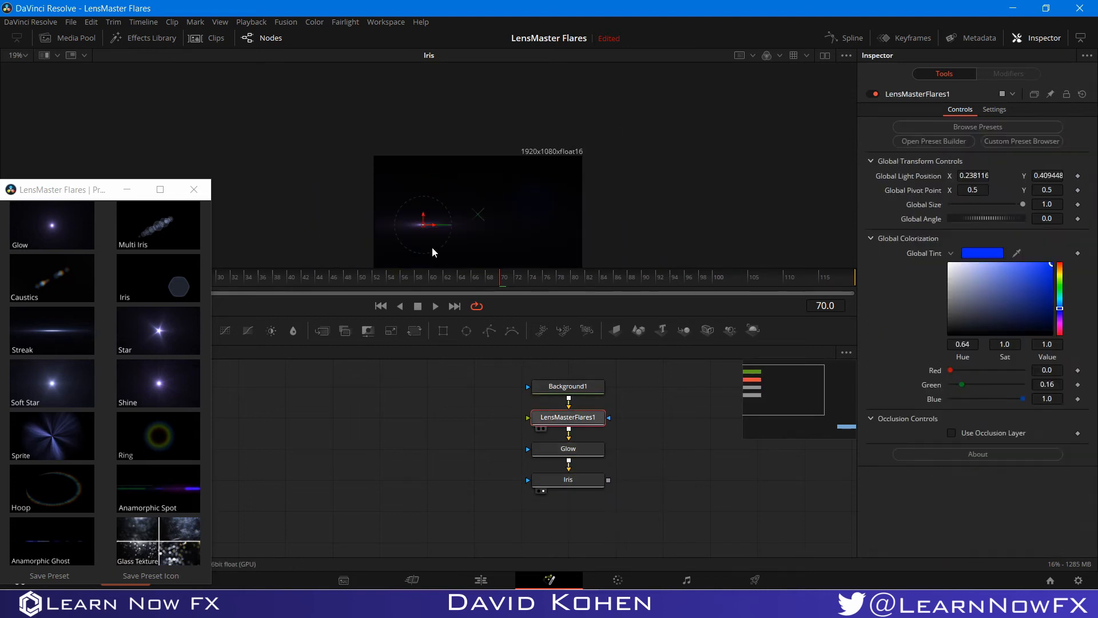
left_click_drag(424, 224, 504, 214)
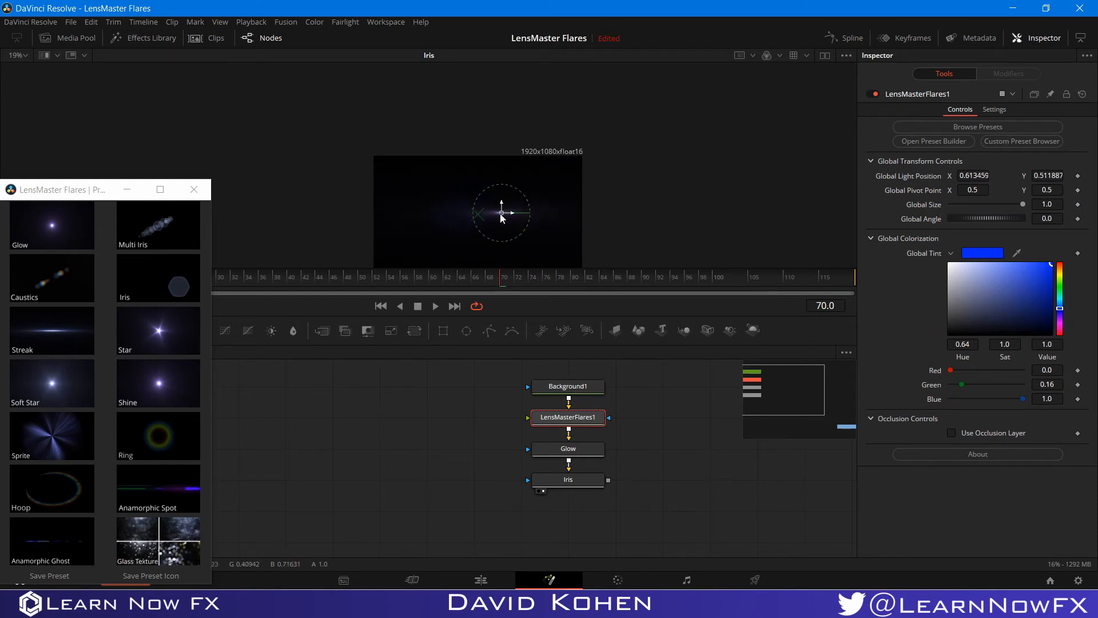
scroll(451, 226, "up", 2)
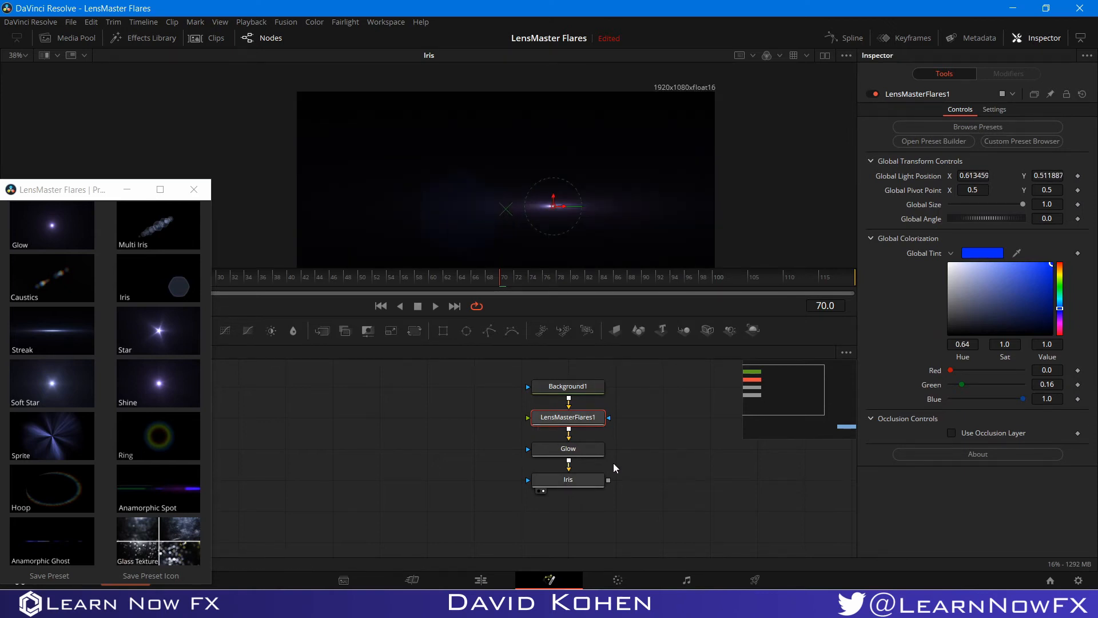
- Raise the Iris's Brightness to about 3.62 and move the flare's global light position to about X 0.71, Y 0.46
left_click(595, 479)
left_click_drag(962, 434, 979, 440)
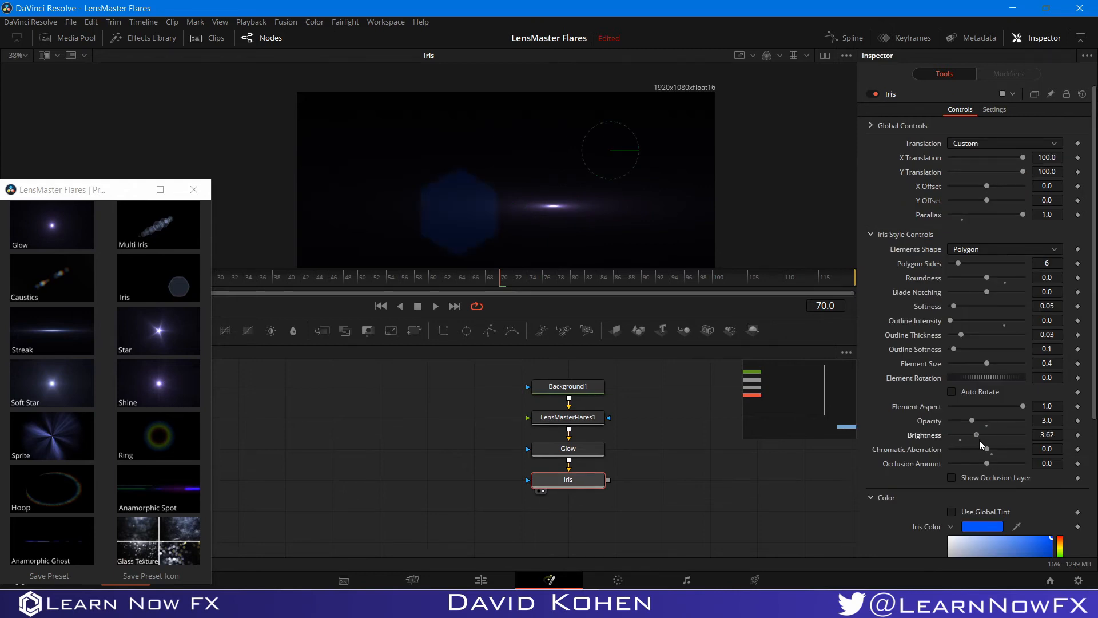
scroll(574, 208, "down", 2)
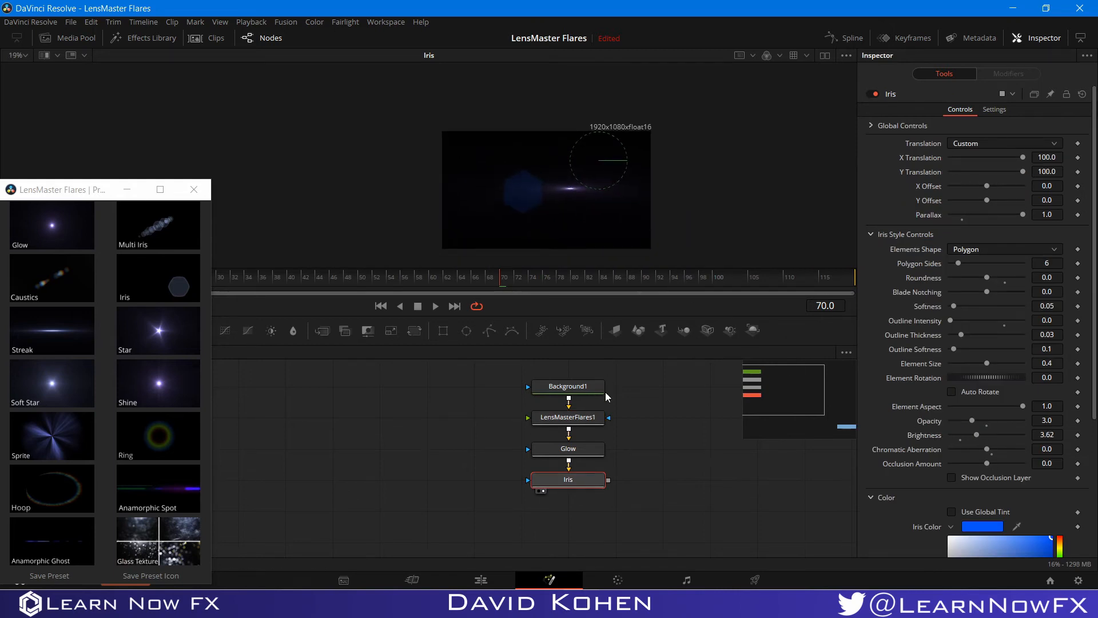
left_click(577, 420)
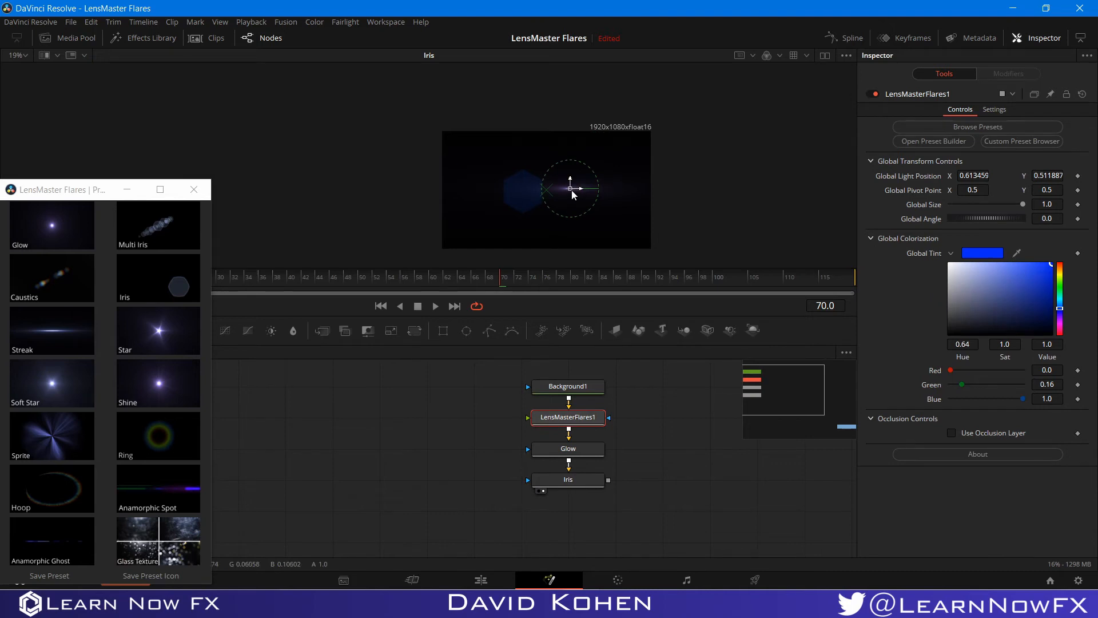
left_click_drag(575, 166, 594, 197)
scroll(536, 193, "up", 2)
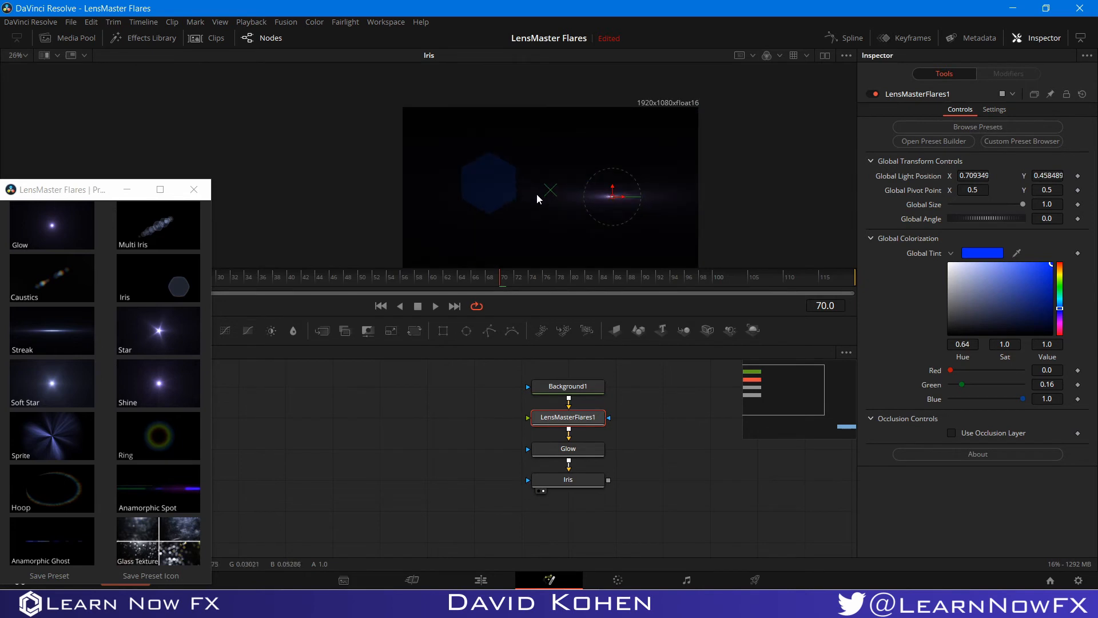
- Set the Iris's Y Translation to 20
left_click(581, 478)
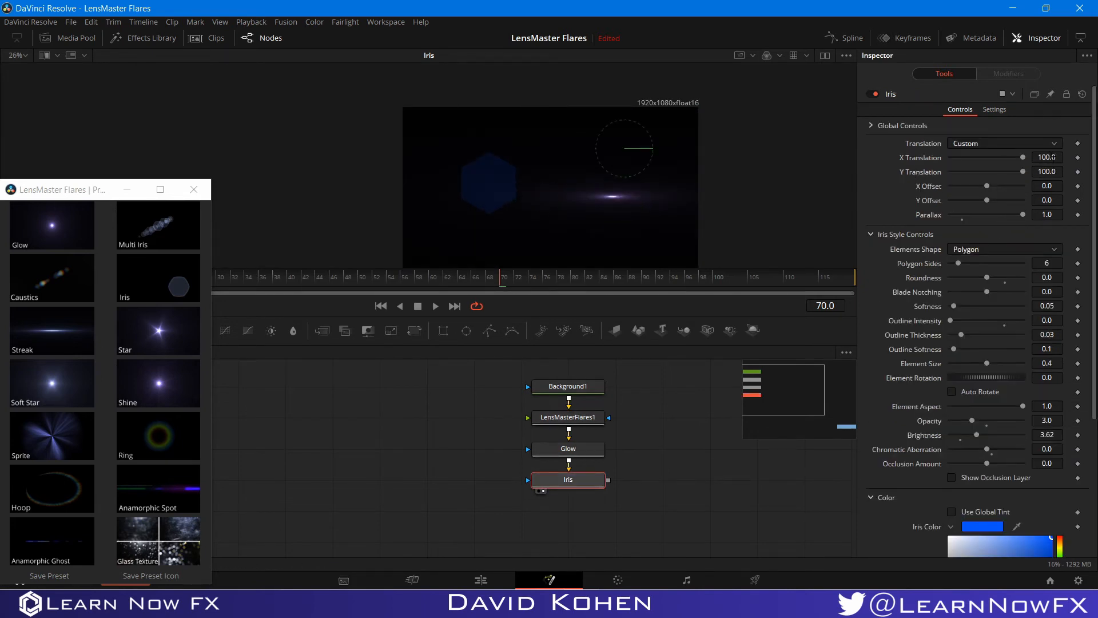
left_click(1054, 170)
key("BackSpace")
key("BackSpace")
key("BackSpace")
key("BackSpace")
key("BackSpace")
type("20")
key("Return")
left_click(671, 426)
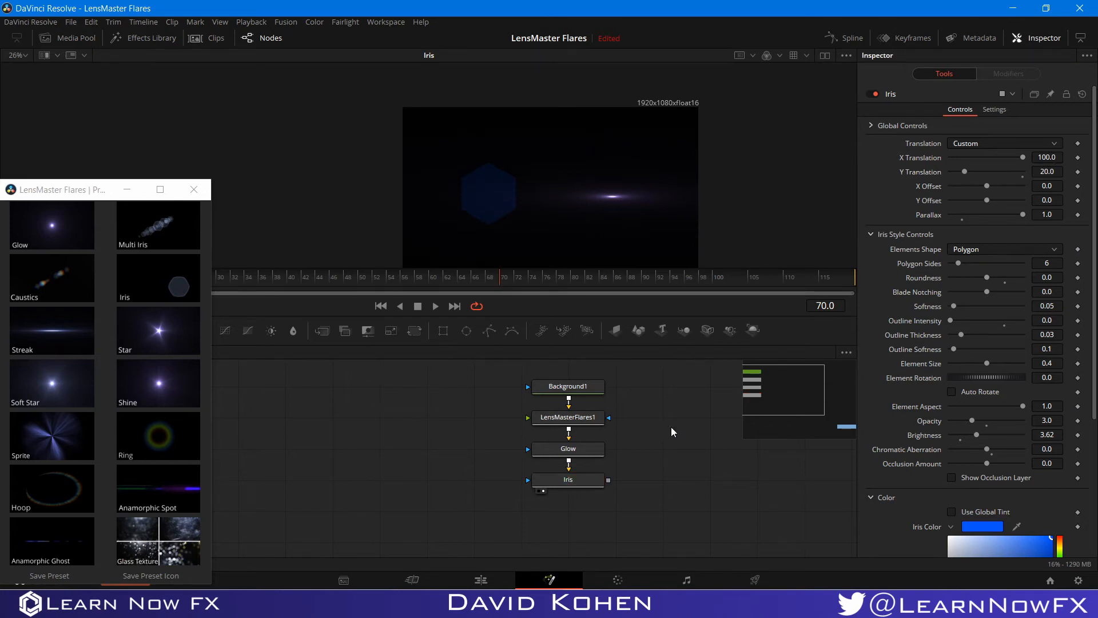
- Set the Iris's X Translation to 50
left_click(1058, 158)
key("BackSpace")
key("BackSpace")
key("BackSpace")
key("BackSpace")
key("BackSpace")
type("50")
key("Return")
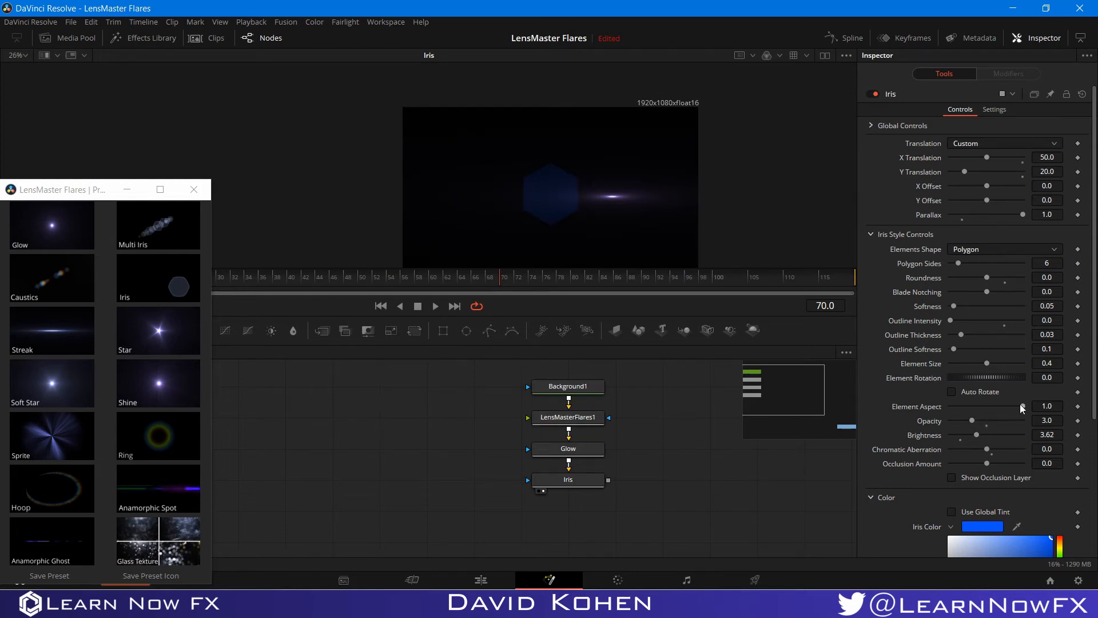
- Flatten the Iris by setting its Element Aspect to 0.235
left_click_drag(1021, 405, 973, 411)
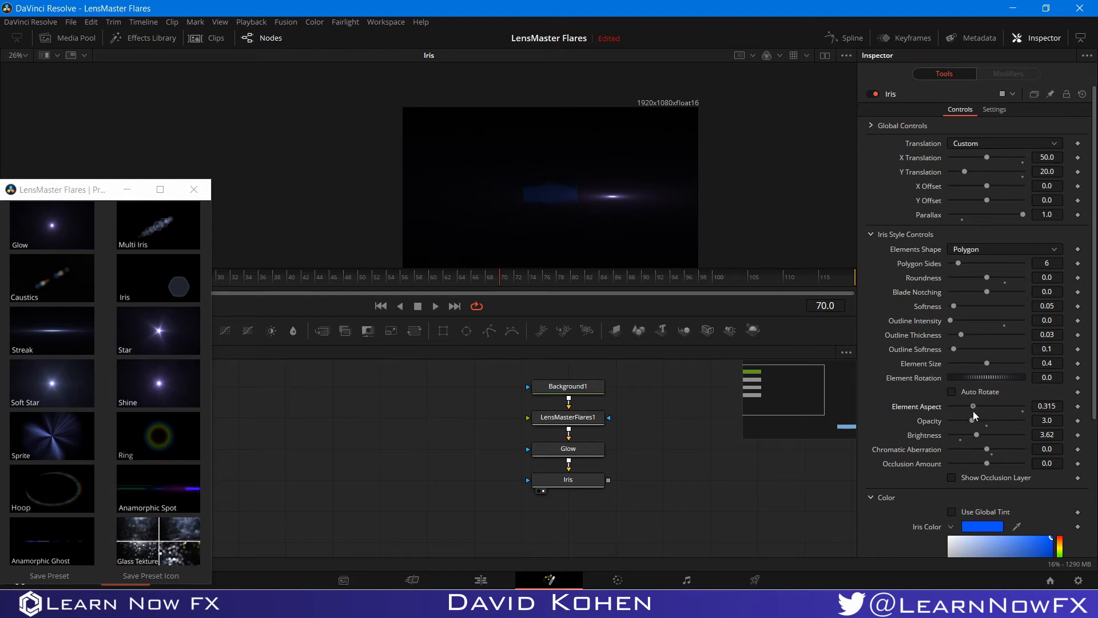
double_click(1048, 406)
key("BackSpace")
type(".235")
key("Return")
- Set the Iris's Softness to 0.3
double_click(1047, 306)
key("BackSpace")
type(".3")
key("Return")
- Move the flare's global light position up and inward to about X 0.60, Y 0.63
left_click(584, 419)
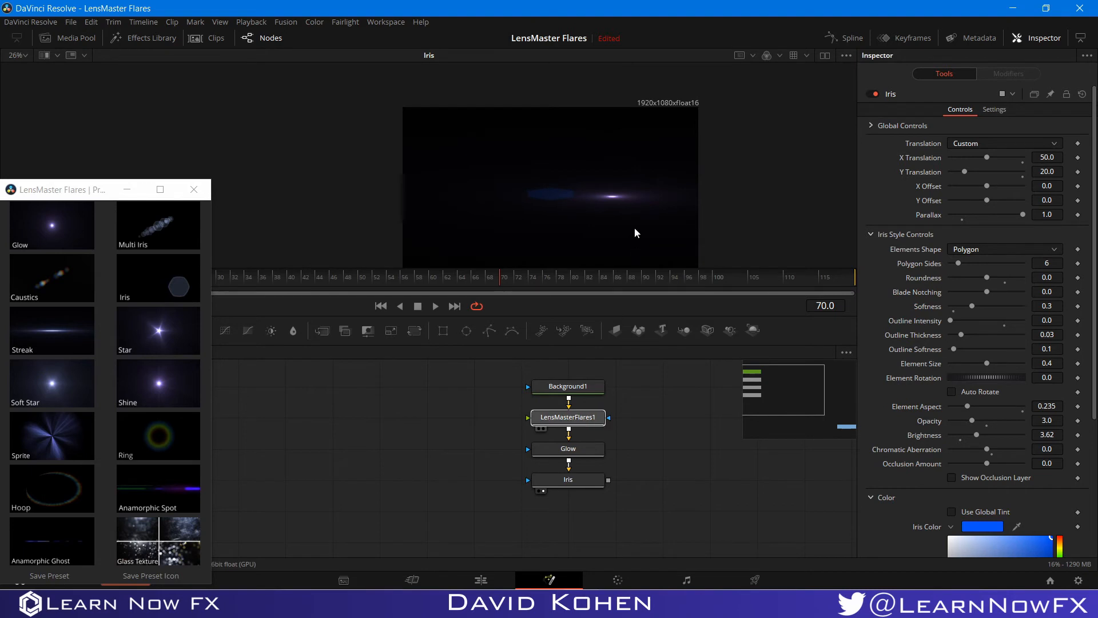
left_click_drag(661, 181, 581, 168)
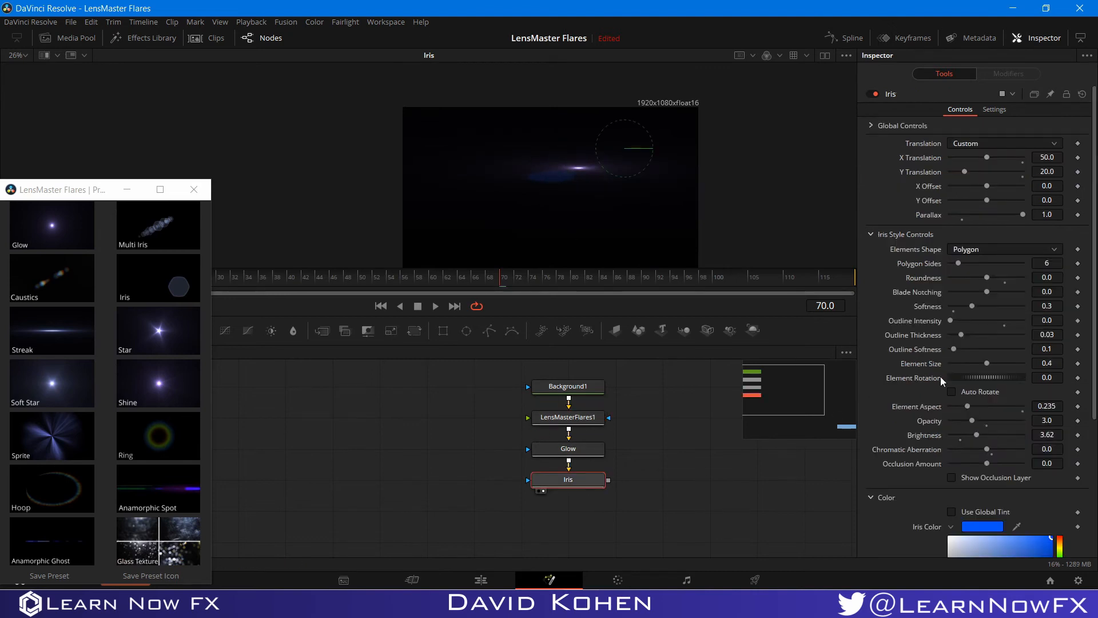
- Adjust the Iris's Roundness to about -0.87, Blade Notching to about -0.06 and Softness to about 0.74
scroll(911, 369, "down", 5)
scroll(910, 368, "up", 5)
left_click_drag(986, 276, 1004, 307)
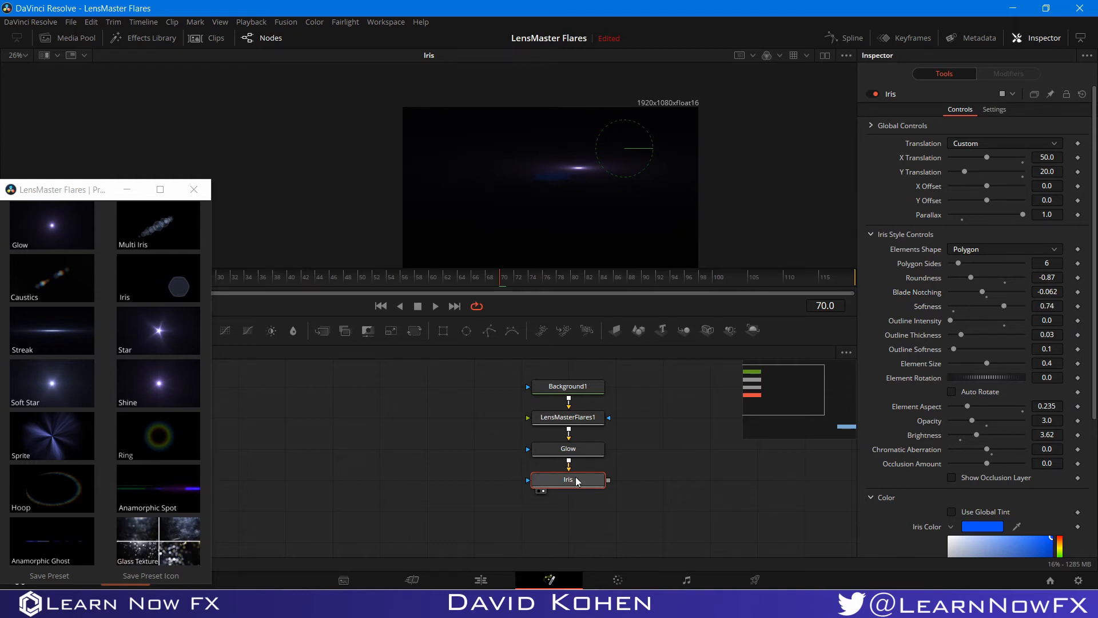
- Replace the Iris after the Glow with a Streak element and show it in the viewer
key("Delete")
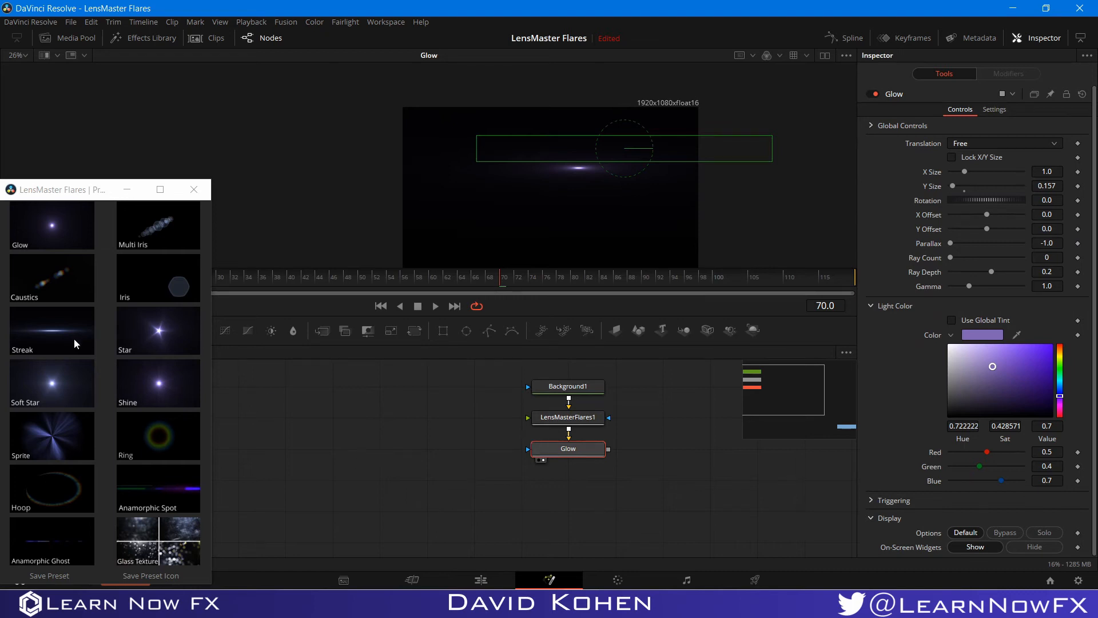
mouse_move(74, 343)
left_mouse_down()
mouse_move(400, 453)
mouse_move(501, 461)
mouse_move(540, 486)
left_mouse_up()
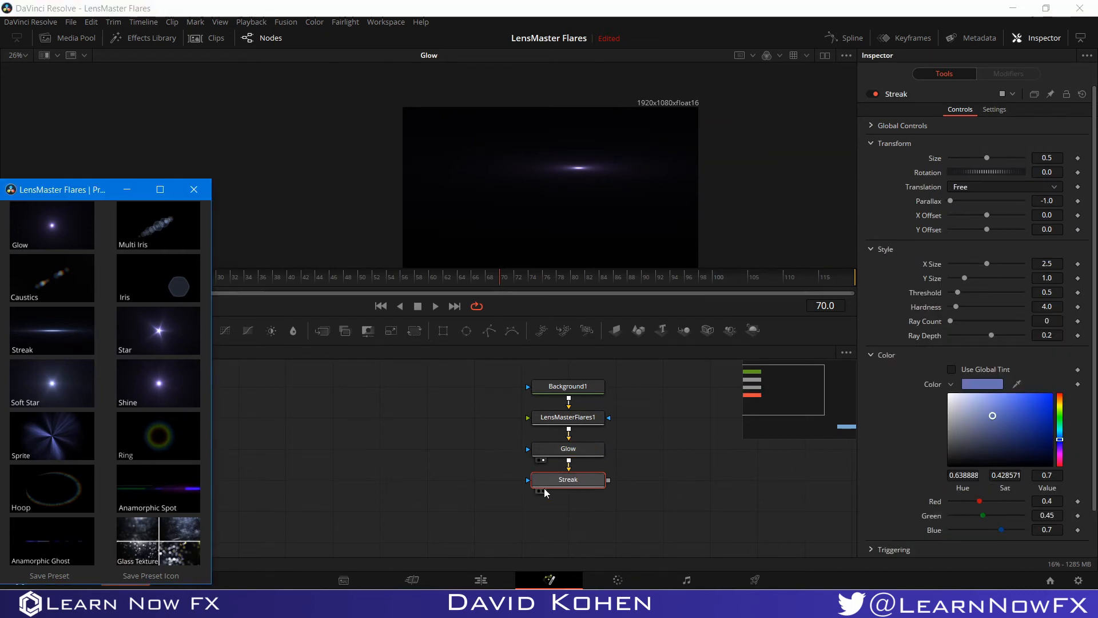
left_click(543, 491)
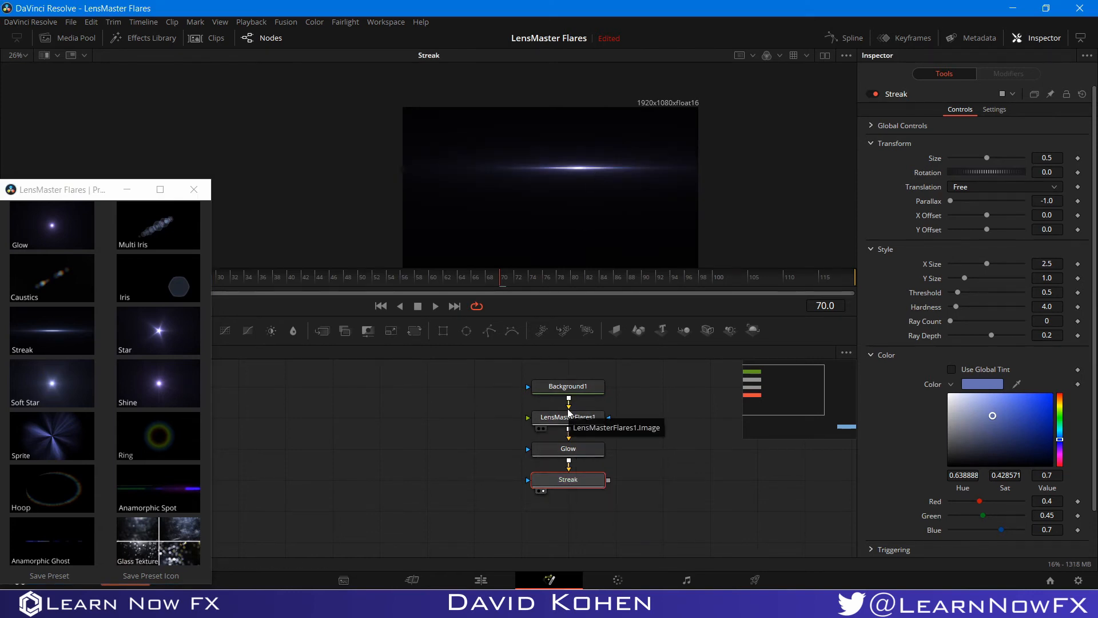
- Delete the Glow and move the flare's global light position to about X 0.57, Y 0.40
left_click(579, 450)
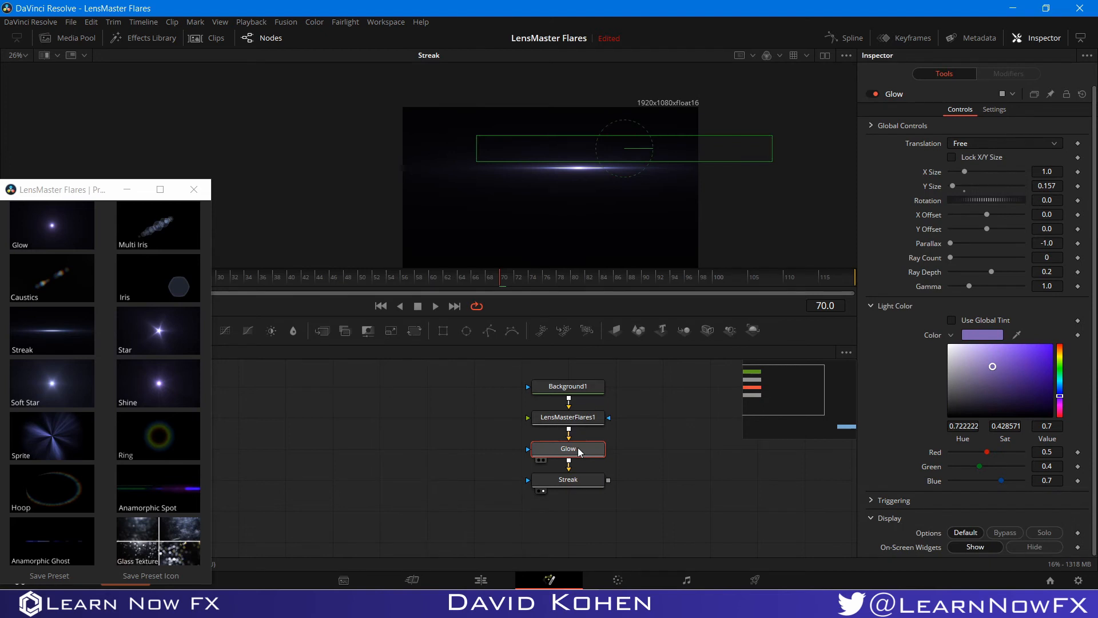
key("Delete")
left_click(571, 418)
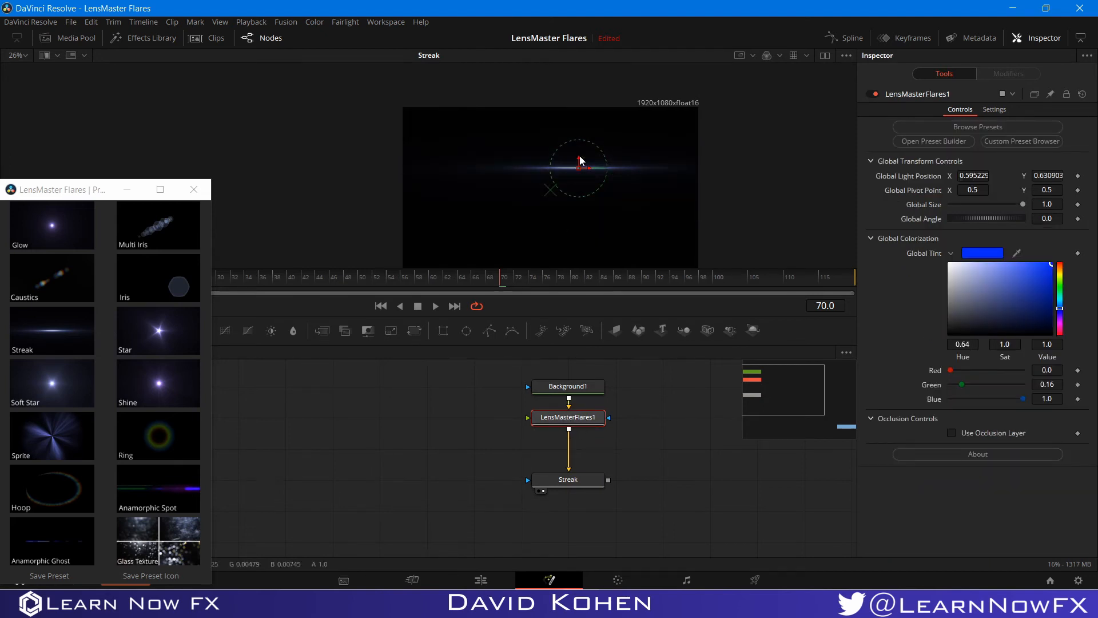
mouse_move(578, 168)
left_mouse_down()
mouse_move(488, 224)
mouse_move(620, 150)
mouse_move(576, 246)
mouse_move(574, 197)
mouse_move(544, 245)
mouse_move(571, 206)
left_mouse_up()
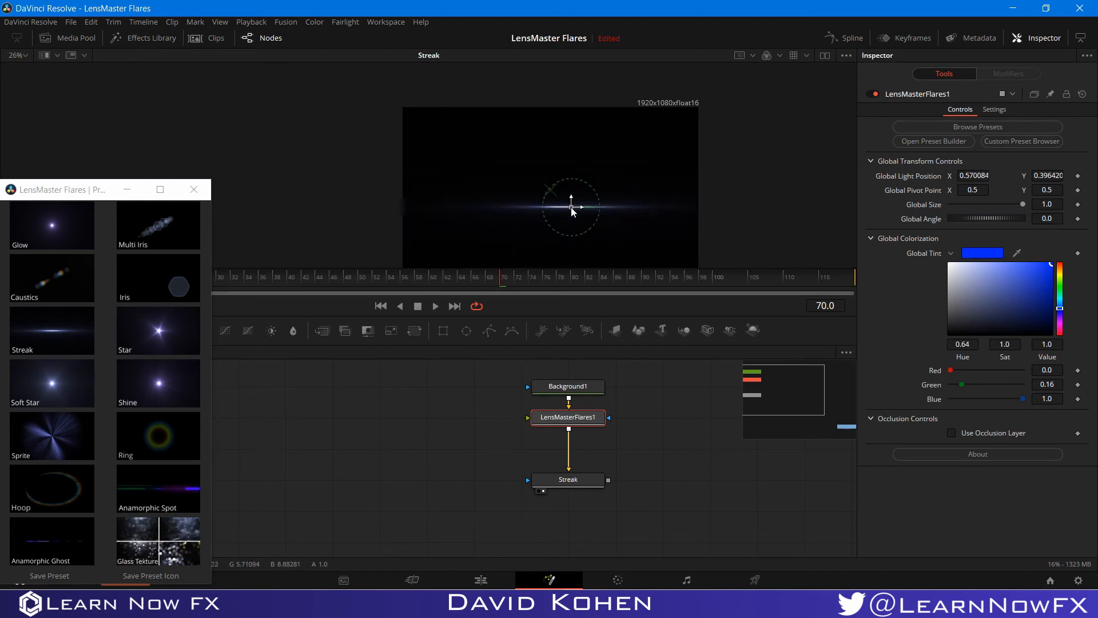
- Try the Streak's Hardness at 11.35, reset it to 4.0 and set its Threshold to about 0.57
left_click(577, 480)
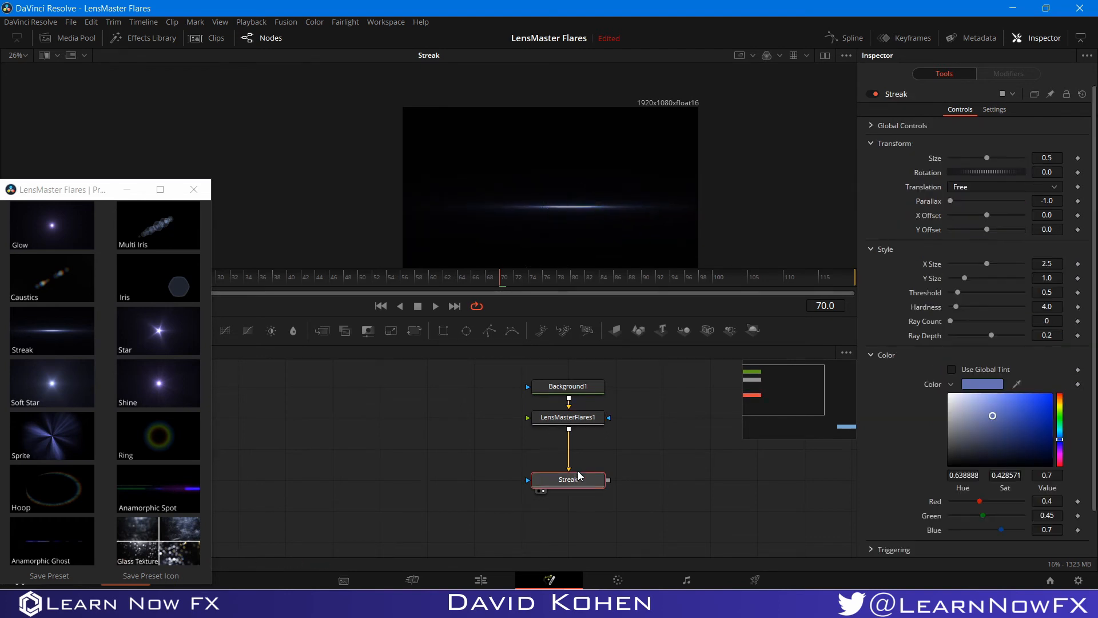
left_click(960, 307)
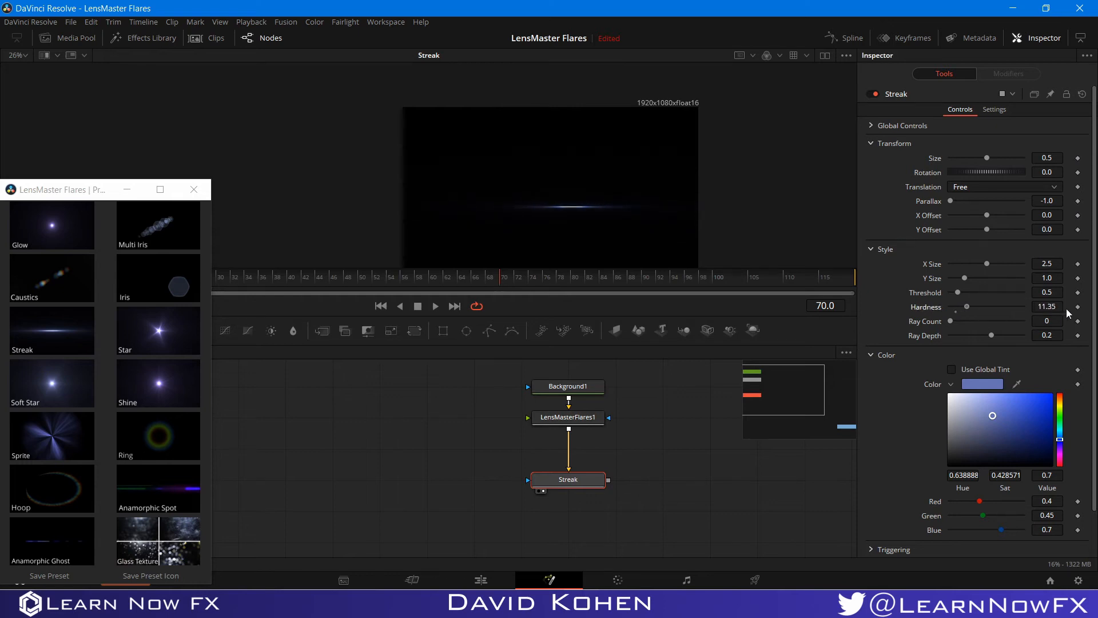
left_click(956, 312)
mouse_move(957, 293)
left_mouse_down()
mouse_move(994, 300)
mouse_move(982, 300)
left_mouse_up()
left_click_drag(977, 300, 969, 298)
key("ctrl+f")
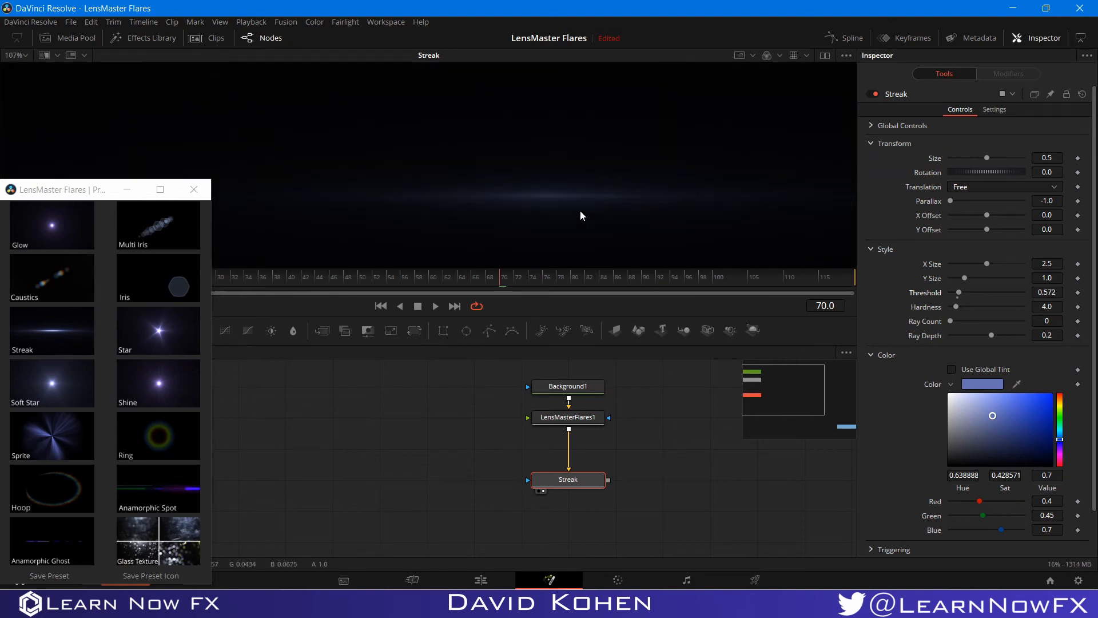
scroll(557, 198, "down", 2)
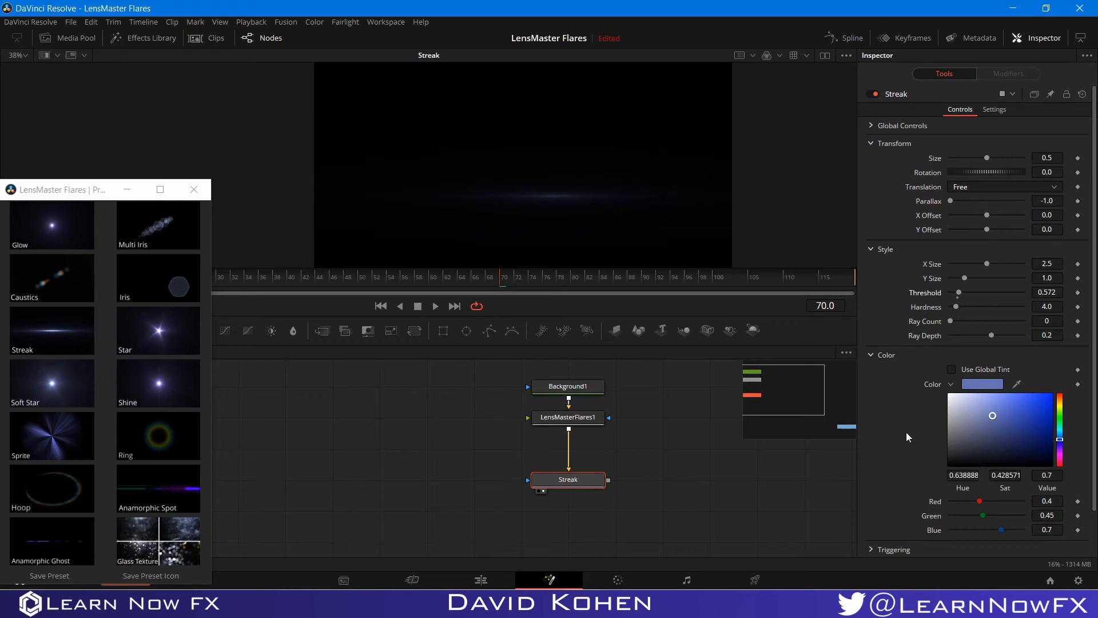
scroll(923, 421, "down", 2)
scroll(925, 404, "up", 2)
- Replace the Streak with a Star element after LensMasterFlares1 and show it in the viewer
left_click(558, 421)
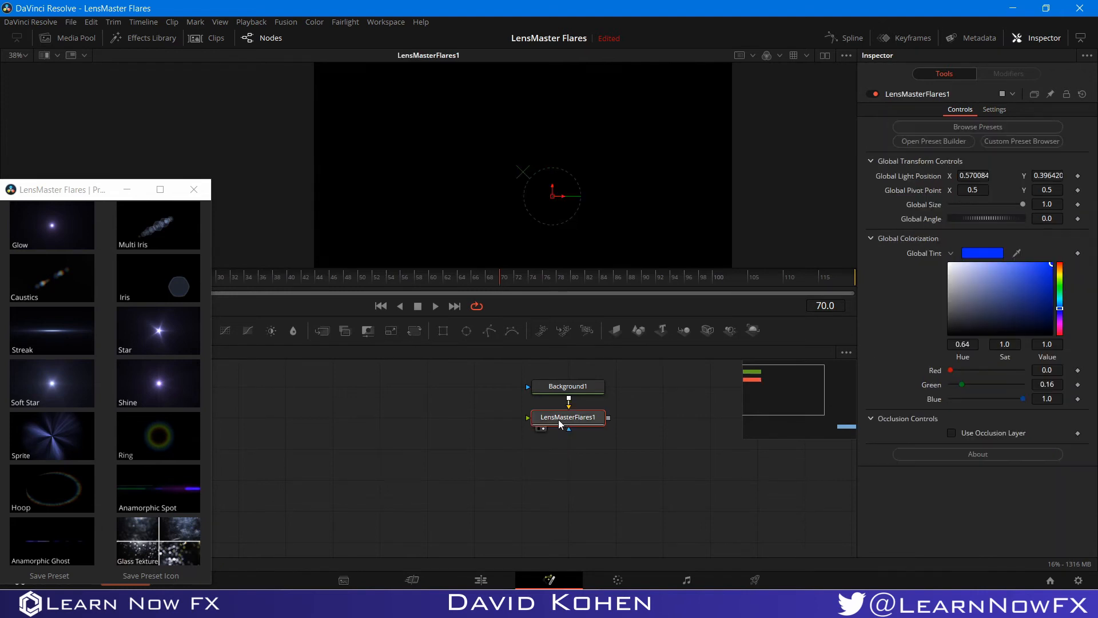
left_click(173, 331)
left_click(171, 333)
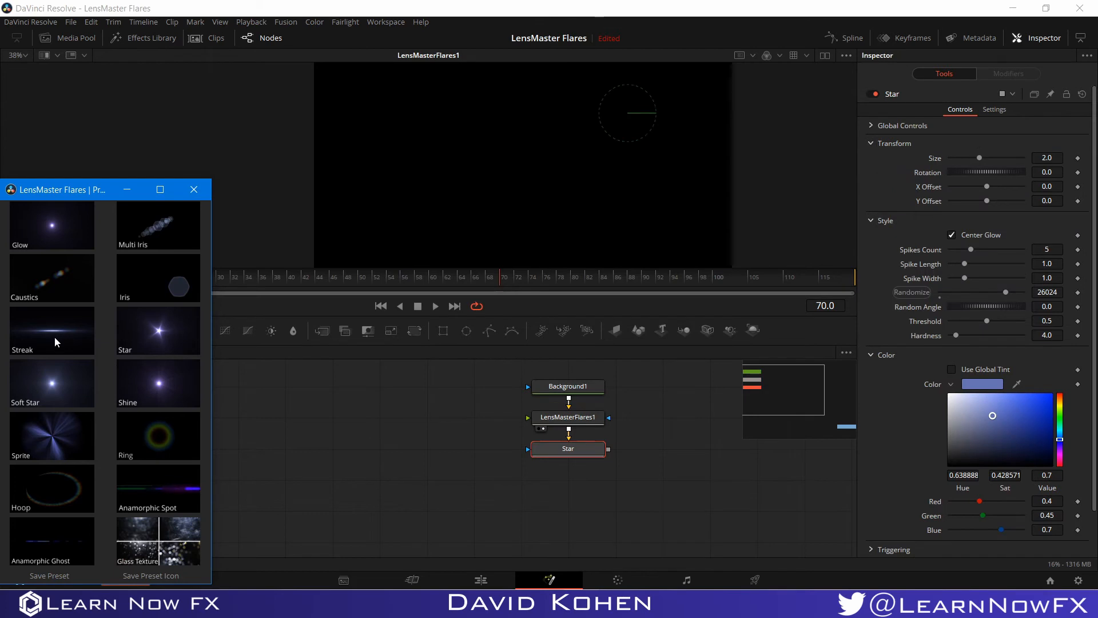
left_click(542, 460)
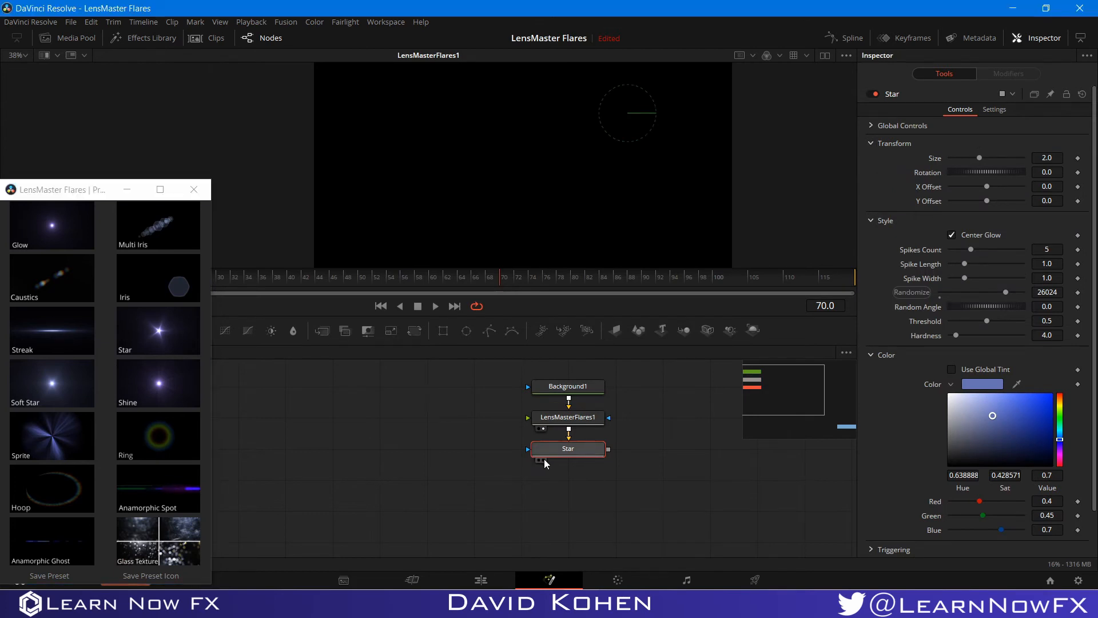
- Turn the Star's Center Glow off to compare the look, and turn it back on
left_click(952, 235)
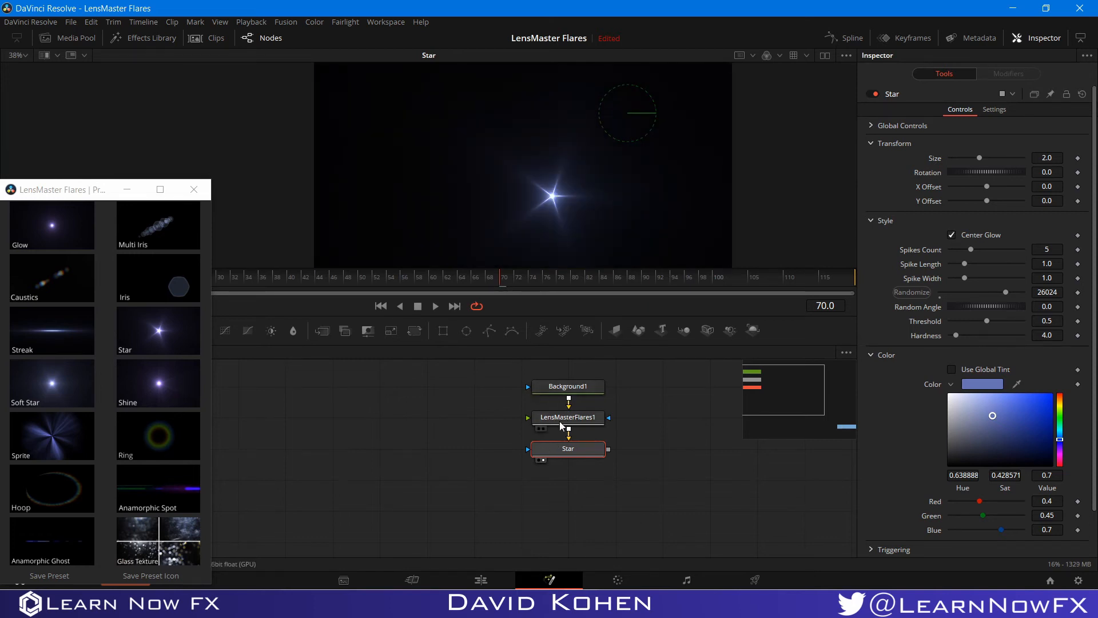
left_click(952, 236)
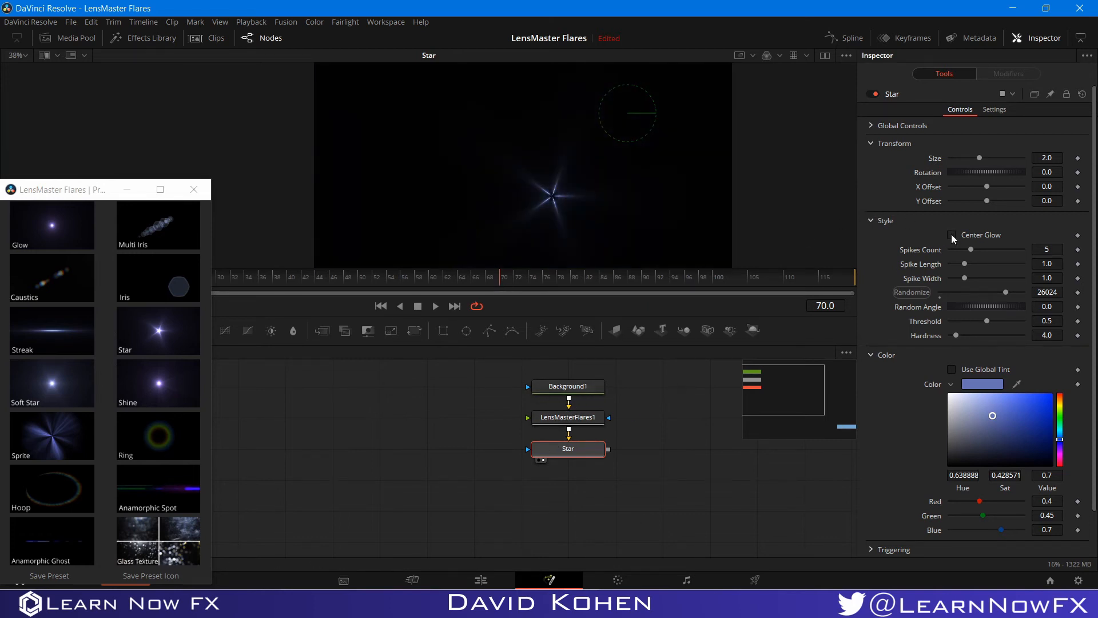
left_click(951, 235)
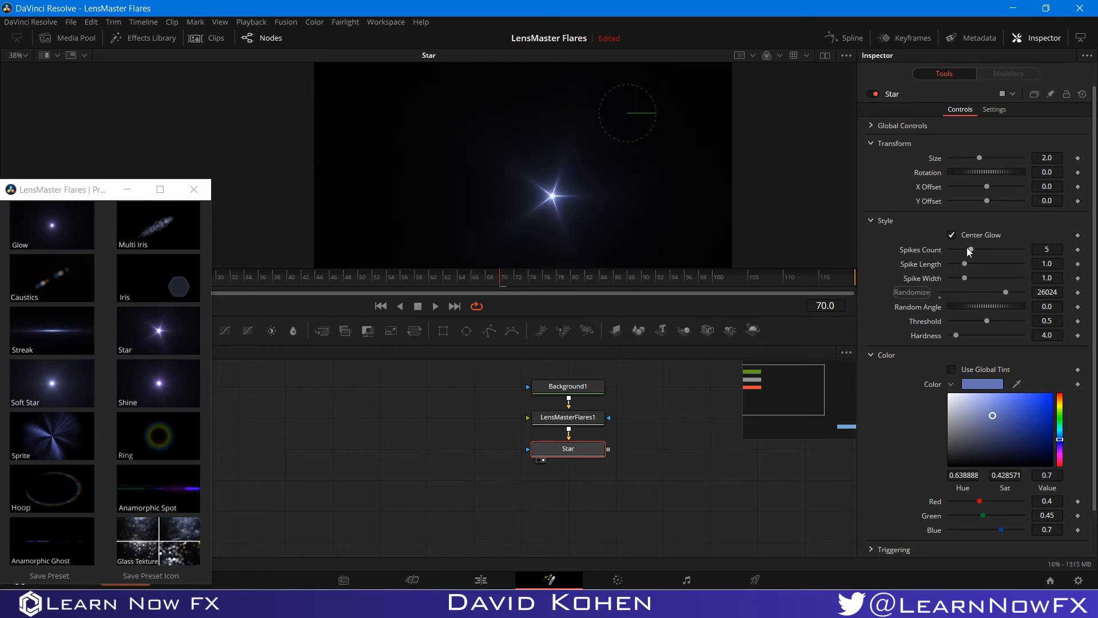
- Set the Star's Spikes Count to 4, try its Spike Width at 3.031 and reset the width to 1.0
left_click_drag(968, 251, 1003, 289)
right_click(1003, 289)
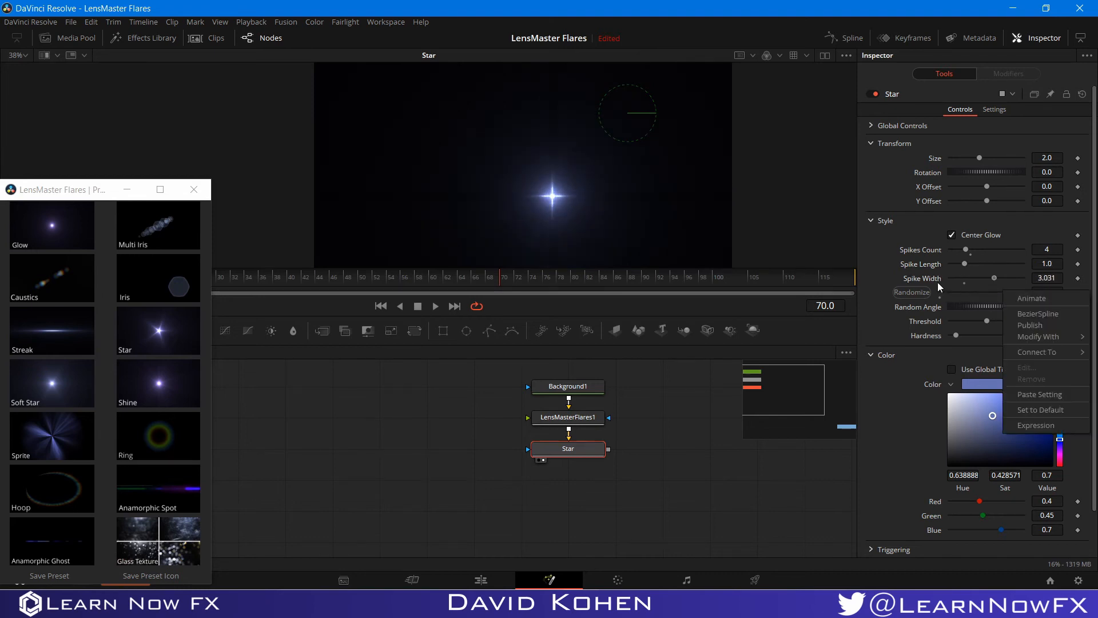
left_click(962, 284)
left_click(965, 284)
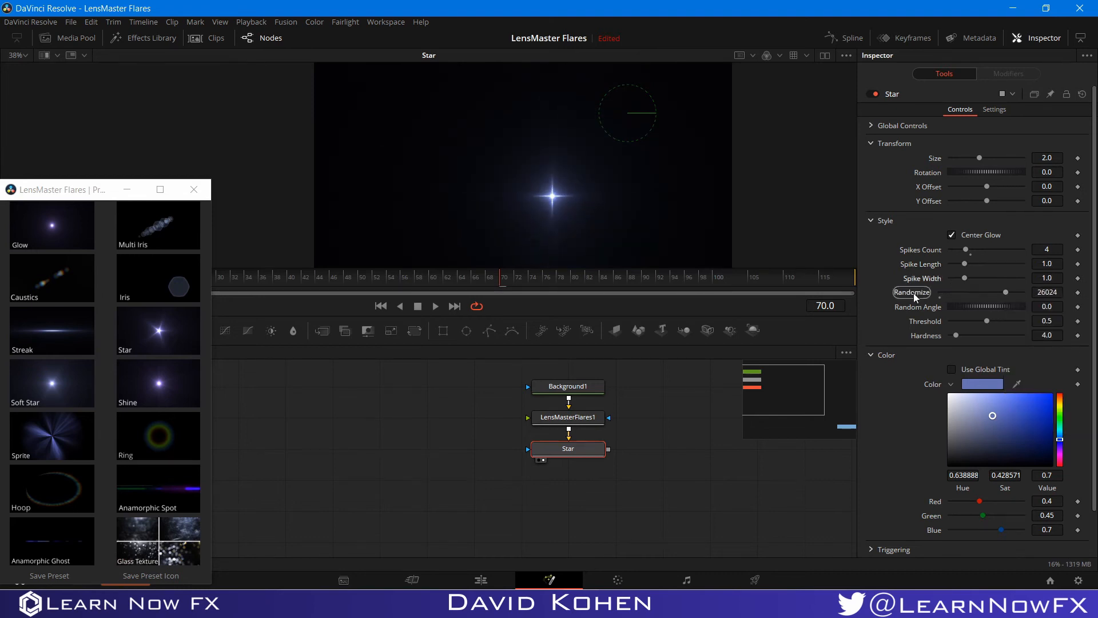
- Set the Star's Random Angle to 41.7 and randomize its spike arrangement
left_click_drag(956, 307, 967, 308)
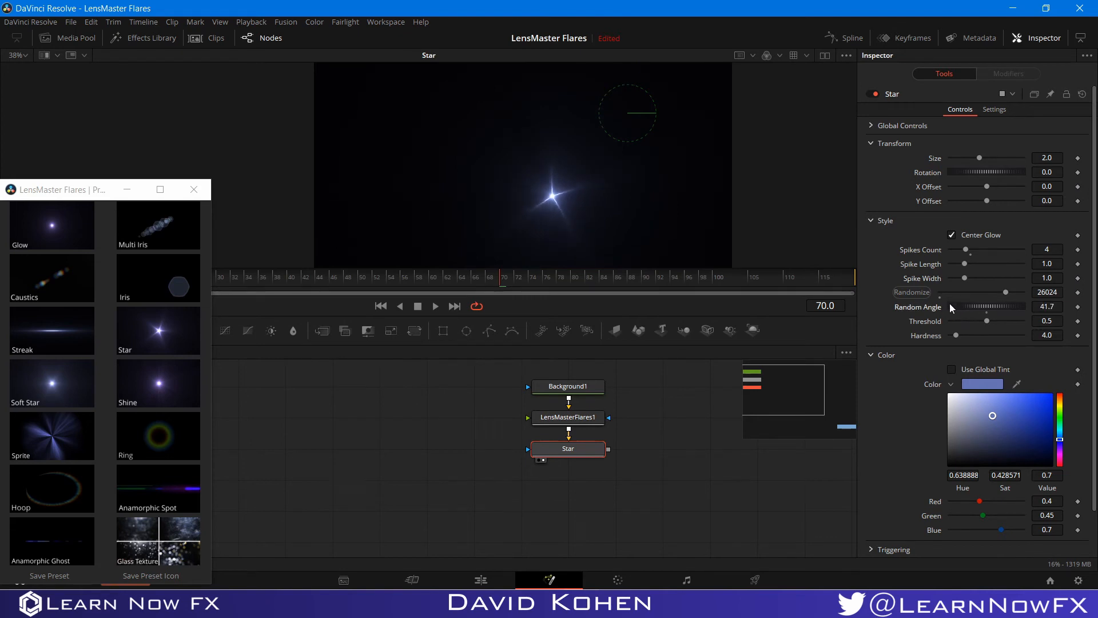
left_click(912, 292)
left_click(912, 292)
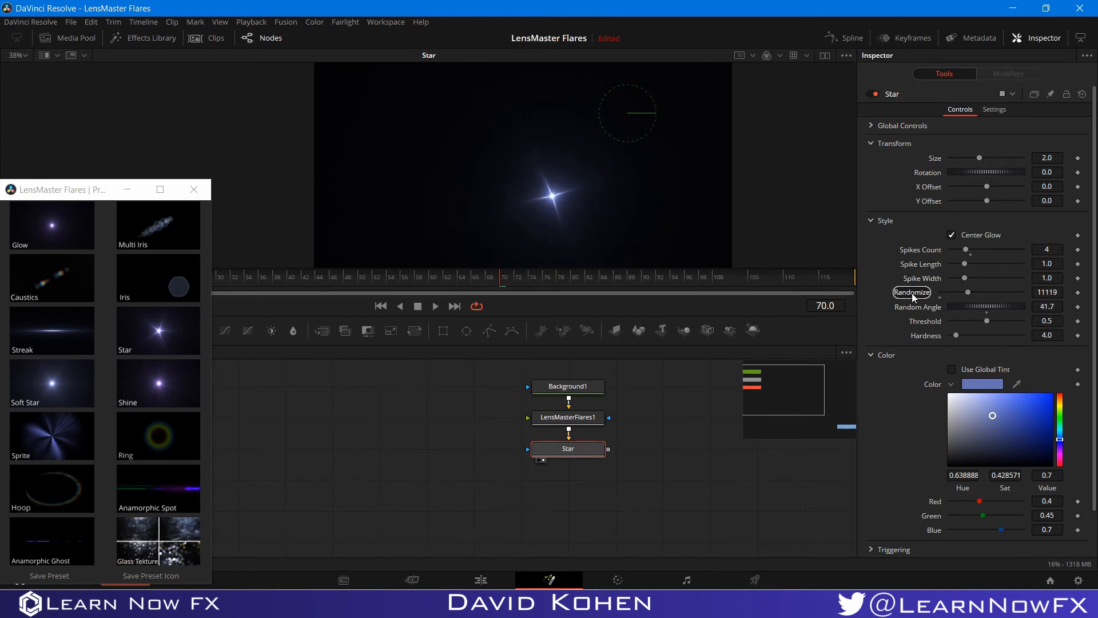
left_click(913, 292)
- Raise the Star's Random Angle to 153.9 and randomize the spikes several times to compare variations
left_click_drag(965, 307, 990, 309)
left_click(923, 295)
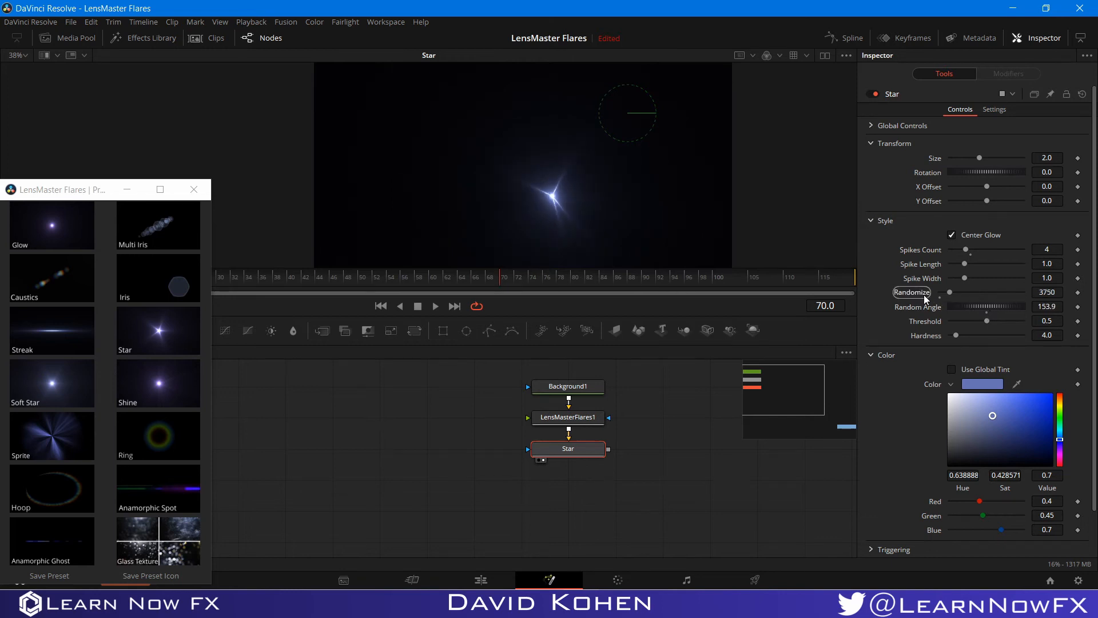
left_click(927, 298)
left_click(926, 298)
left_click(926, 298)
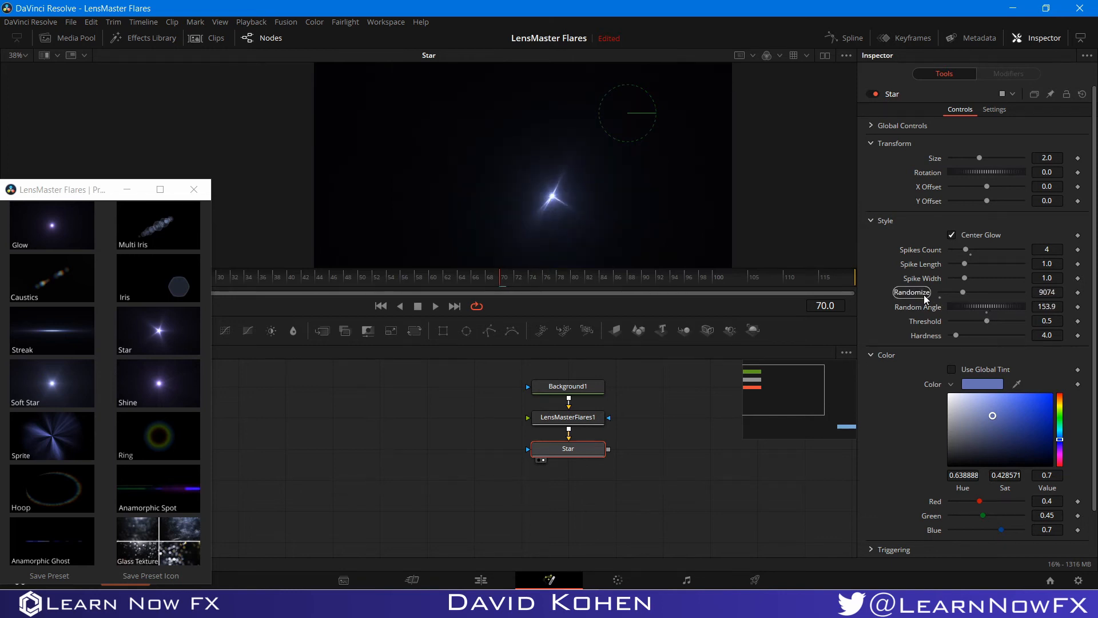
- Lower the Star's Random Angle to 23.5, randomizing the spikes again, and set the Spikes Count to 6
left_click_drag(988, 310, 990, 309)
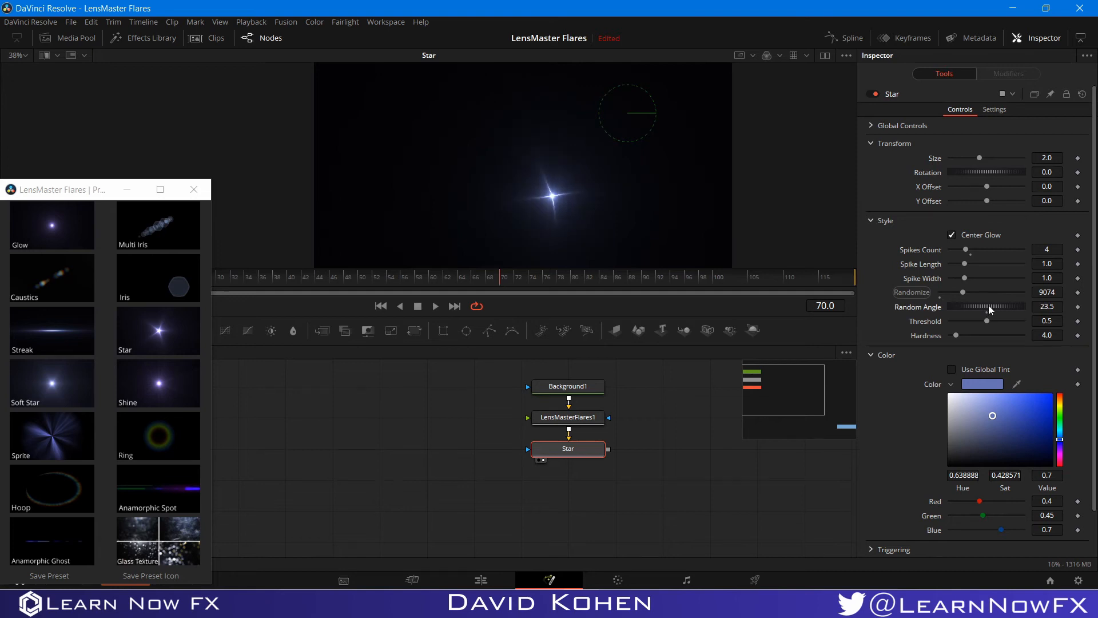
left_click(927, 295)
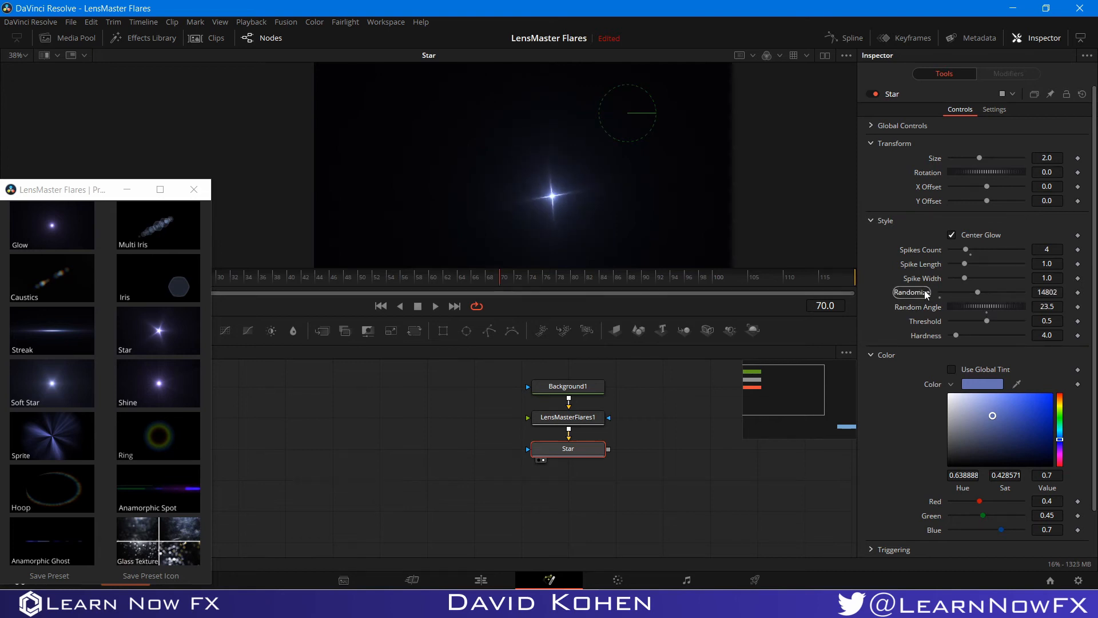
left_click(926, 295)
left_click(927, 295)
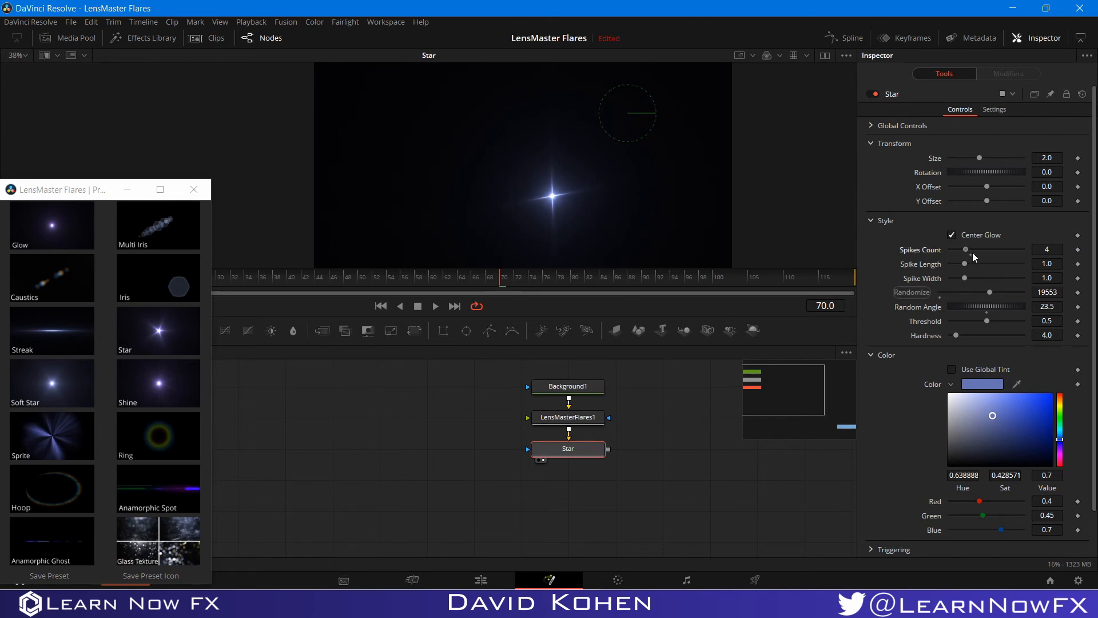
left_click_drag(973, 252, 977, 254)
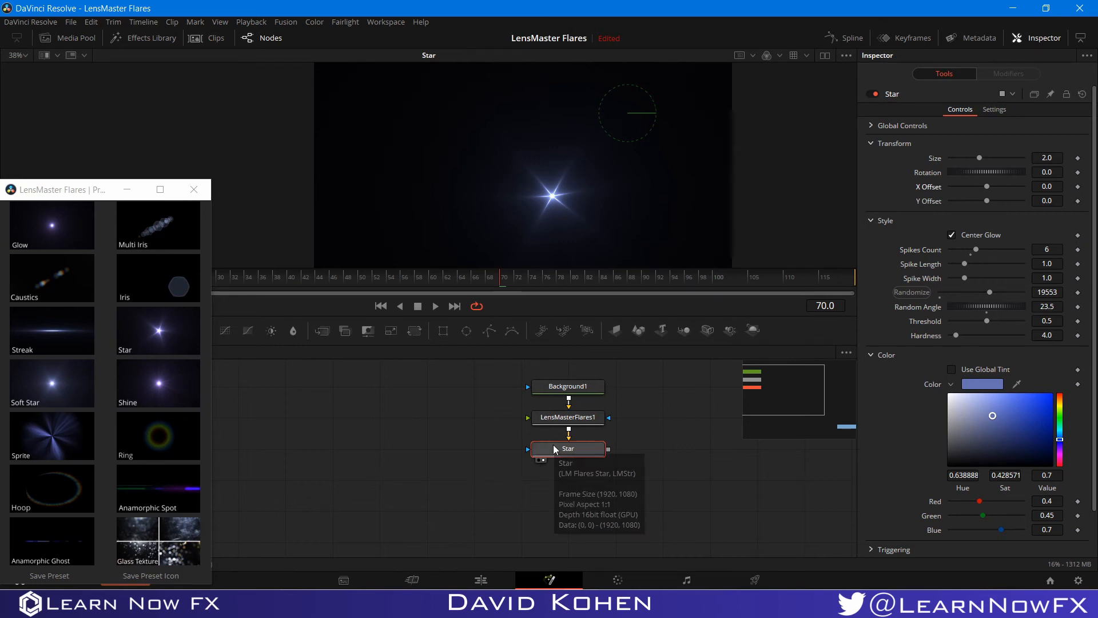
- Replace the Star with a Soft Star after LensMasterFlares1, shown in the viewer, and set its Points to 6
key("Delete")
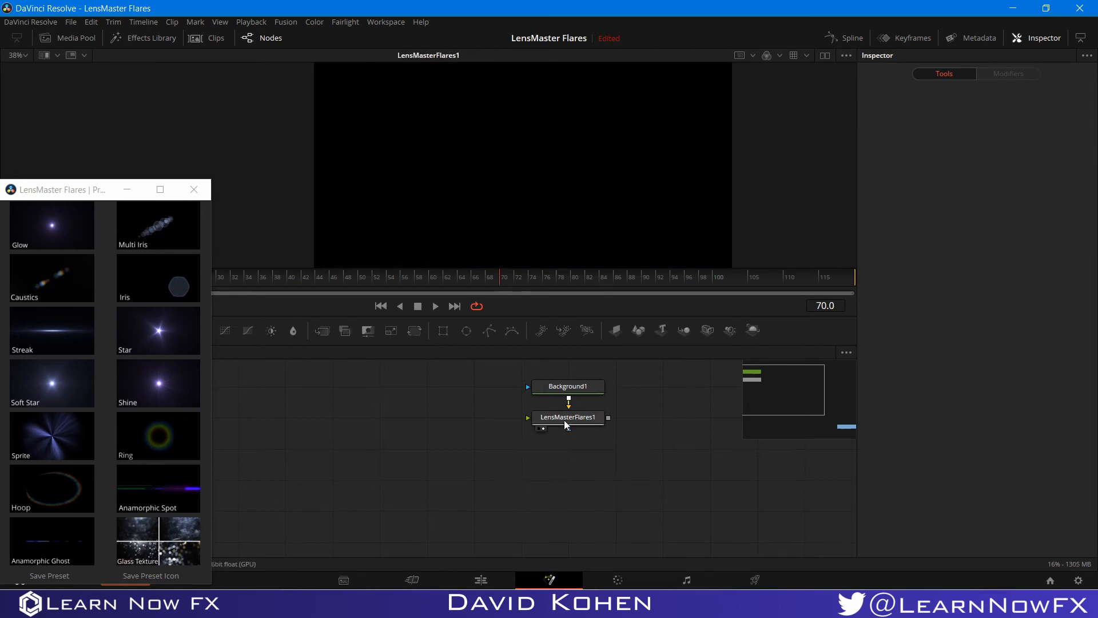
left_click(564, 419)
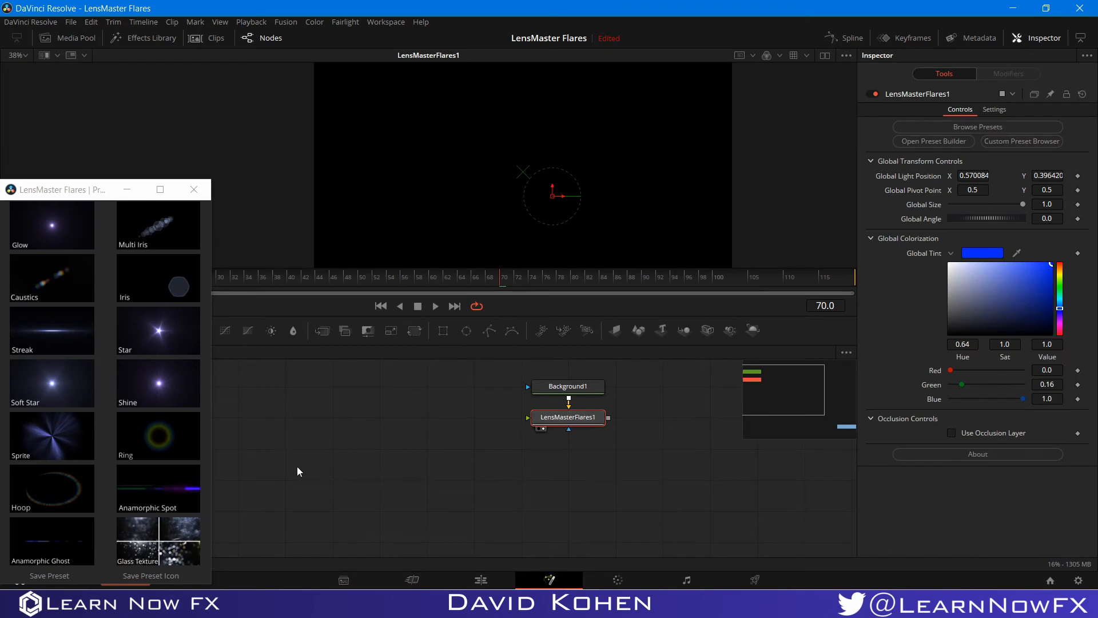
left_click_drag(63, 390, 544, 446)
left_click(544, 460)
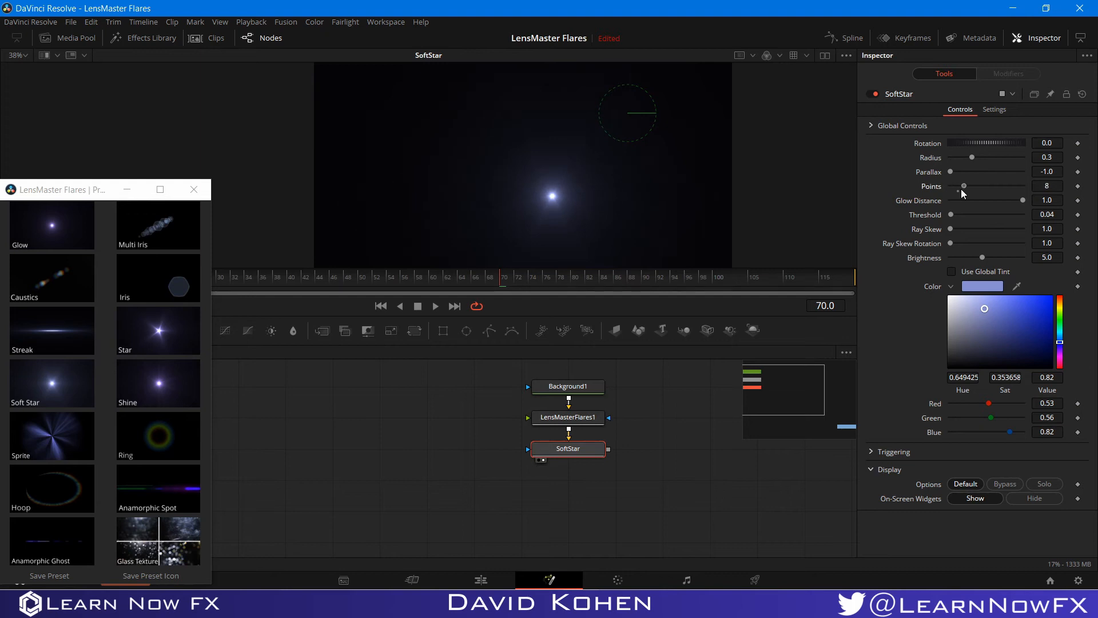
mouse_move(963, 190)
left_mouse_down()
mouse_move(972, 195)
mouse_move(953, 193)
left_mouse_up()
mouse_move(949, 174)
left_mouse_down()
mouse_move(1073, 182)
mouse_move(963, 197)
mouse_move(960, 187)
left_mouse_up()
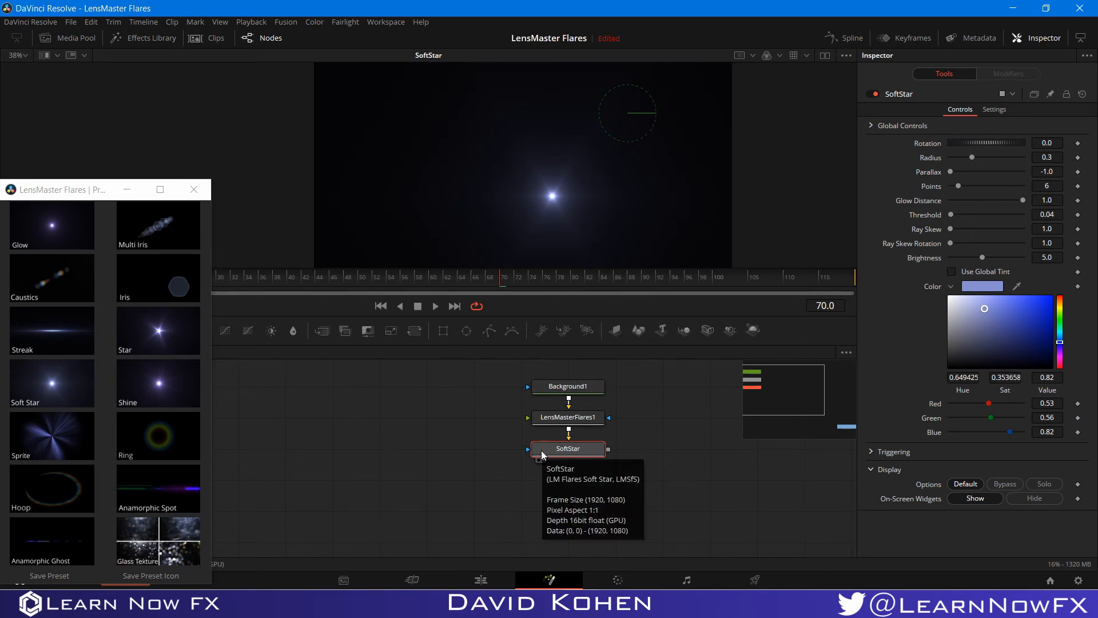
- Replace the Soft Star with a Shine element after LensMasterFlares1 and show it in the viewer
key("Delete")
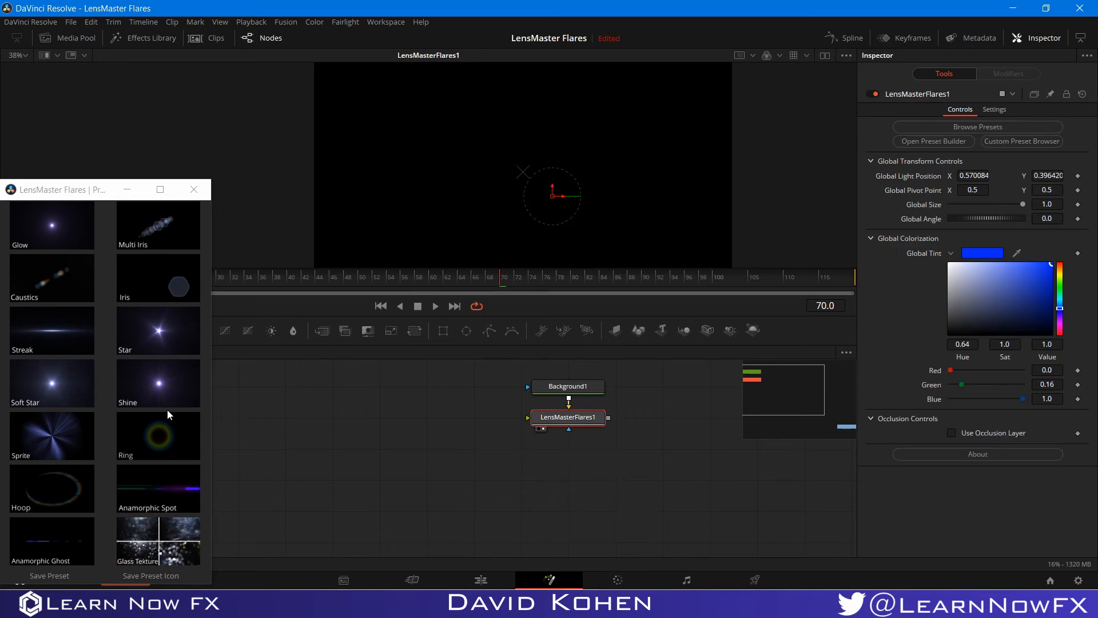
left_click(165, 386)
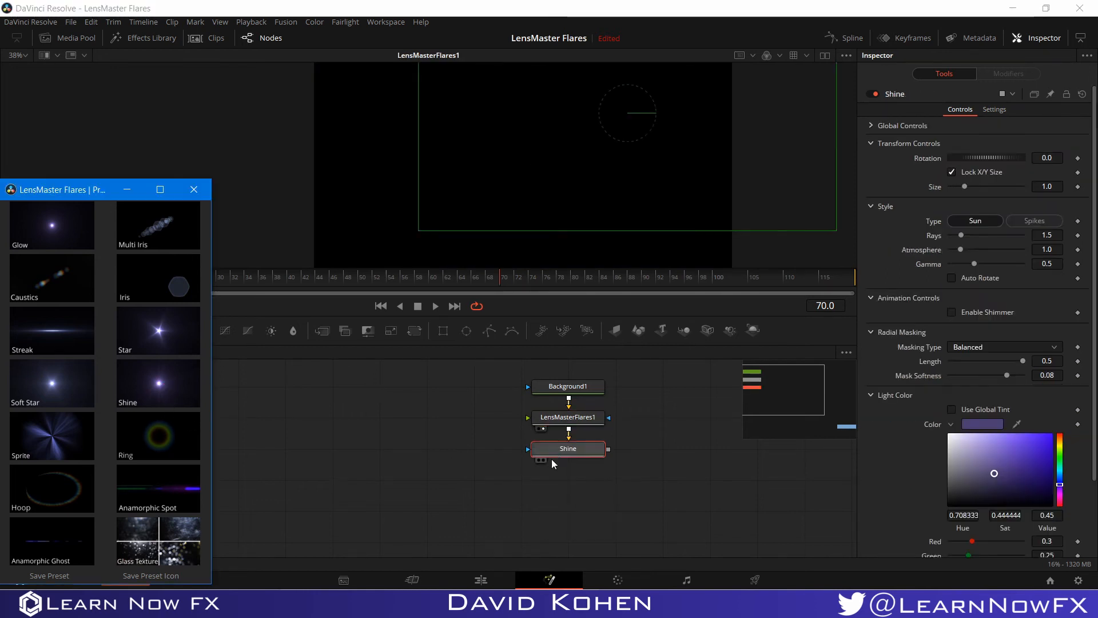
left_click(542, 461)
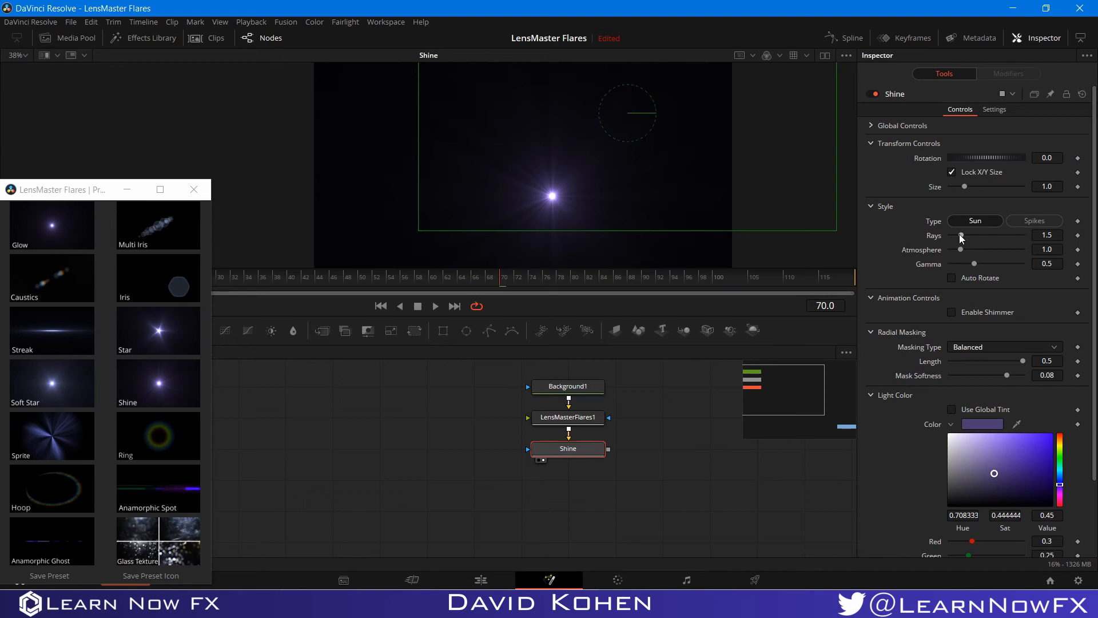
- Try the Shine's Spikes type with Size at 3.74 and Rays at 0.47
mouse_move(960, 235)
left_mouse_down()
mouse_move(986, 235)
mouse_move(959, 239)
left_mouse_up()
left_click(1029, 220)
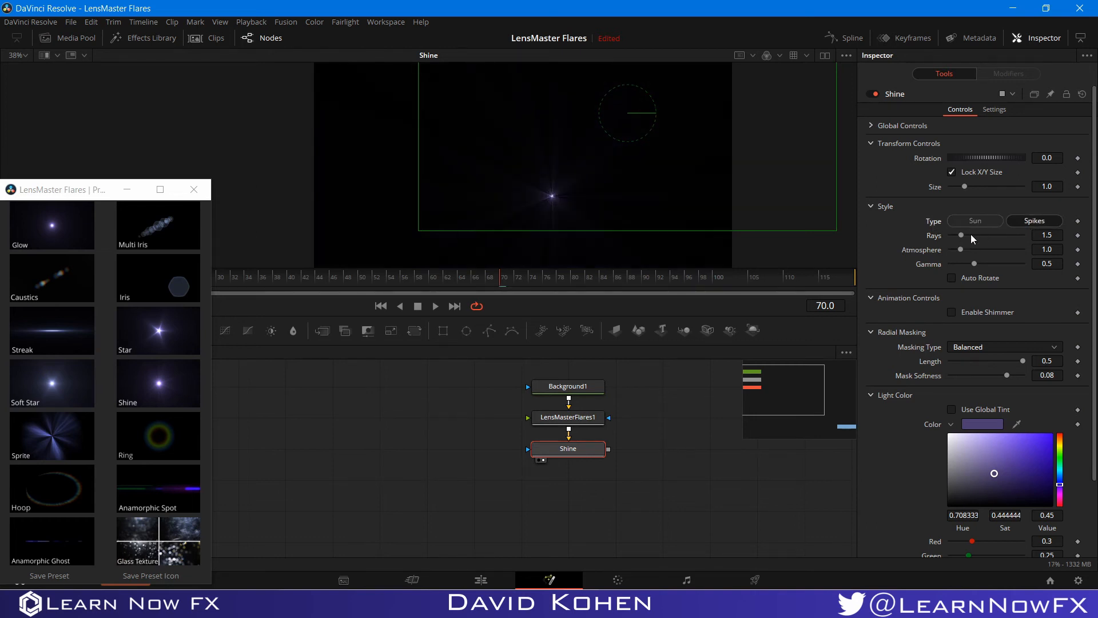
left_click_drag(965, 192, 1006, 194)
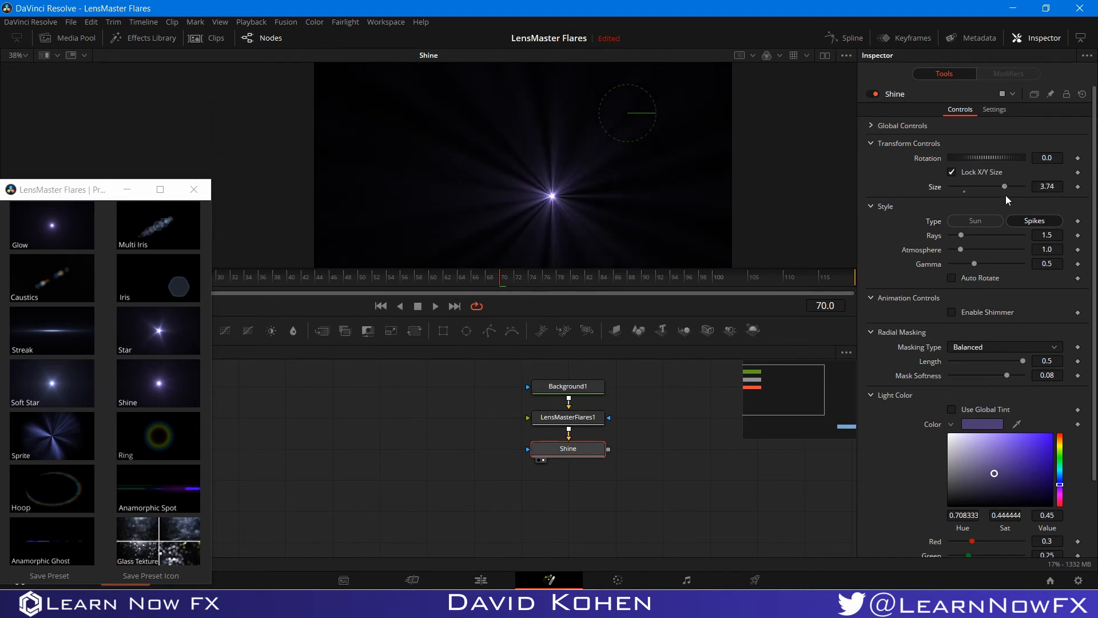
left_click_drag(961, 236, 953, 242)
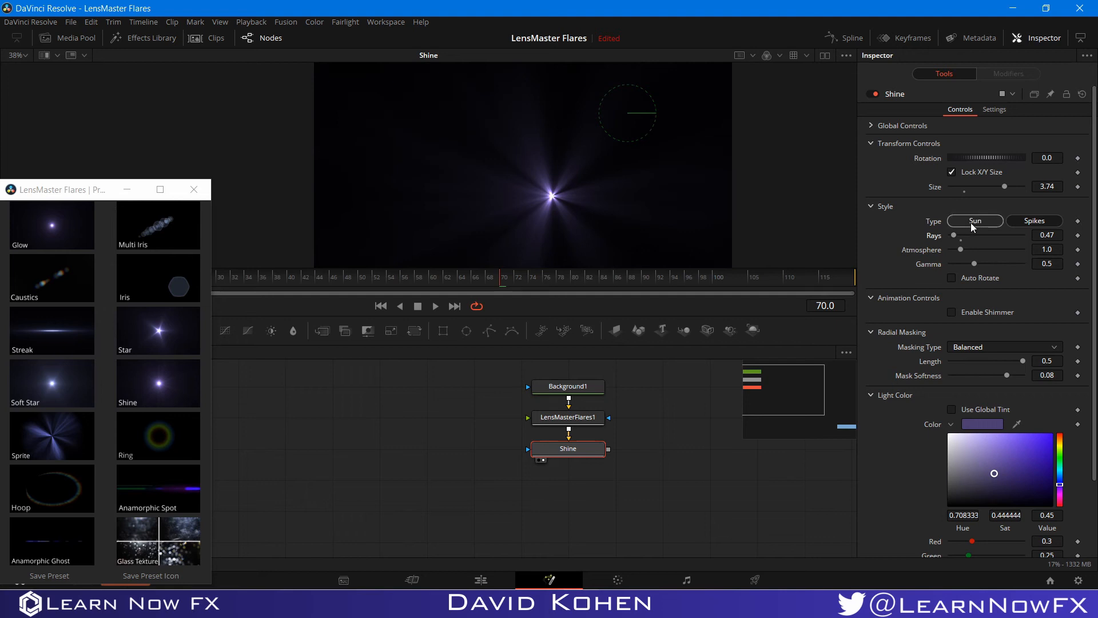
- Switch the Shine back to the Sun type and reset Rays to 1.5 and Size to 1.0
left_click(971, 224)
left_click(961, 241)
left_click(965, 191)
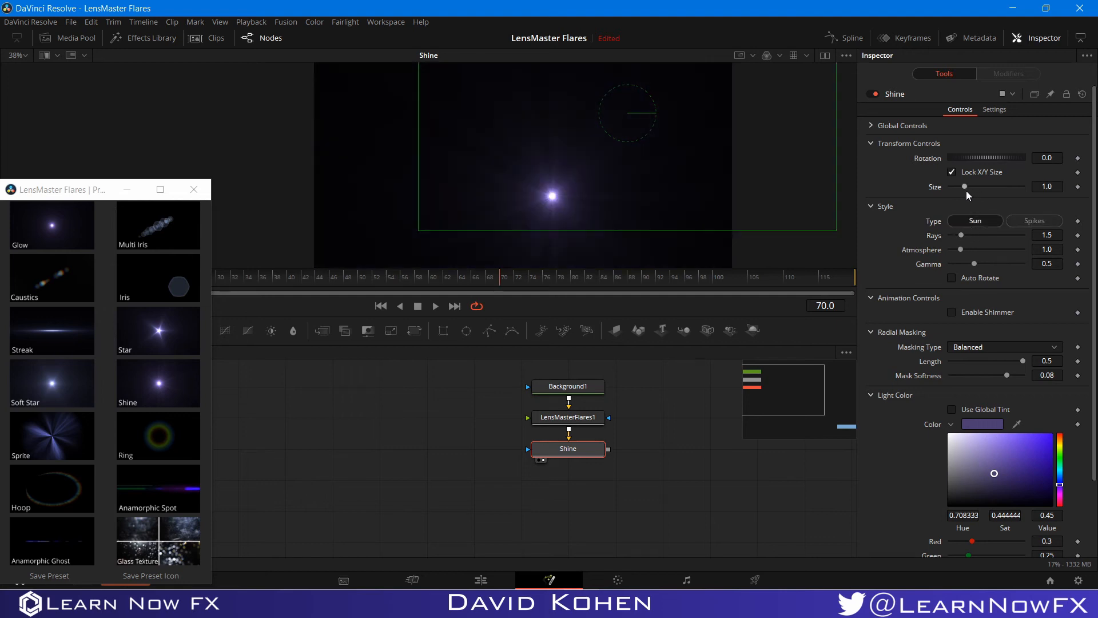
- Try a lower Gamma and a higher Atmosphere on the Shine, resetting them to 0.5 and 1.0
left_click_drag(974, 264, 952, 290)
left_click(975, 267)
left_click_drag(961, 249, 1031, 249)
mouse_move(1017, 245)
left_mouse_down()
mouse_move(878, 265)
mouse_move(1022, 252)
left_mouse_up()
- Hide the Shine's on-screen widgets and move the flare's global light position to about X 0.75, Y 0.85
left_click_drag(582, 453, 585, 481)
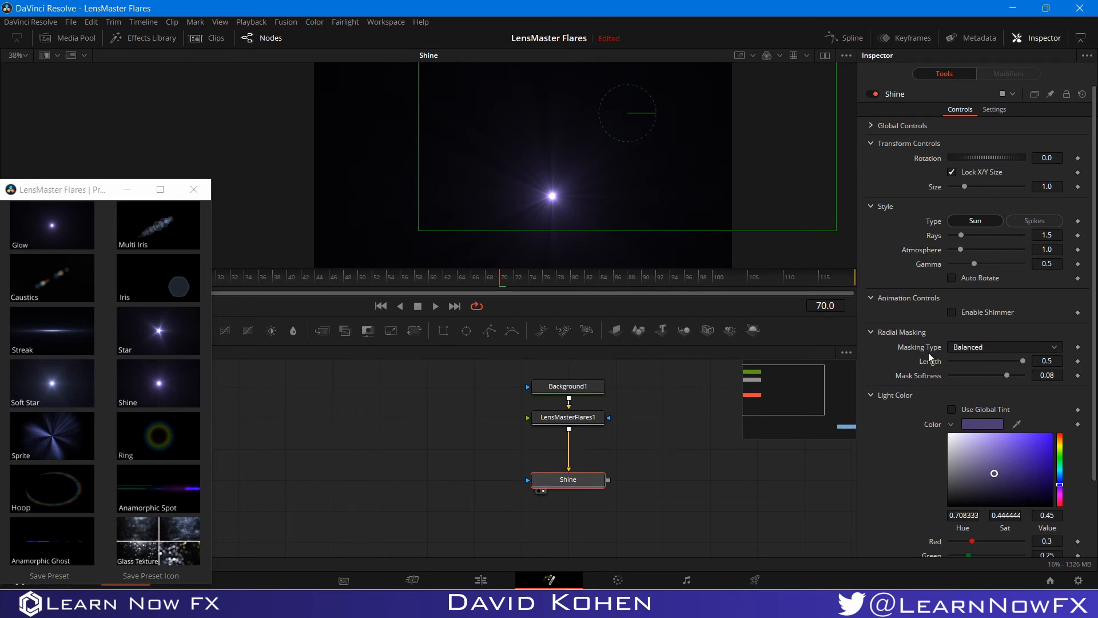
scroll(1009, 372, "down", 3)
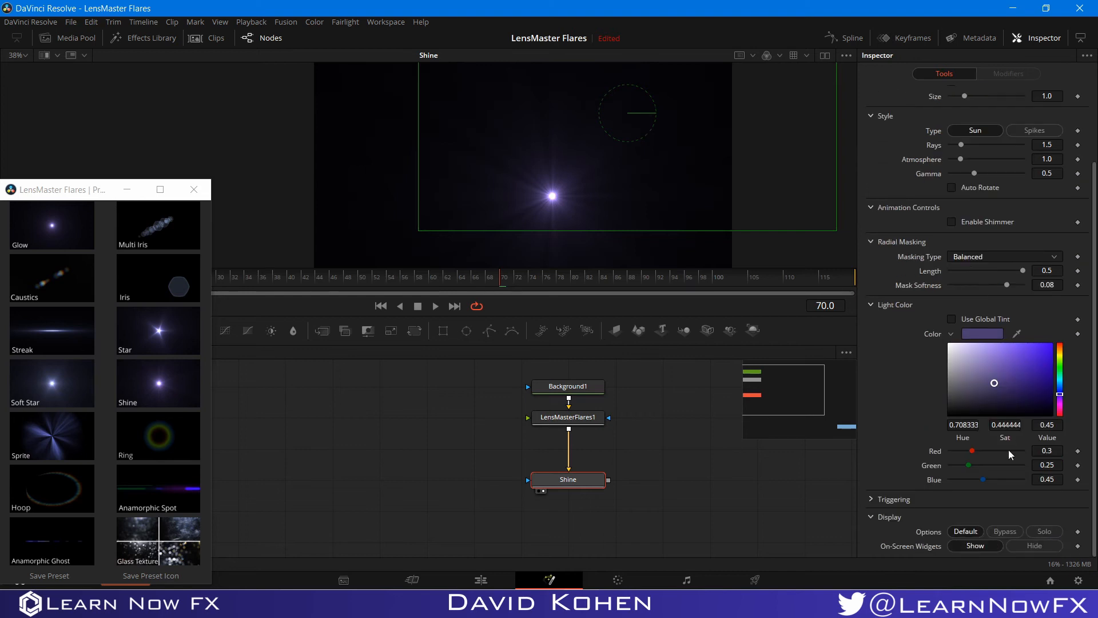
left_click(1034, 546)
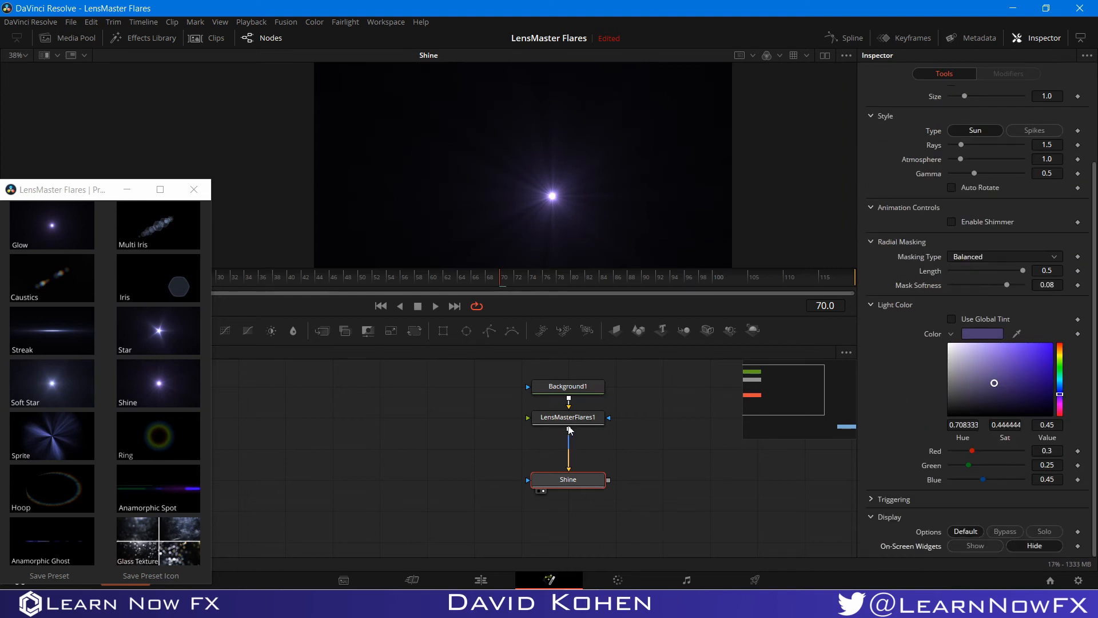
left_click(552, 193)
left_click_drag(552, 193, 629, 94)
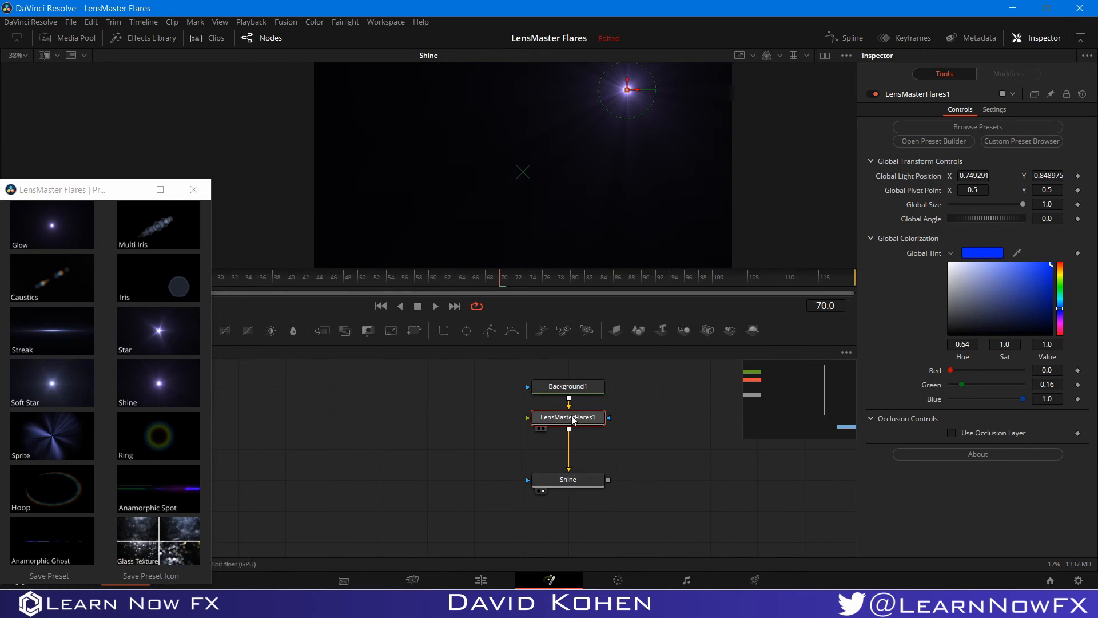
- Set the Shine's radial masking Length to 0.0433 and enable Auto Rotate
left_click(586, 488)
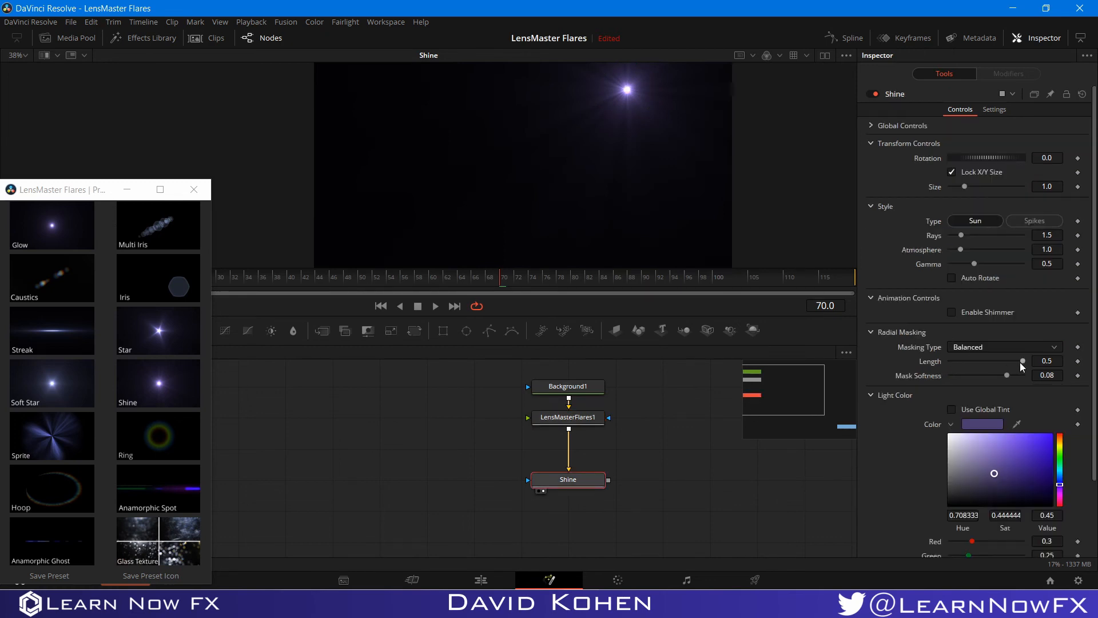
left_click_drag(1023, 361, 957, 359)
left_click(952, 279)
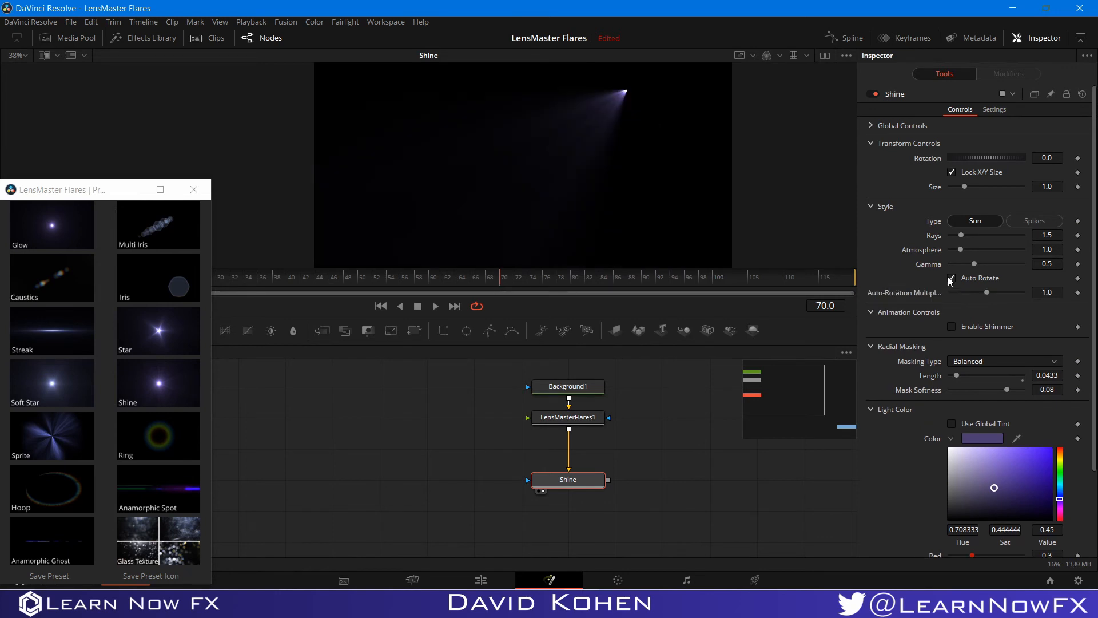
- Move the global light around the frame to test the Shine's auto rotation, placing it at about X 0.83, Y 0.30
left_click(559, 421)
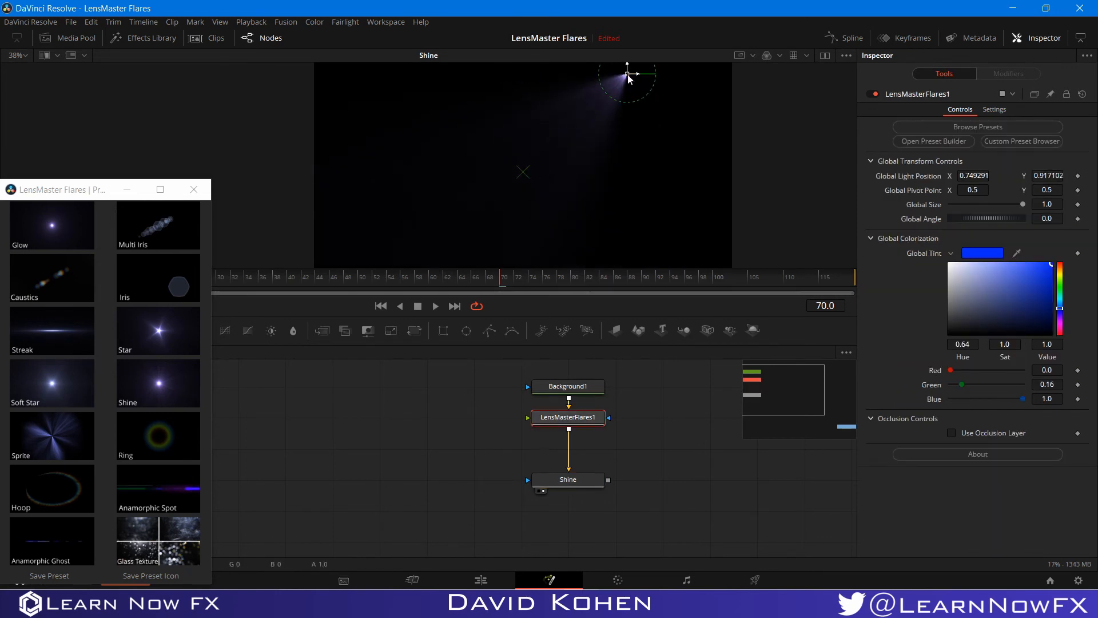
left_click_drag(619, 82, 644, 247)
left_click_drag(692, 207, 662, 220)
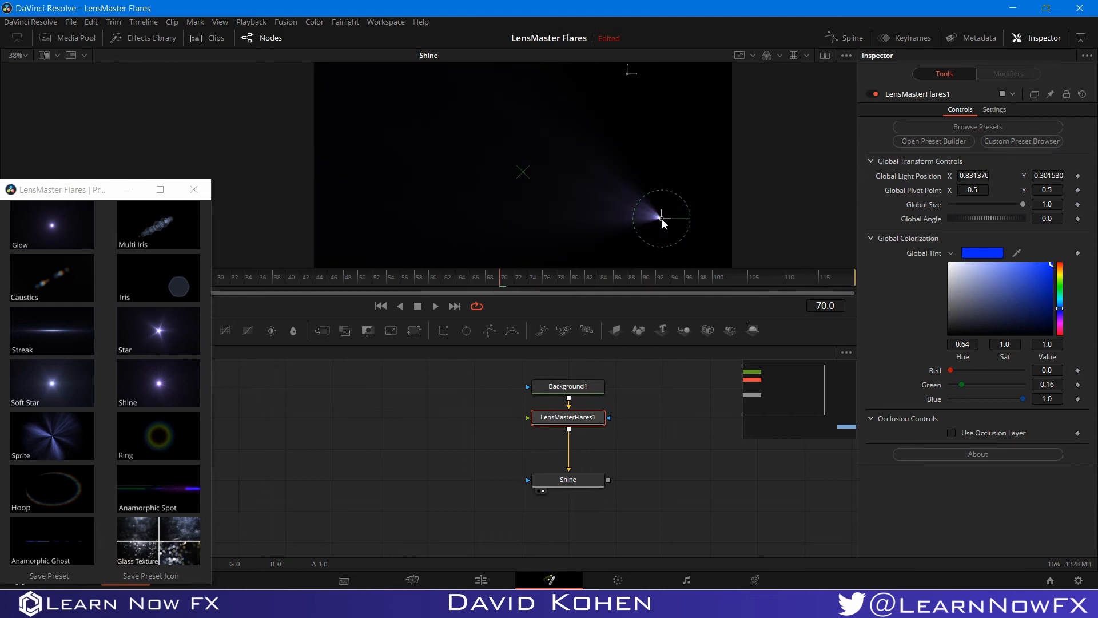
- Replace the Shine with a Sprite shown in the viewer and move the global light position to about X 0.39, Y 0.68
left_click(578, 483)
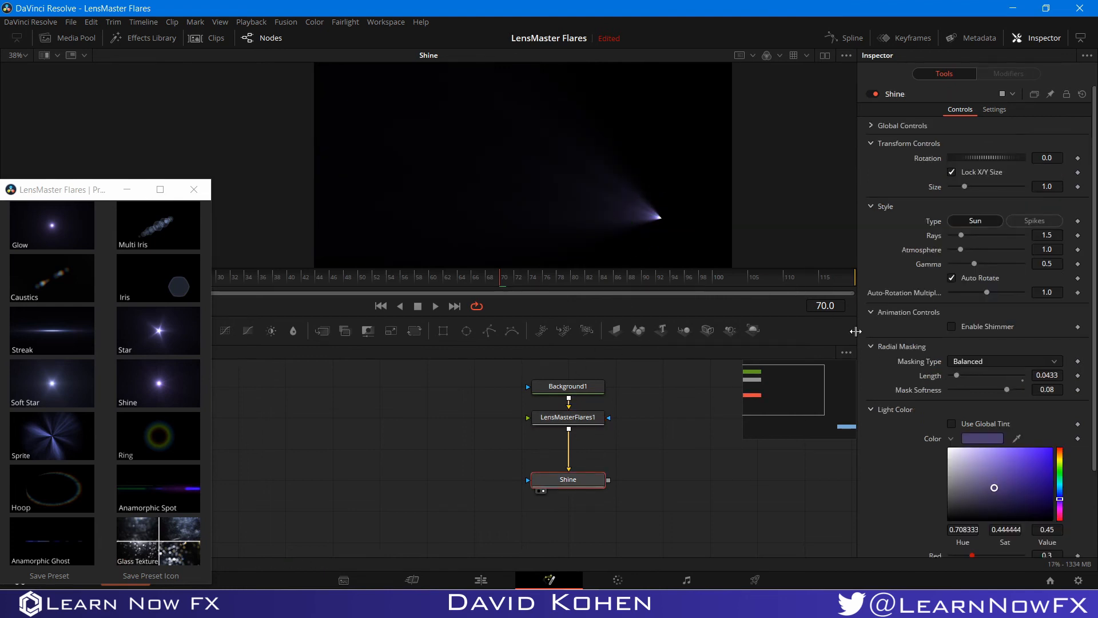
scroll(881, 358, "down", 3)
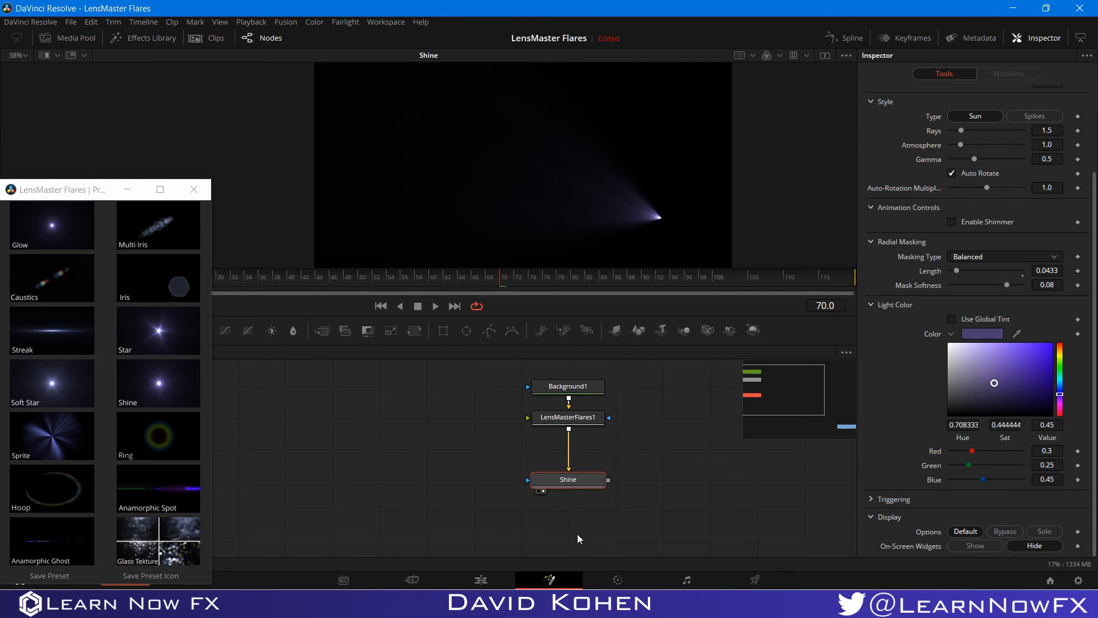
left_click_drag(578, 533, 607, 469)
key("ctrl+z")
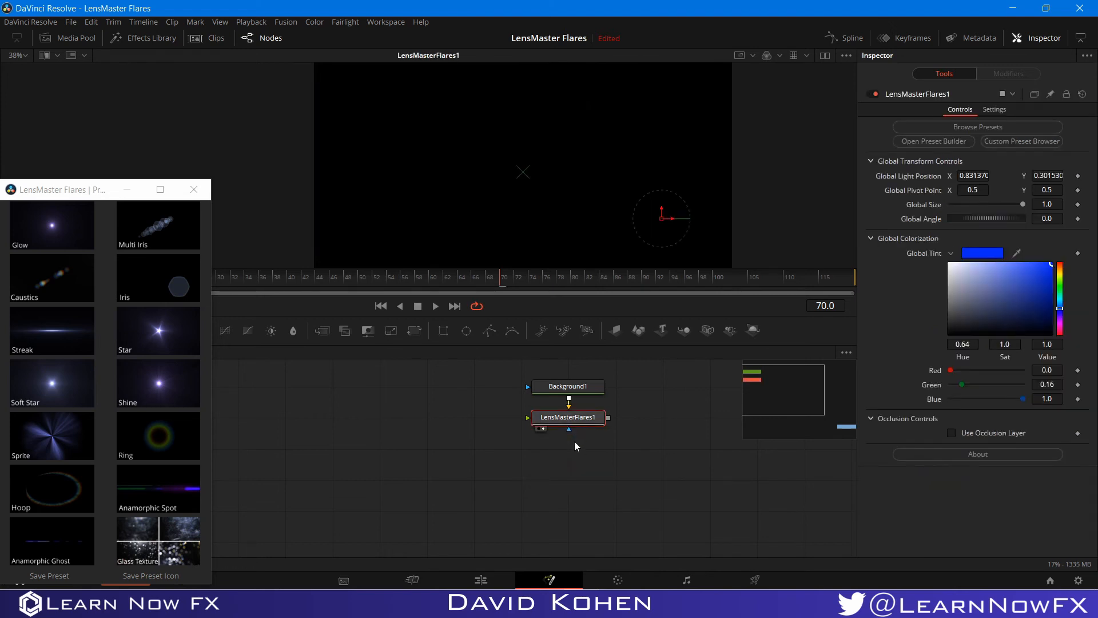
left_click_drag(51, 443, 544, 439)
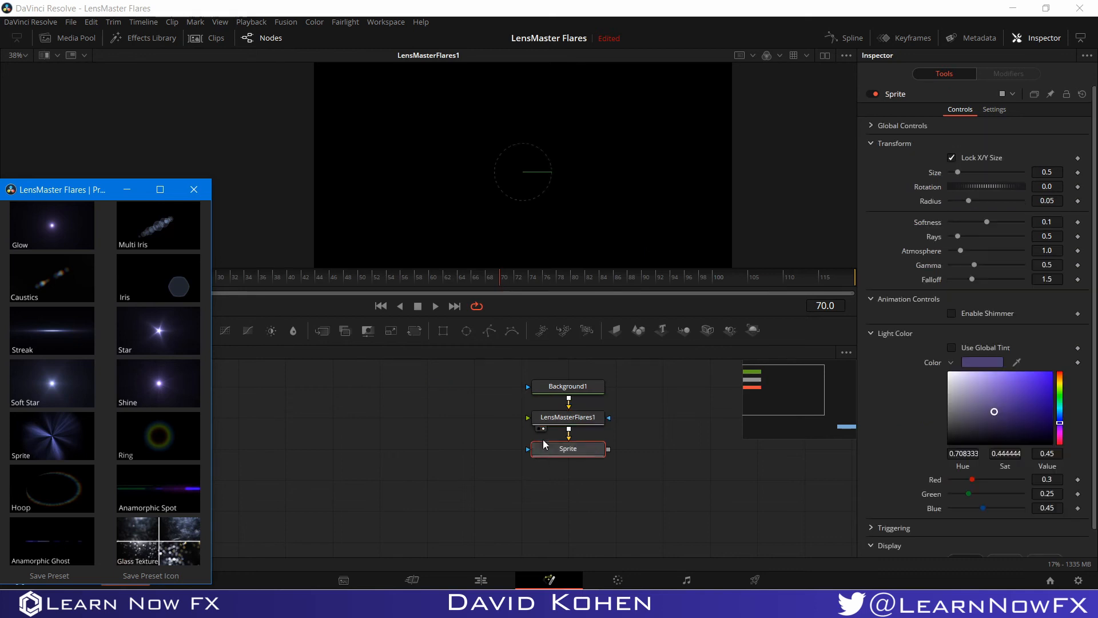
left_click(543, 460)
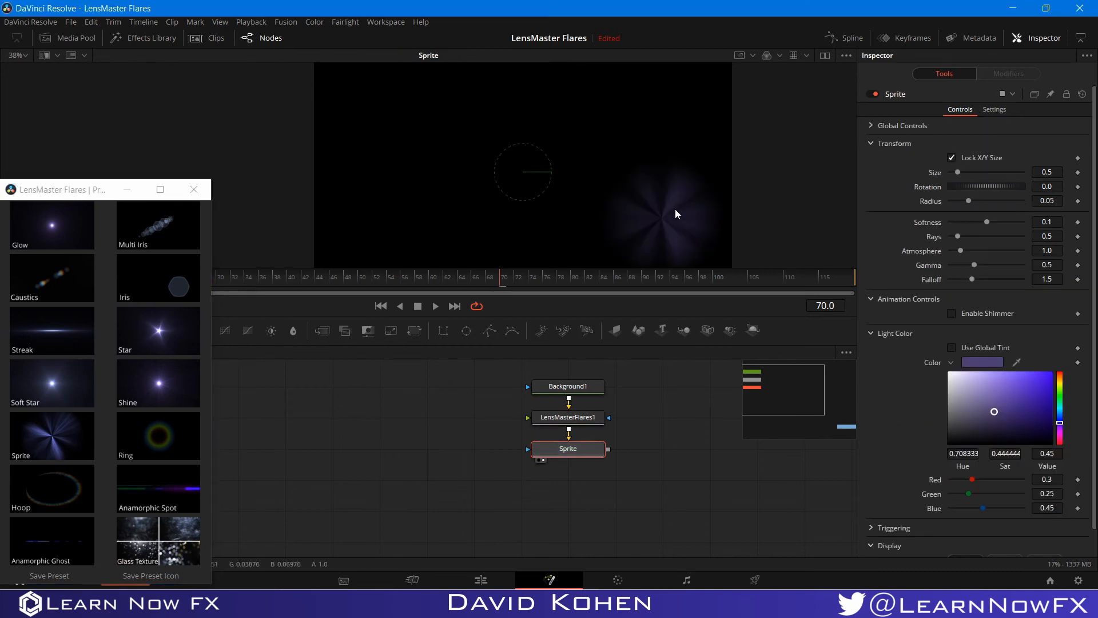
left_click_drag(654, 223, 480, 133)
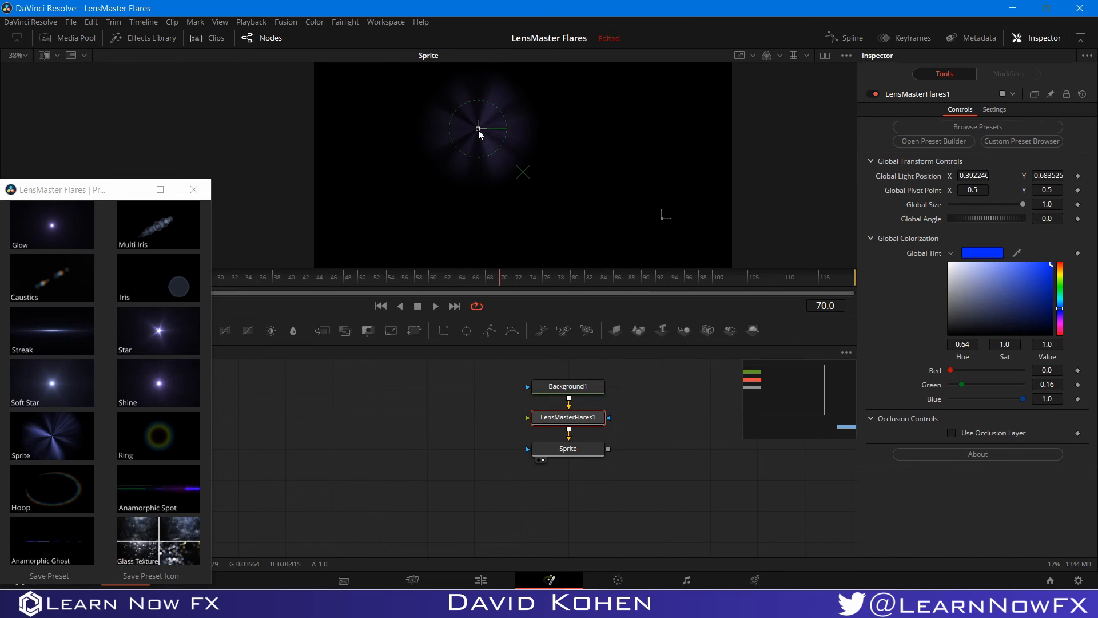
- Set the Sprite's Size to 0.236 and its Softness to 0.2
left_click(588, 449)
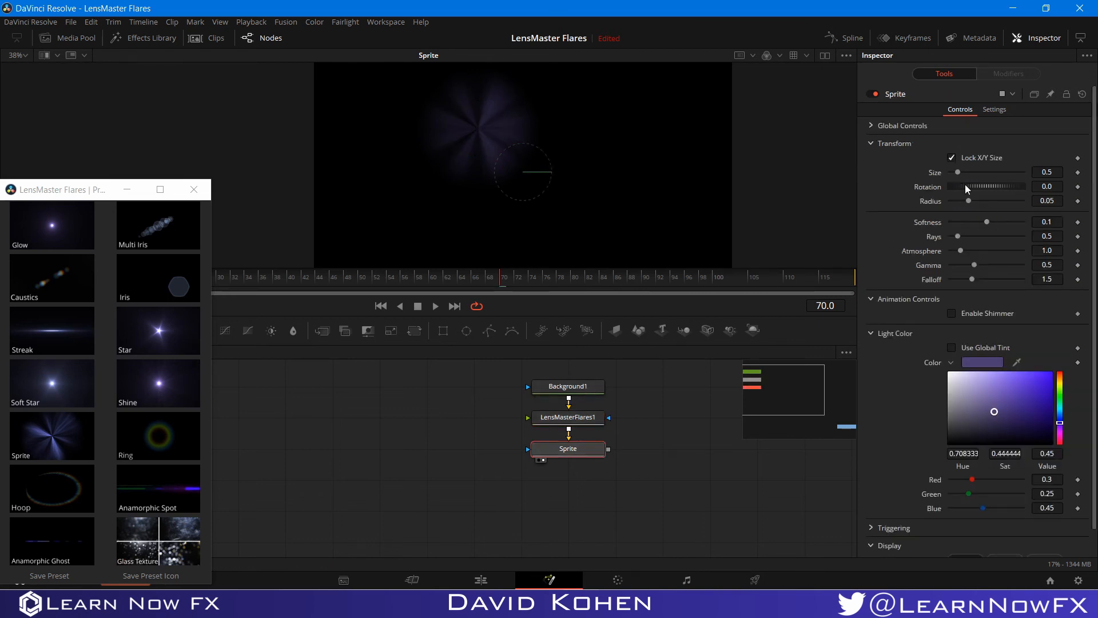
left_click_drag(962, 173, 959, 173)
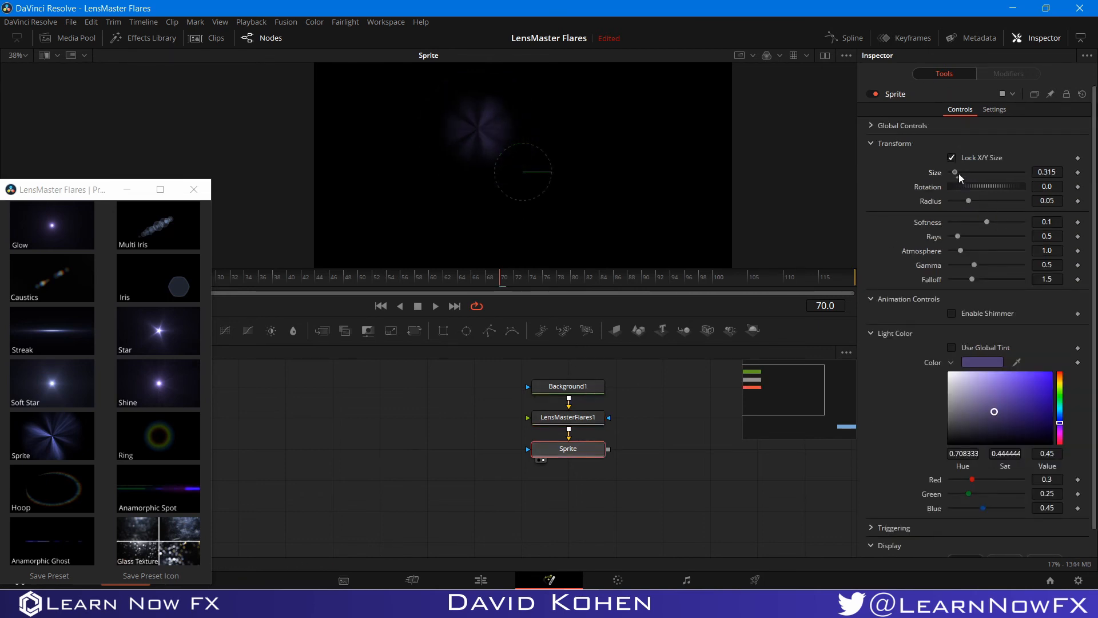
left_click_drag(990, 220, 1038, 218)
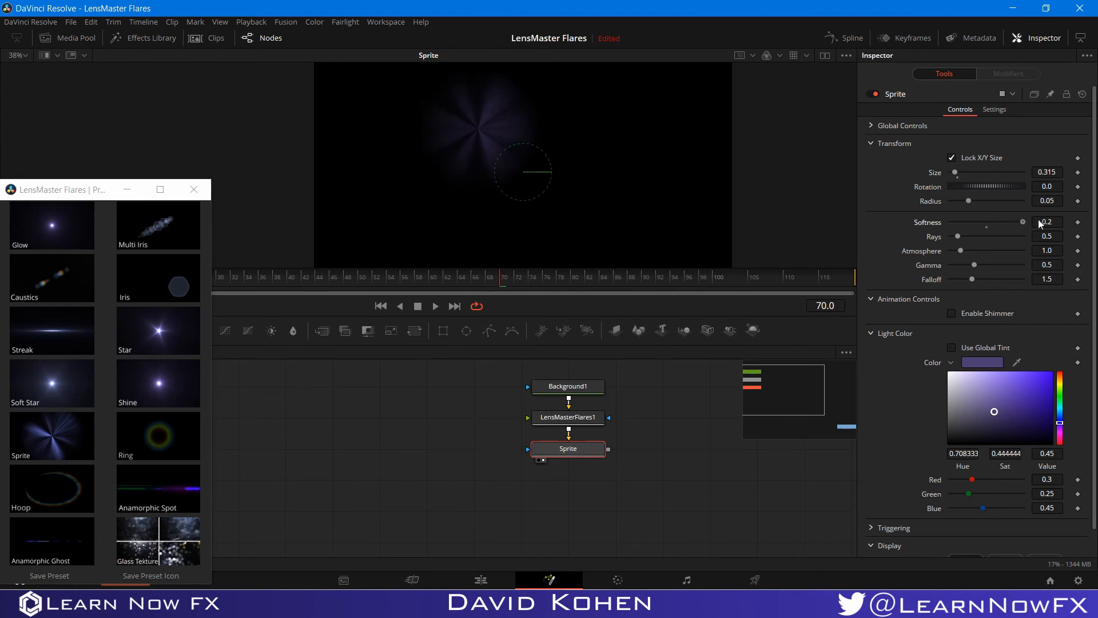
left_click_drag(959, 176, 957, 176)
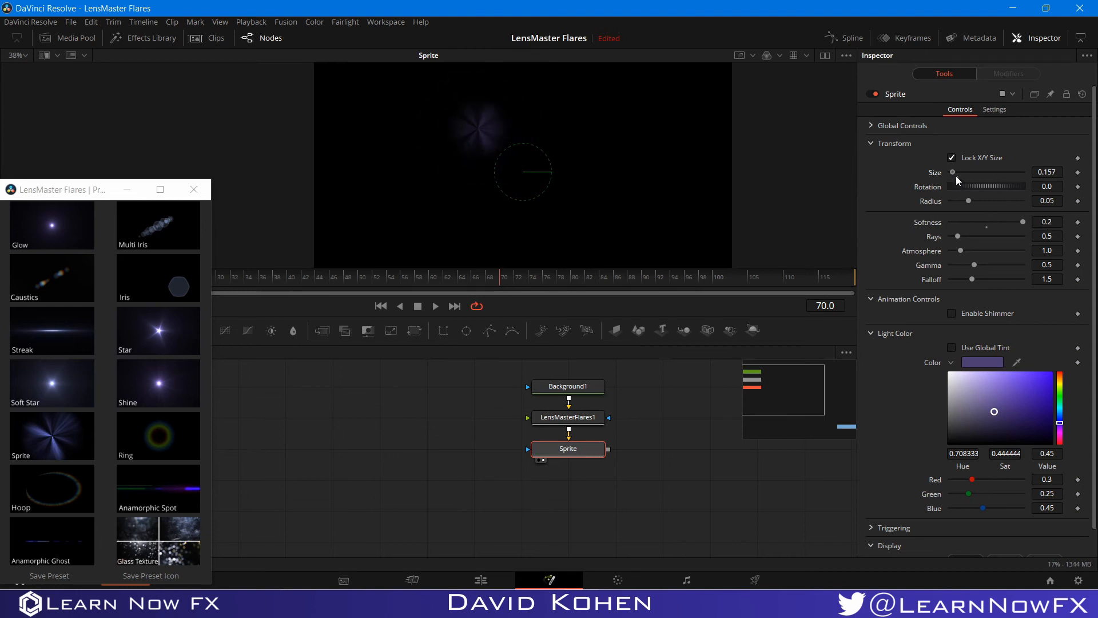
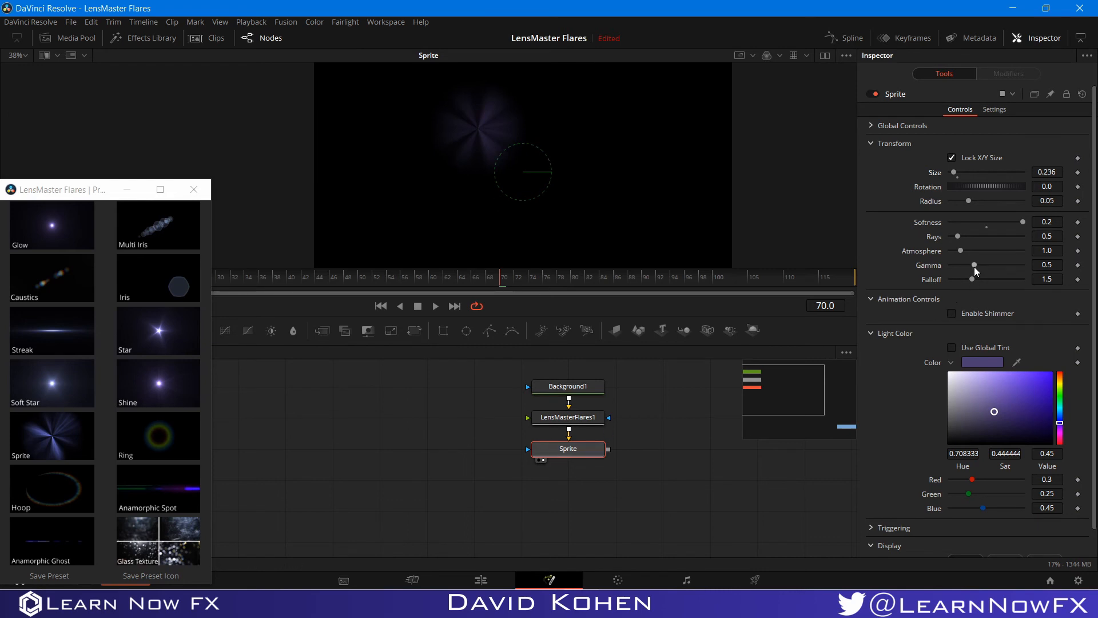
- Try the Sprite's Gamma at 0.331 and vary its Falloff, restoring Gamma to 0.5 and Falloff to 1.5
mouse_move(973, 266)
left_mouse_down()
mouse_move(1017, 273)
mouse_move(966, 272)
left_mouse_up()
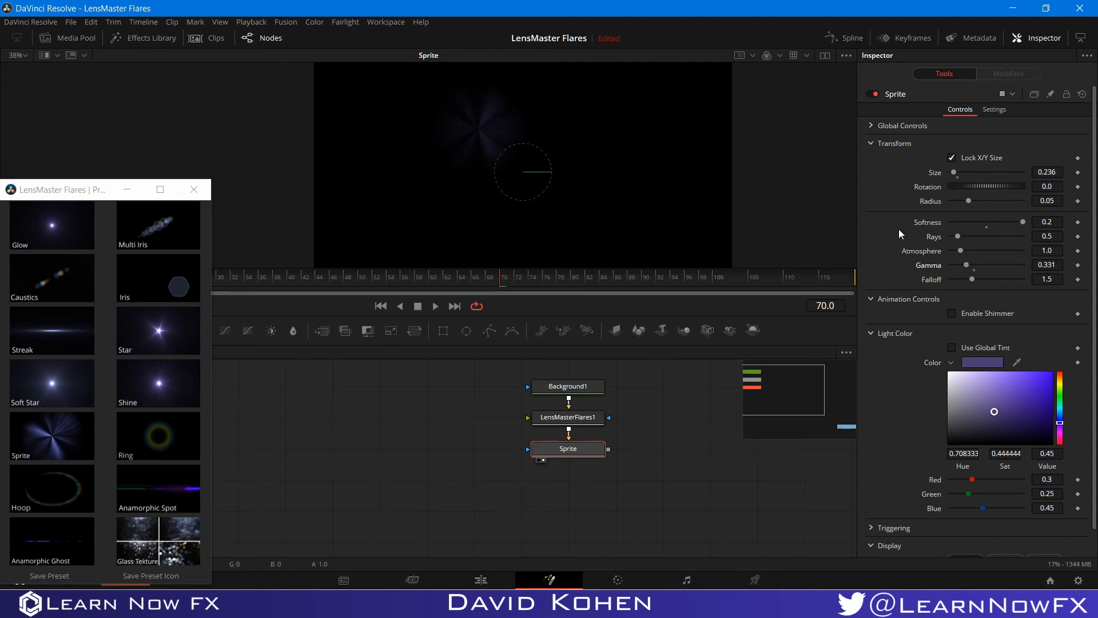
left_click(973, 266)
mouse_move(975, 278)
left_mouse_down()
mouse_move(992, 283)
mouse_move(956, 283)
mouse_move(972, 283)
left_mouse_up()
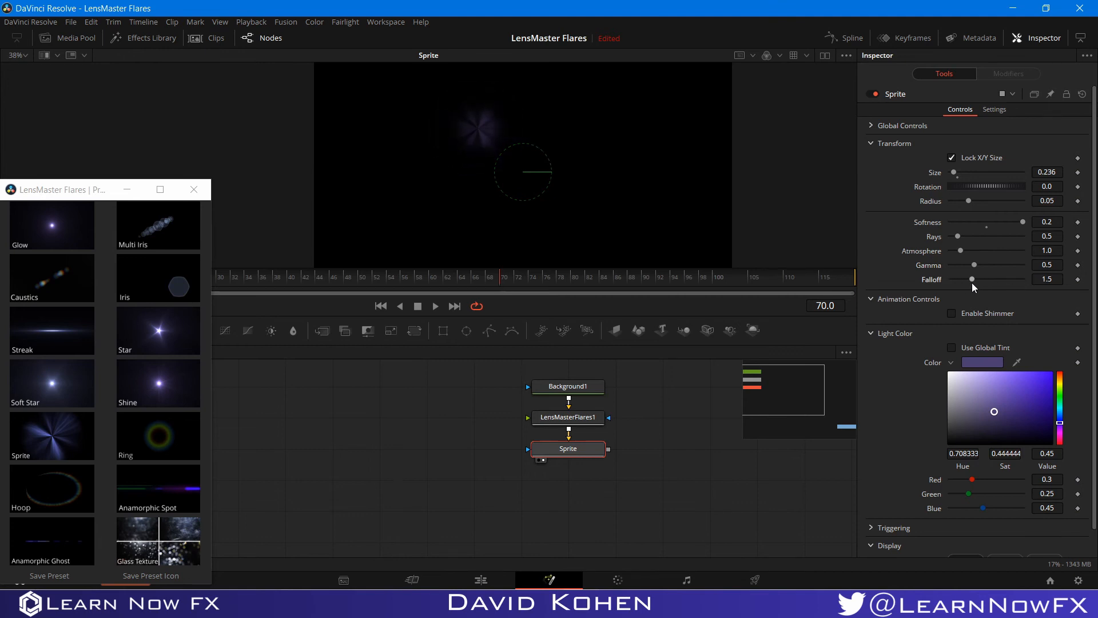
- Enable Shimmer on the Sprite and preview the animation by playing it back
left_click(951, 314)
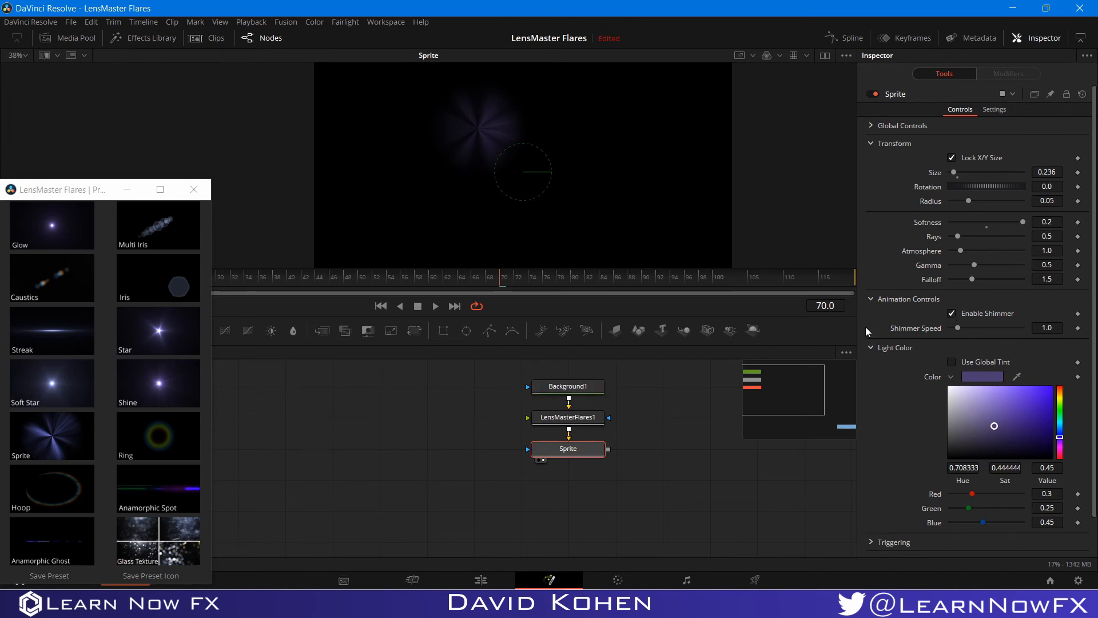
key("space")
scroll(477, 135, "up", 4)
key("space")
- Preview the Sprite's shimmer at a Shimmer Speed of 7.09, reset the speed to 1.0 and play it back again
left_click_drag(970, 330, 1004, 328)
key("space")
scroll(568, 196, "down", 2)
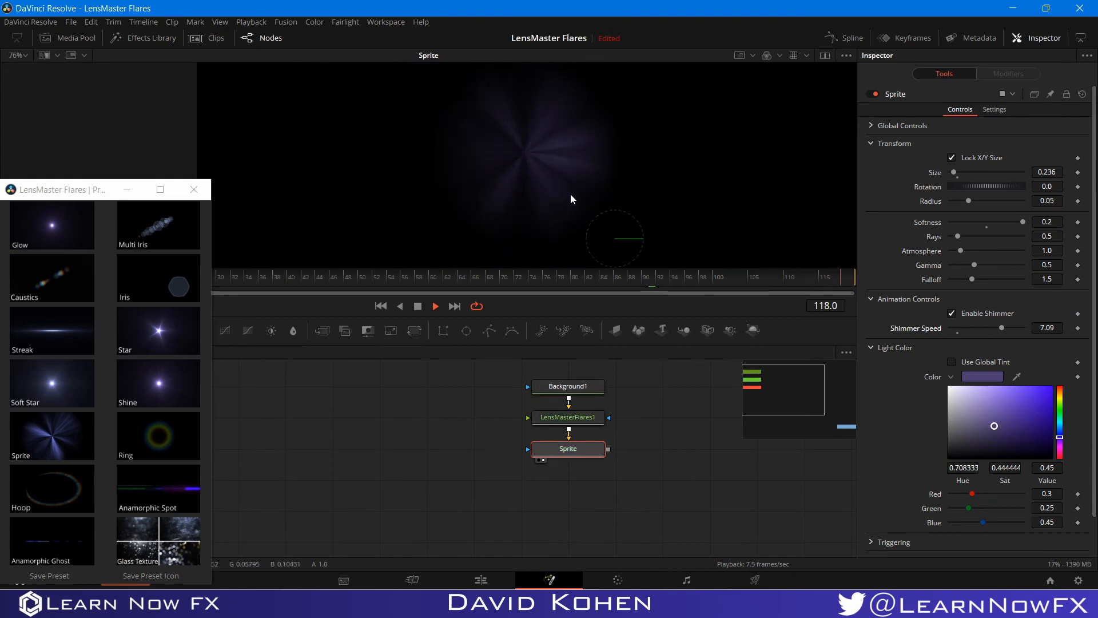
key("space")
left_click(957, 332)
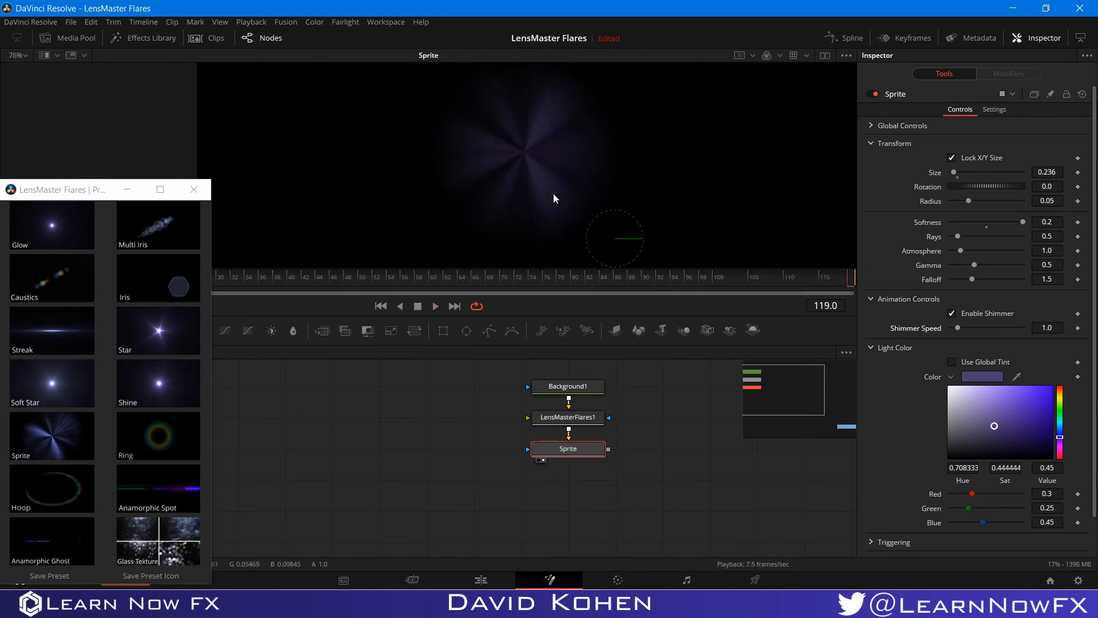
scroll(554, 194, "down", 2)
key("space")
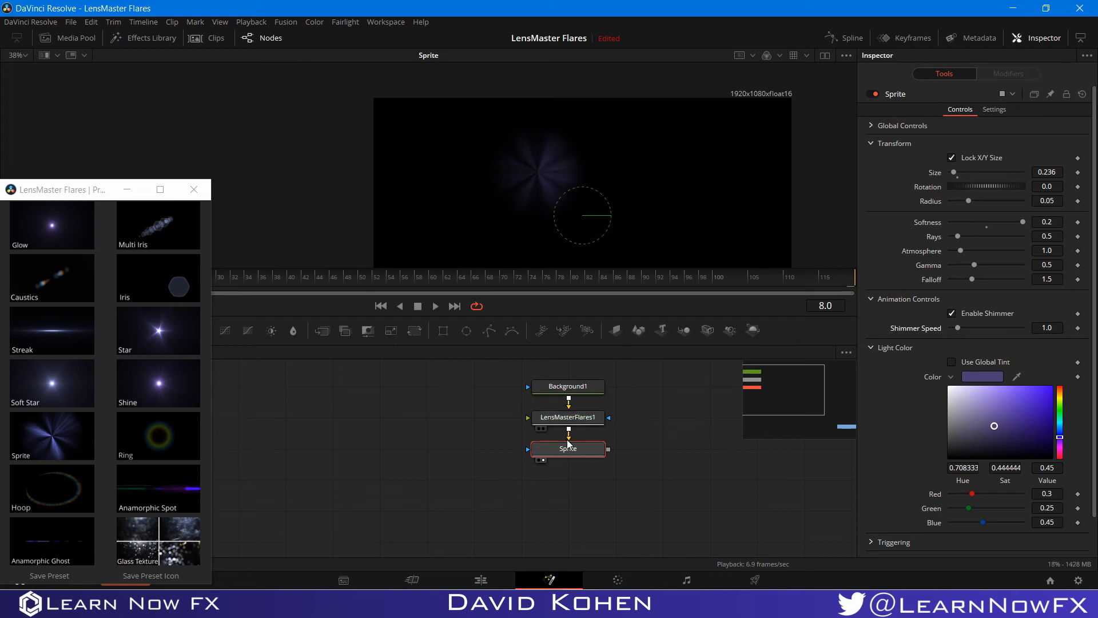
- Replace the Sprite with a Ring connected after LensMasterFlares1 and show the Ring in the viewer
key("space")
left_click(569, 418)
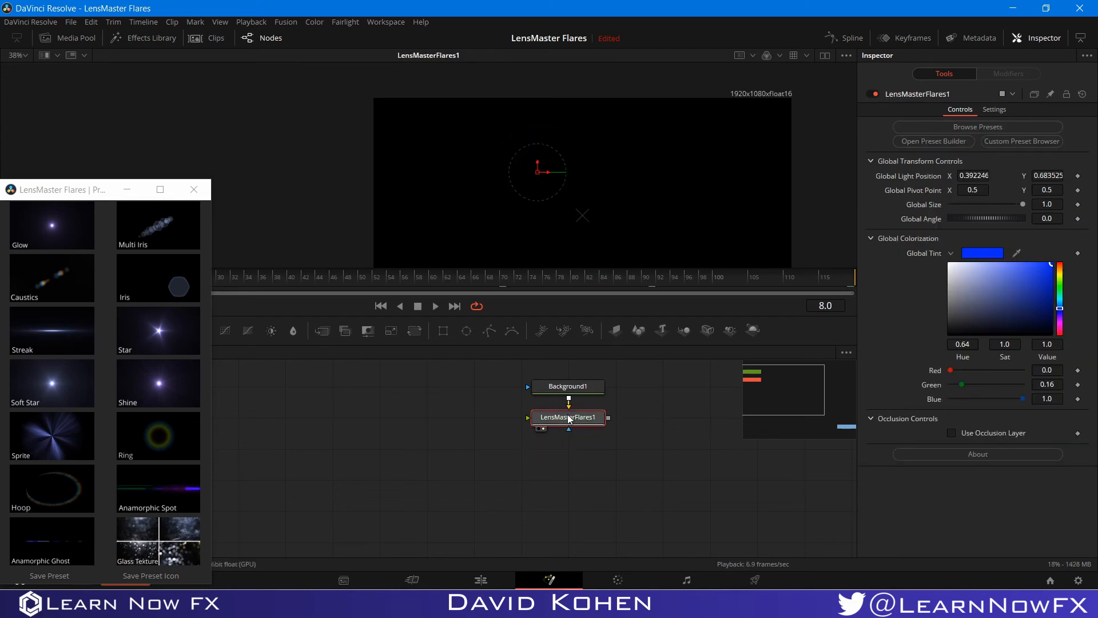
left_click(114, 450)
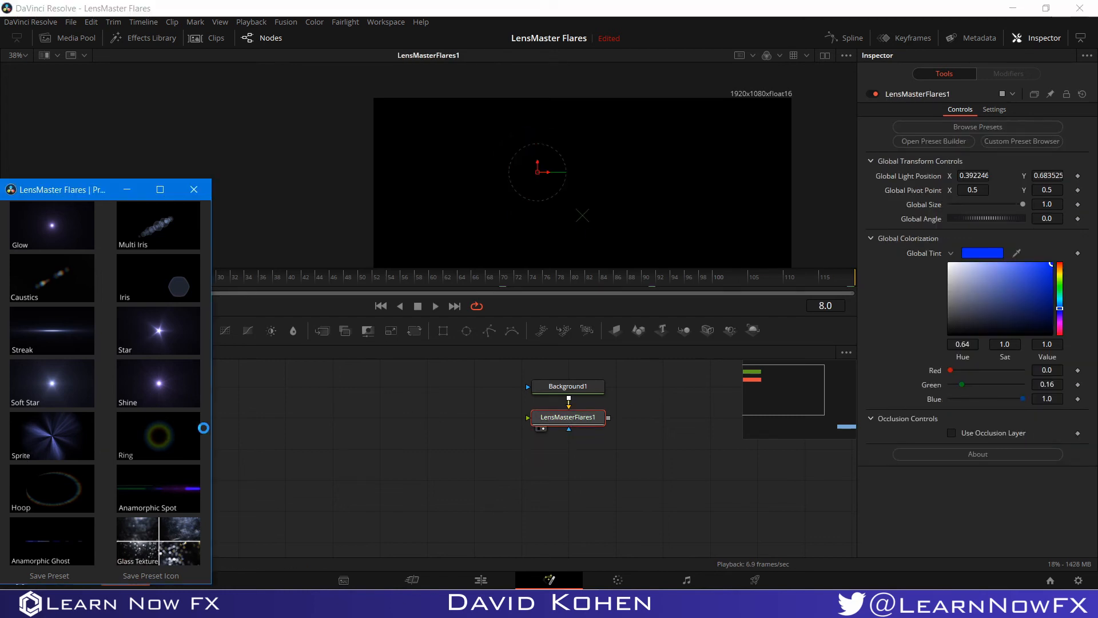
left_click(544, 461)
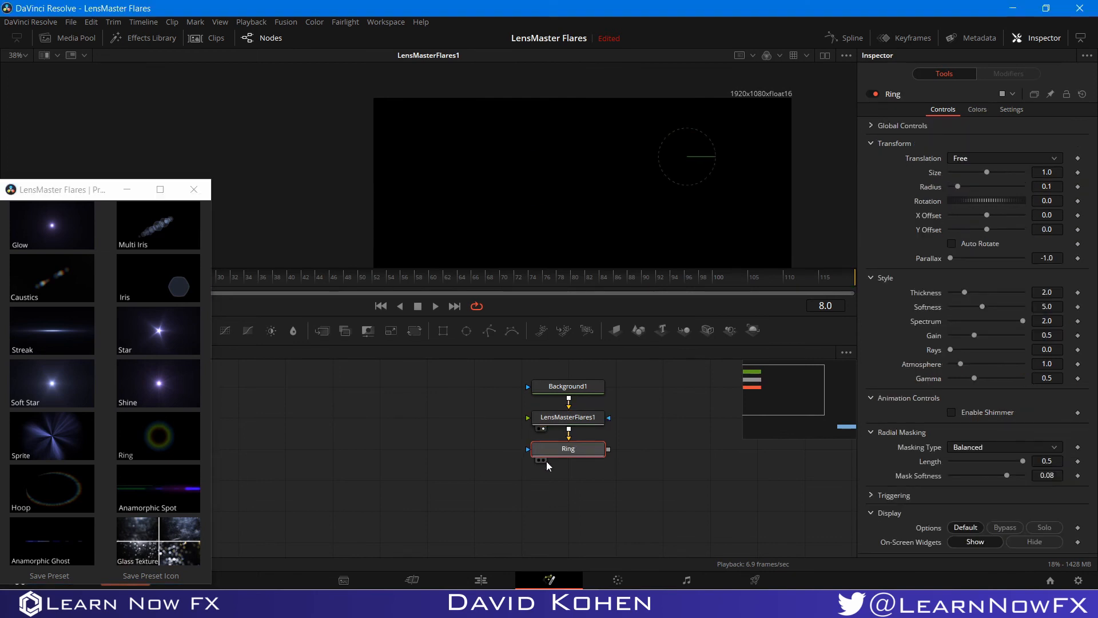
left_click(543, 461)
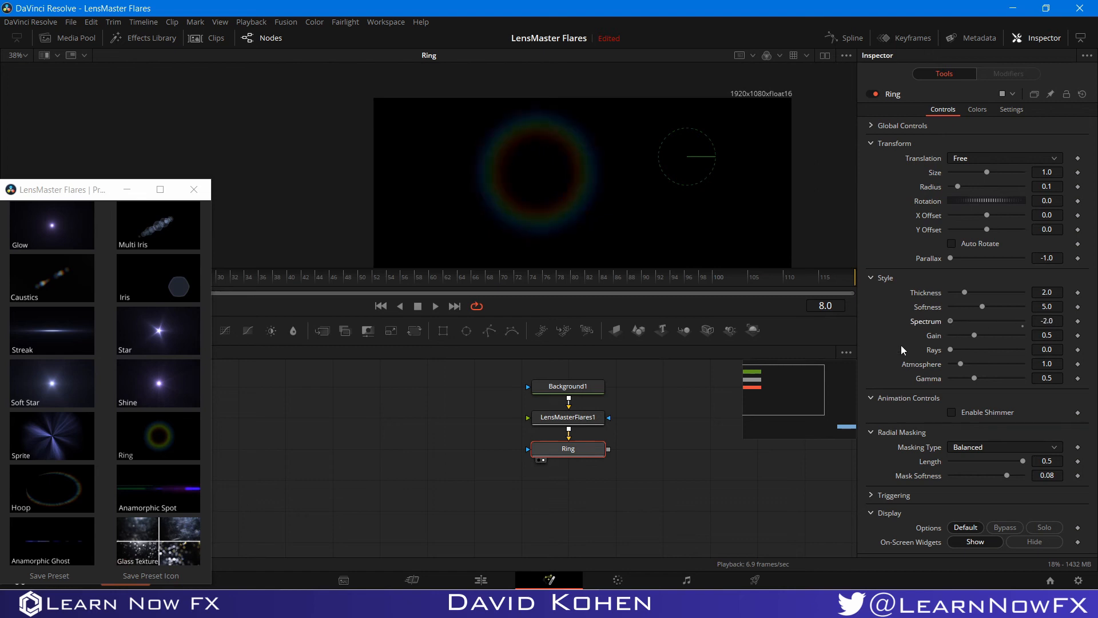
- Try the Ring's Spectrum at -2.0 and its Gain at 1.382, restoring them to 2.0 and 0.5
right_click(1022, 321)
left_click(965, 343)
left_click_drag(974, 335, 1019, 335)
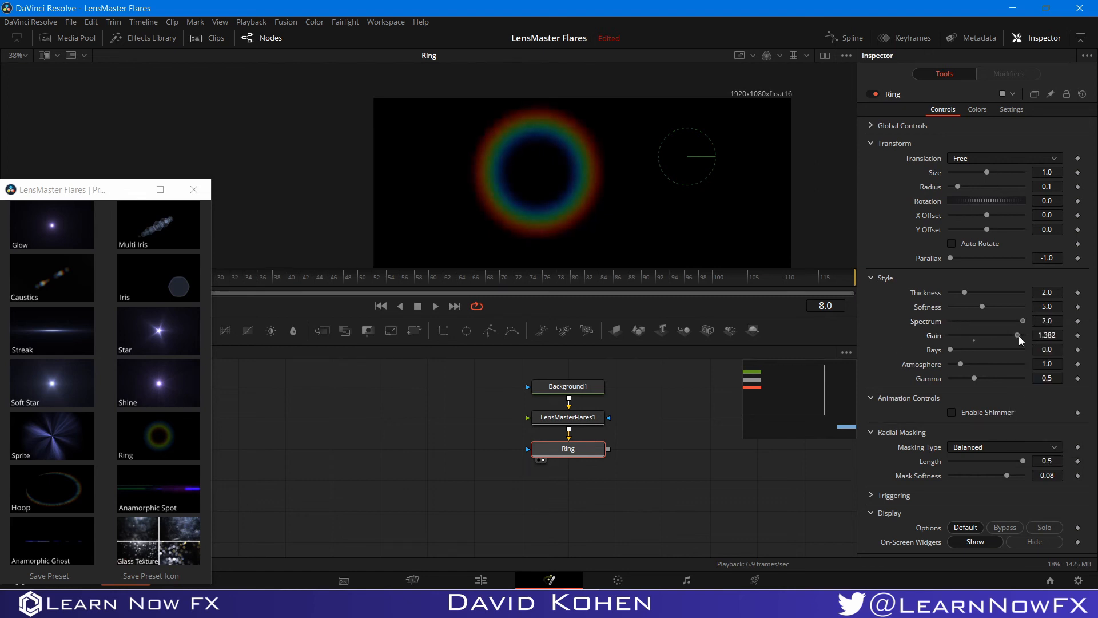
left_click(973, 339)
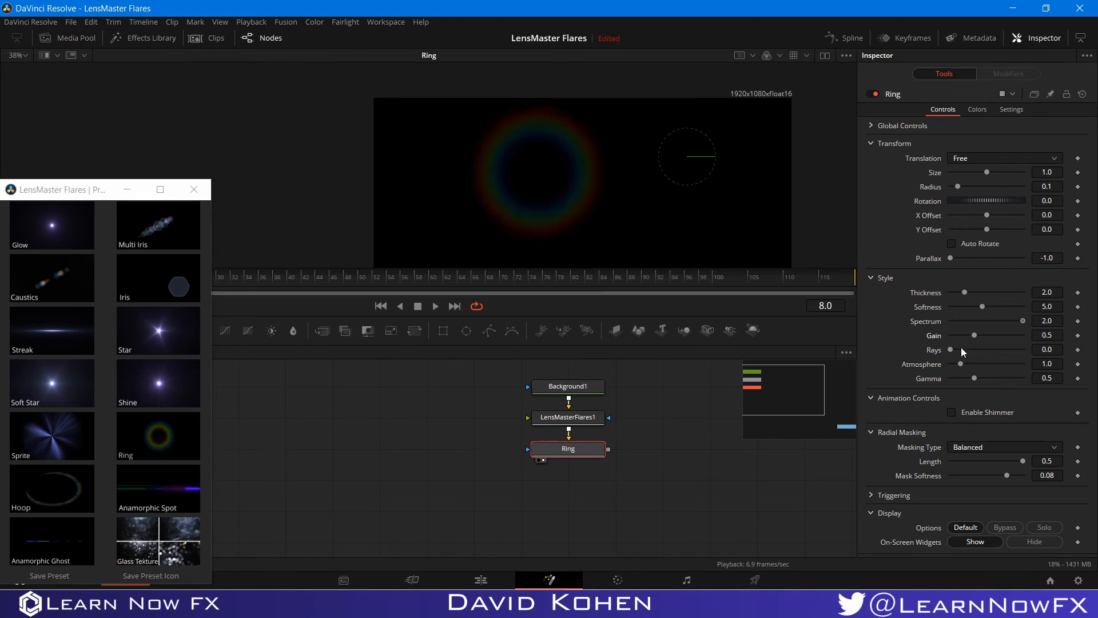
- Set the Ring's Rays to 2.126 and try Size 0.362 with Radius 0.504, restoring them to 1.0 and 0.1
left_click_drag(952, 350, 983, 337)
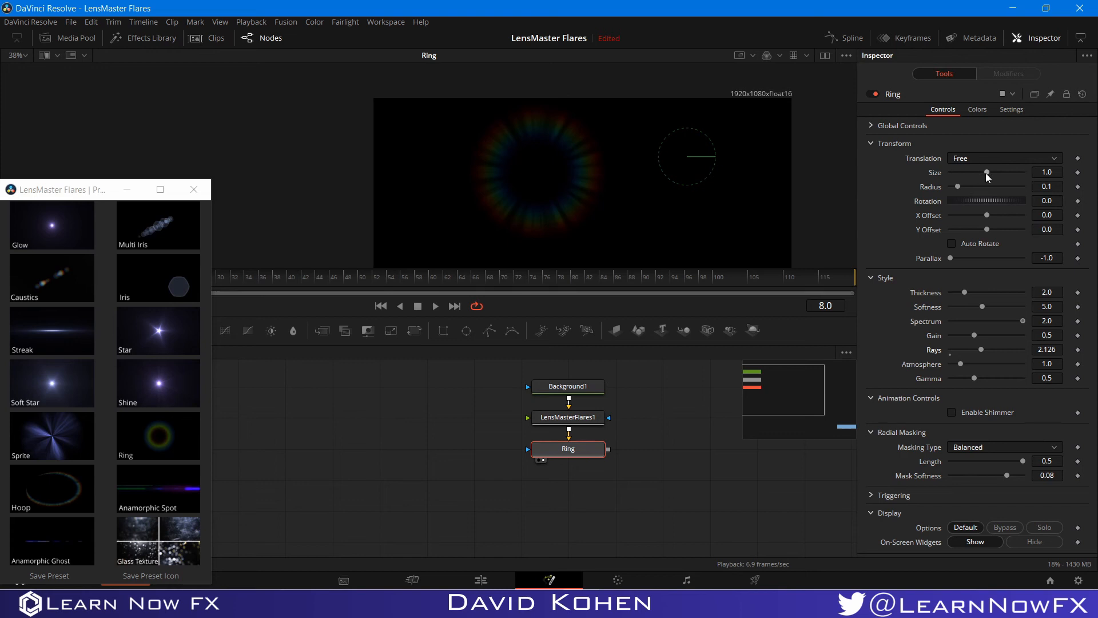
left_click_drag(986, 173, 987, 195)
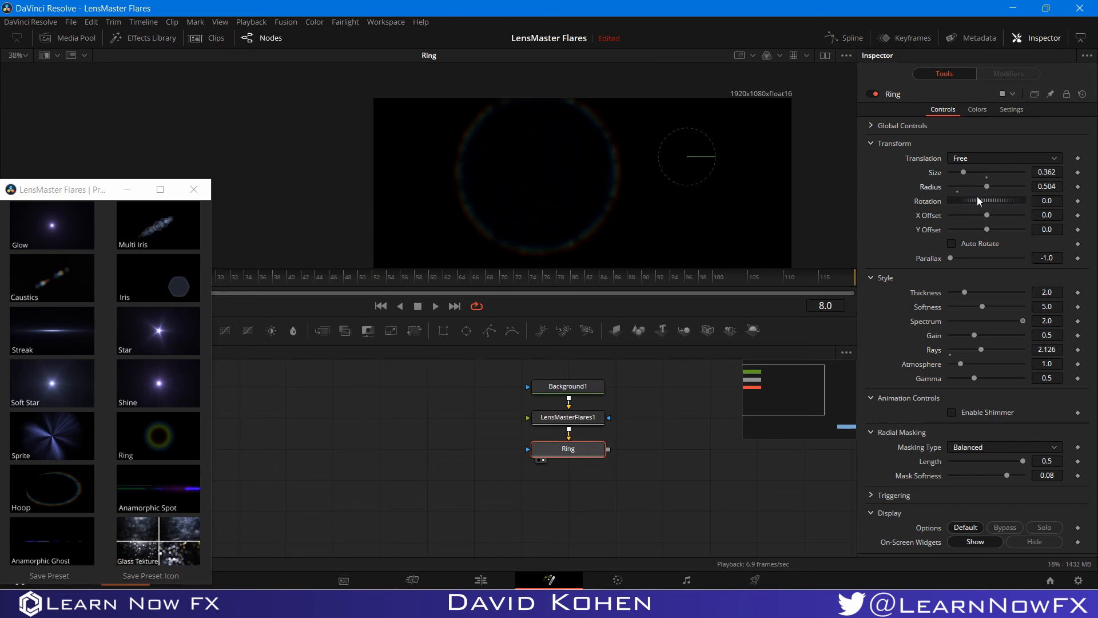
left_click(958, 192)
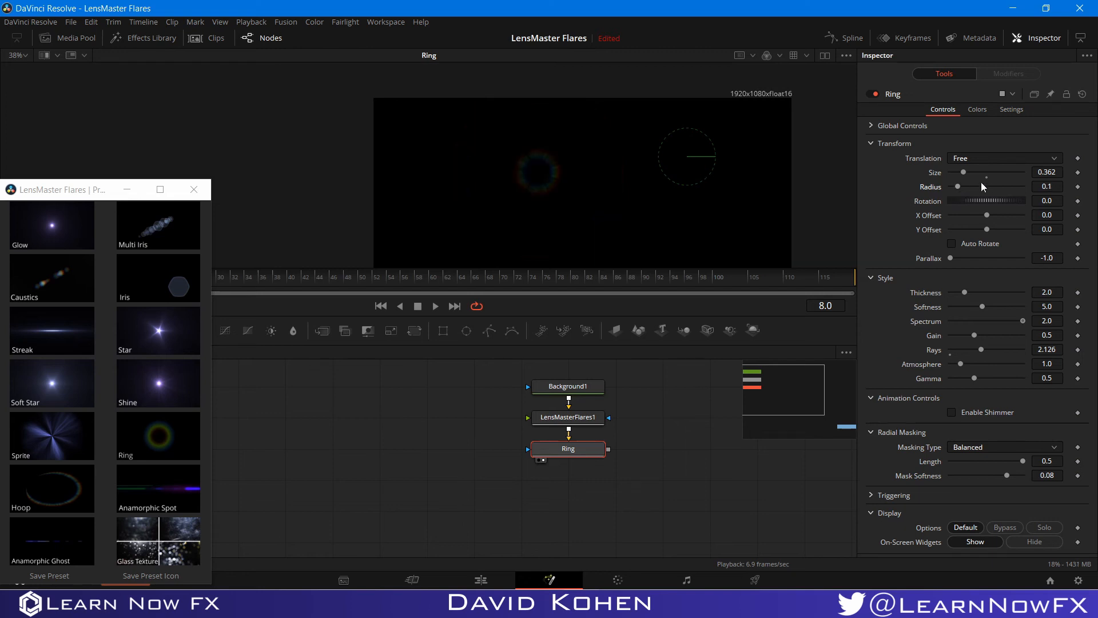
left_click(987, 177)
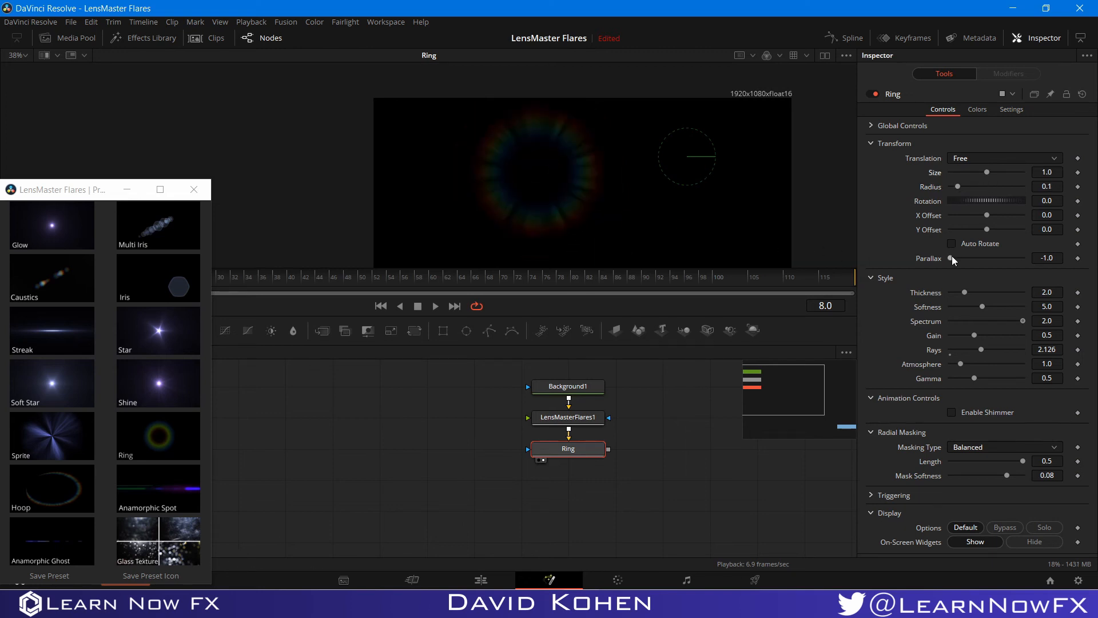
- Try other Parallax, Thickness, Atmosphere and Gamma values on the Ring, restoring their defaults, and set Spectrum to -1.37
left_click_drag(952, 256, 959, 296)
left_click(964, 297)
left_click(962, 321)
mouse_move(960, 365)
left_mouse_down()
mouse_move(1065, 365)
mouse_move(894, 370)
mouse_move(1055, 377)
mouse_move(952, 377)
mouse_move(974, 378)
left_mouse_up()
left_click(963, 369)
double_click(976, 383)
- Switch the Ring's shimmer on and off, and try the Independent masking type before returning to Balanced
left_click(951, 410)
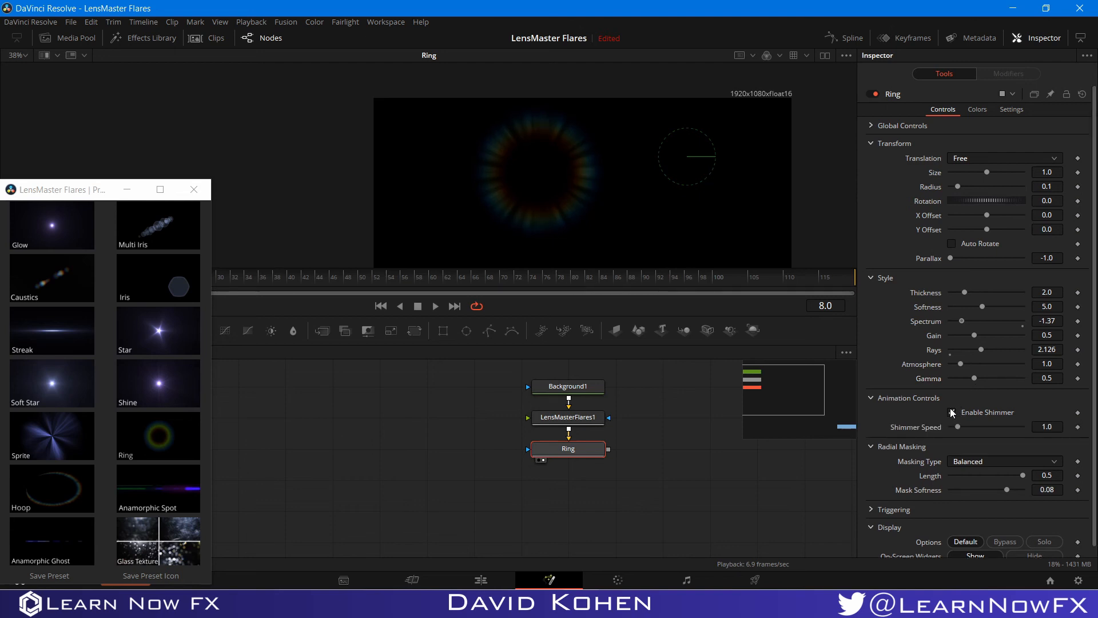
left_click(952, 412)
left_click(980, 448)
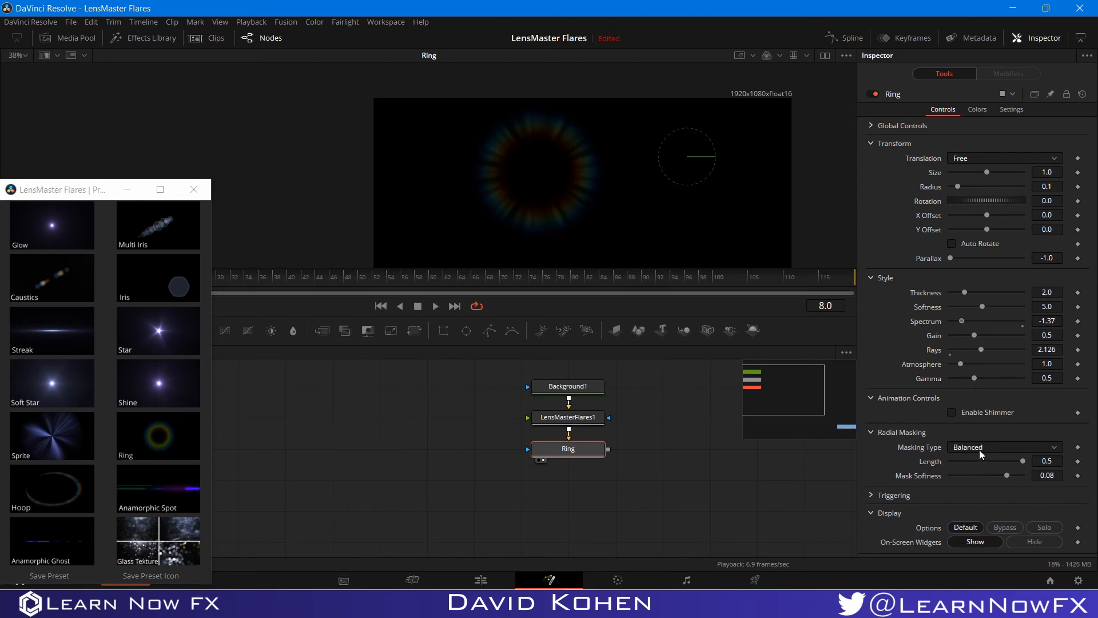
left_click(981, 459)
left_click(982, 449)
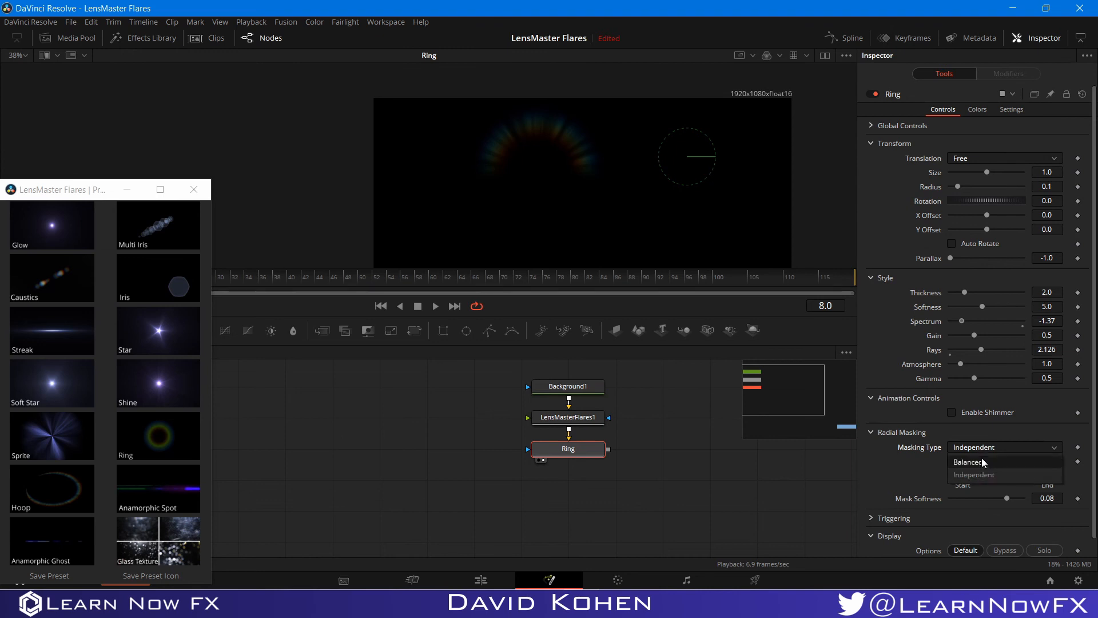
left_click(983, 461)
- Set the Ring's radial masking Length to 0.1024 and Spectrum to -1.59, and enable Auto Rotate
left_click_drag(1022, 462, 962, 465)
left_click_drag(962, 321, 958, 321)
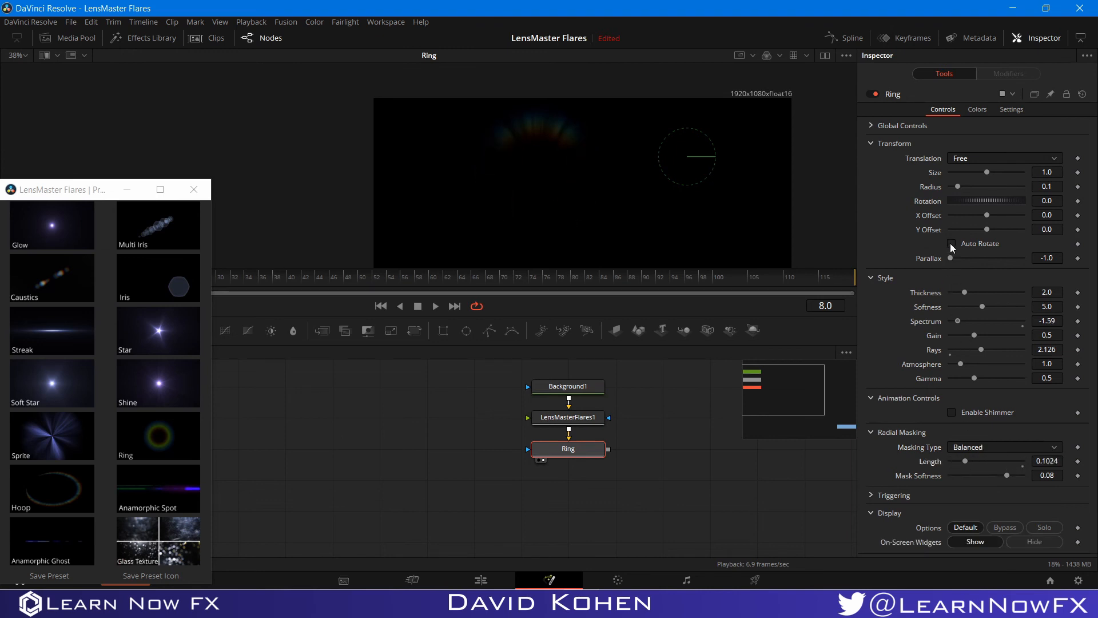
left_click(952, 243)
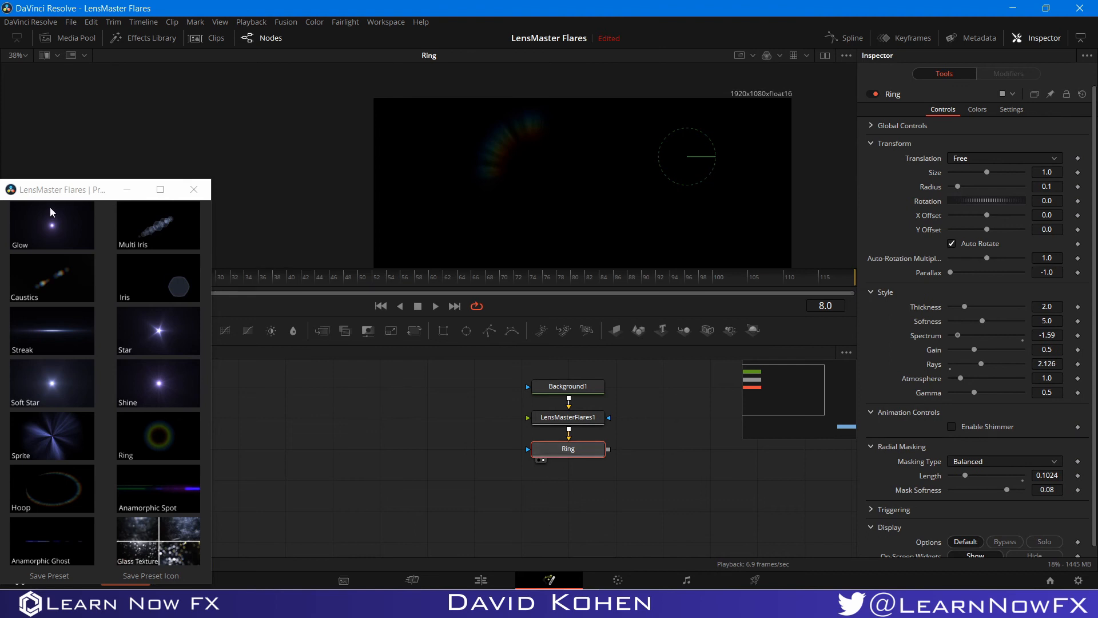
- Add a Glow after the Ring, view it, and move the global light position to about X 0.29, Y 0.22
left_click(545, 488)
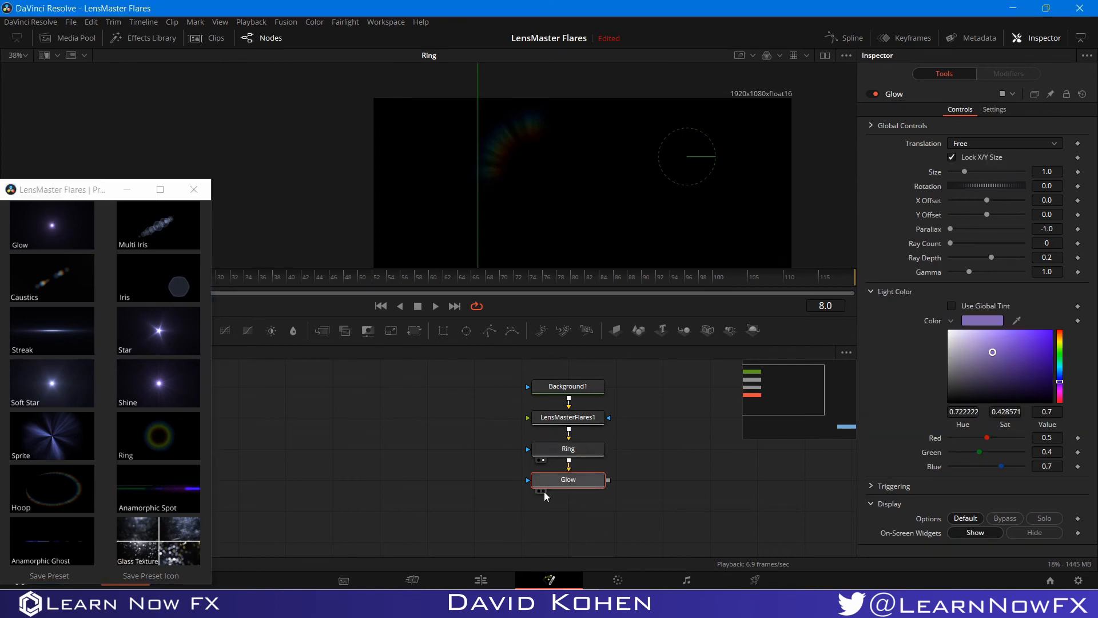
left_click(543, 490)
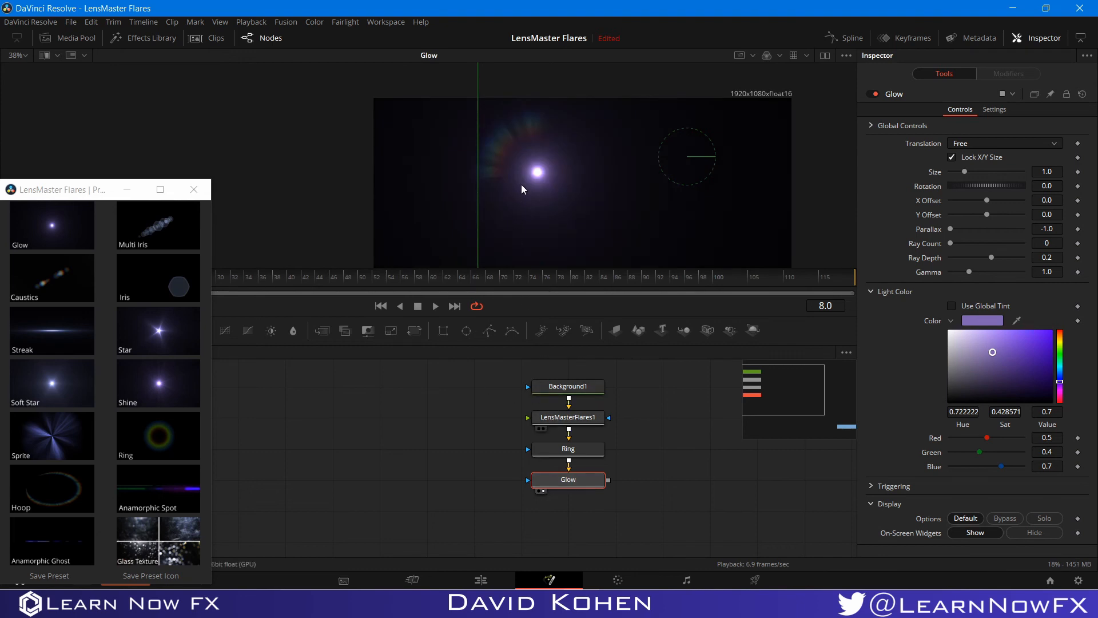
left_click_drag(536, 171, 600, 215)
scroll(709, 186, "down", 1)
scroll(708, 187, "down", 2)
left_click_drag(684, 215, 618, 209)
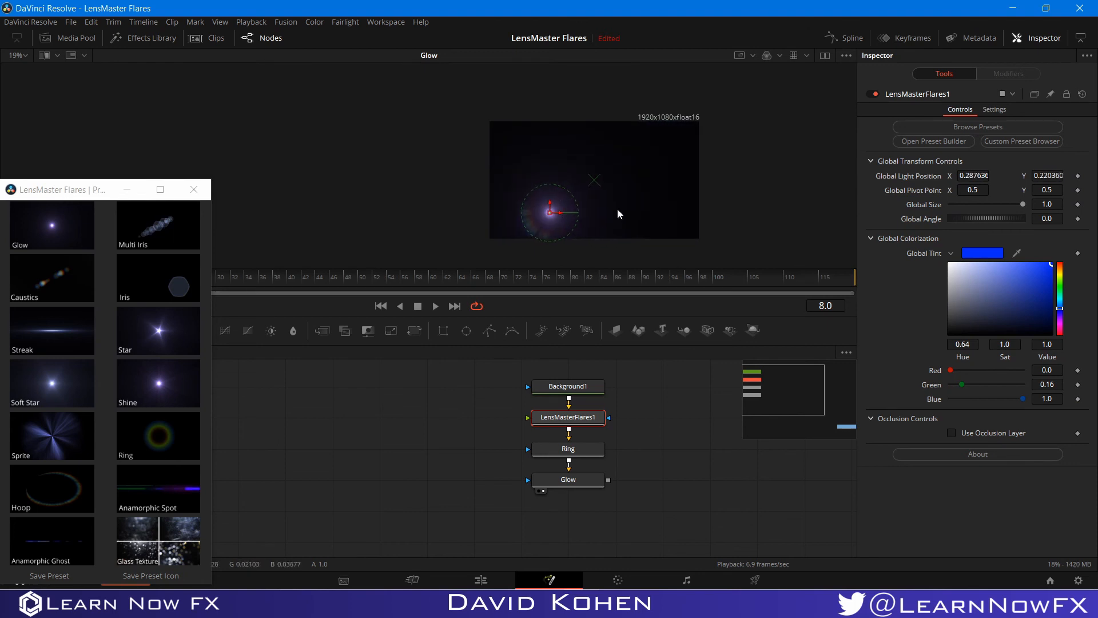
- Lower the Ring's Gain to 0.142 so it blends subtly with the Glow
scroll(617, 214, "up", 3)
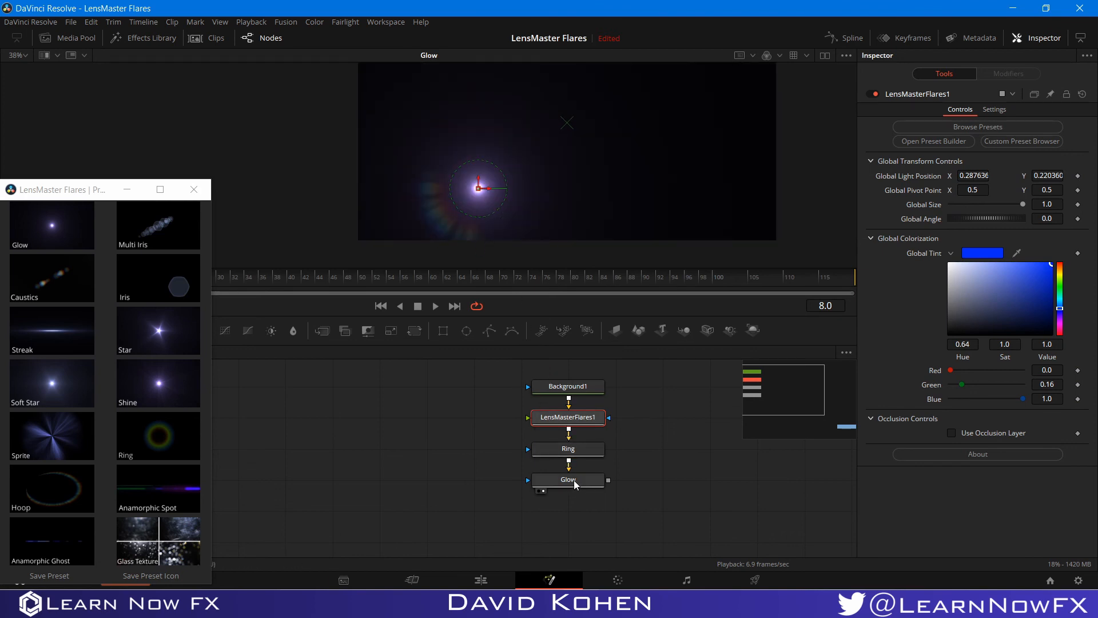
left_click(584, 447)
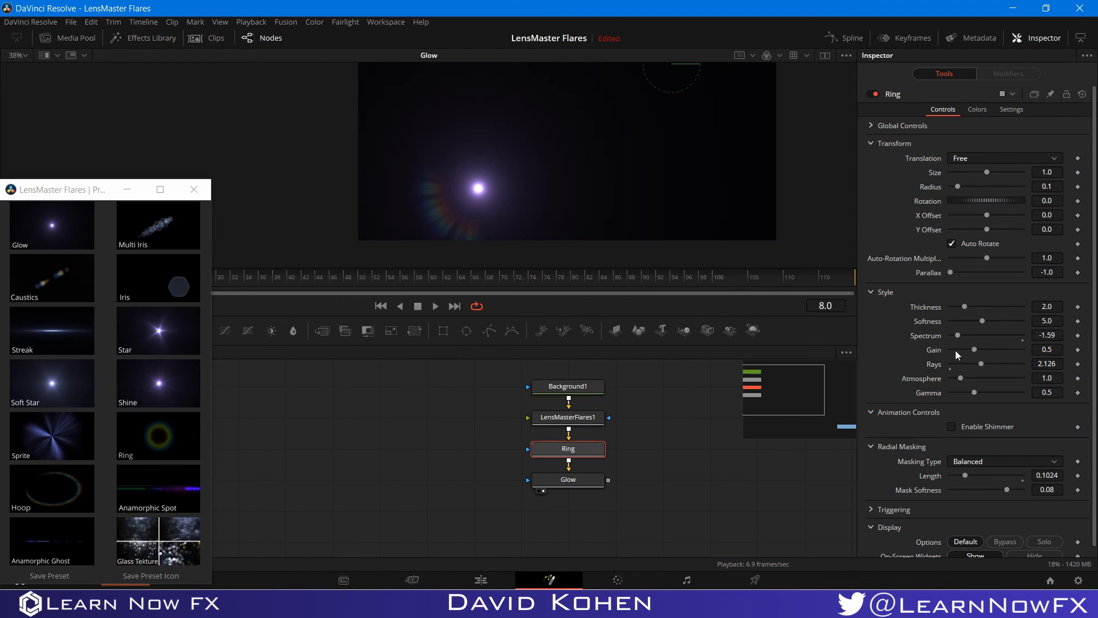
left_click_drag(974, 350, 961, 358)
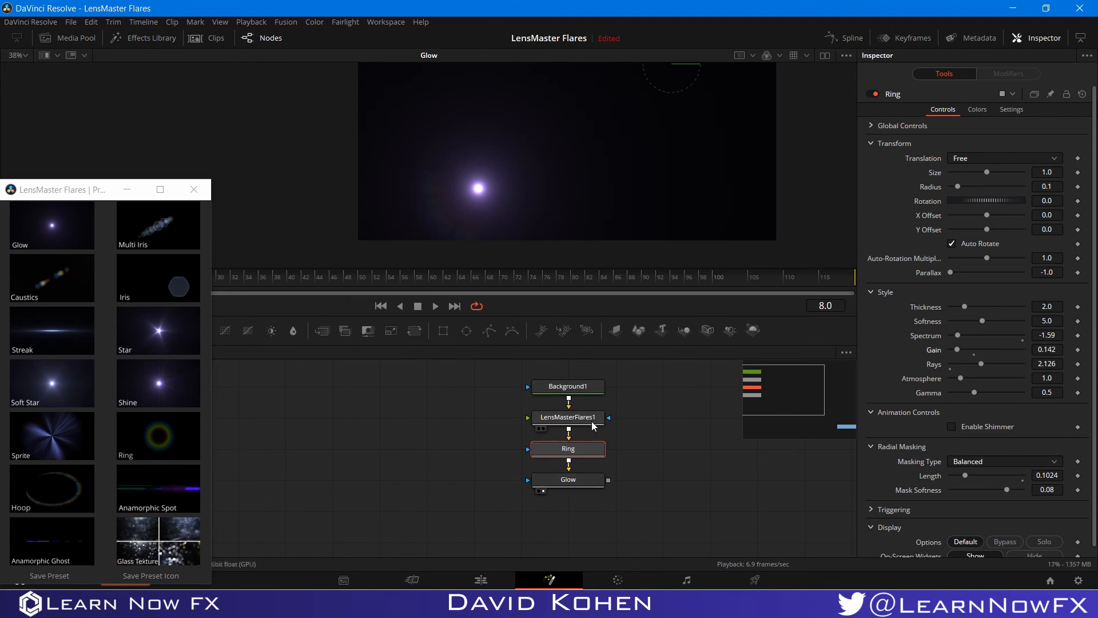
- Delete the Ring and Glow nodes, and build a new Glow followed by a Hoop after LensMasterFlares1, viewing the Hoop
left_click_drag(573, 498, 590, 442)
key("Delete")
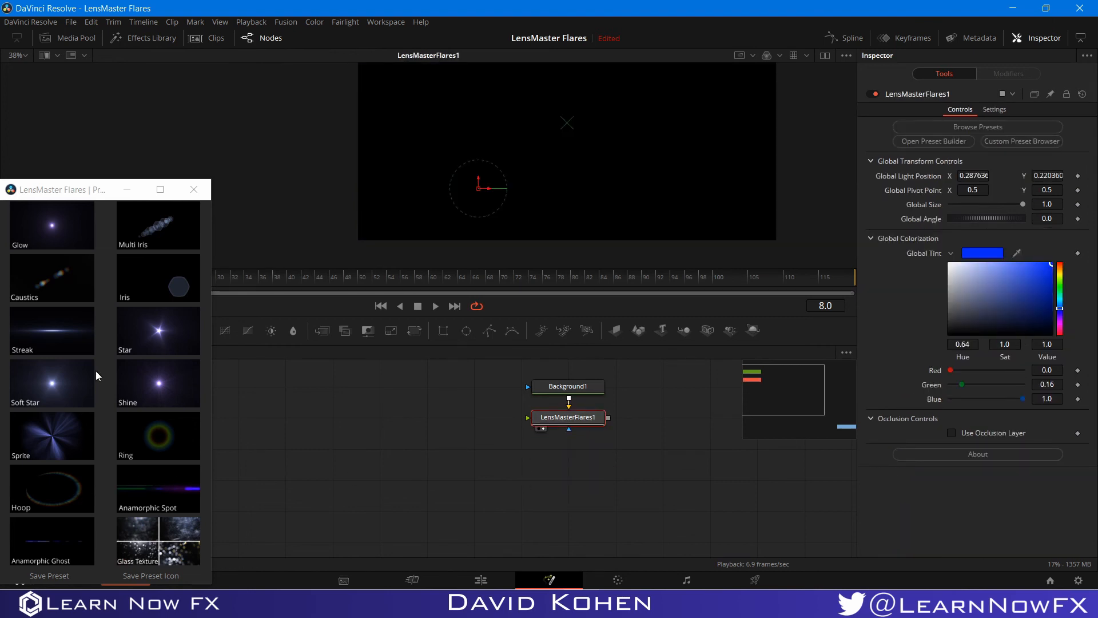
left_click(51, 229)
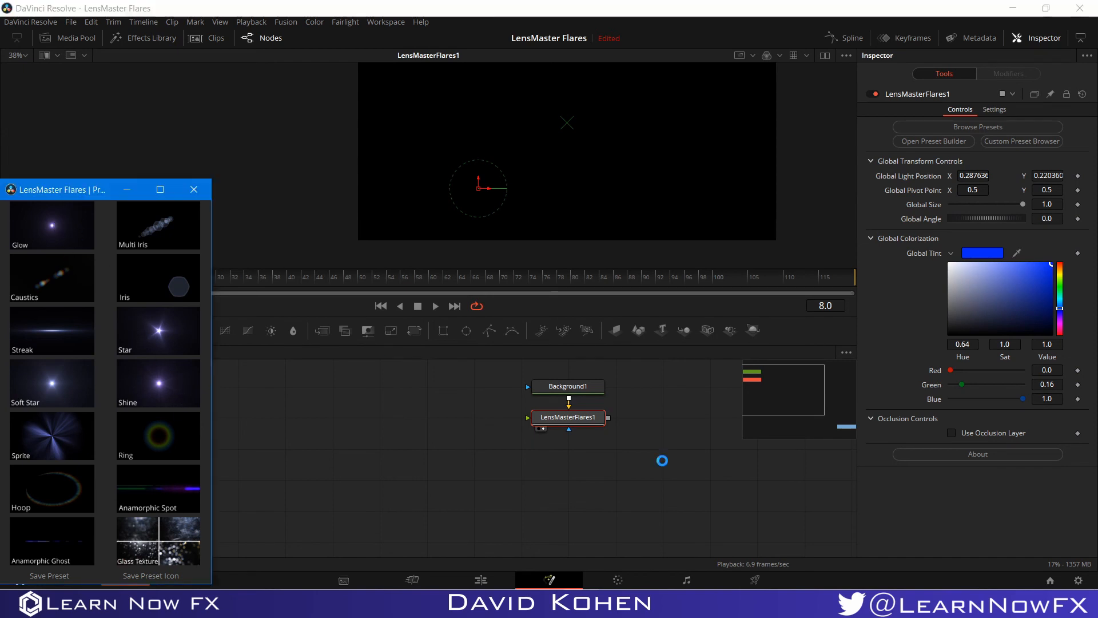
left_click(42, 502)
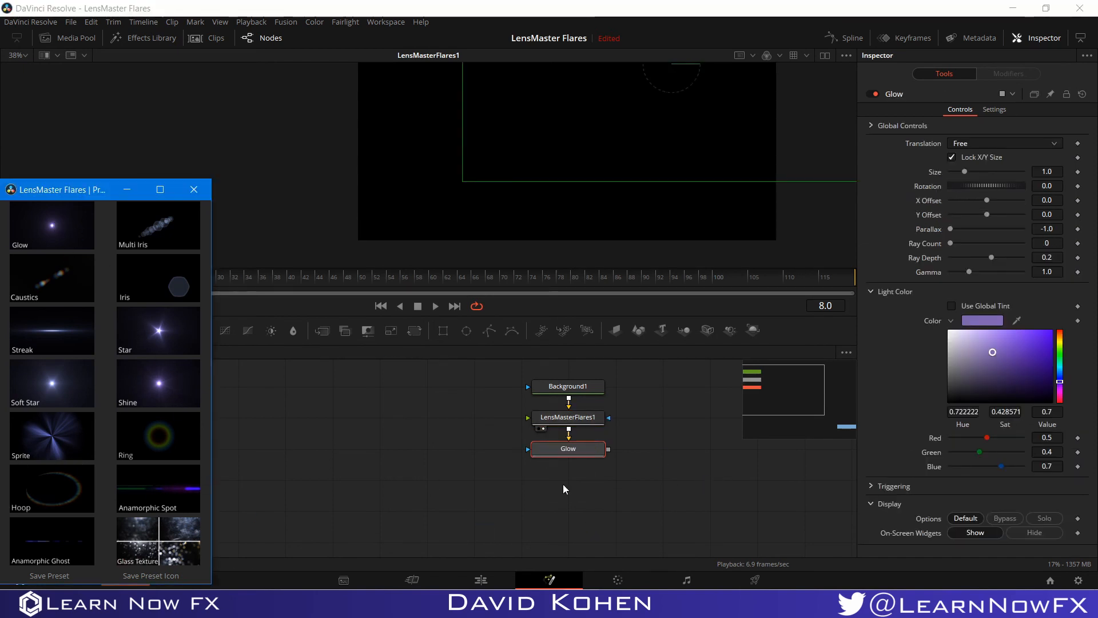
left_click(545, 491)
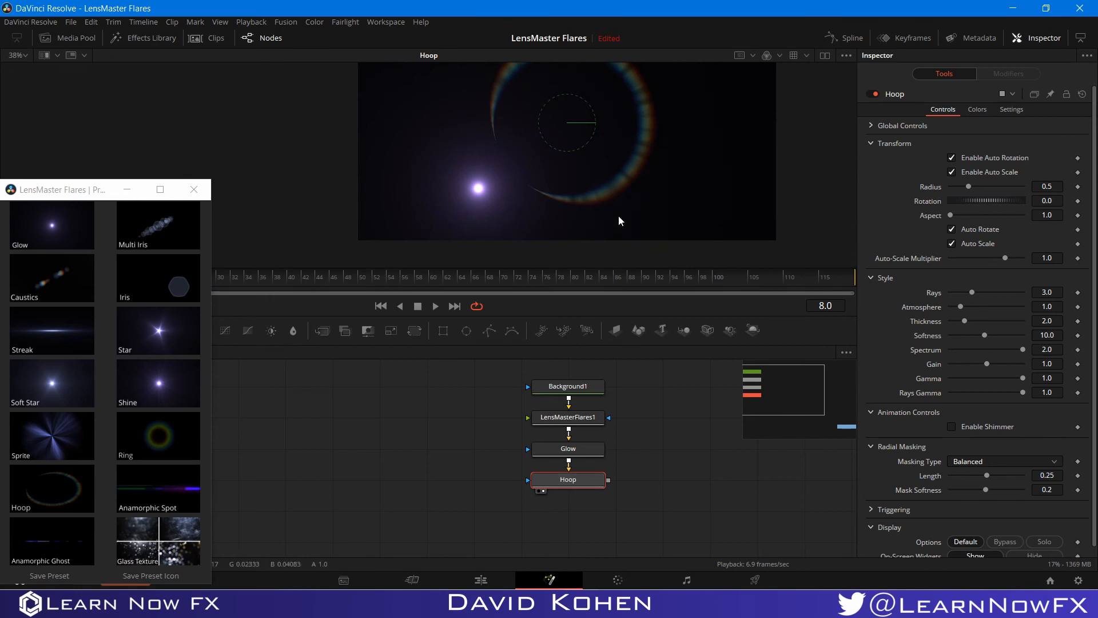
- Move the global light position to about X 0.22, Y 0.19
scroll(596, 211, "down", 2)
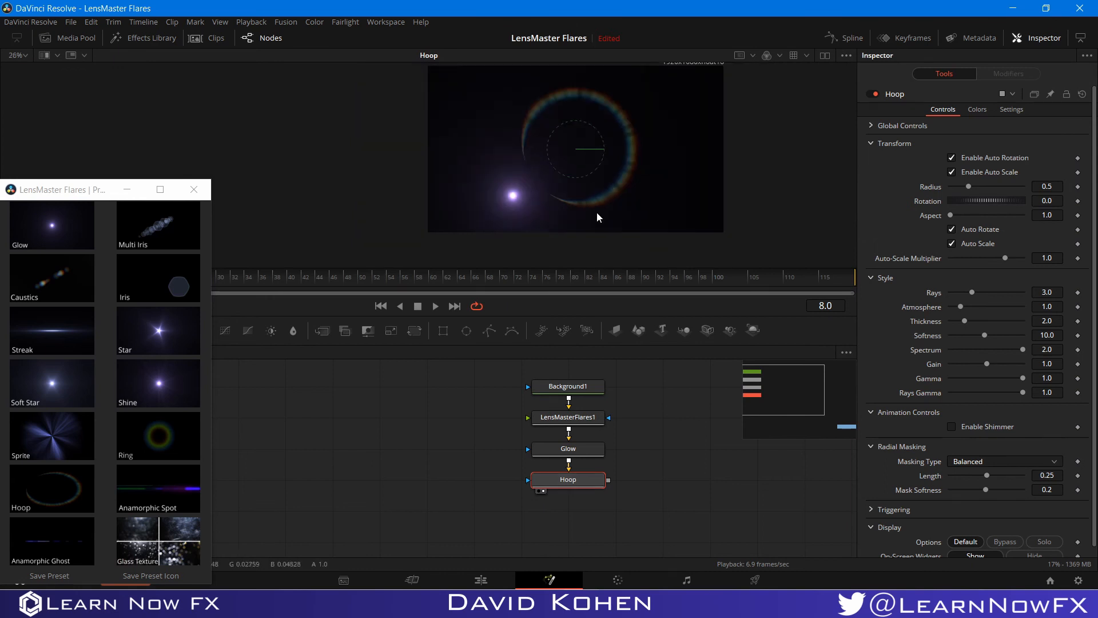
left_click(568, 417)
mouse_move(536, 197)
left_mouse_down()
mouse_move(537, 130)
mouse_move(658, 127)
mouse_move(652, 197)
mouse_move(521, 204)
left_mouse_up()
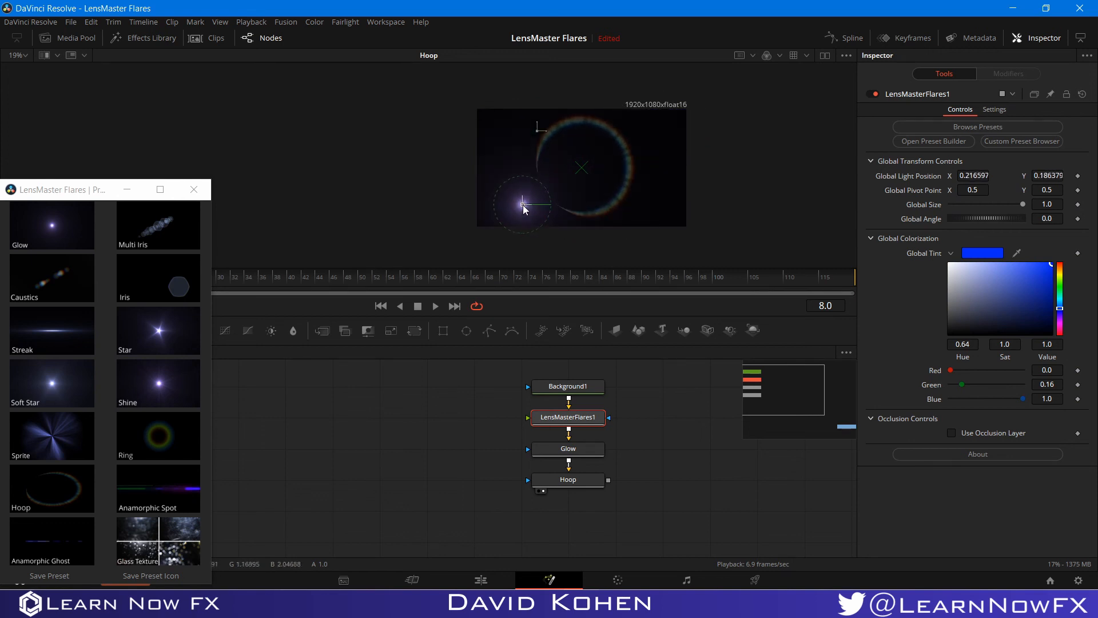
scroll(599, 176, "up", 3)
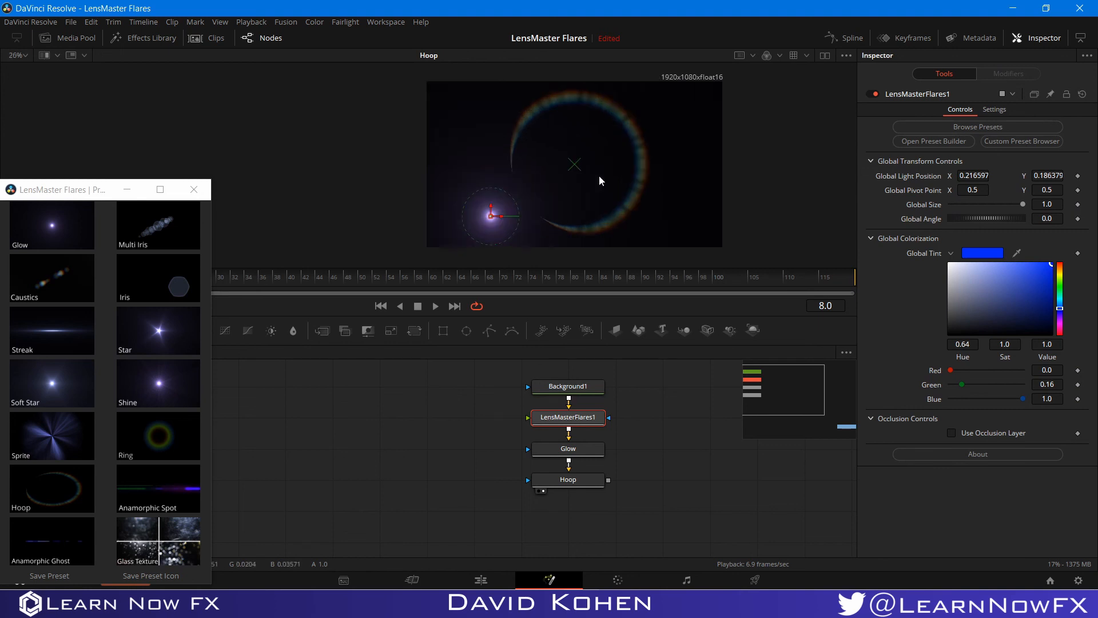
- Set the Hoop's Rays to 6.85, Gain to 0.598, Softness to 20, radial masking Length to 0.0827 and Mask Softness to 0.3754
left_click(564, 485)
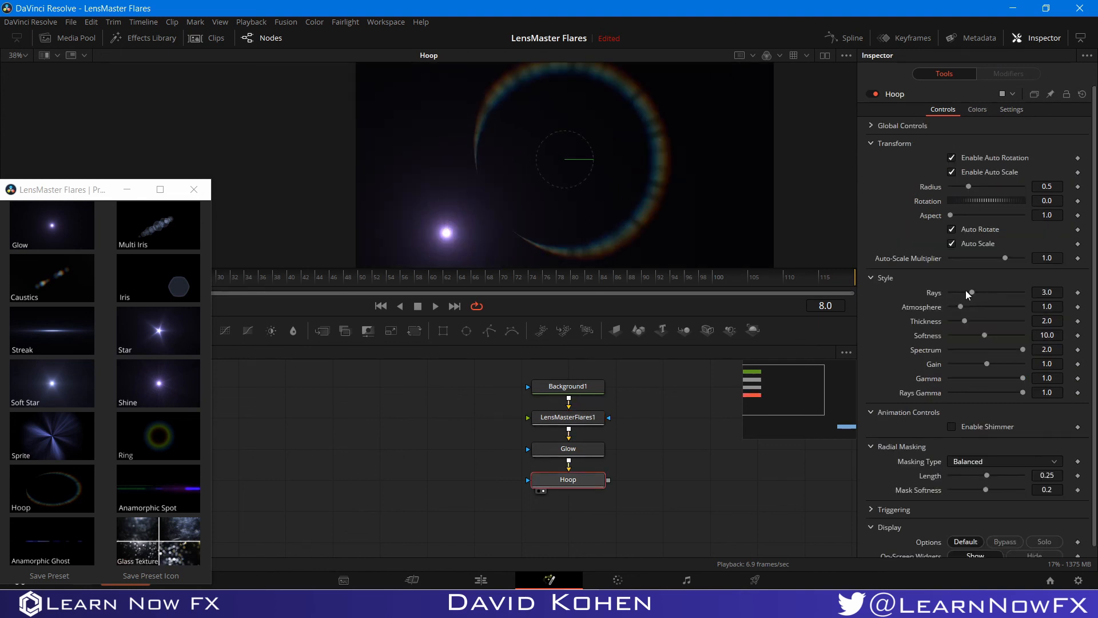
left_click_drag(966, 290, 1002, 295)
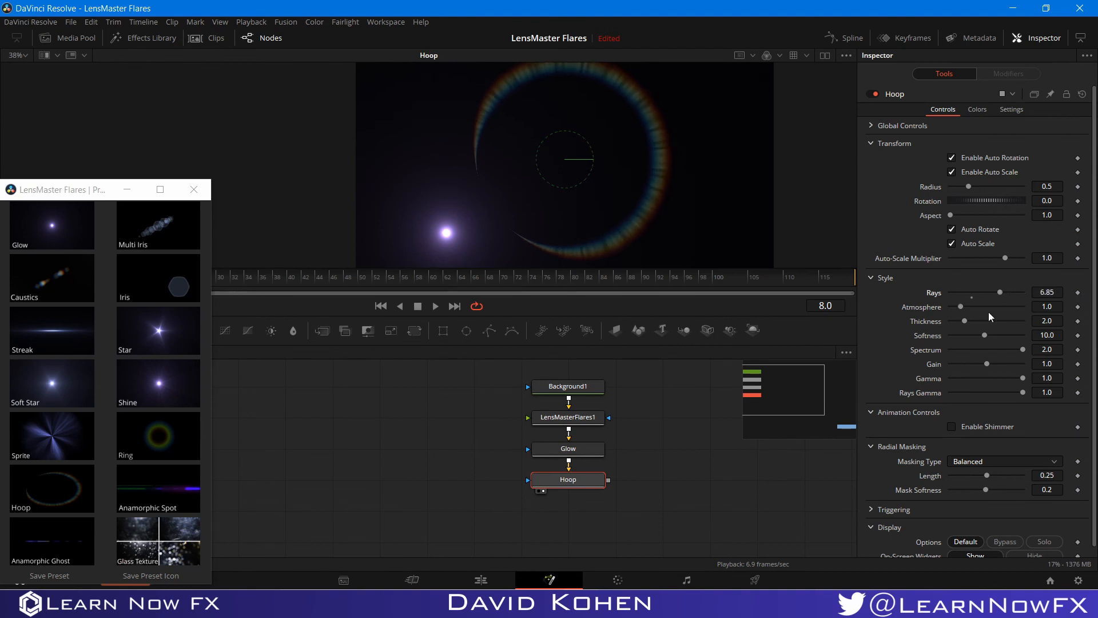
left_click_drag(986, 366, 1007, 349)
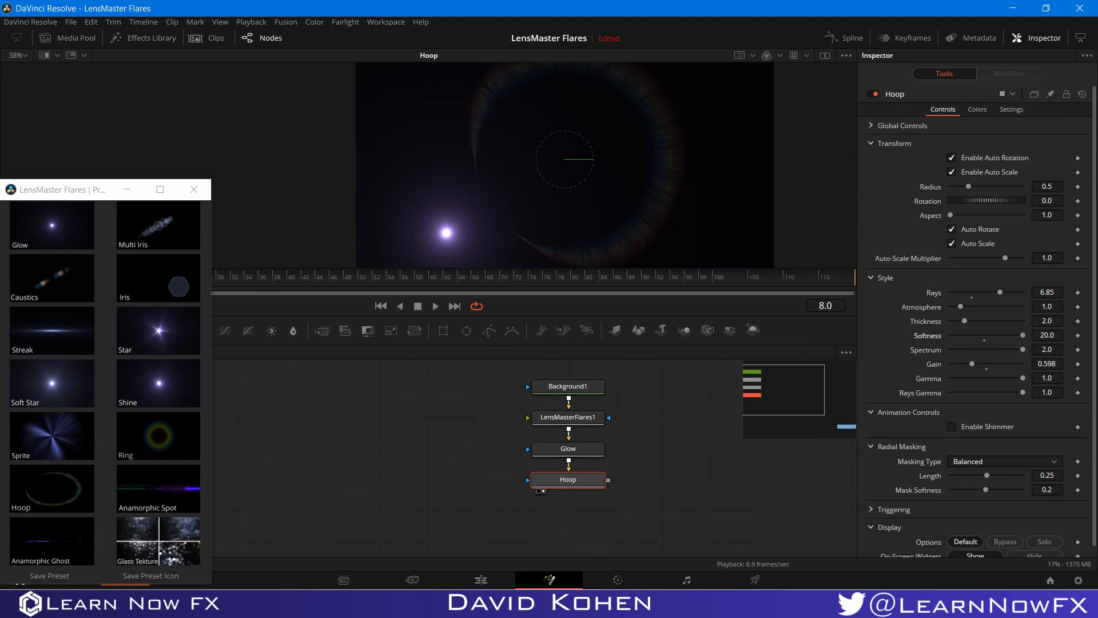
scroll(966, 432, "down", 1)
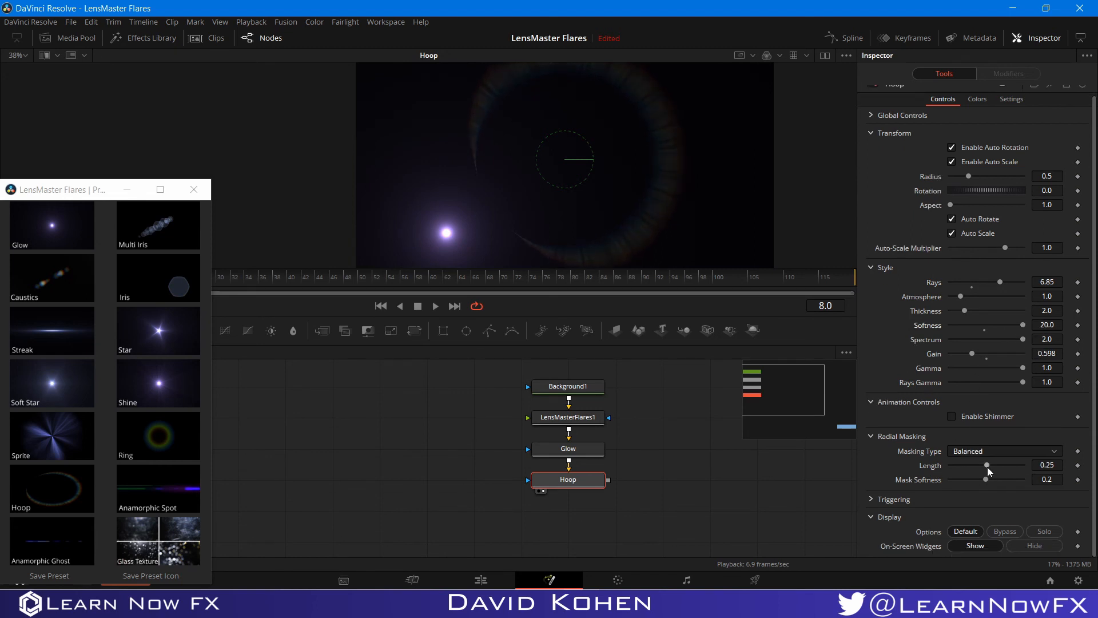
left_click_drag(987, 467, 1021, 484)
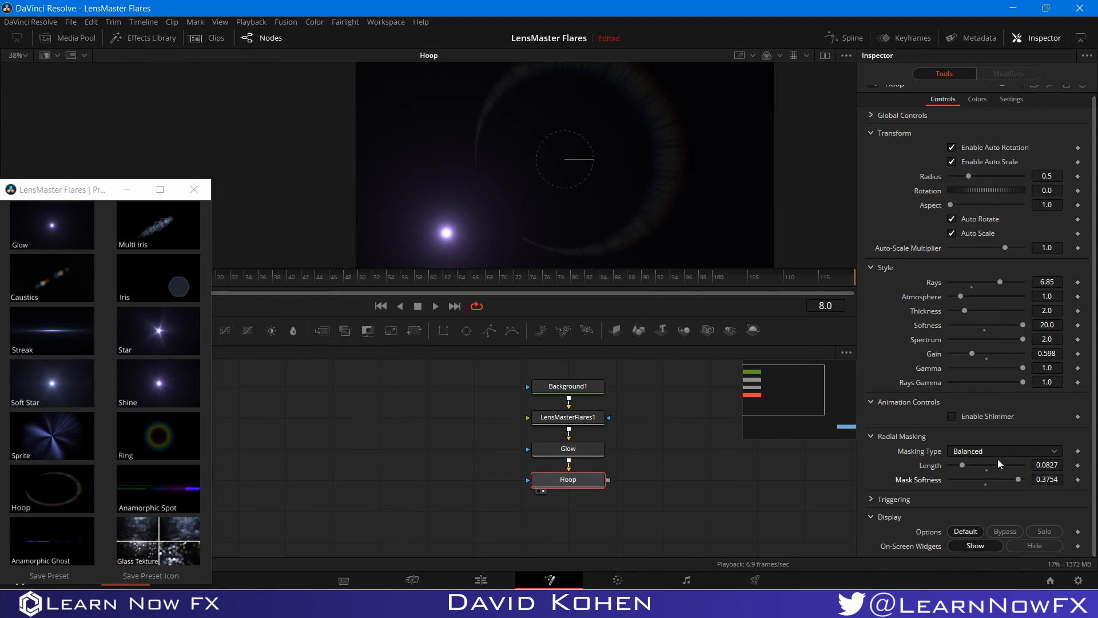
- Set the Hoop's Rays to 0 and Softness to 18.2, and move the global light position to about X 0.36, Y 0.79
left_click(982, 331)
left_click(971, 287)
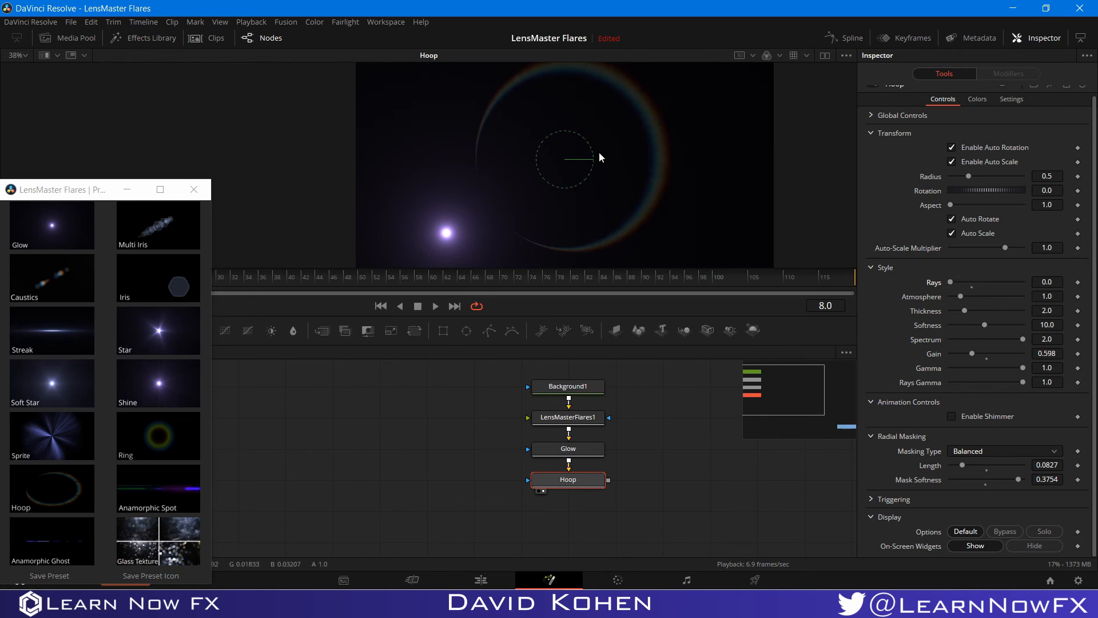
scroll(538, 186, "down", 2)
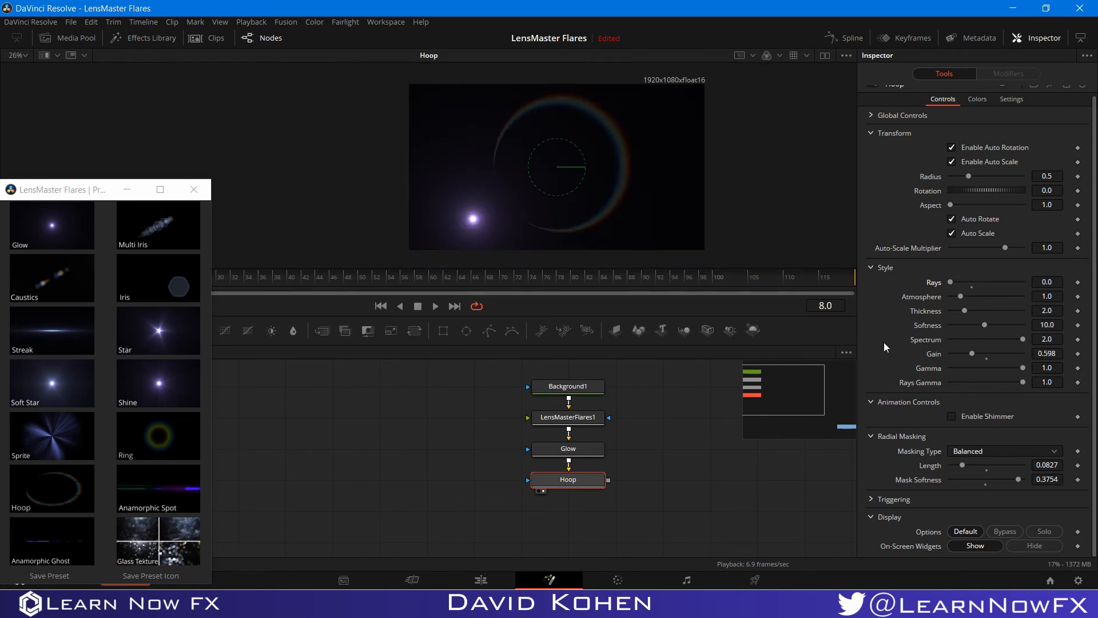
left_click_drag(982, 325, 1012, 330)
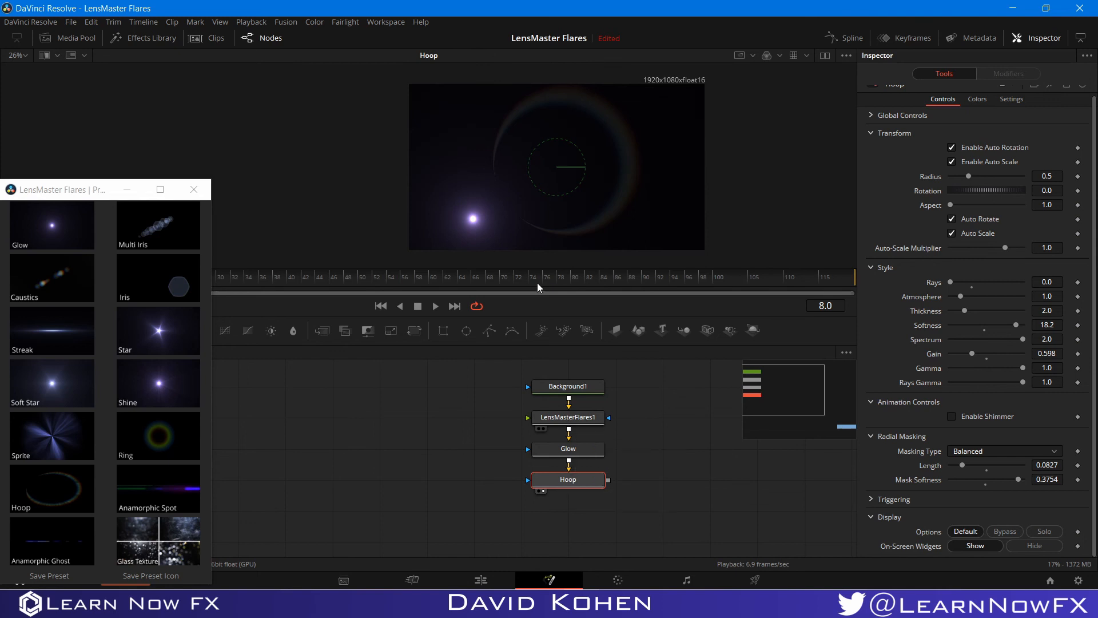
left_click(569, 420)
left_click_drag(592, 111, 515, 119)
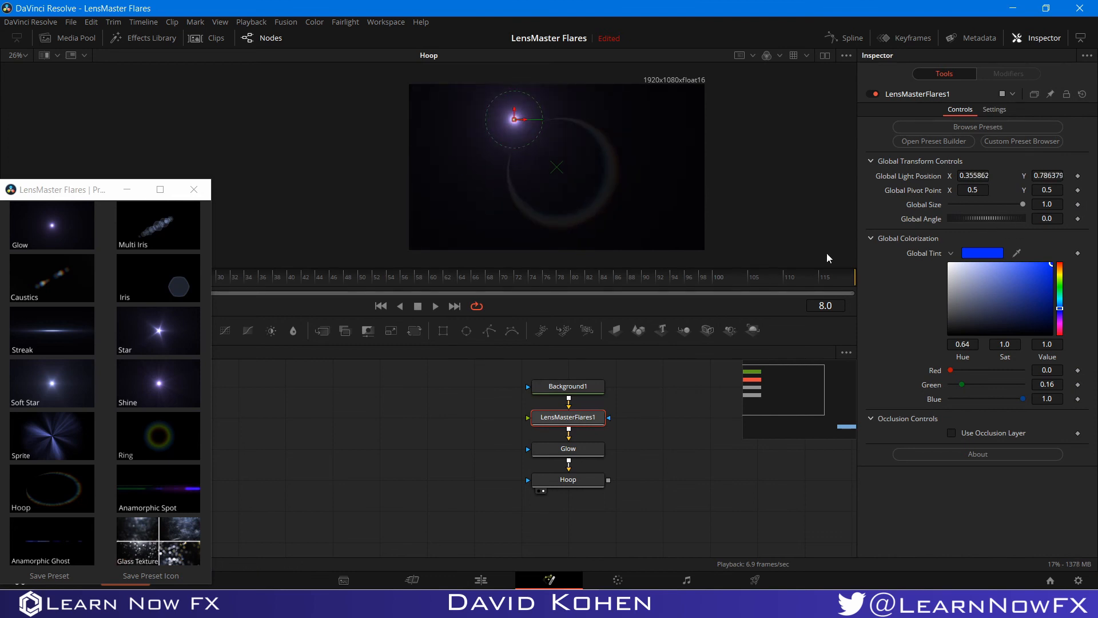
- Stretch the Hoop to an Aspect of 2.0 and move the global light position to about X 0.47, Y 0.82
left_click(581, 479)
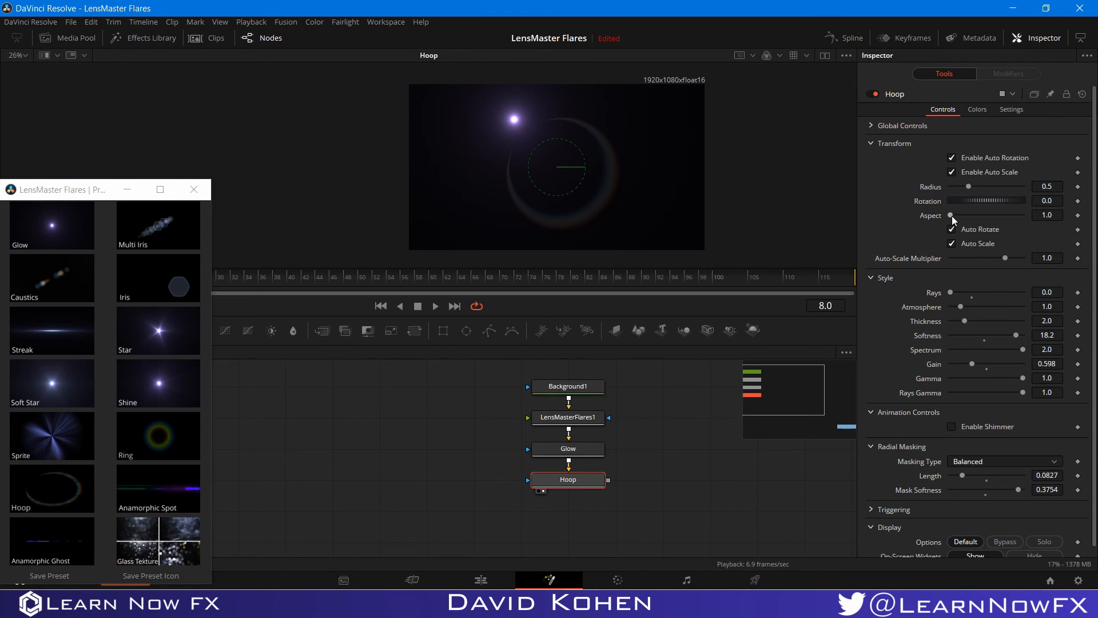
left_click_drag(952, 215, 1023, 215)
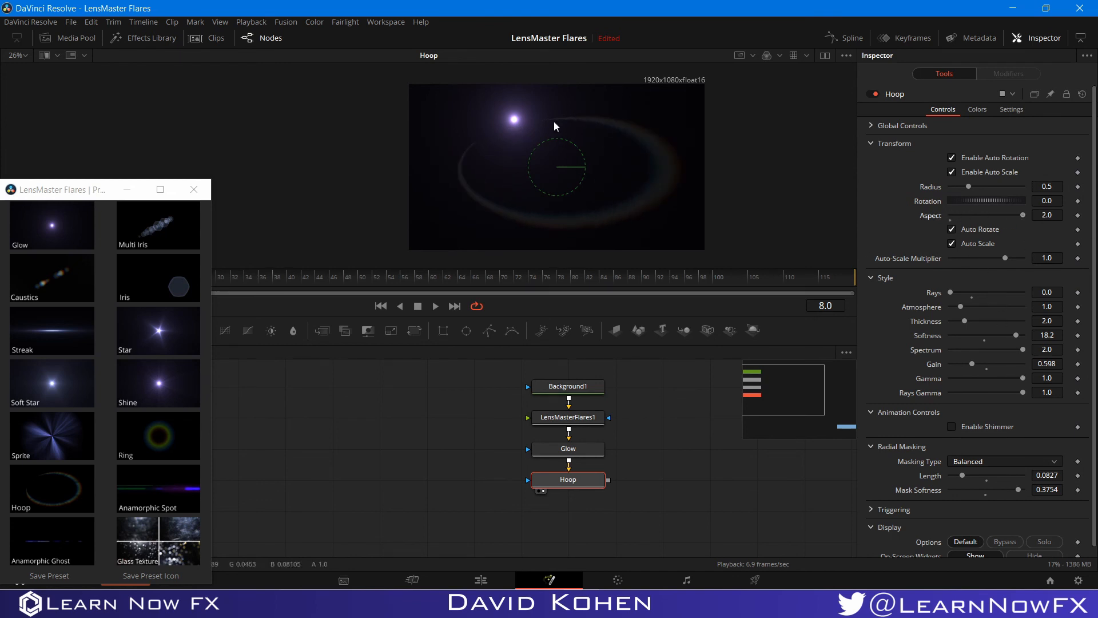
left_click(577, 424)
left_click_drag(518, 122, 549, 117)
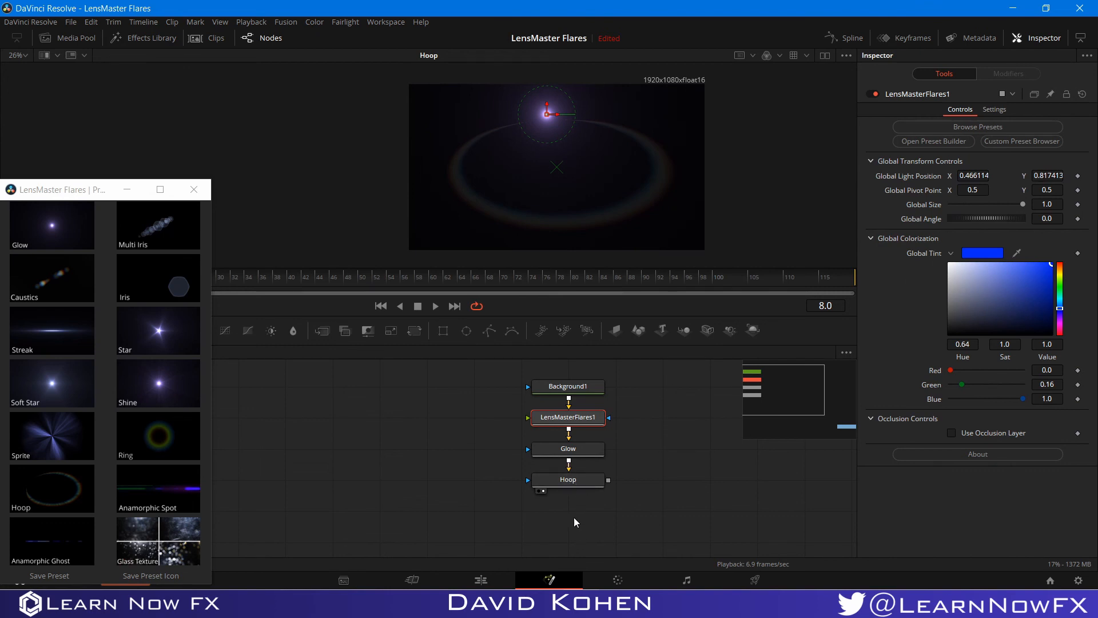
- Delete the Hoop and Glow nodes, keeping only Background1 and LensMasterFlares1
left_click(582, 479)
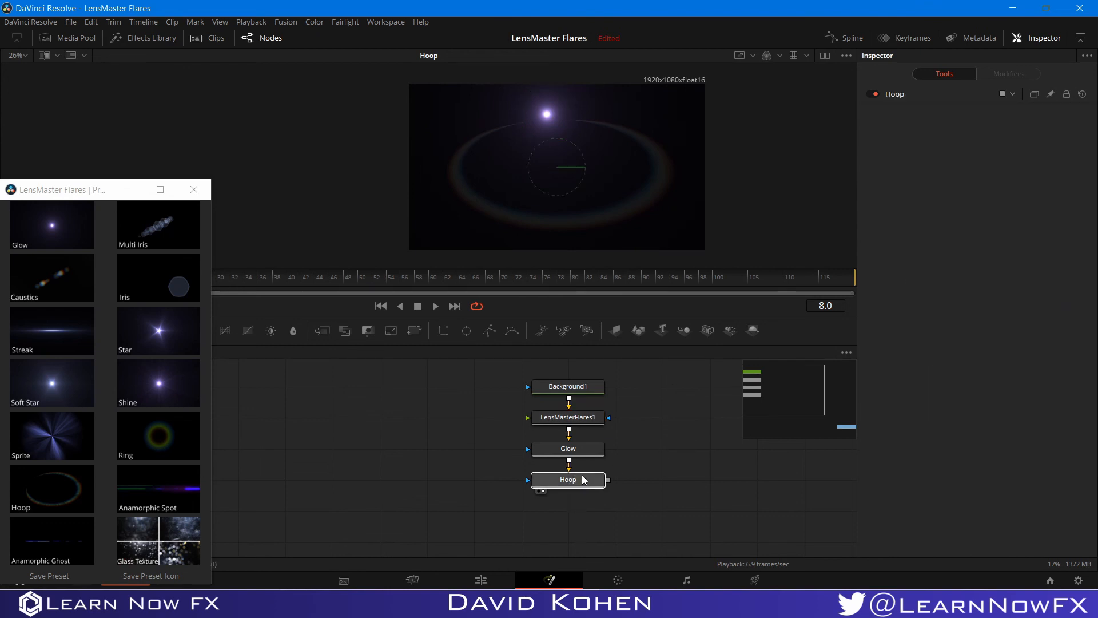
key("Delete")
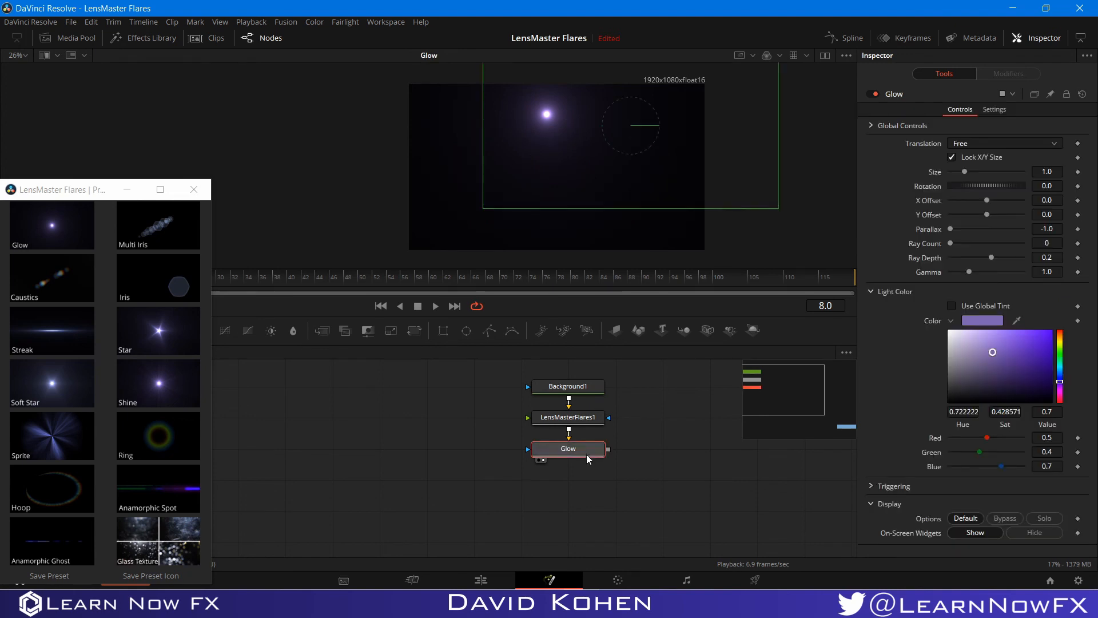
key("Delete")
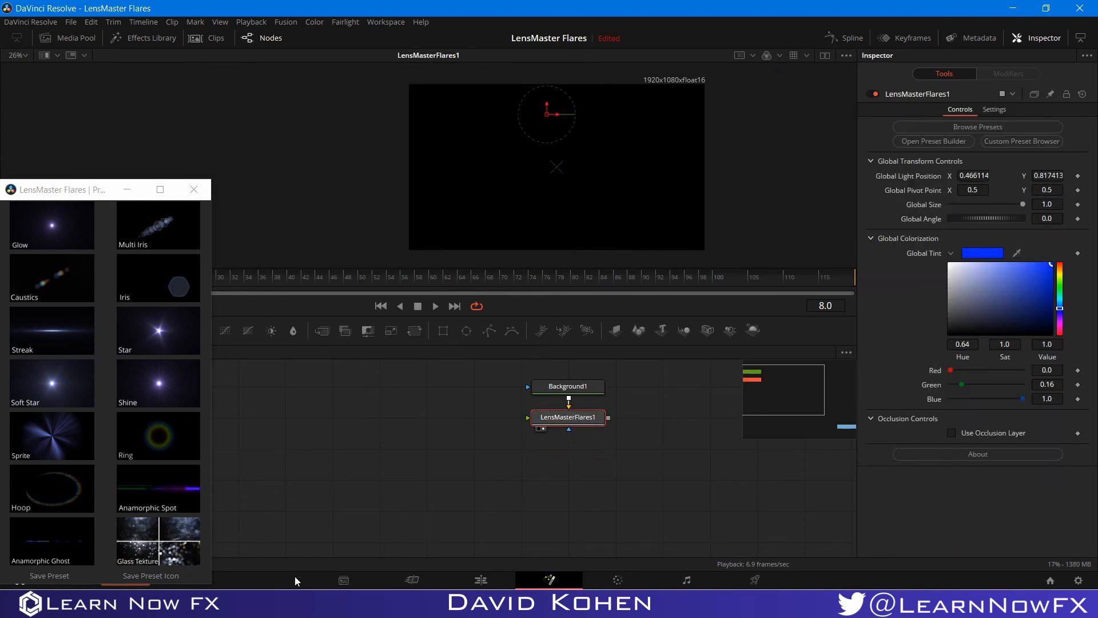
- Add an Anamorphic Spot after LensMasterFlares1, view it, and move the global light position to about X 0.67, Y 0.52
left_click(175, 499)
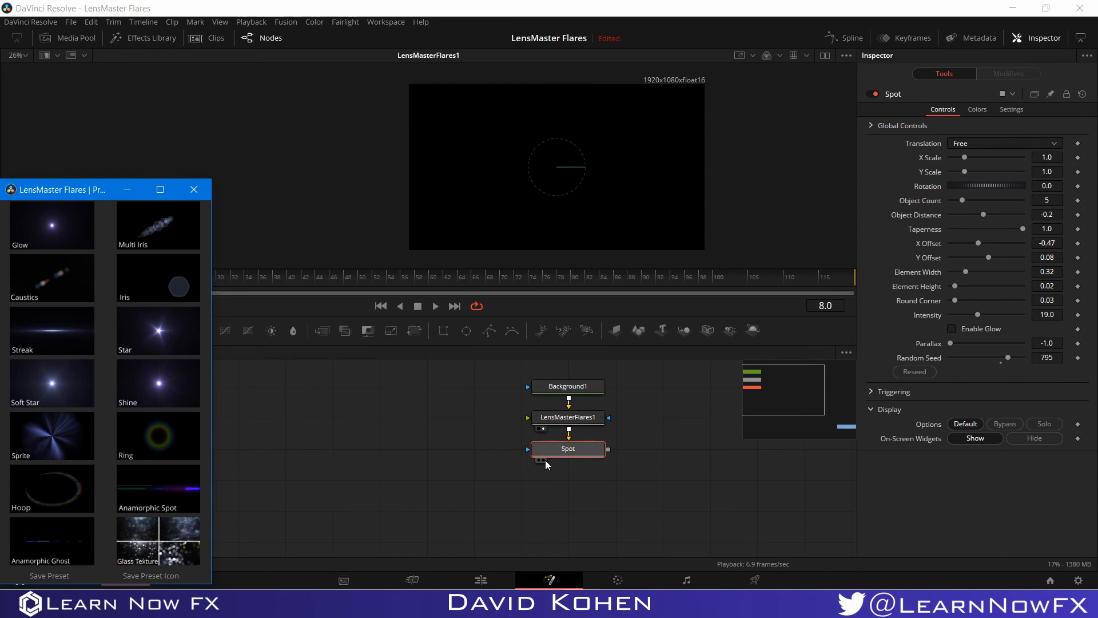
left_click(545, 460)
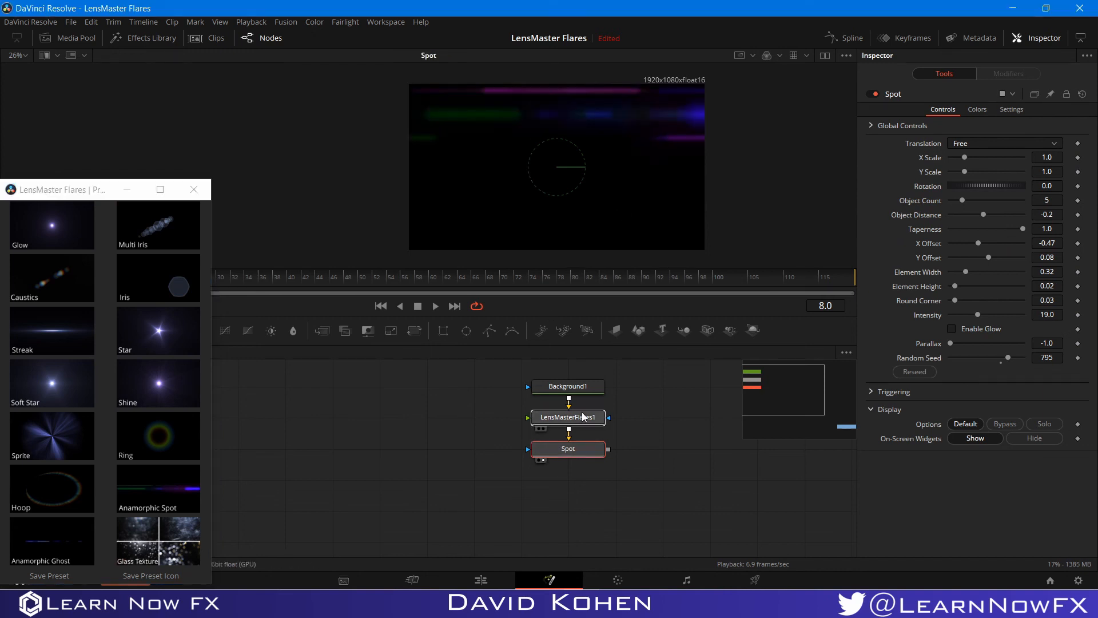
left_click_drag(542, 113, 613, 191)
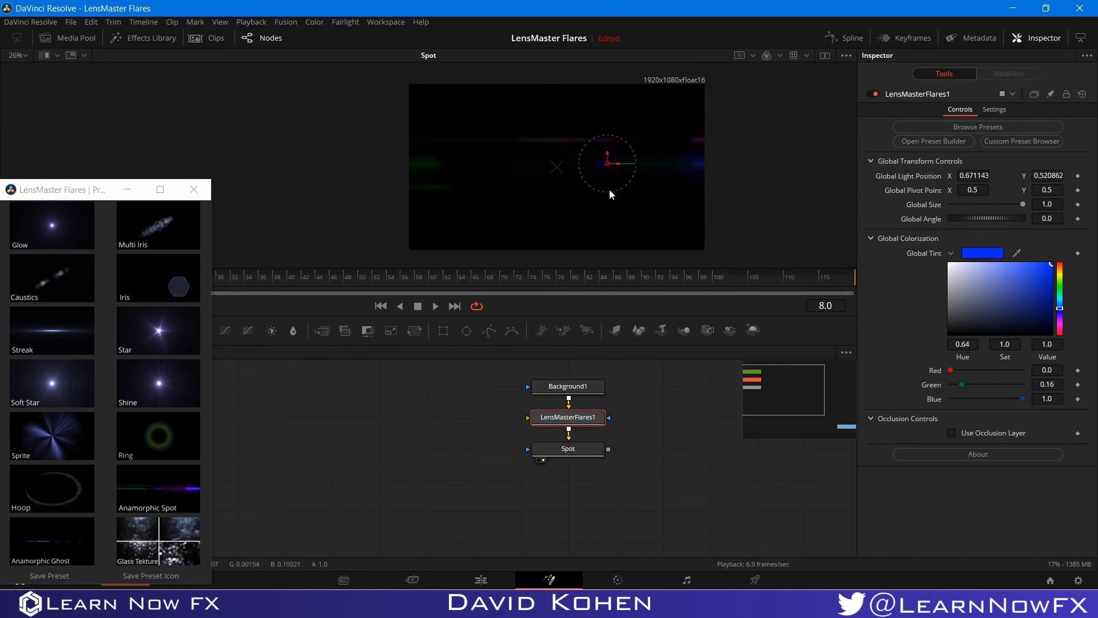
- Set the Spot's Intensity to 7 and move the global light position to about X 0.31, Y 0.21
left_click(585, 454)
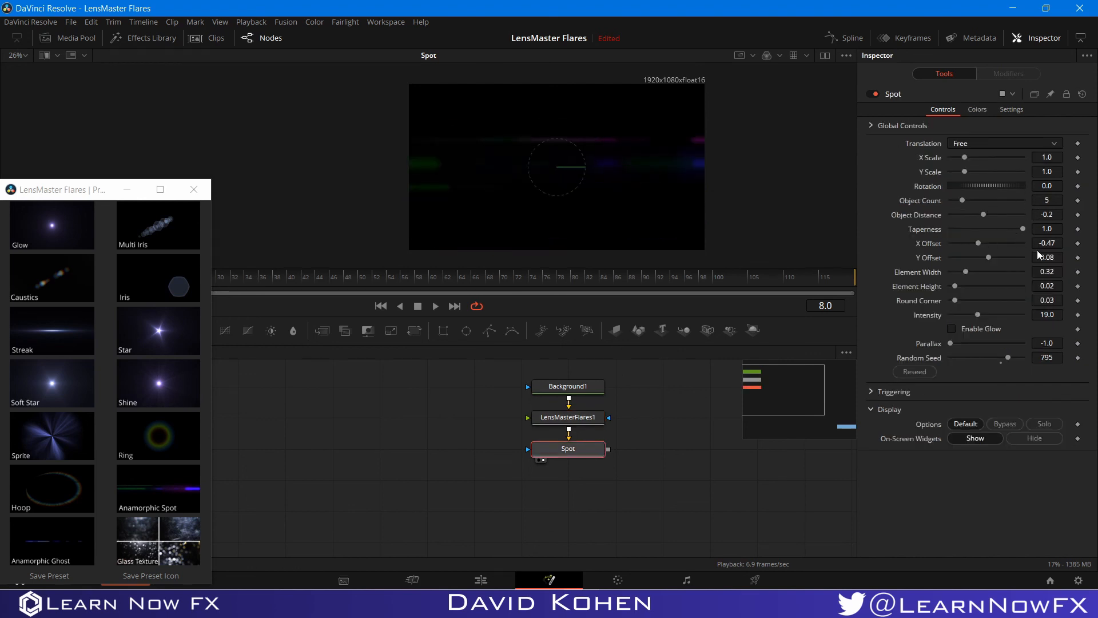
left_click(1053, 315)
type("7")
key("Tab")
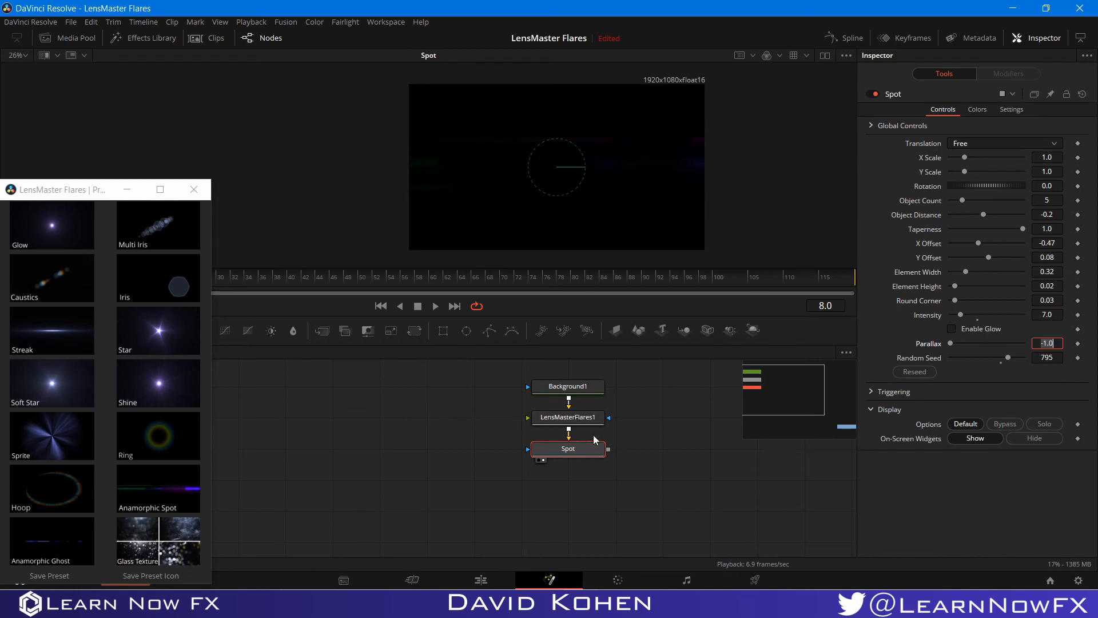
key("Return")
left_click(568, 417)
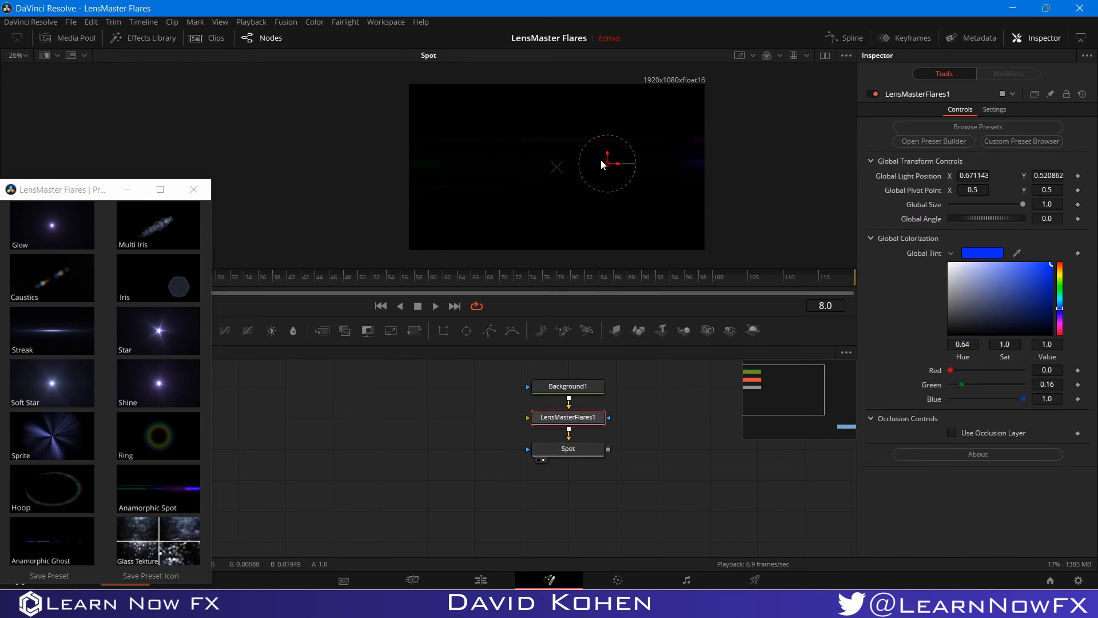
left_click_drag(608, 166, 501, 222)
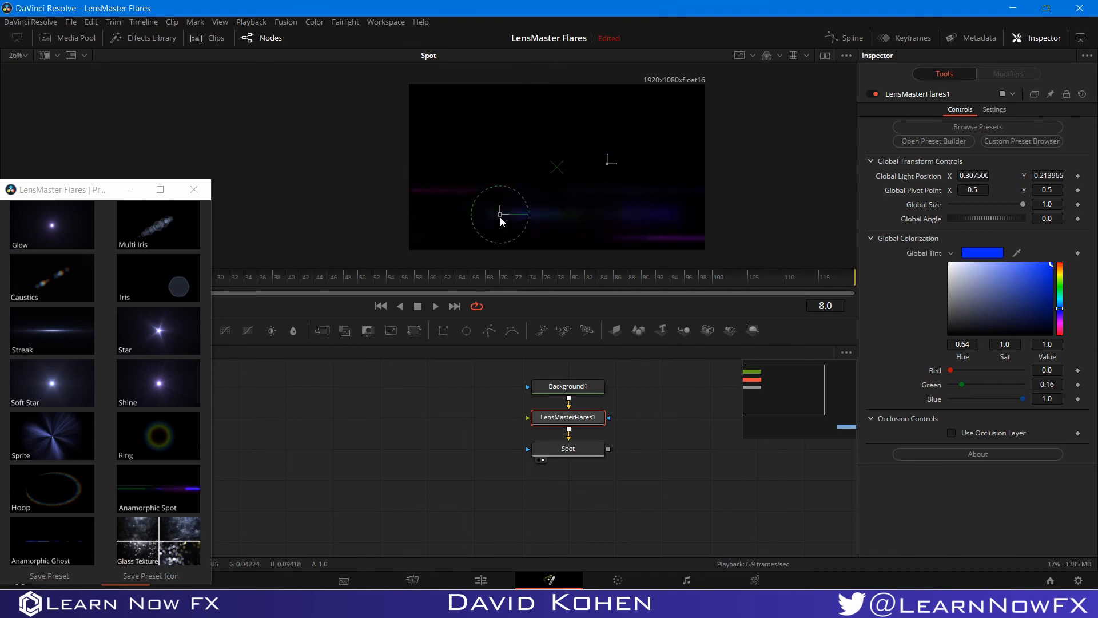
- Reseed the Spot several times to try different random arrangements of its streaks
left_click(572, 451)
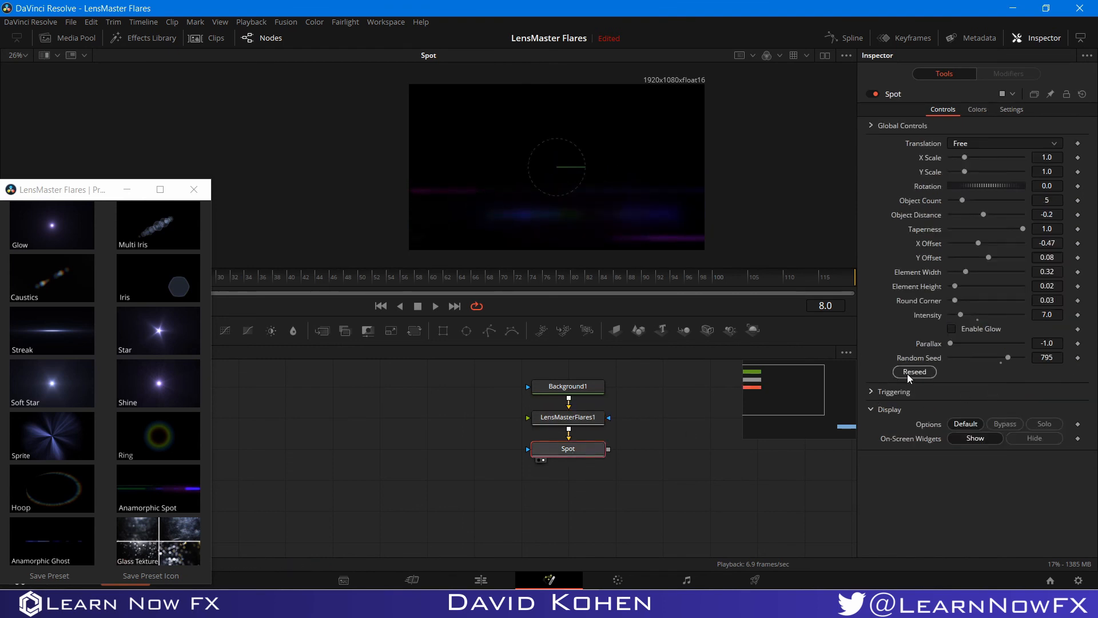
left_click(910, 372)
left_click(911, 373)
left_click(910, 373)
left_click(912, 371)
left_click(914, 371)
left_click(914, 369)
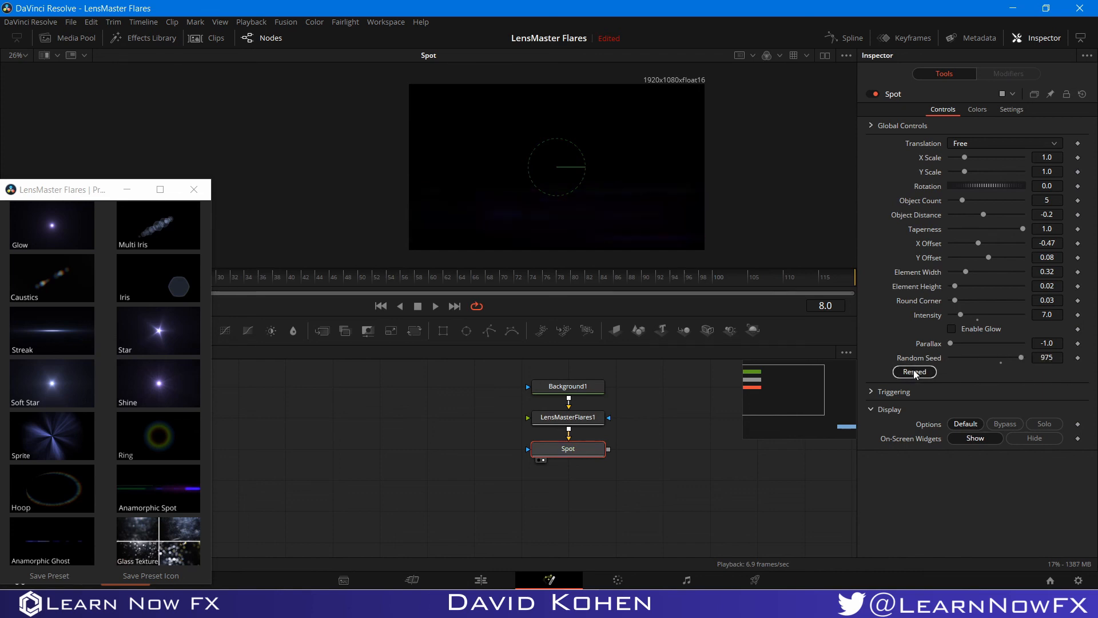
left_click(914, 369)
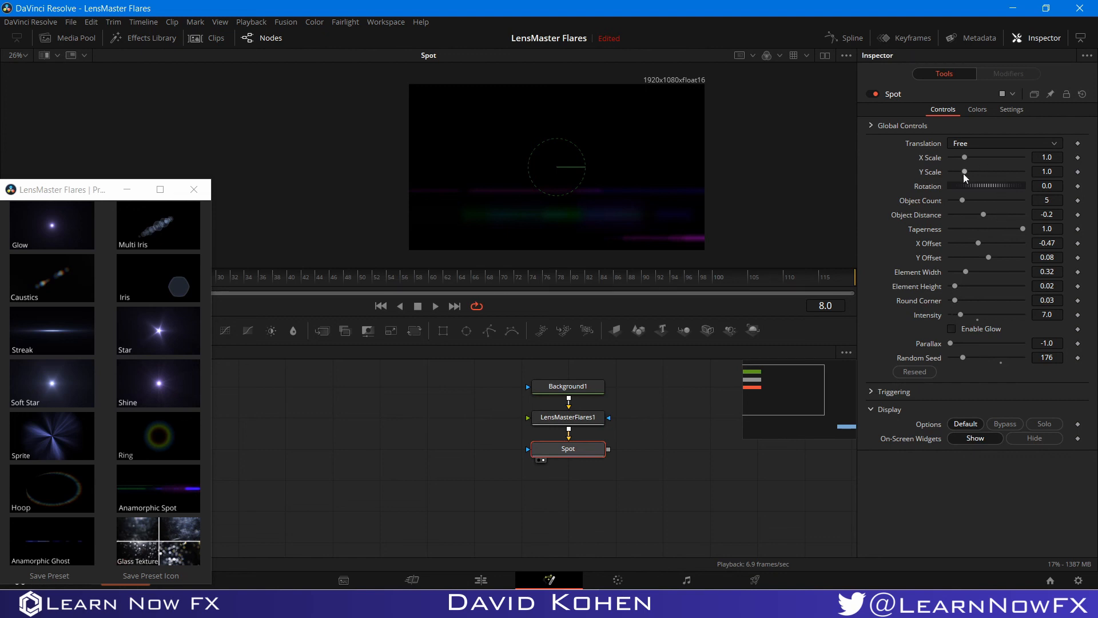
- Try a Y Scale of 0.118 on the Spot and reset it to 1.0
left_click_drag(967, 173, 955, 174)
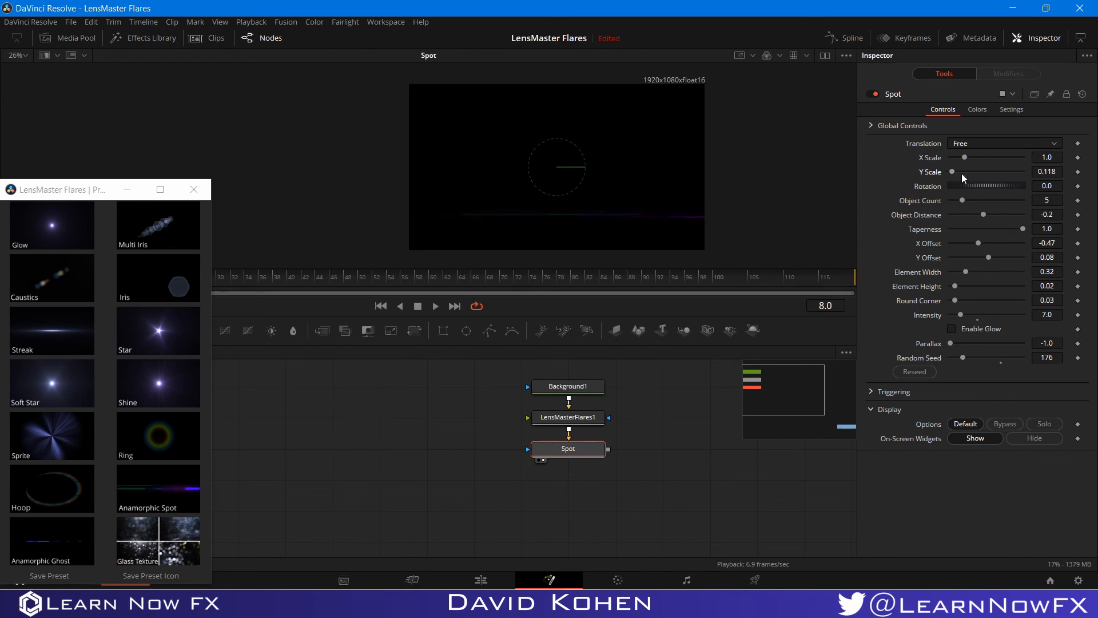
left_click(965, 176)
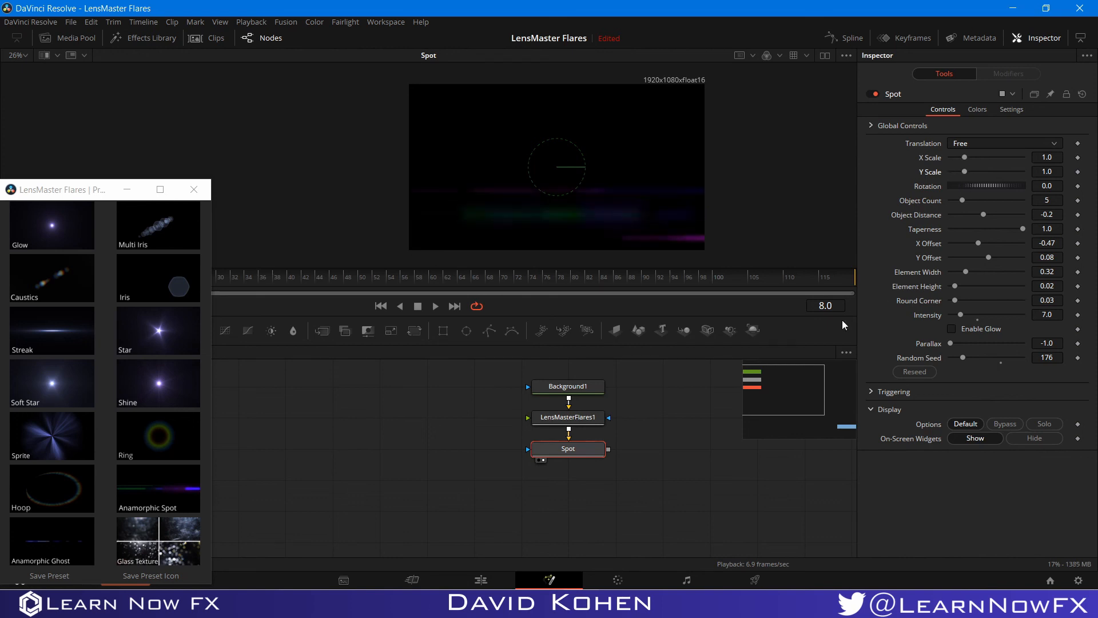
- Try the Spot's Rotation and Object Count, reset both to their defaults, and set Object Distance to 0.13
left_click_drag(972, 184, 983, 219)
double_click(925, 187)
double_click(928, 198)
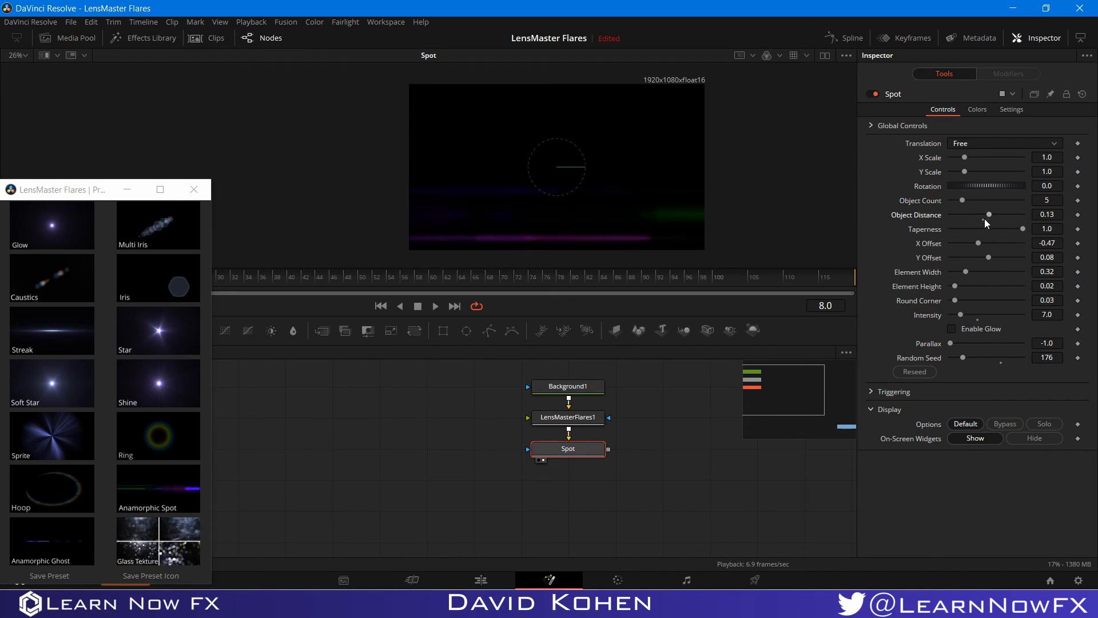
- Try an Object Distance of -0.2 and a larger Element Height on the Spot, and delete the Spot element
left_click(983, 221)
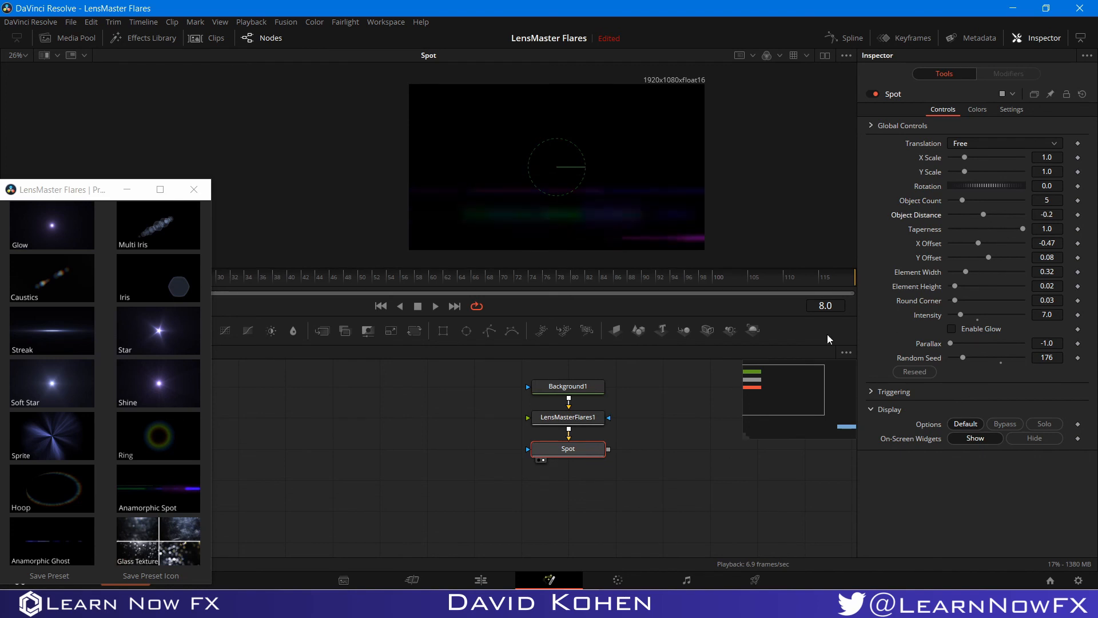
left_click_drag(954, 285, 975, 276)
left_click(955, 292)
key("ctrl+z")
key("Delete")
- Add an Anamorphic Ghost element, show it in the viewer, and move the global light position to about X 0.50, Y 0.30
left_click(29, 540)
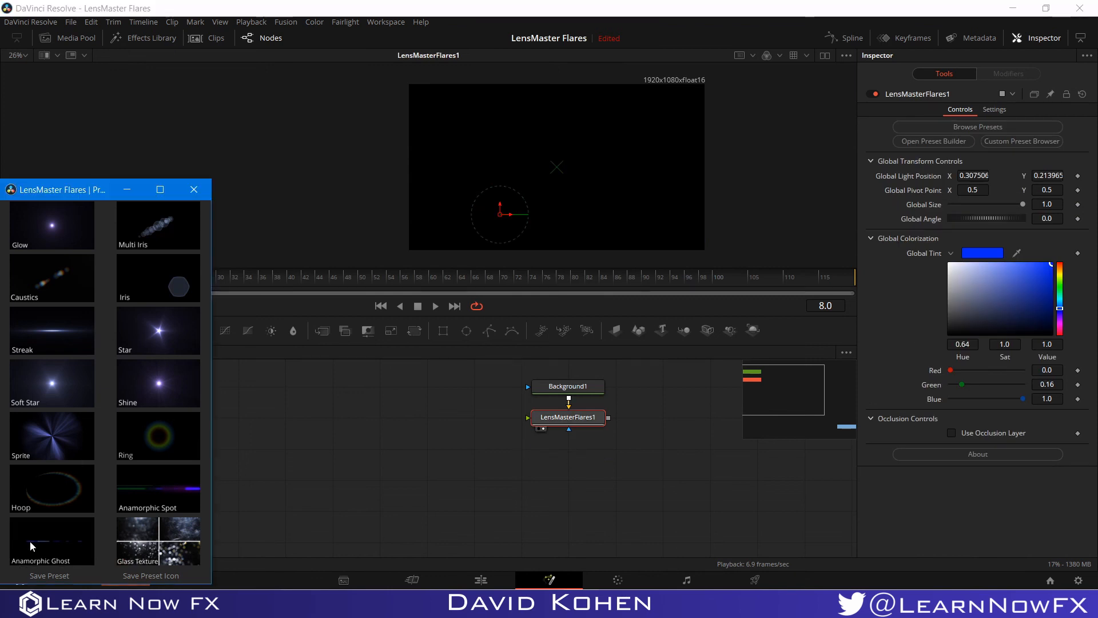
left_click(540, 461)
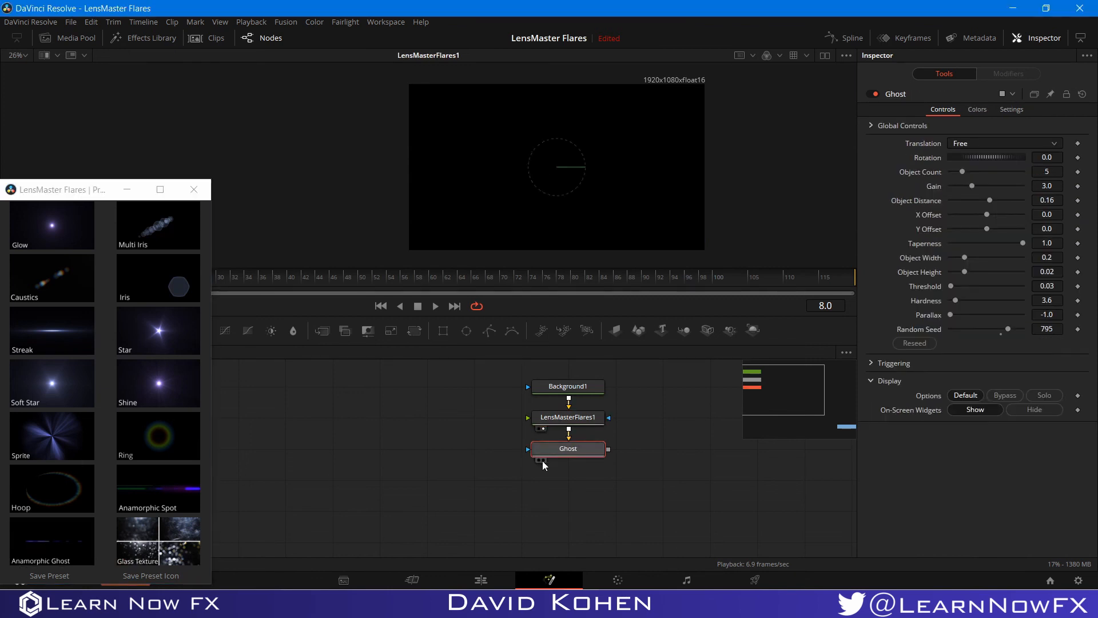
left_click(581, 417)
left_click_drag(496, 215, 559, 206)
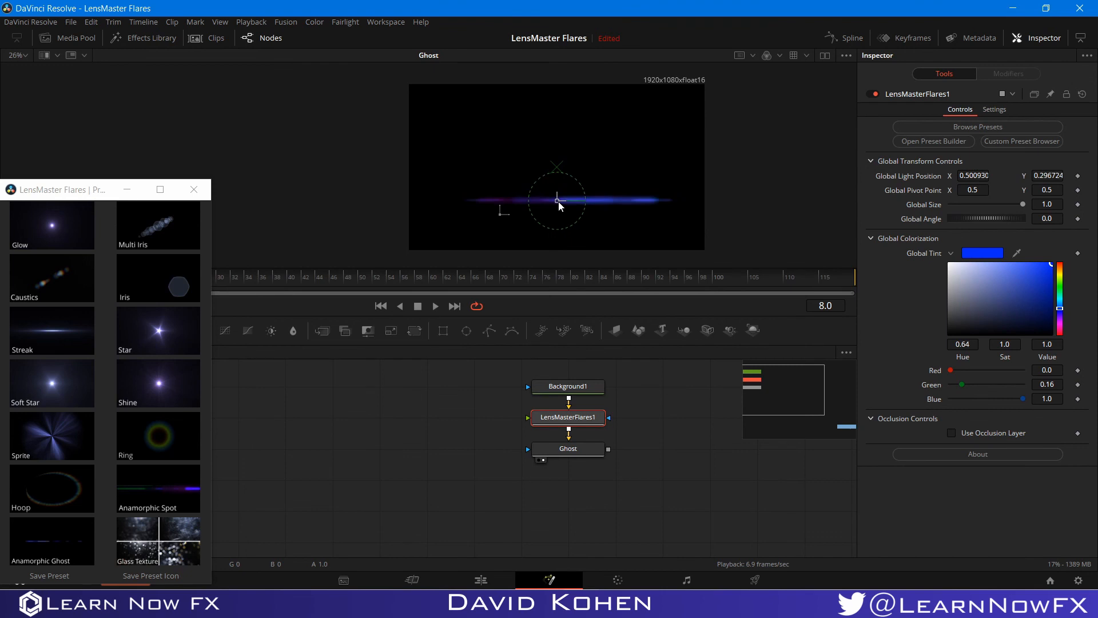
- Try a Gain of 1.18 on the Ghost and delete the Ghost element
left_click(567, 452)
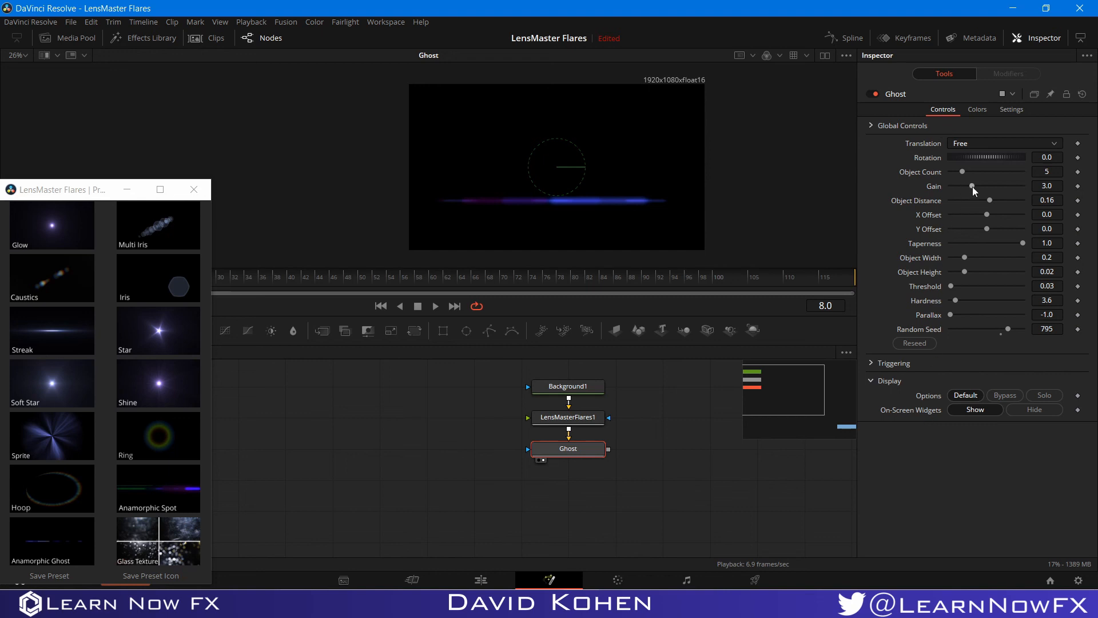
left_click_drag(971, 187, 960, 192)
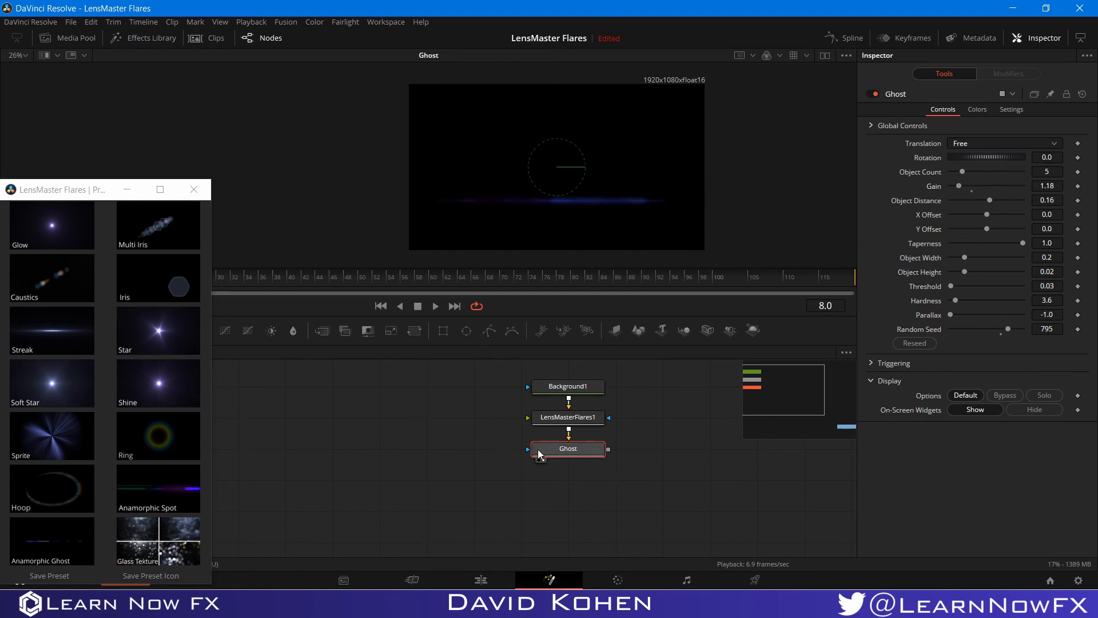
key("Delete")
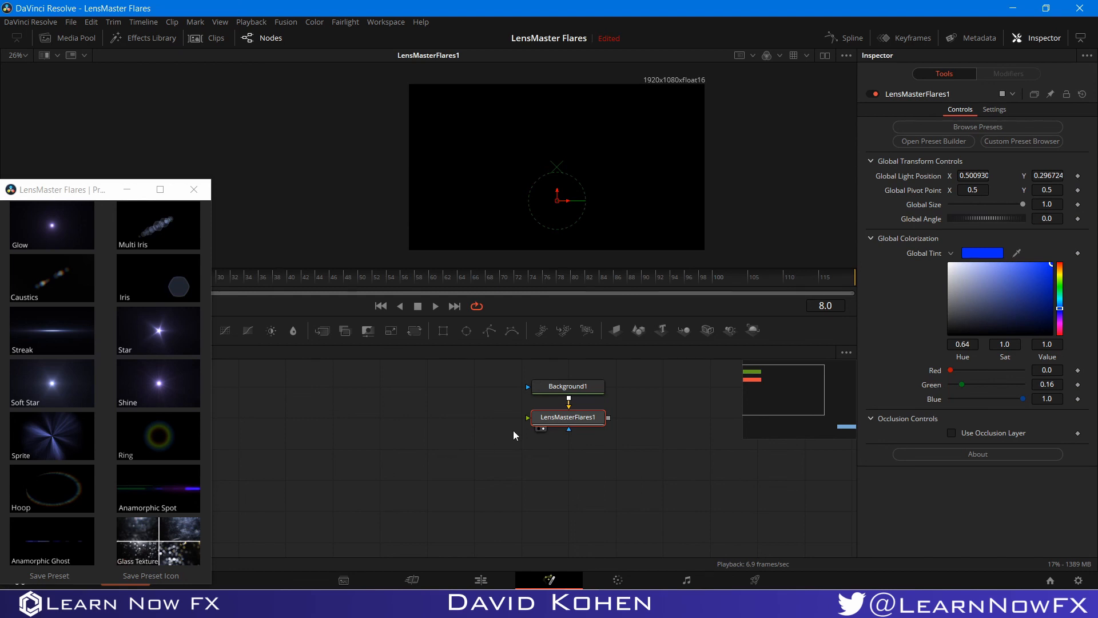
- Load the J.A.R.V.I.S preset from the SciFi category, show it in the viewer, and move its light to about X 0.77, Y 0.44
left_click(1004, 132)
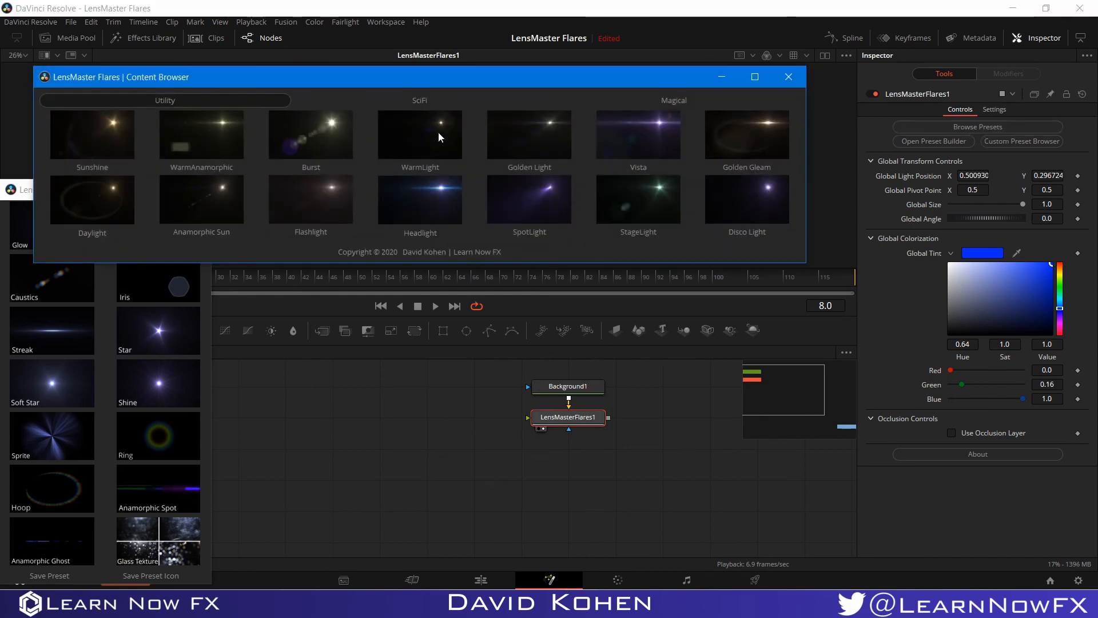
left_click(421, 101)
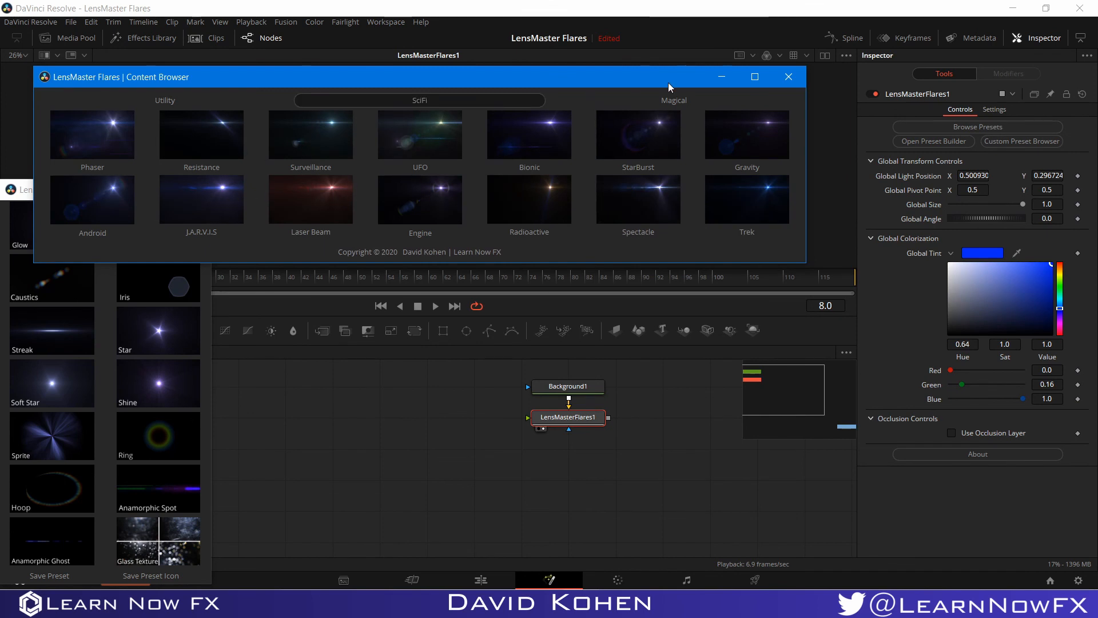
left_click(798, 79)
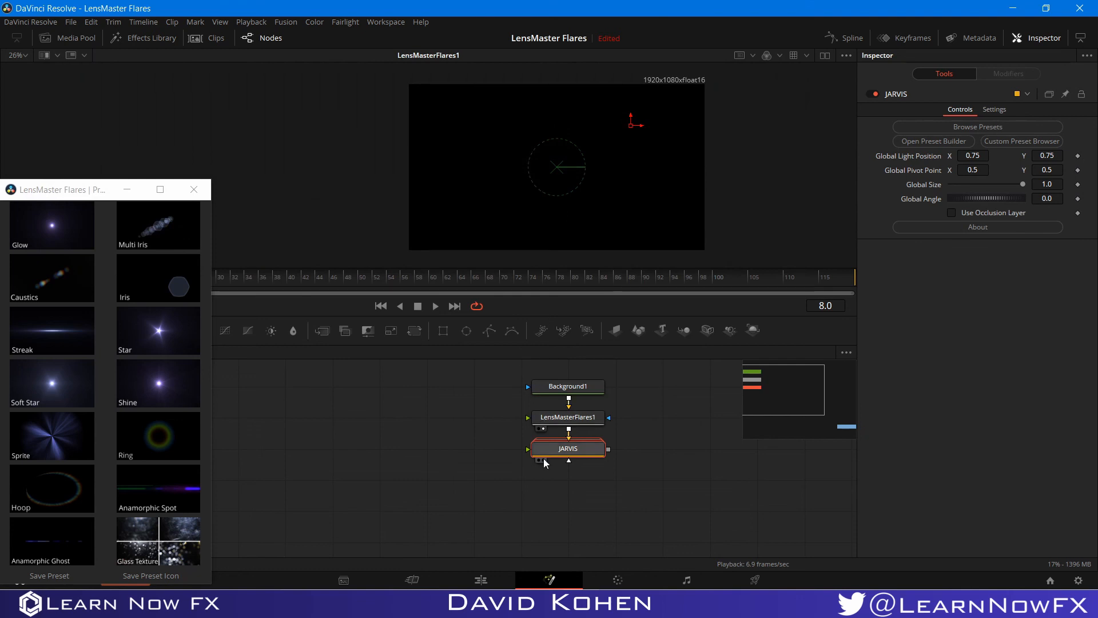
key("1")
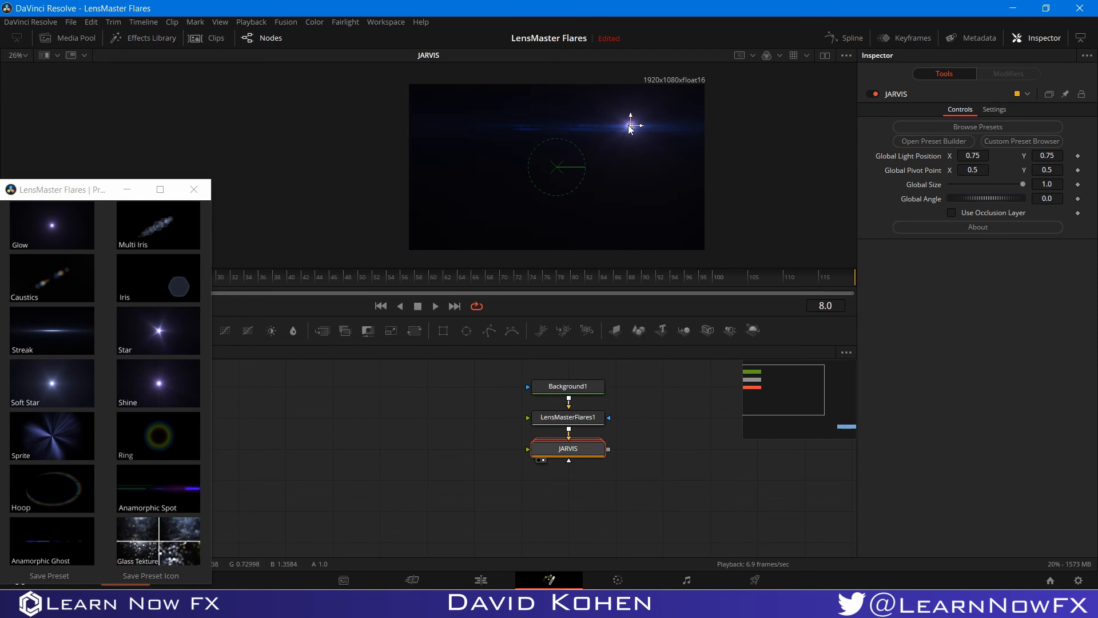
left_click_drag(629, 127, 638, 177)
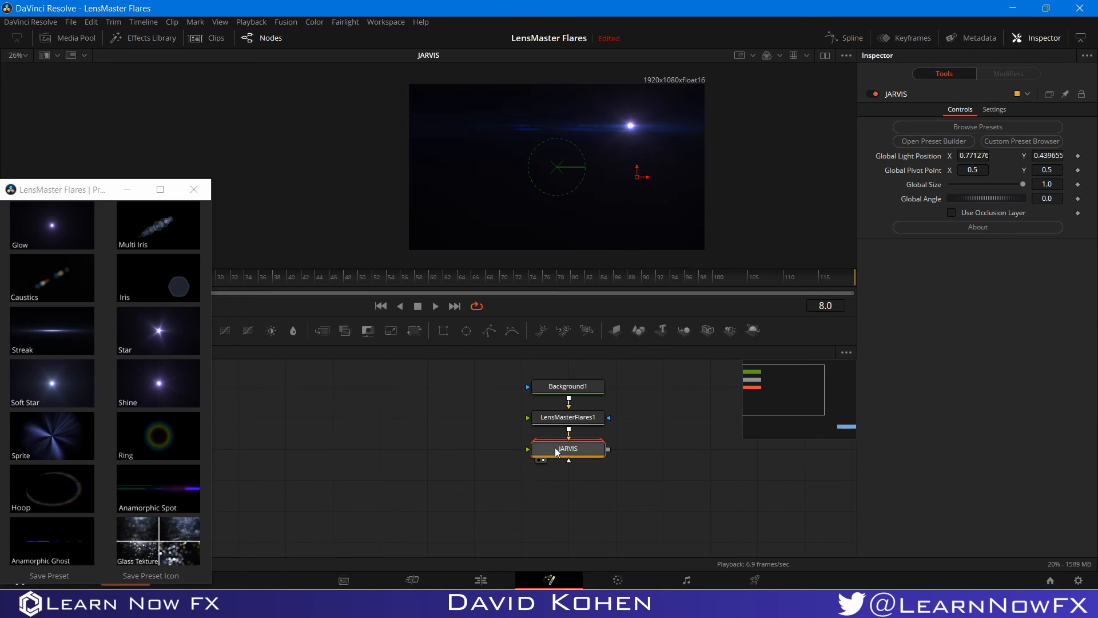
- Add a Glass Texture after the JARVIS node, show it in the viewer, and place it directly beneath JARVIS
left_click(162, 548)
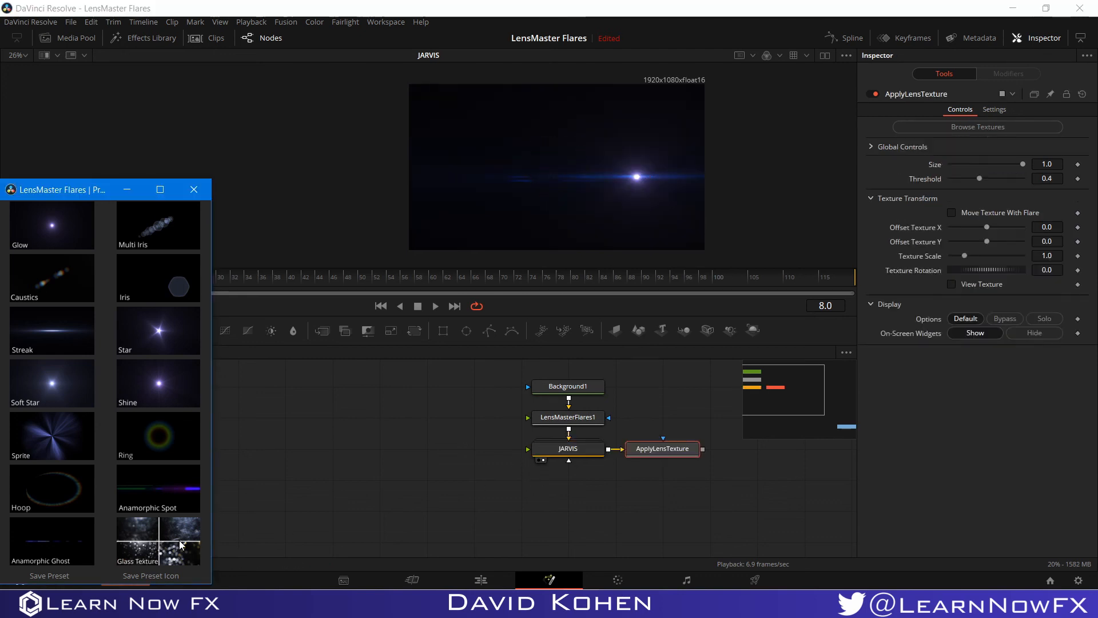
left_click(639, 460)
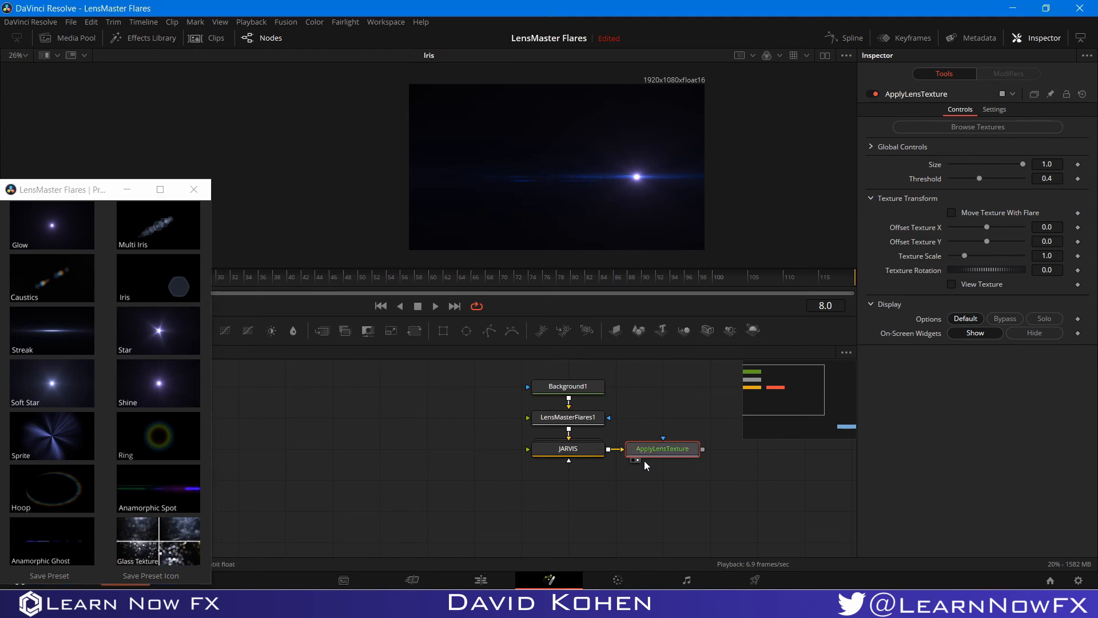
left_click_drag(643, 448, 540, 468)
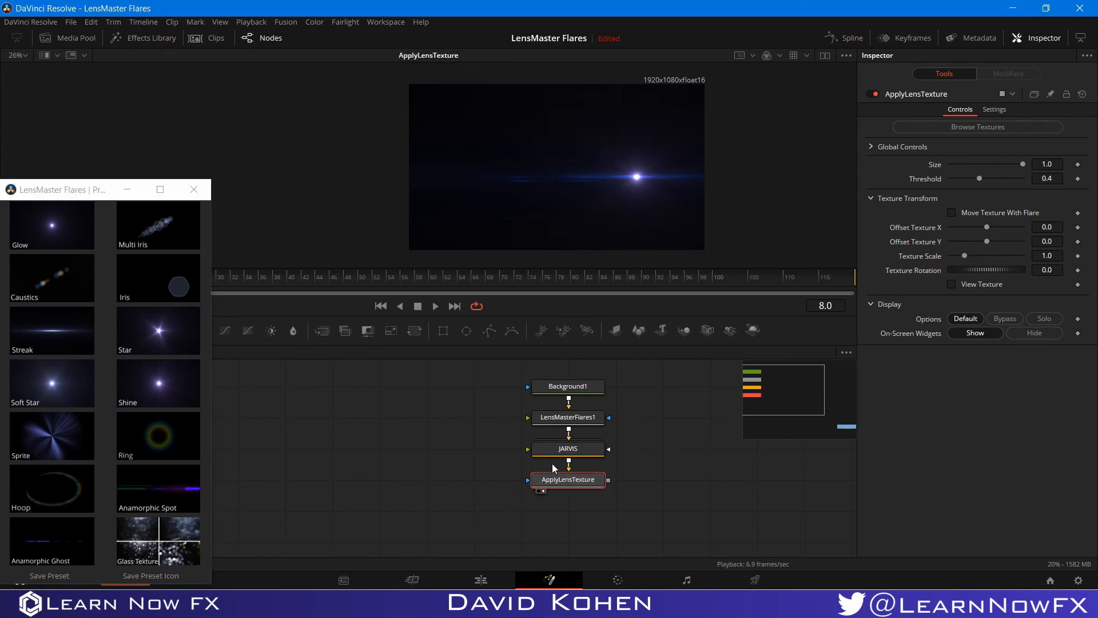
- Try the different glass textures on the flare and choose the one with large soft blue and gold bokeh circles
left_click(920, 125)
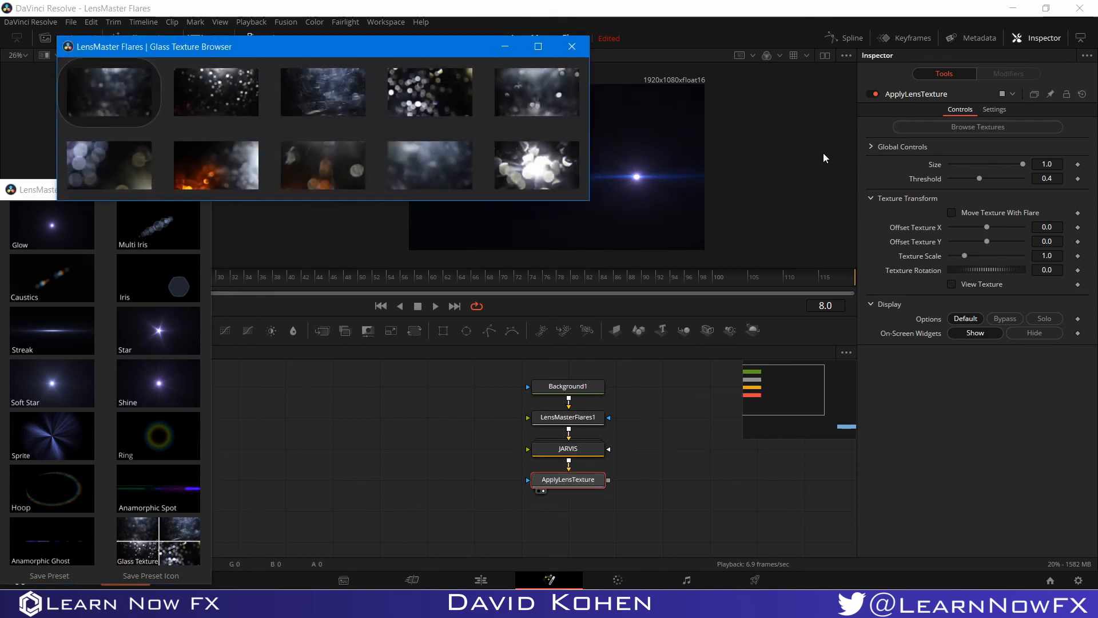
left_click_drag(358, 51, 488, 297)
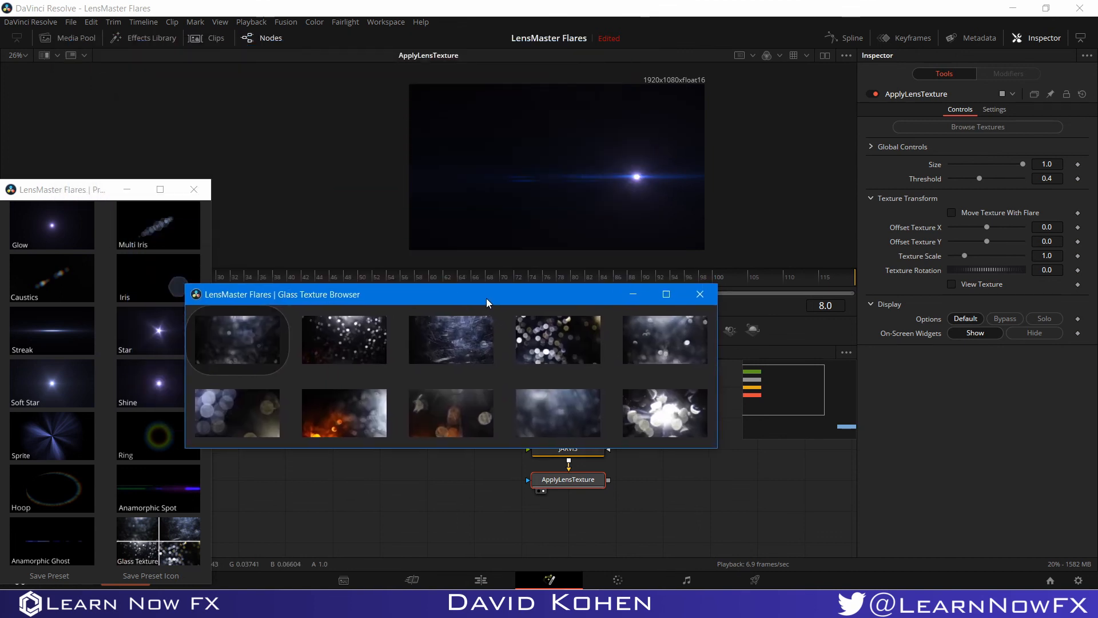
left_click(371, 355)
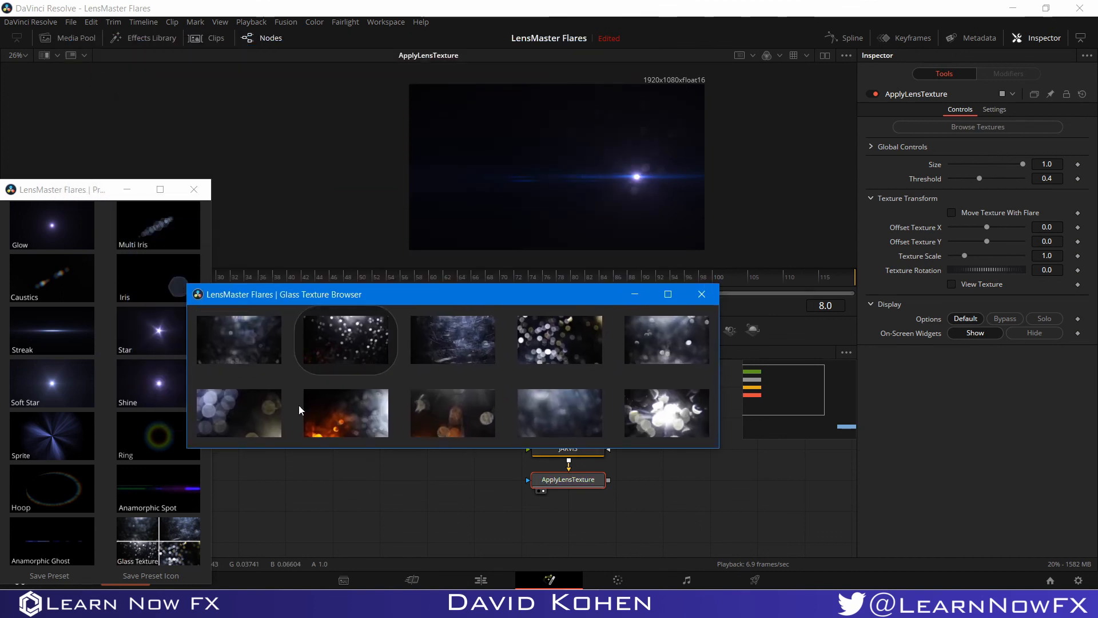
left_click(477, 354)
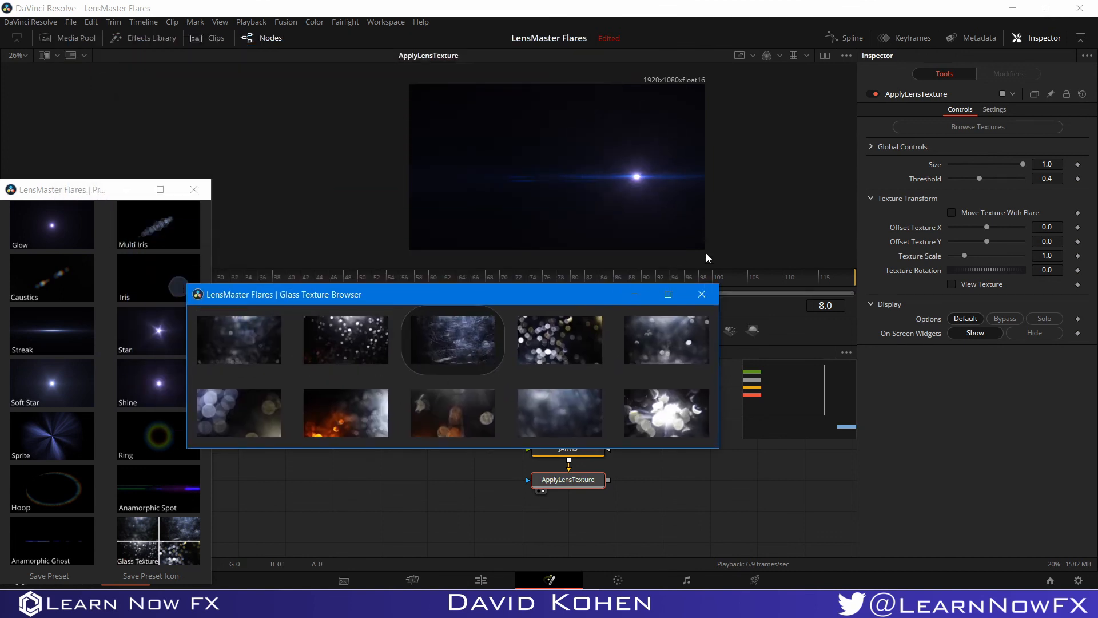
left_click(583, 342)
left_click(651, 337)
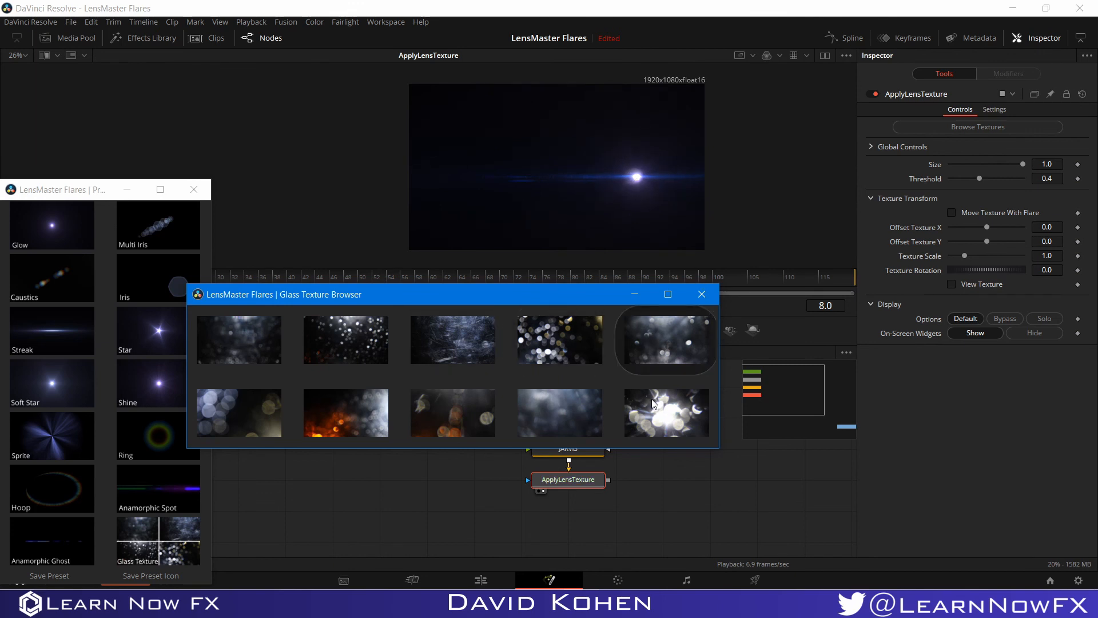
left_click(652, 407)
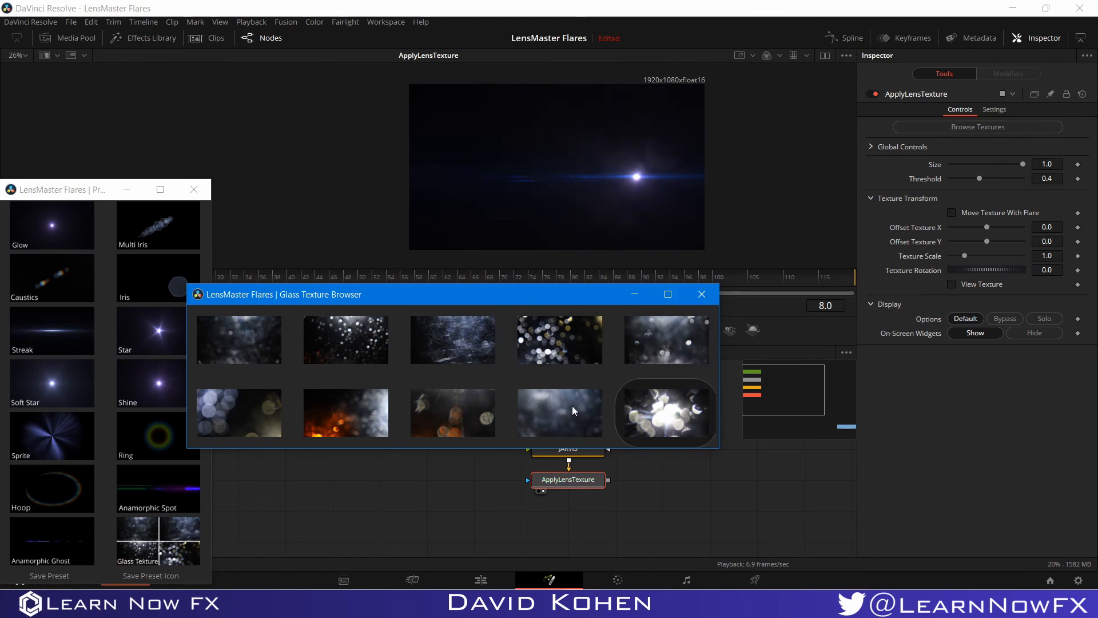
left_click(572, 405)
left_click(481, 390)
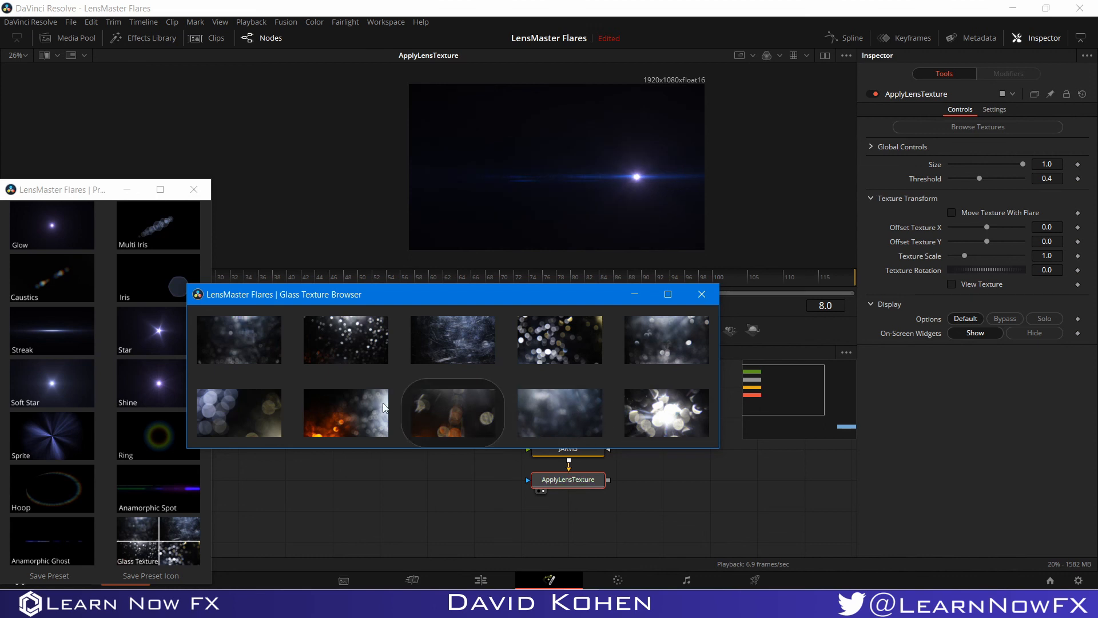
left_click(365, 407)
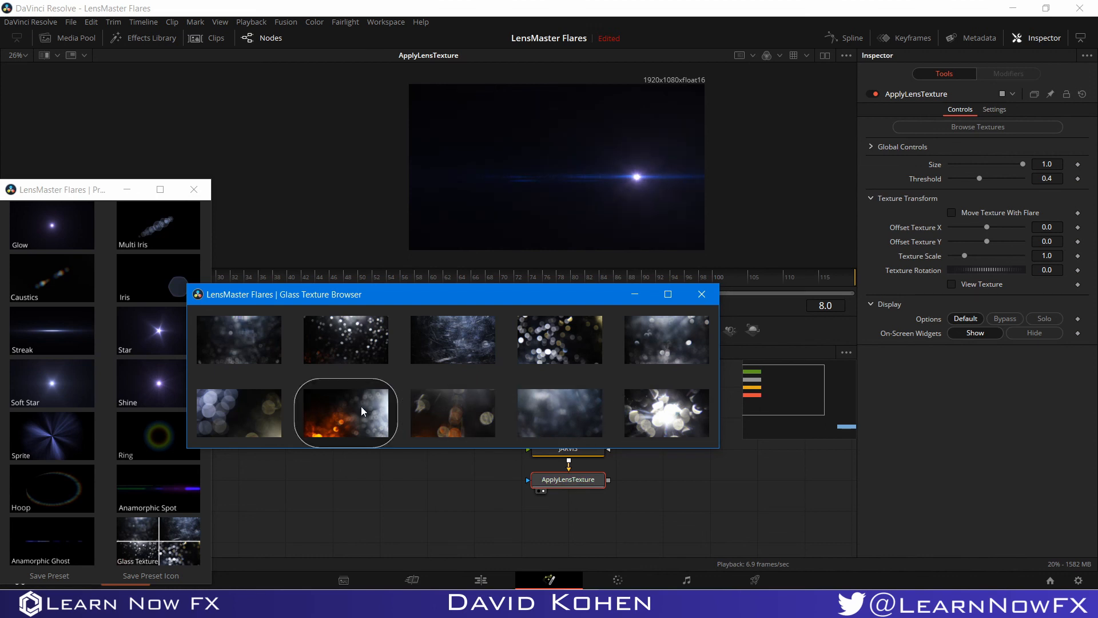
left_click(263, 400)
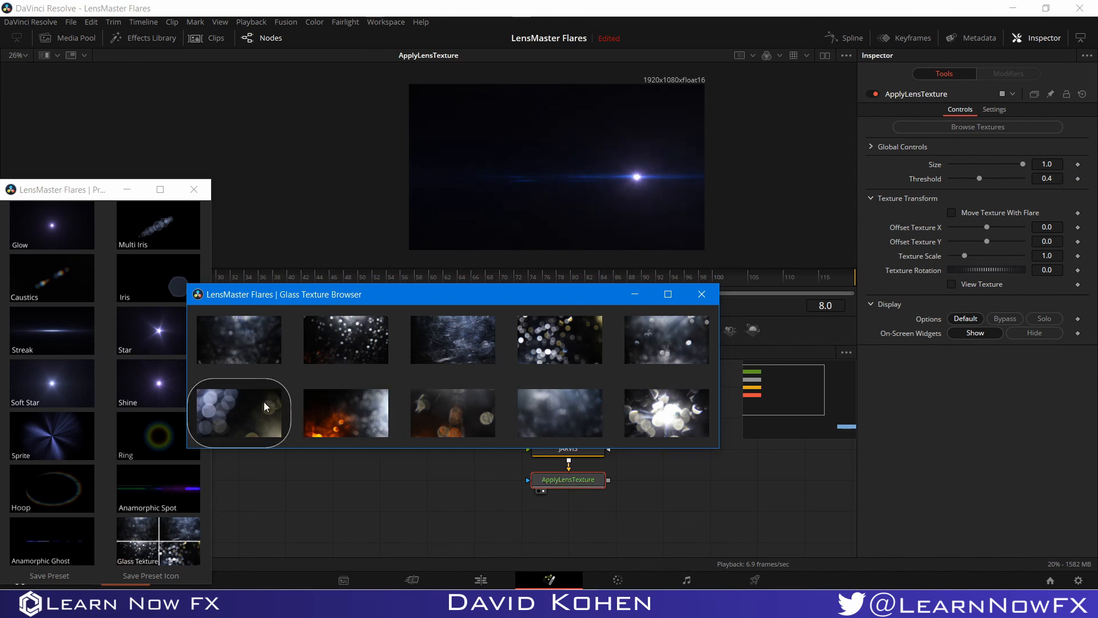
left_click(700, 295)
- Set the lens texture's Threshold to 1.0 and Texture Scale to 0.551, and briefly preview the texture on its own
left_click_drag(981, 177, 1016, 184)
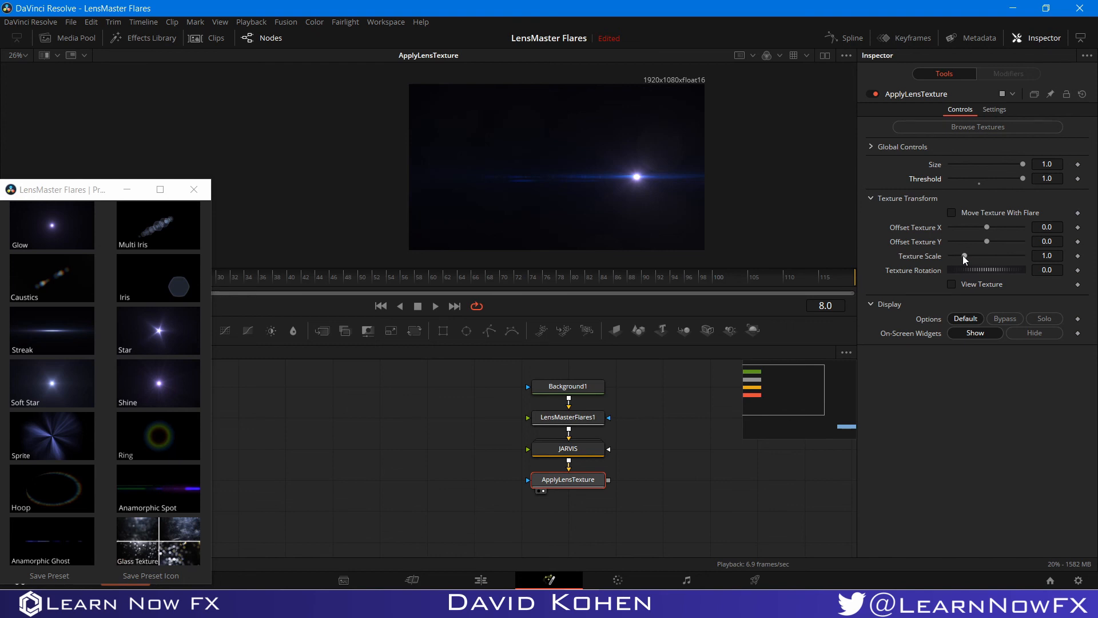
mouse_move(963, 255)
left_mouse_down()
mouse_move(945, 259)
mouse_move(958, 259)
left_mouse_up()
left_click(953, 285)
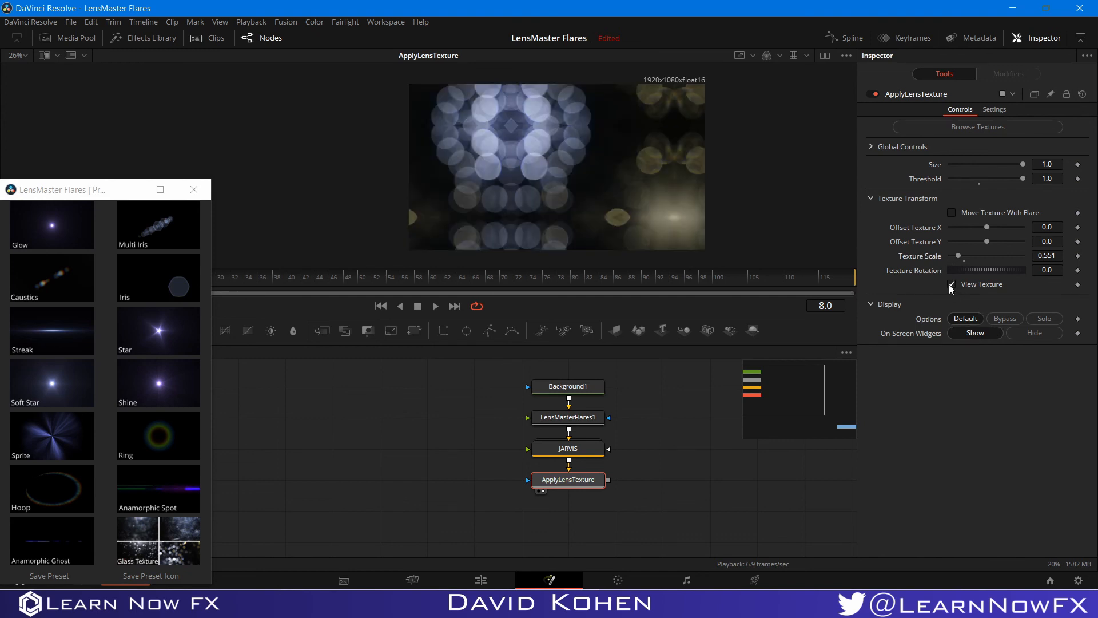
left_click(952, 284)
- Enable Move Texture With Flare and set Offset Texture Y to -0.39
left_click(952, 212)
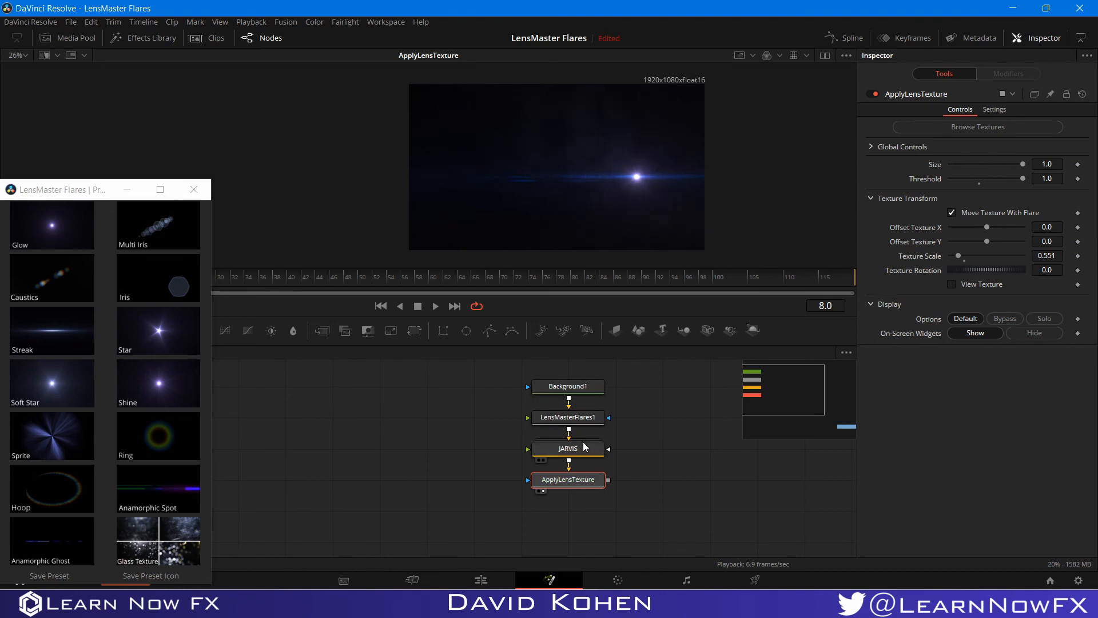
left_click_drag(986, 243, 970, 245)
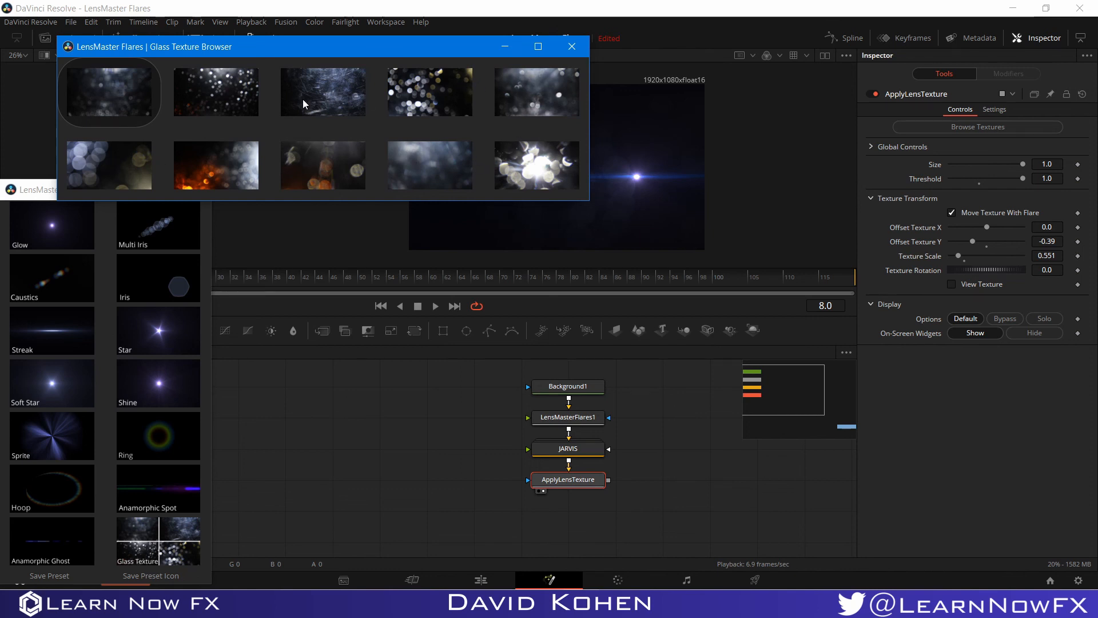
left_click_drag(343, 53, 493, 164)
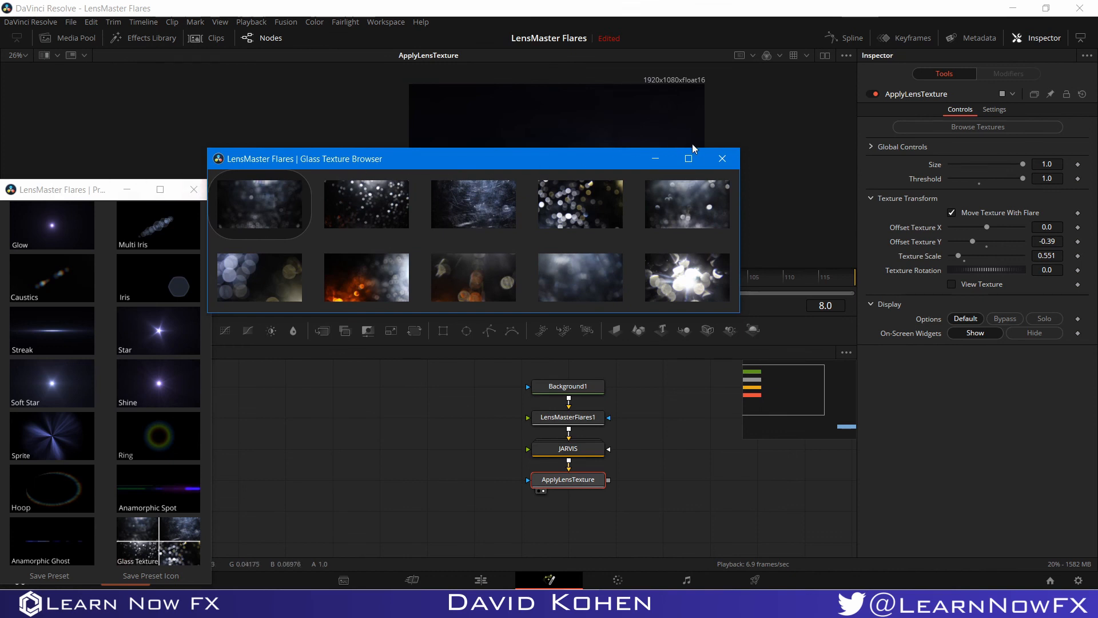
left_click(720, 158)
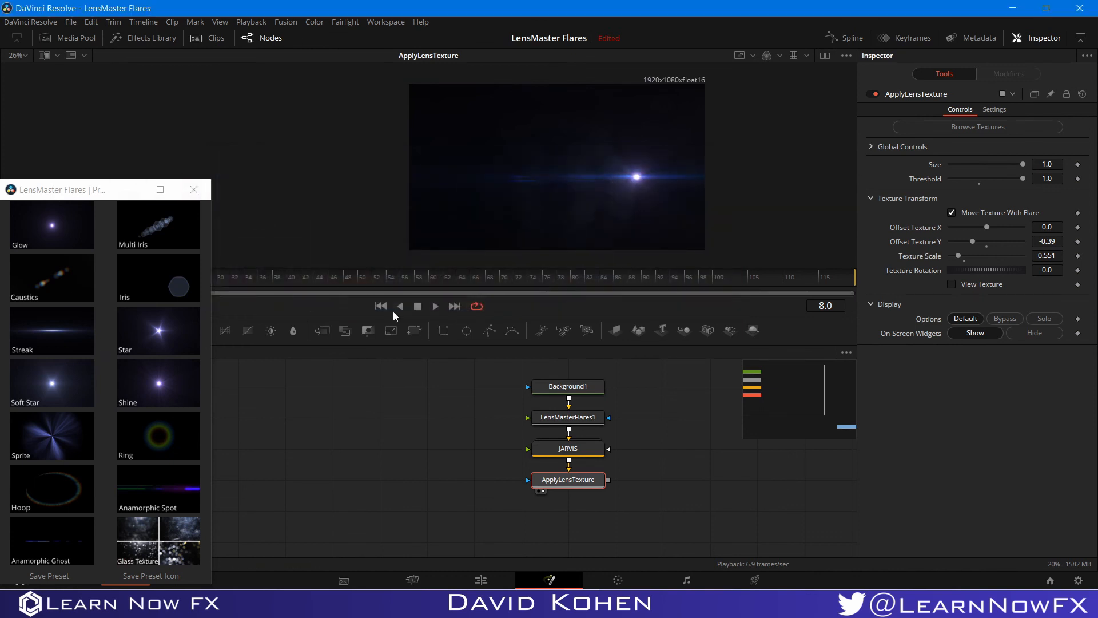
- Delete the JARVIS and ApplyLensTexture nodes
key("ctrl+a")
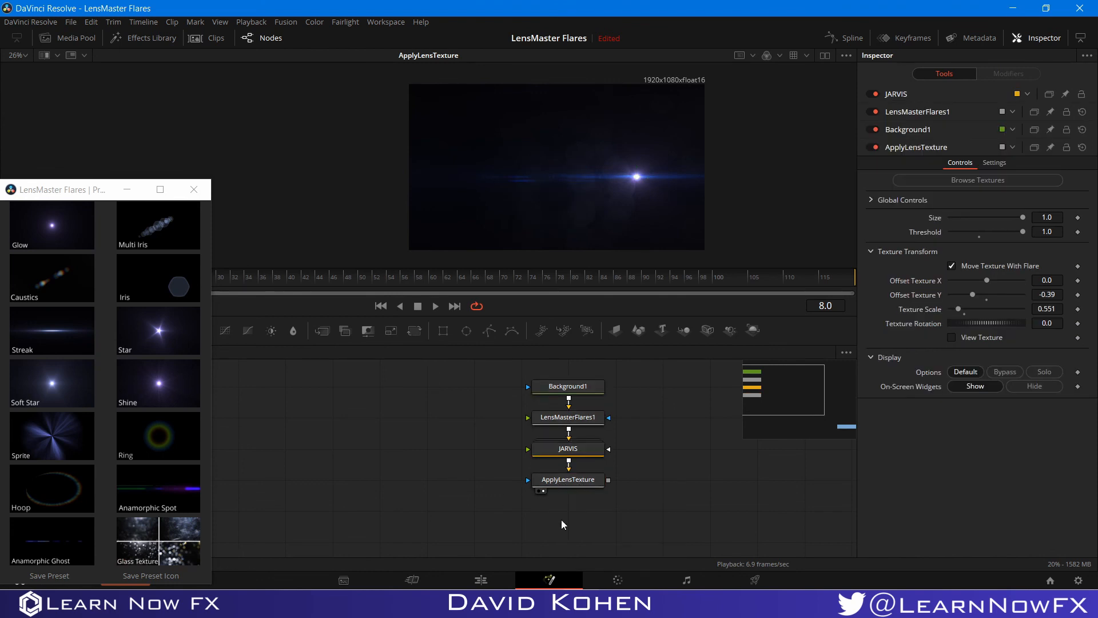
left_click_drag(561, 519, 587, 445)
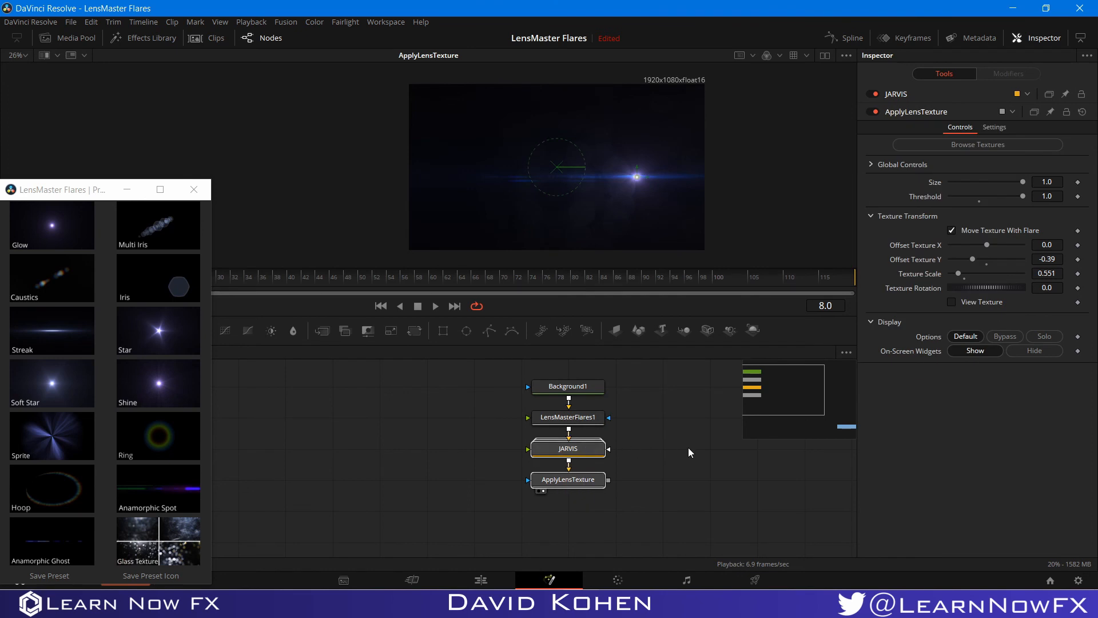
left_click_drag(548, 511, 586, 455)
key("Delete")
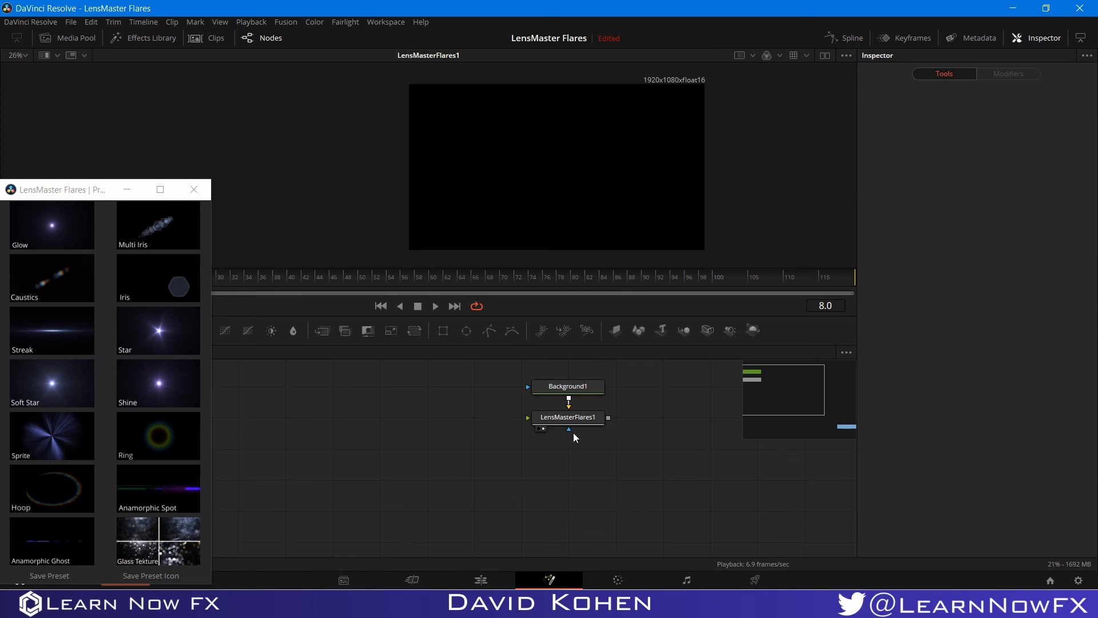
- Look through the SciFi and Magical flare presets available for LensMasterFlares1 and close the preset browser
left_click(576, 423)
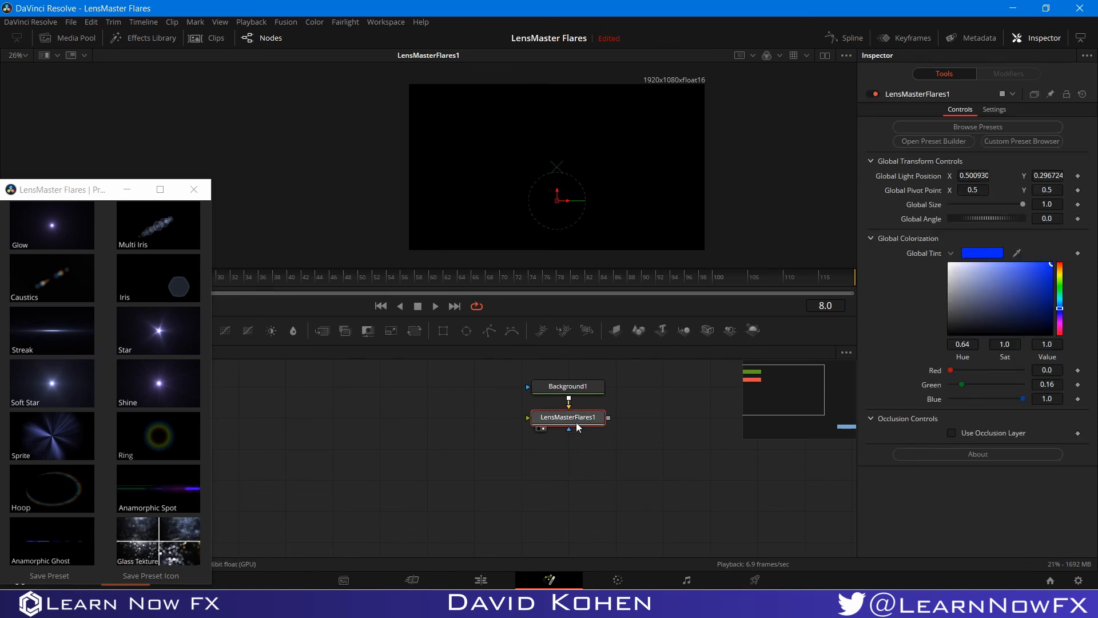
left_click(943, 125)
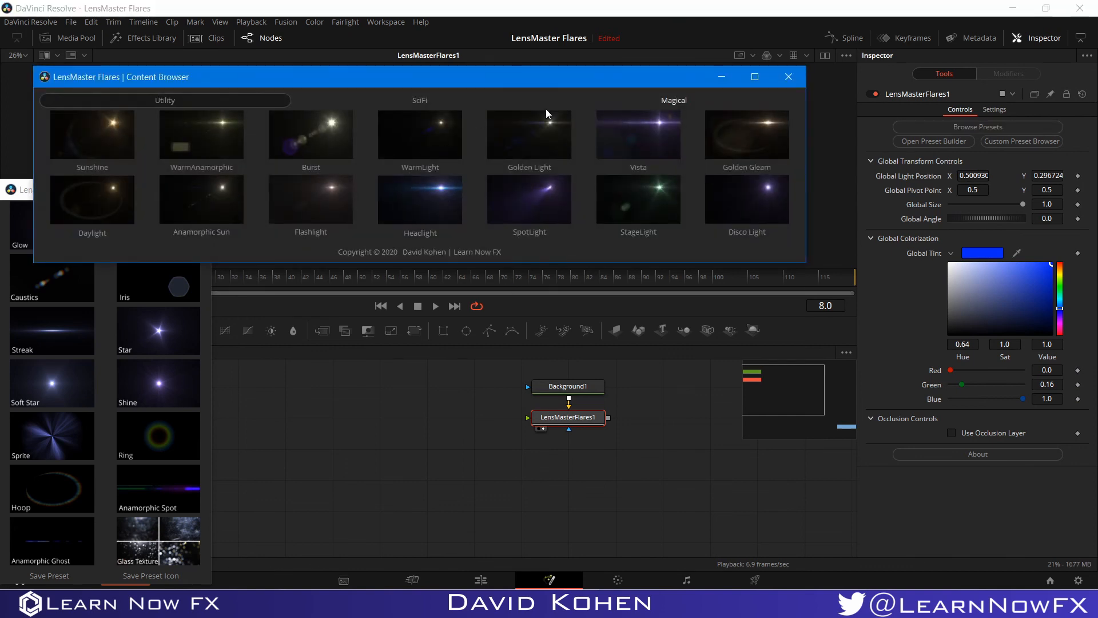
left_click(429, 103)
left_click(658, 100)
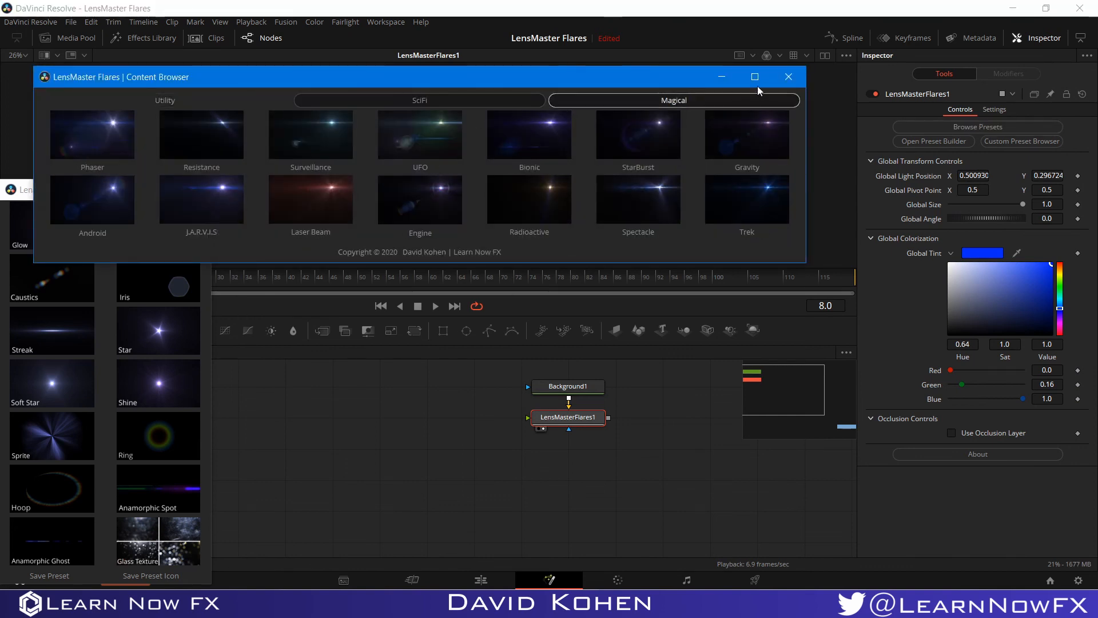
left_click(787, 77)
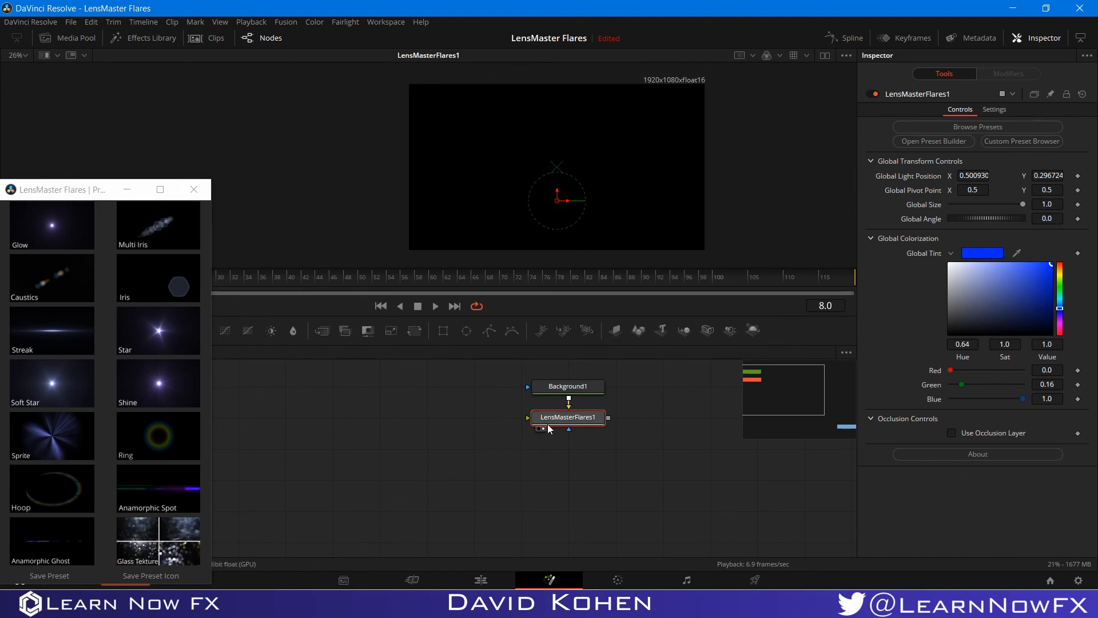